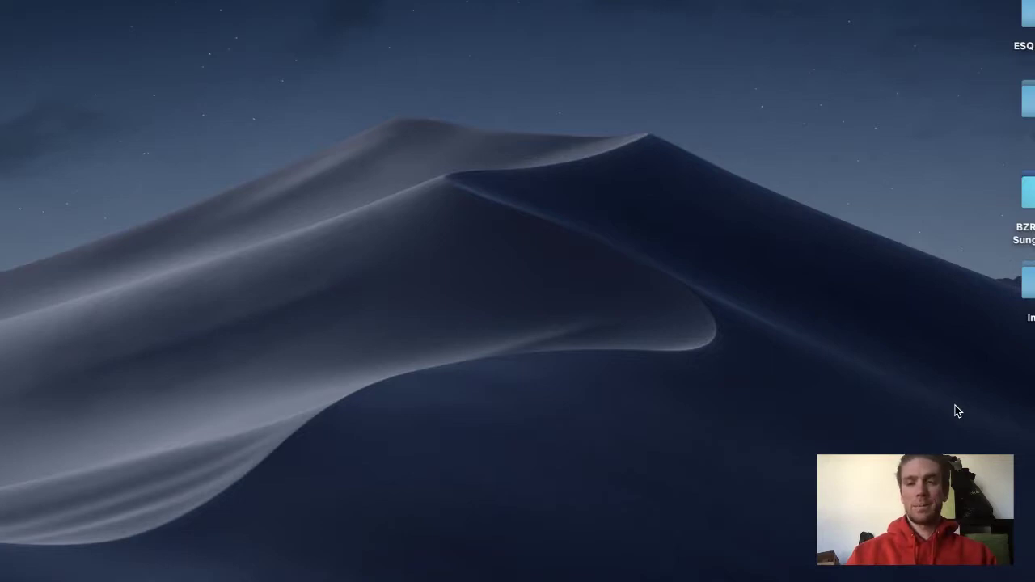
Step: Open the Bow Tie V1 project file from the Bow Tie V1 folder inside the Bow Tie V2 folder
double_click(1034, 402)
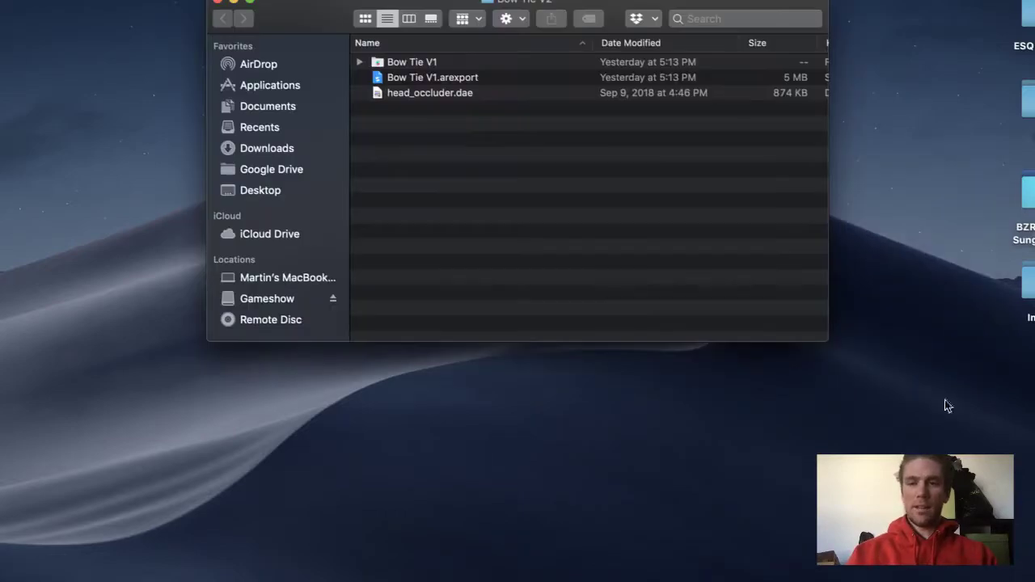
left_click(446, 87)
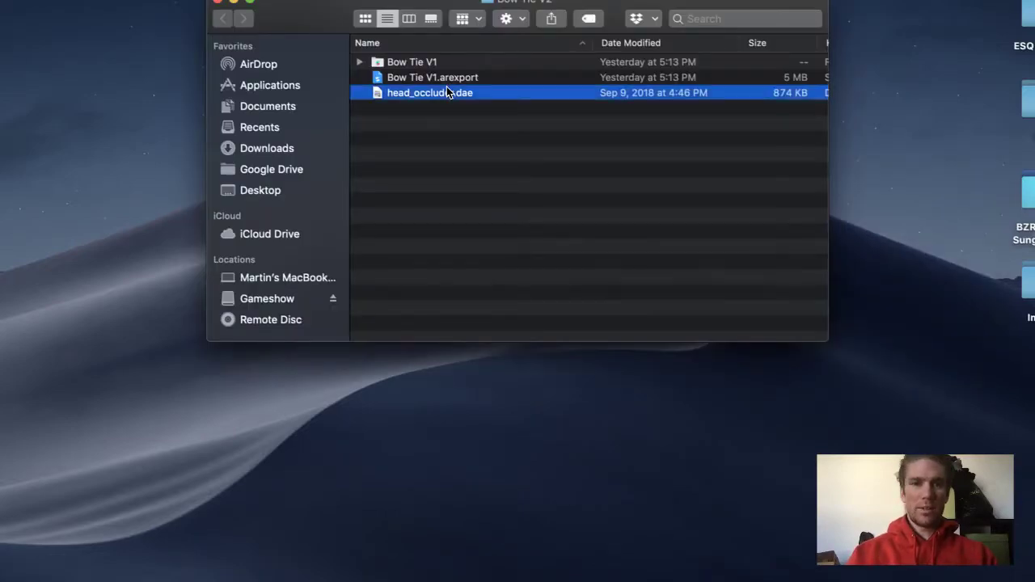
left_click(392, 61)
left_click(360, 62)
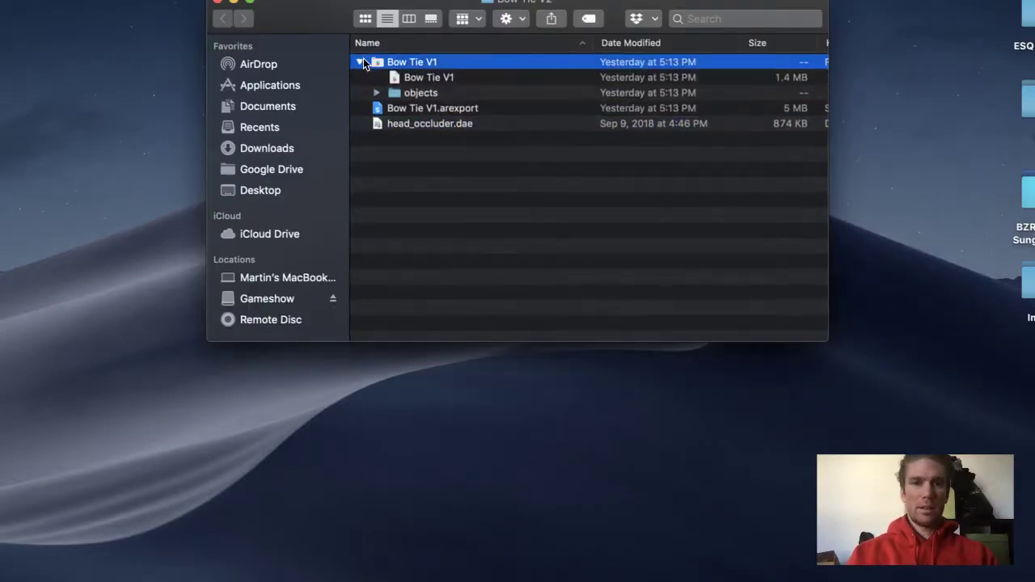
left_click(424, 78)
double_click(426, 80)
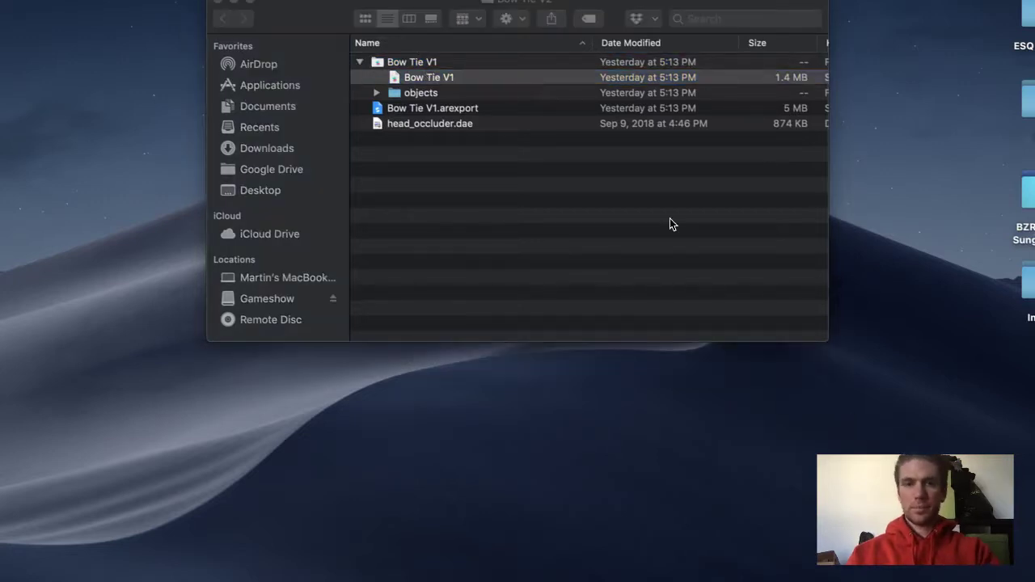
Step: Rename the Bow Tie V1 project folder as Bow Tie V2
left_click(424, 62)
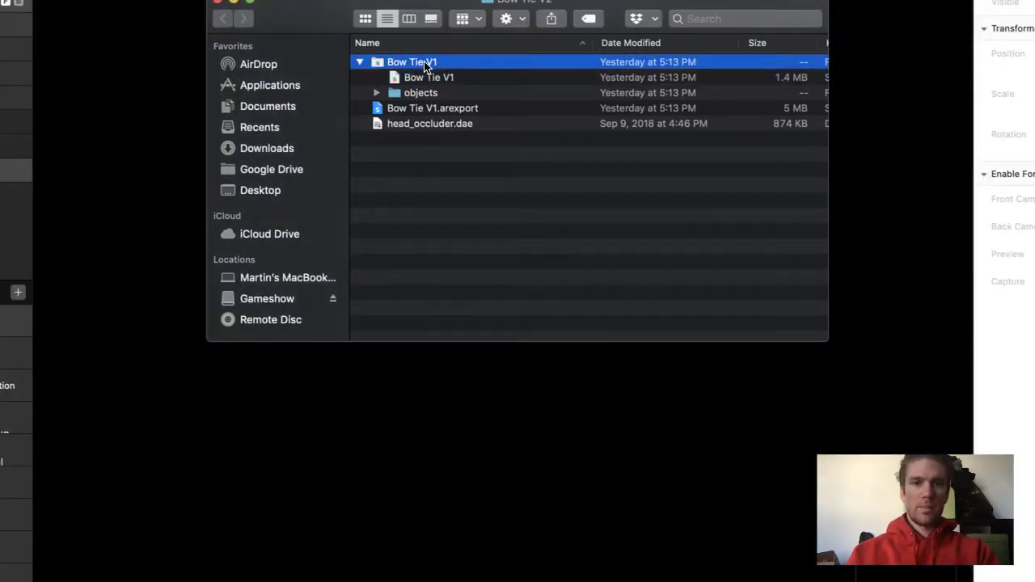
left_click(424, 61)
left_click(435, 63)
key("BackSpace")
type("2")
key("Return")
Step: Rename the project file as Bow Tie V2 and the export file as Bow Tie V2.arexport
left_click(444, 90)
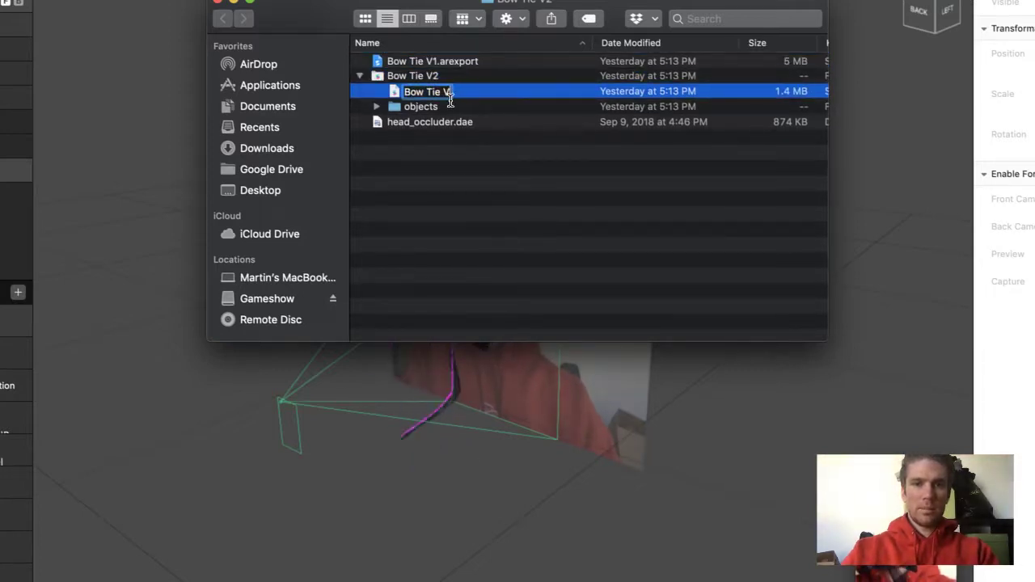
key("BackSpace")
type("2")
key("Return")
left_click(420, 62)
left_click(432, 64)
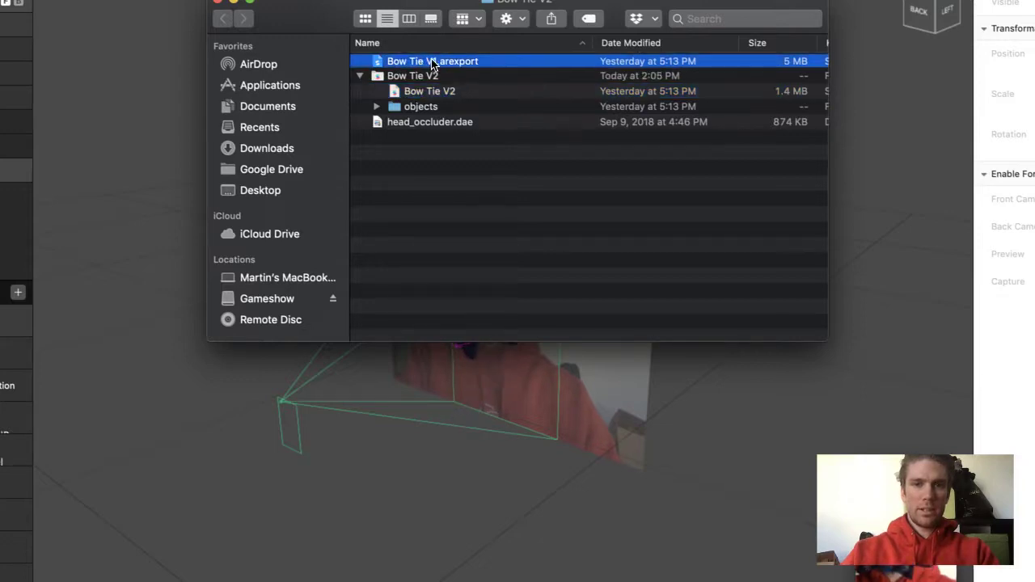
left_click(434, 65)
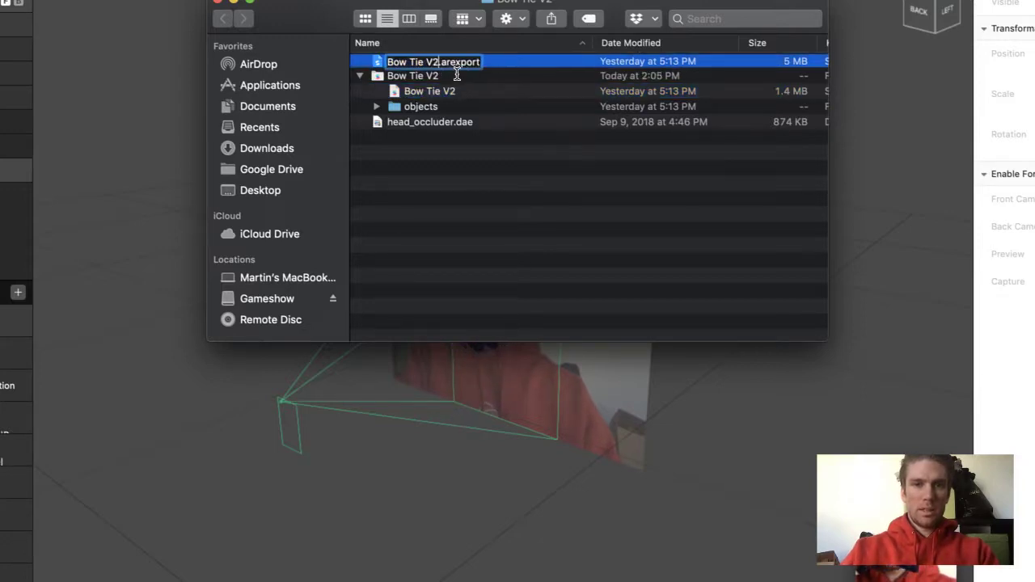
key("Return")
Step: Switch to Spark AR Studio and move the bow tie object straight down from the face to neck height
left_click(163, 257)
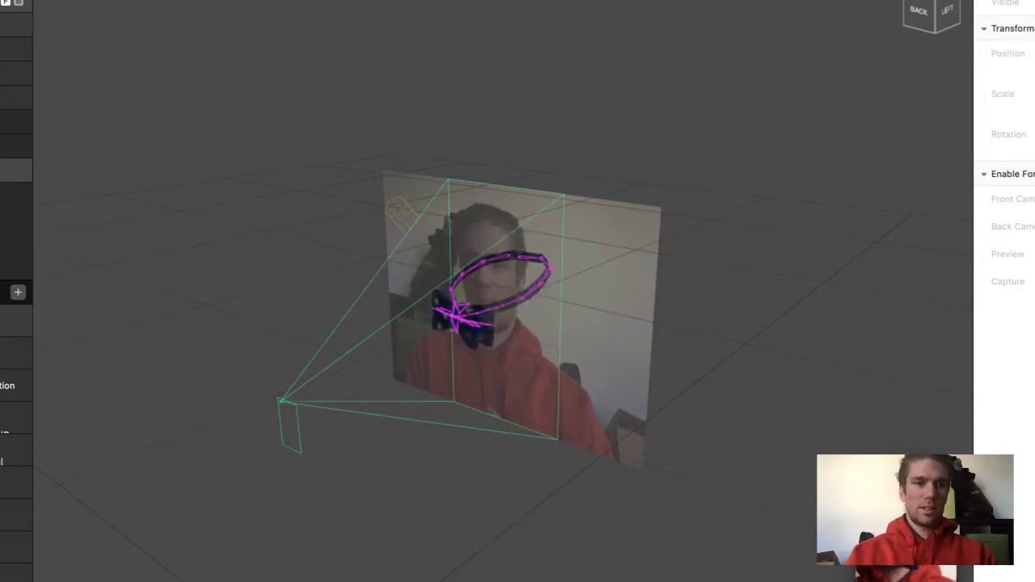
left_click(6, 146)
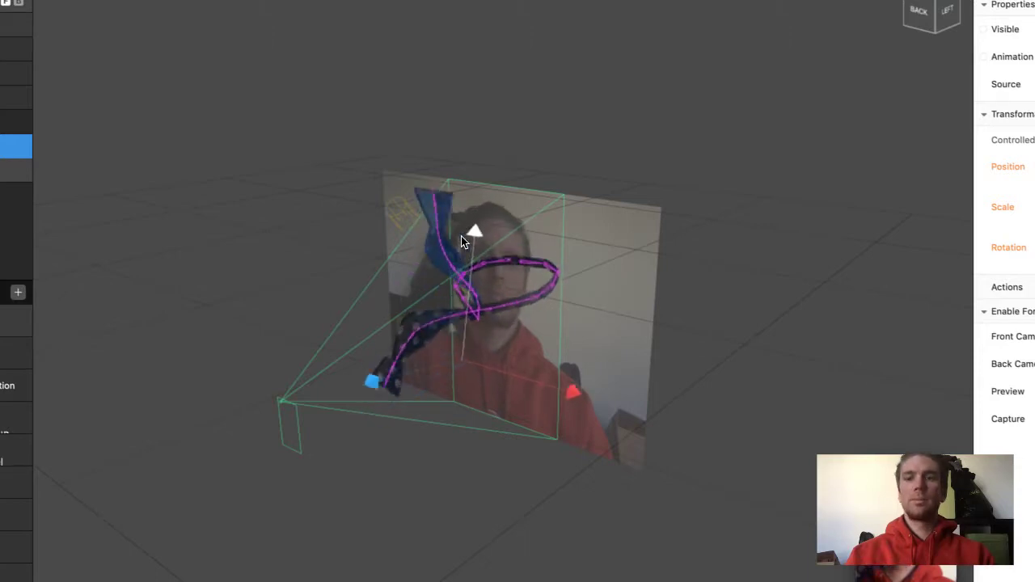
left_click_drag(458, 242, 458, 319)
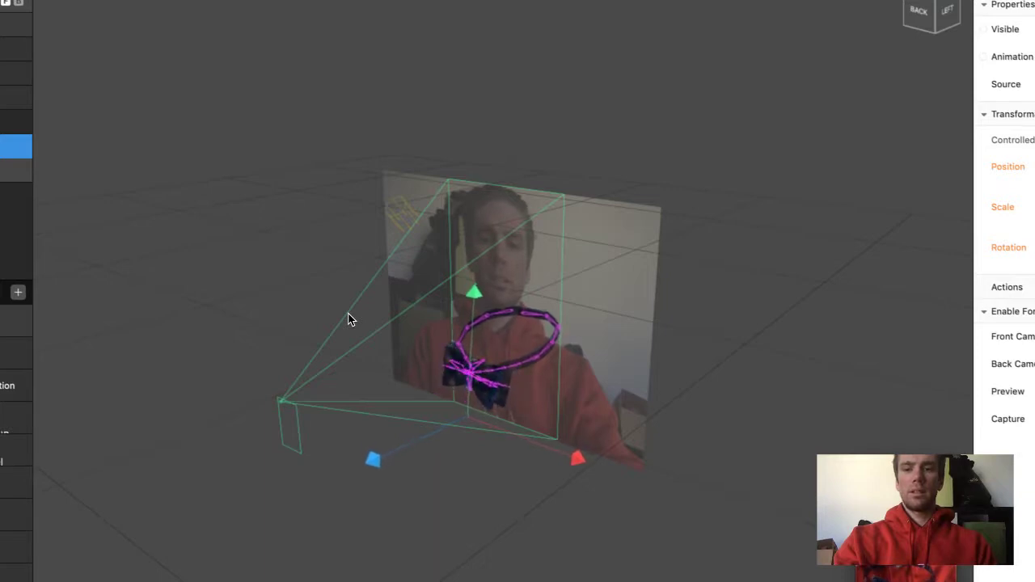
Step: Show the Patch Editor beneath the scene viewport
left_click(12, 122)
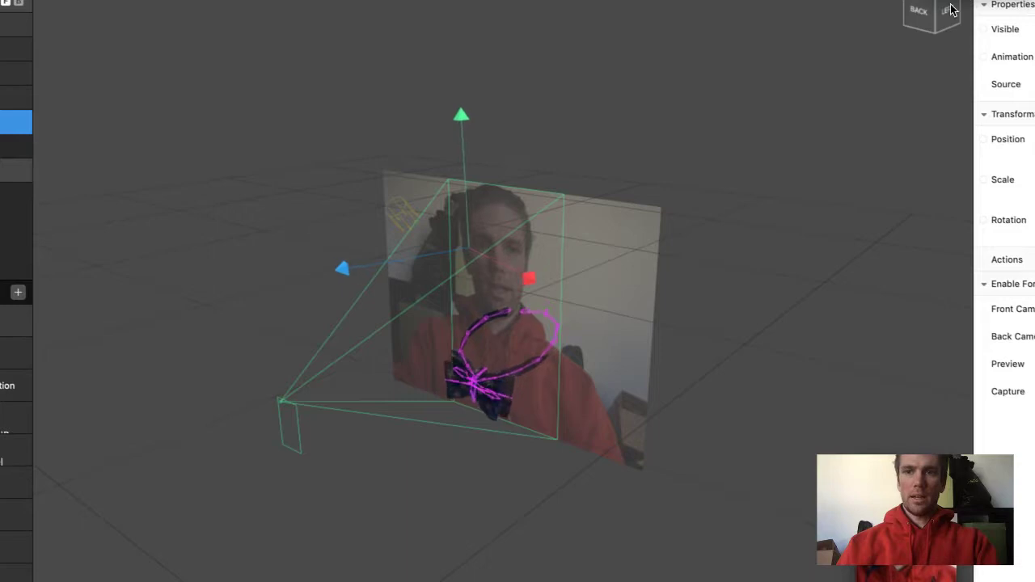
left_click(987, 2)
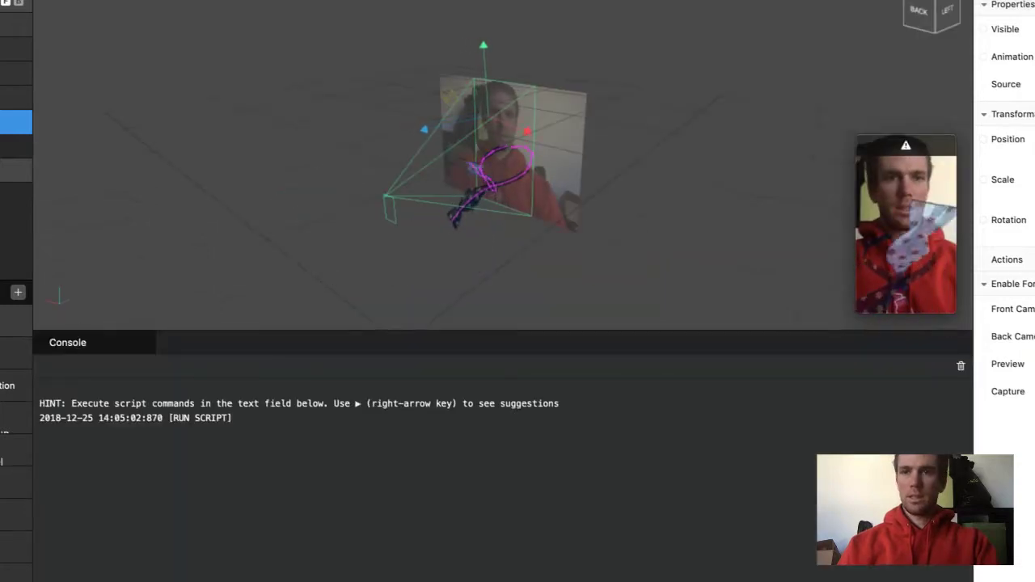
left_click(986, 2)
left_click(987, 2)
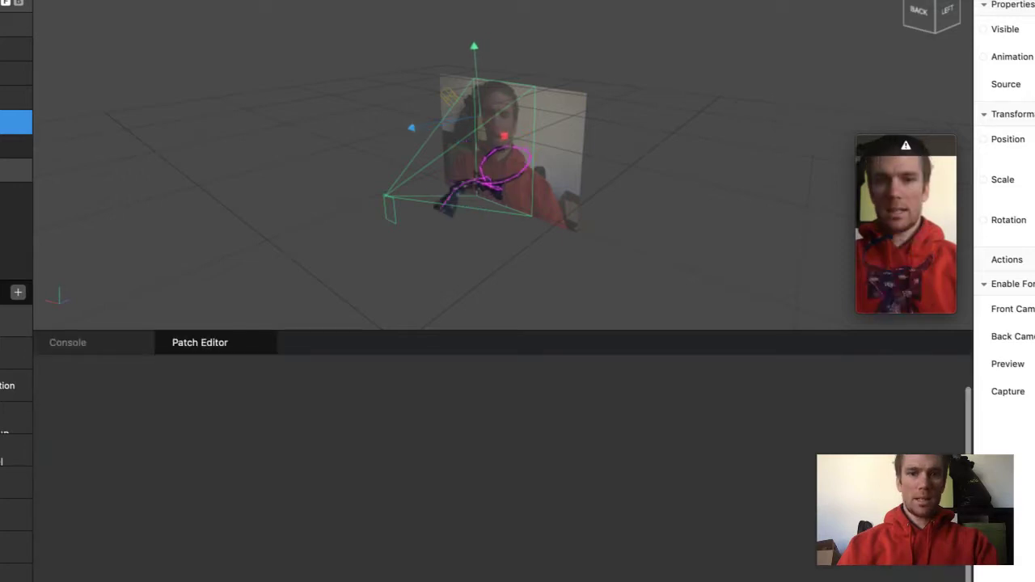
left_click(874, 195)
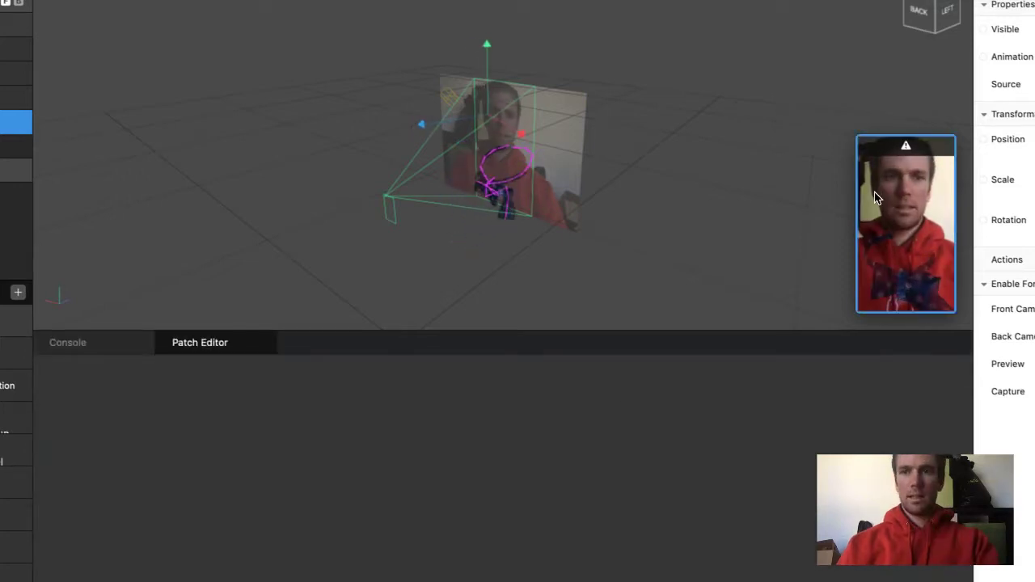
Step: Examine the bow tie's assigned animation and the properties of its animation playback controller
left_click(6, 146)
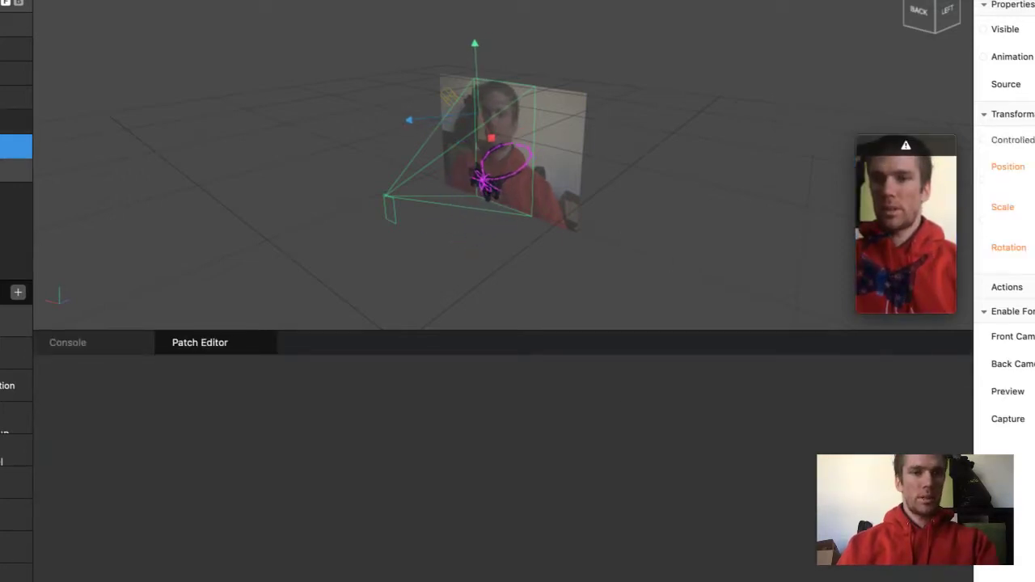
left_click(1030, 57)
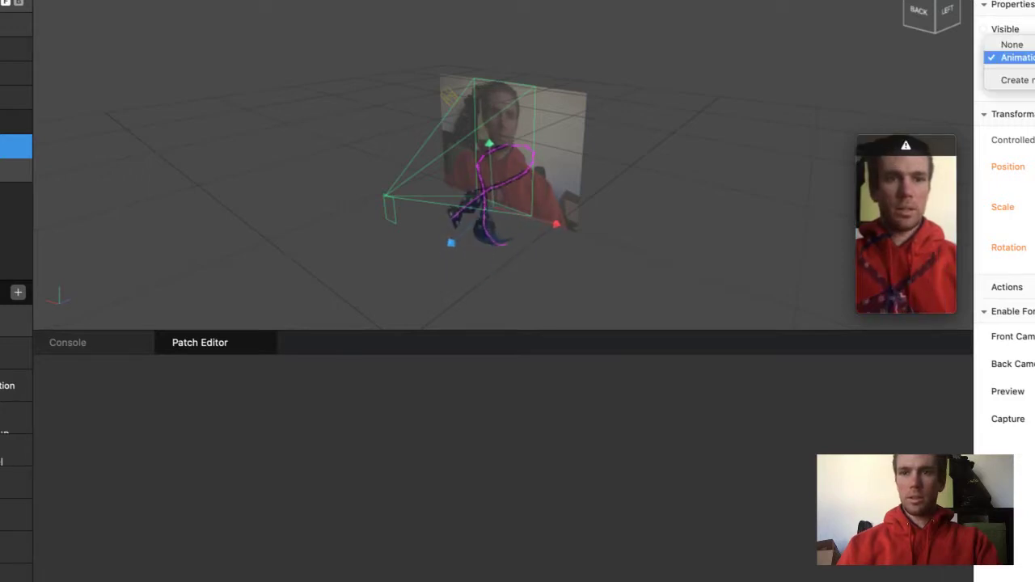
left_click(1031, 57)
scroll(8, 178, "down", 1)
scroll(13, 429, "down", 5)
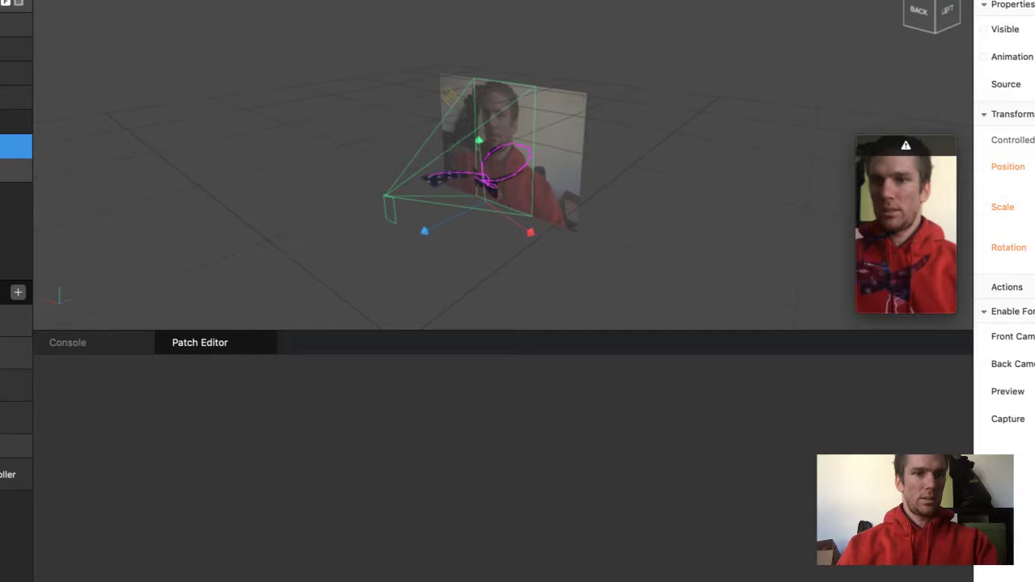
left_click(14, 474)
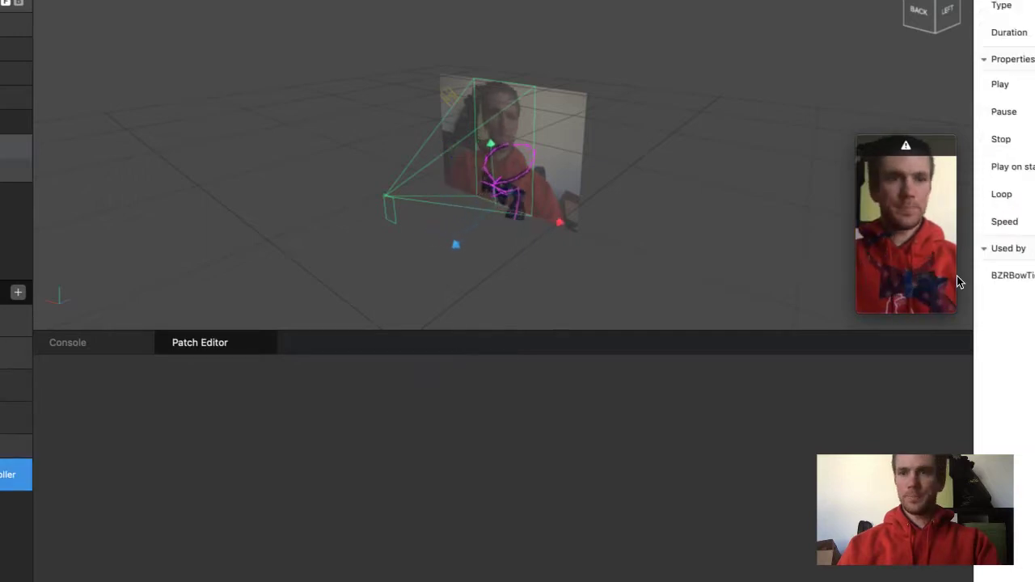
mouse_move(1029, 92)
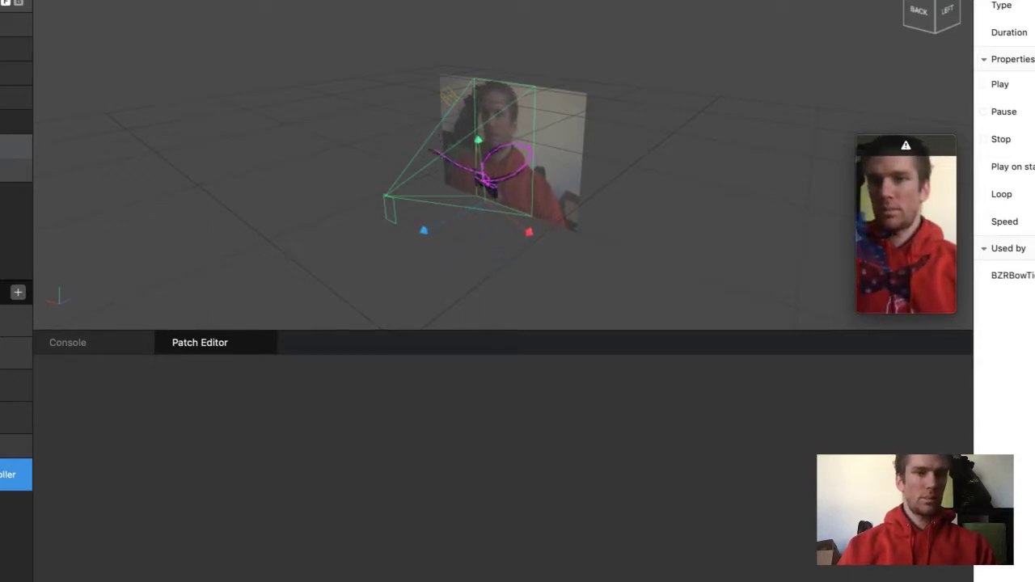
Step: Create a patch from the bow tie's Animation property, read its patch info and reposition it in the graph
left_click(15, 98)
left_click(15, 146)
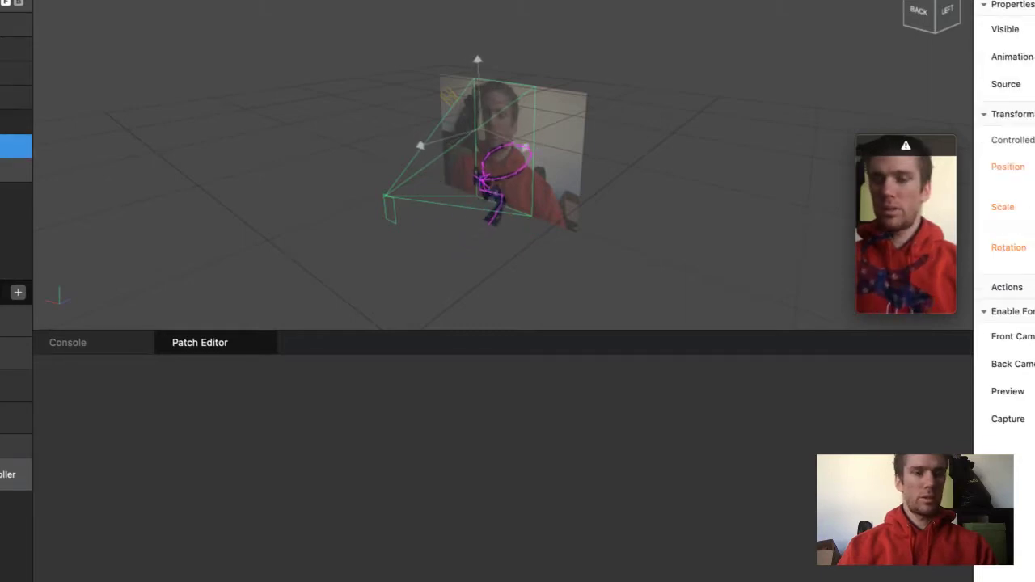
left_click(984, 56)
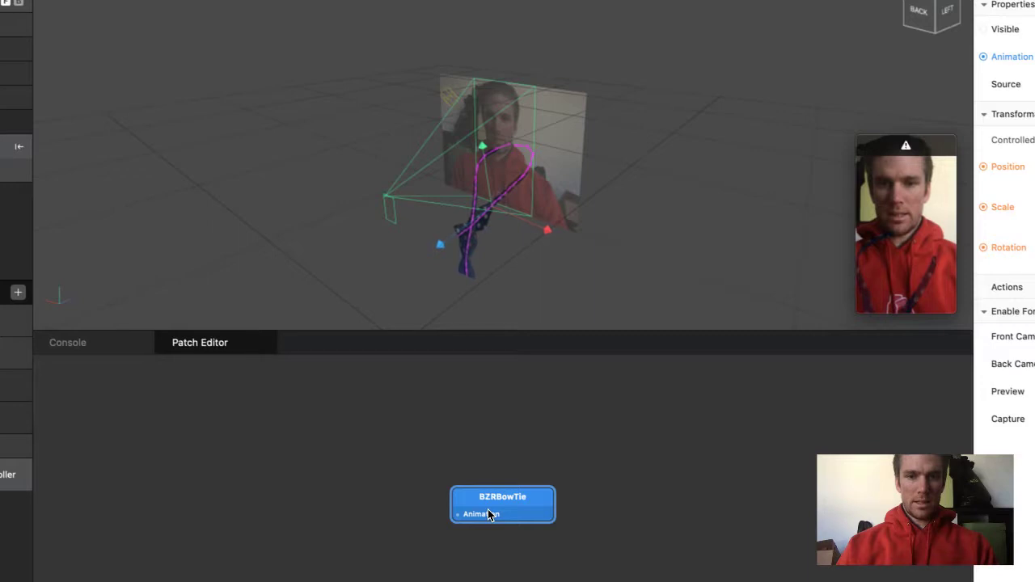
right_click(482, 516)
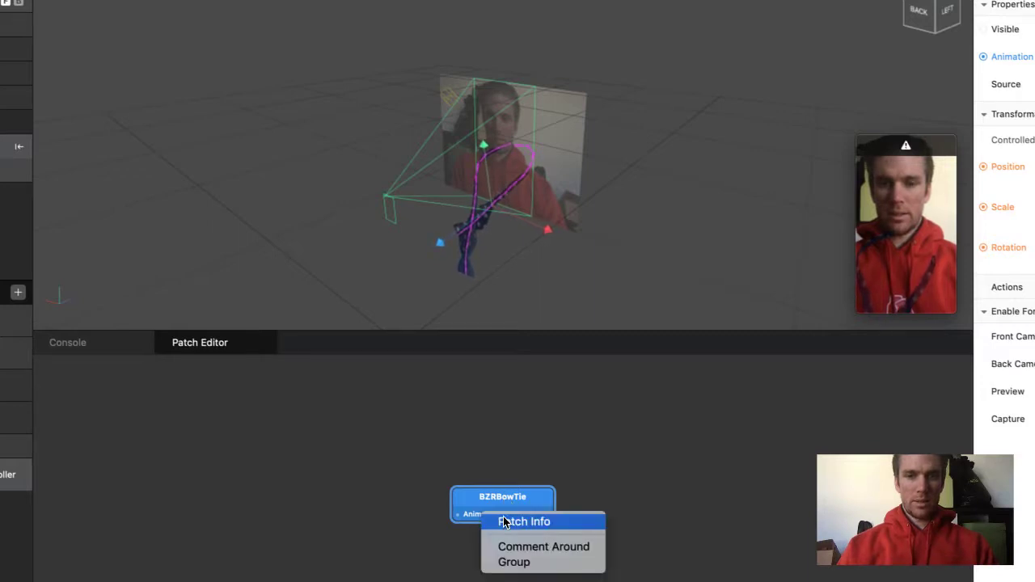
left_click(504, 521)
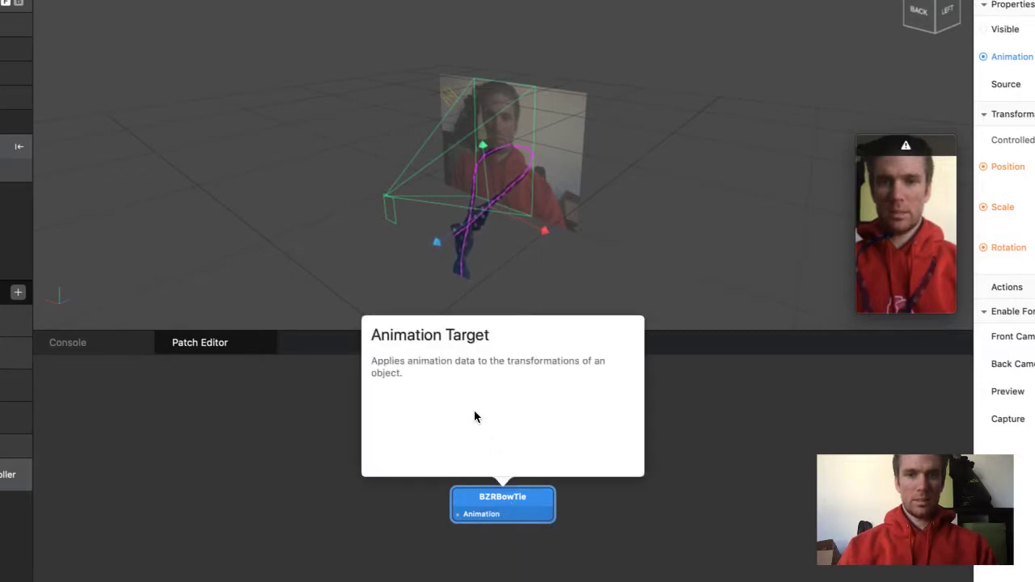
left_click(417, 507)
left_click_drag(555, 518, 523, 479)
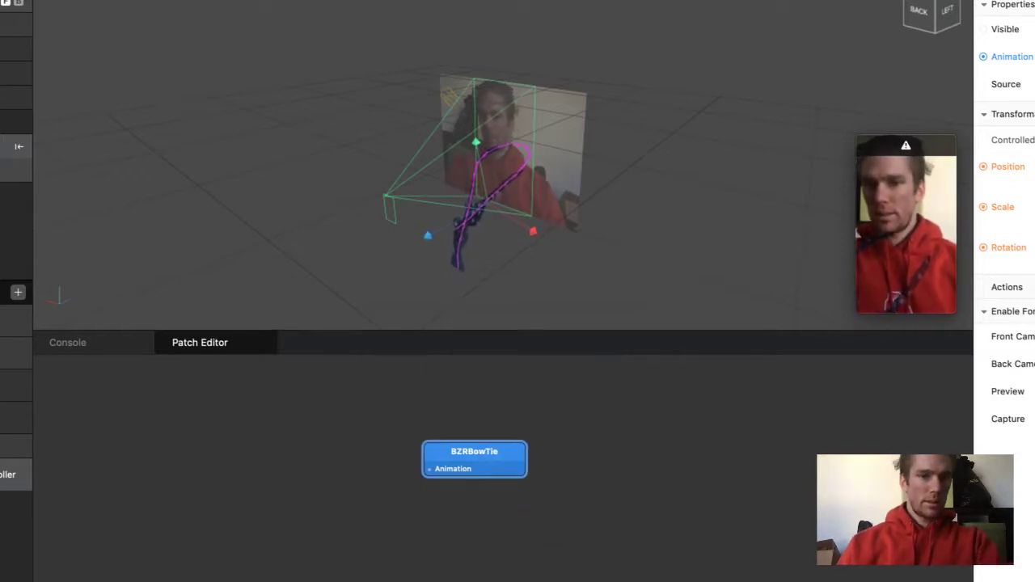
Step: Add a Play patch for the animation playback controller and an Animation patch, spacing them apart in the graph
left_click(7, 474)
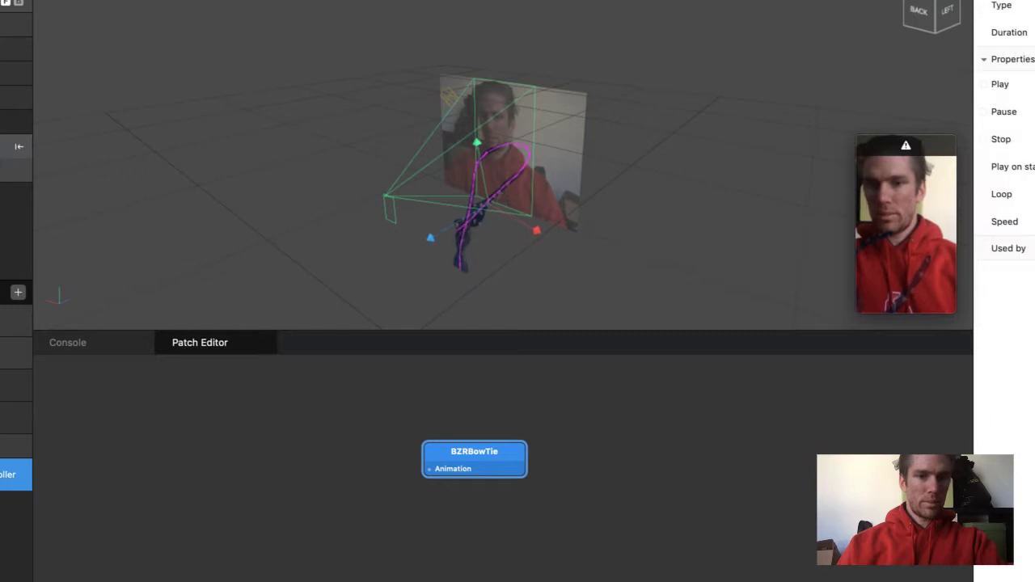
left_click(984, 84)
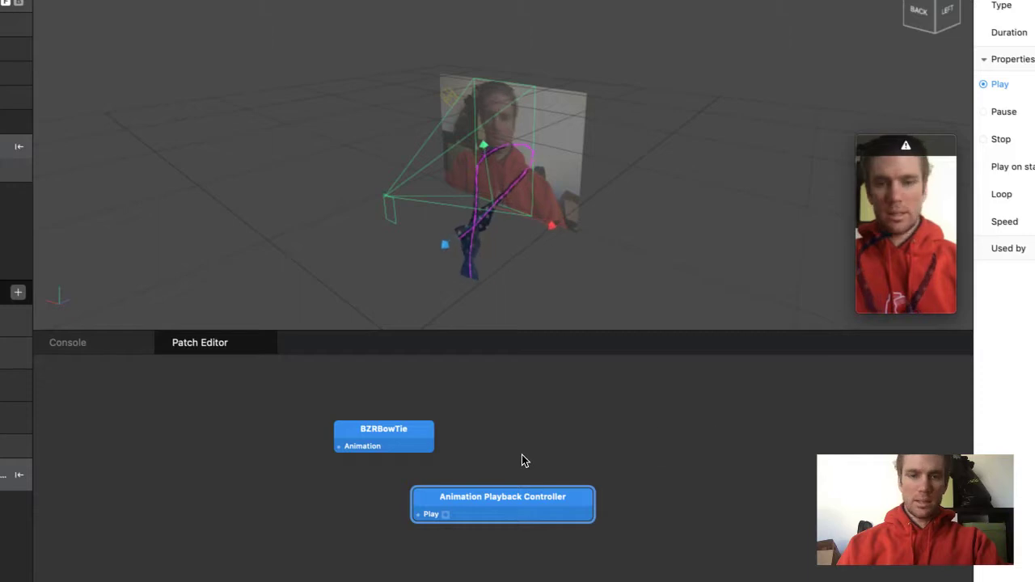
double_click(543, 438)
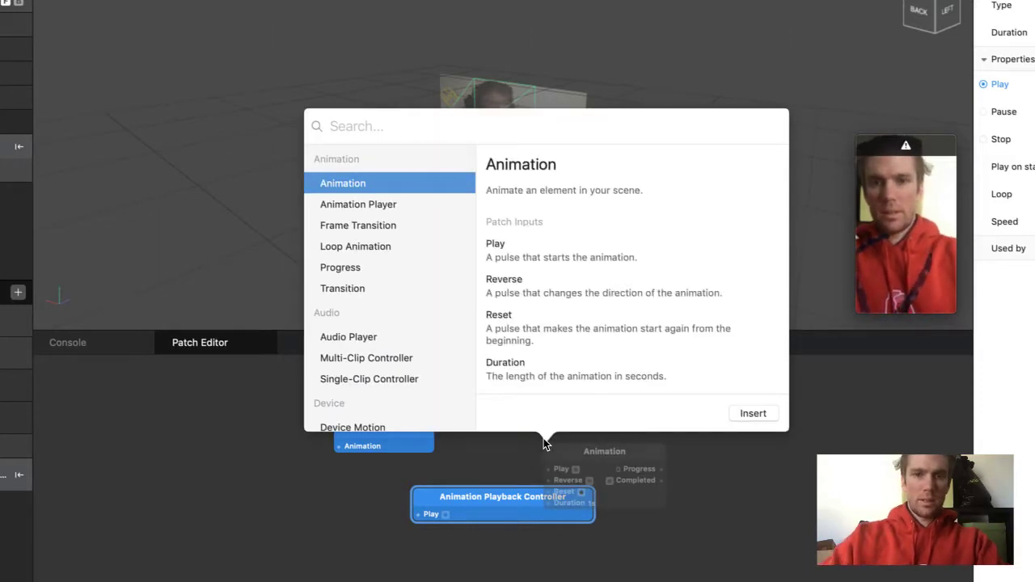
scroll(617, 341, "down", 5)
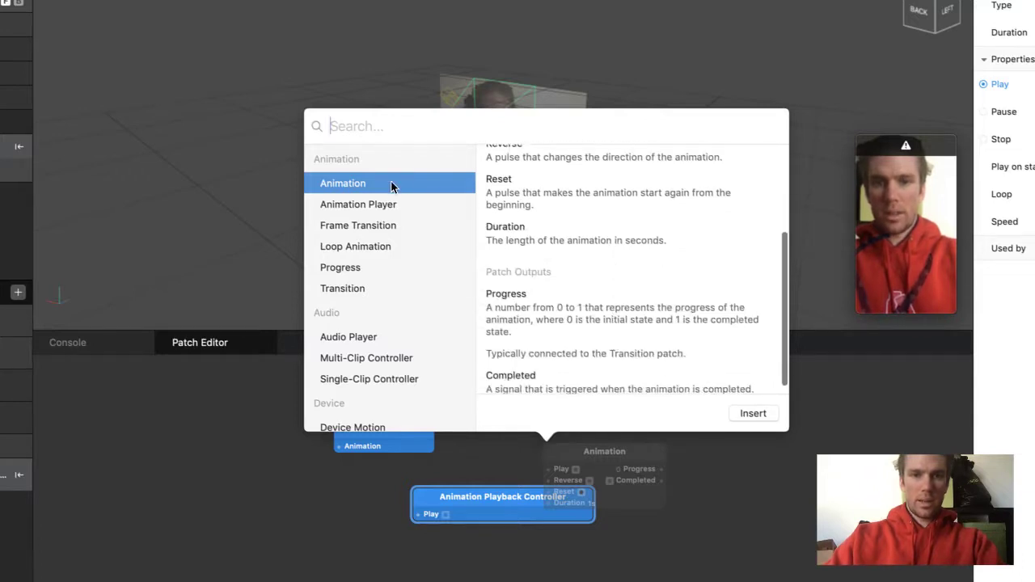
double_click(360, 182)
left_click_drag(475, 498, 304, 543)
left_click_drag(624, 466, 576, 418)
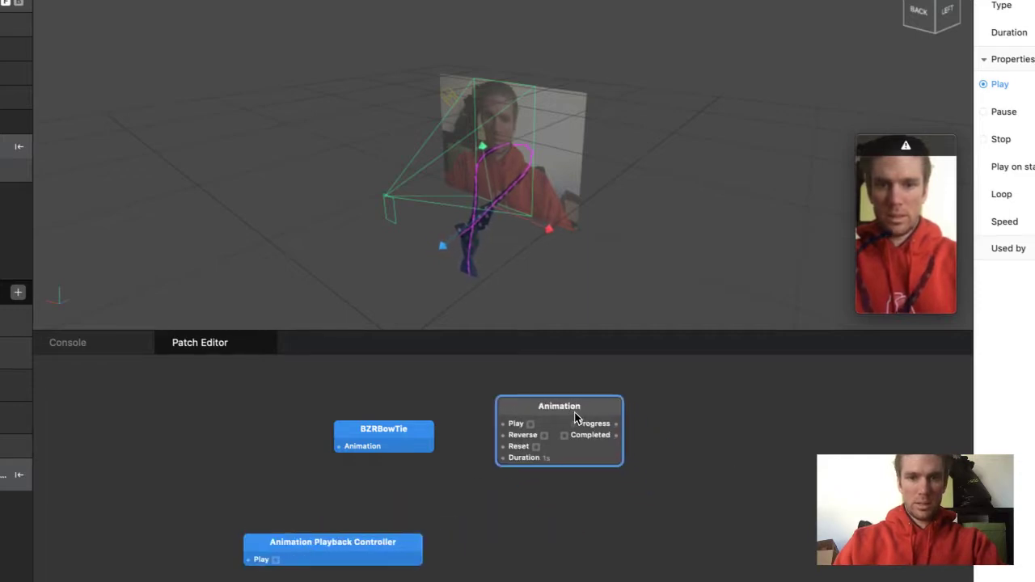
Step: Delete the BZRBowTie animation patch from the graph
left_click(339, 449)
left_click(380, 427)
key("Delete")
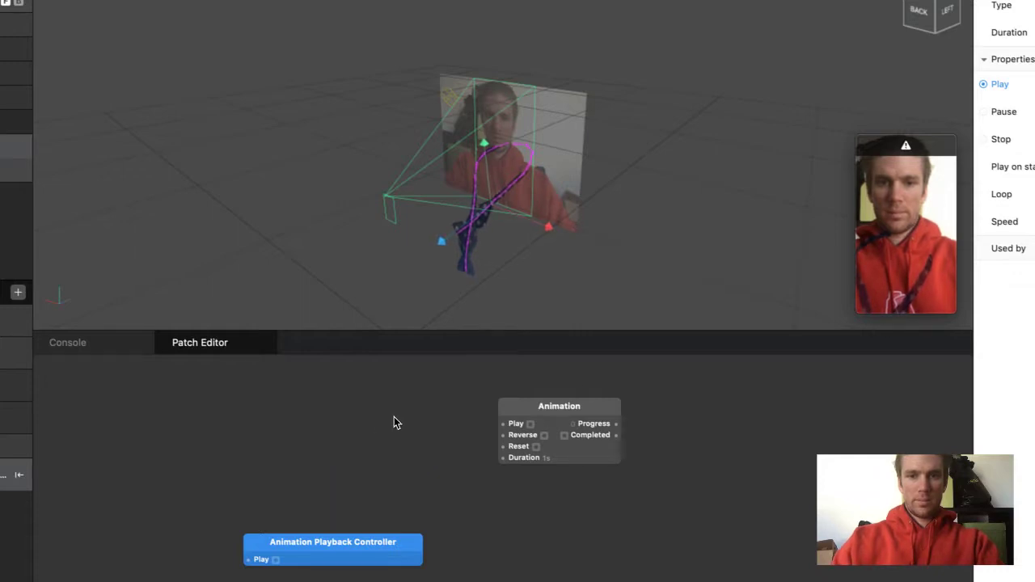
Step: Arrange the Animation Playback Controller and Animation patches side by side, with the controller first
left_click_drag(574, 400, 409, 394)
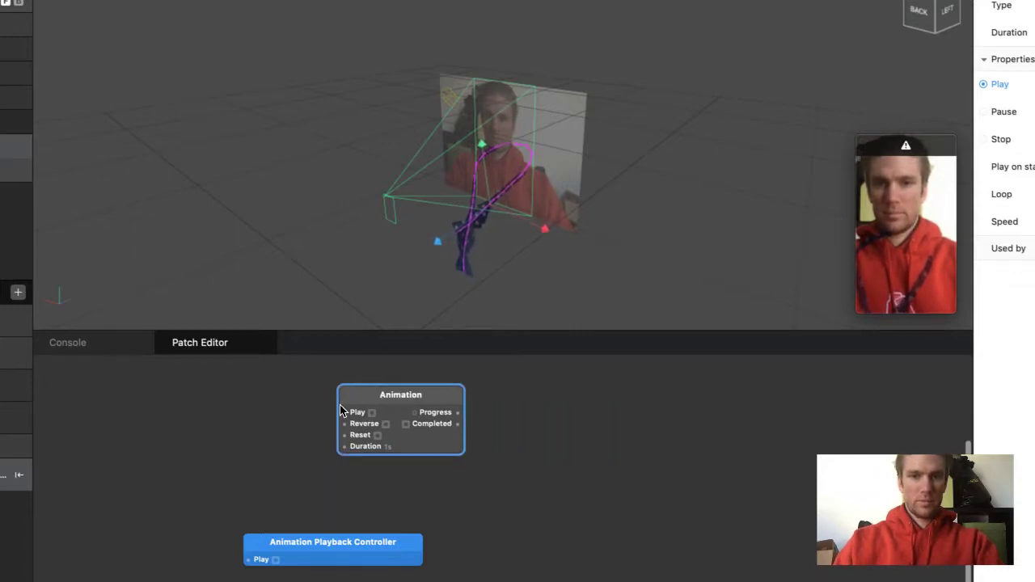
left_click_drag(318, 533, 227, 474)
left_click_drag(276, 545, 144, 430)
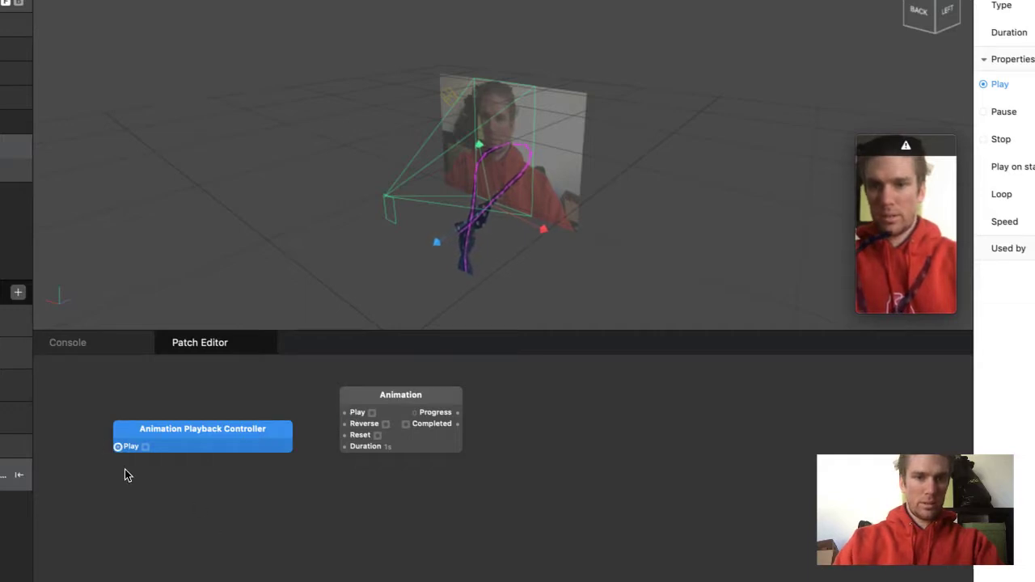
Step: Insert a new Animation patch whose Completed output feeds the Play input of the Animation Playback Controller
left_click(117, 446)
left_click(128, 461)
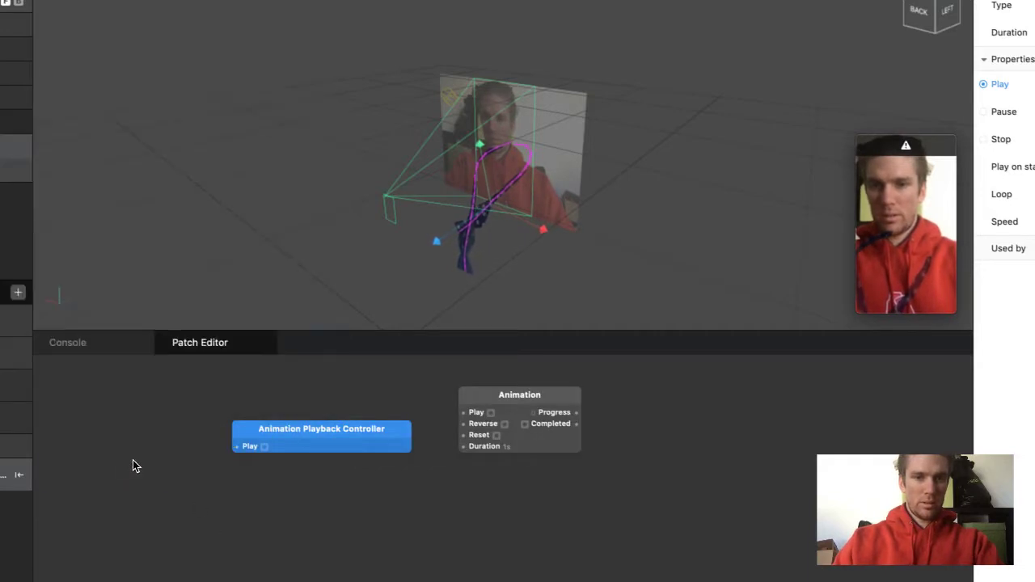
left_click(237, 447)
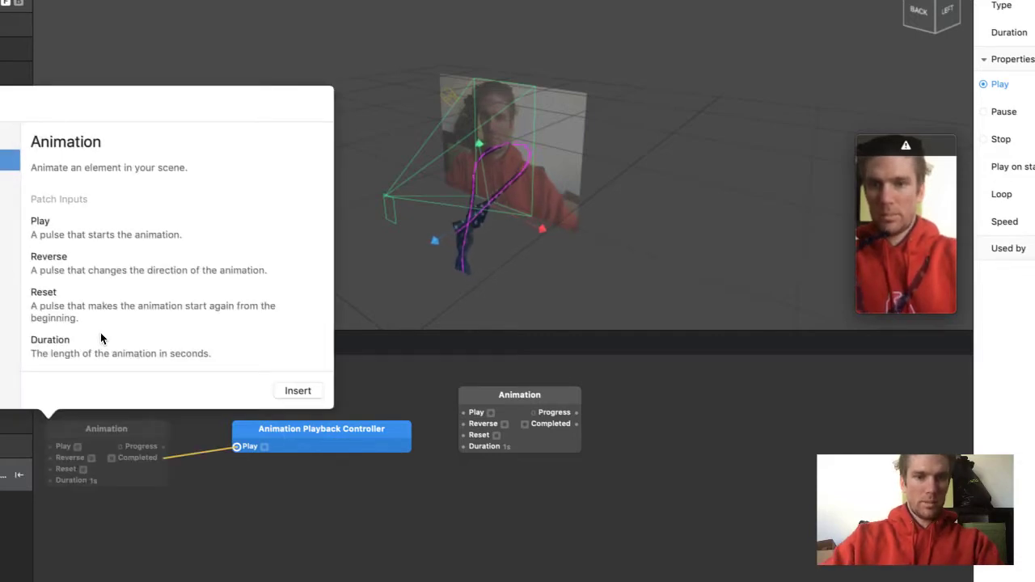
key("BackSpace")
key("Return")
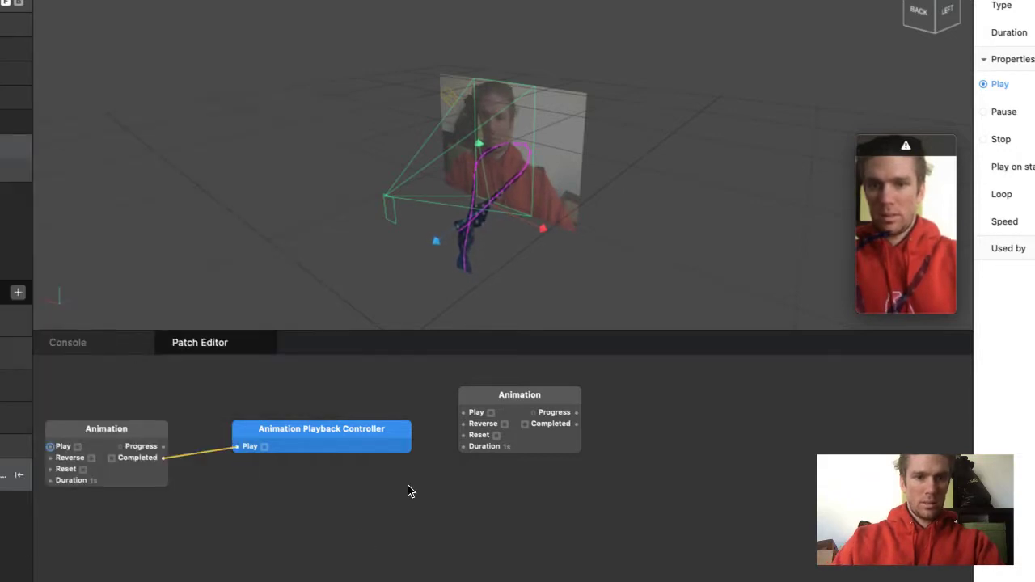
Step: Delete the unconnected Animation patch and space out the connected Animation and Animation Playback Controller patches
left_click(520, 396)
key("BackSpace")
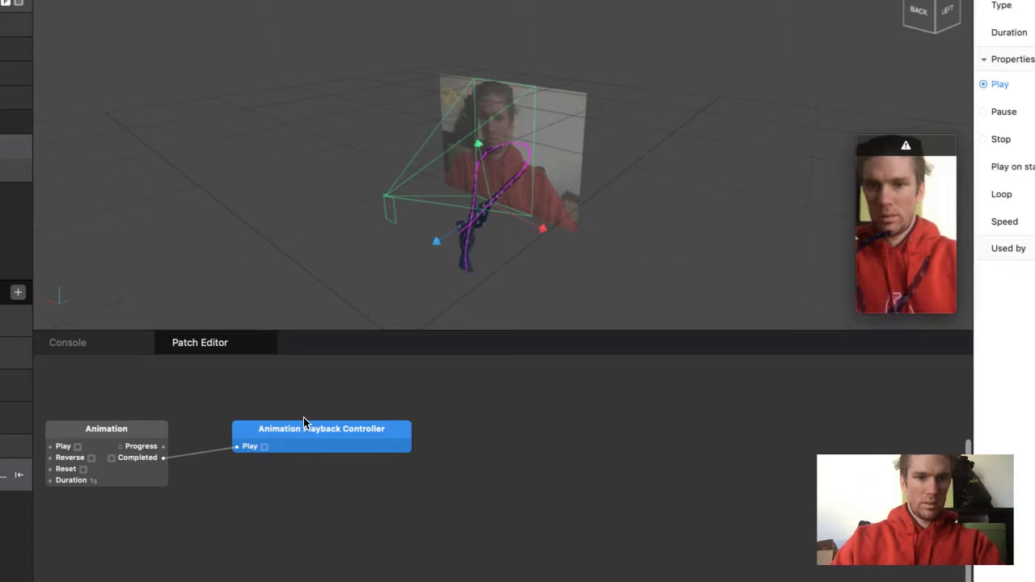
left_click_drag(304, 418, 453, 444)
left_click_drag(142, 416, 270, 463)
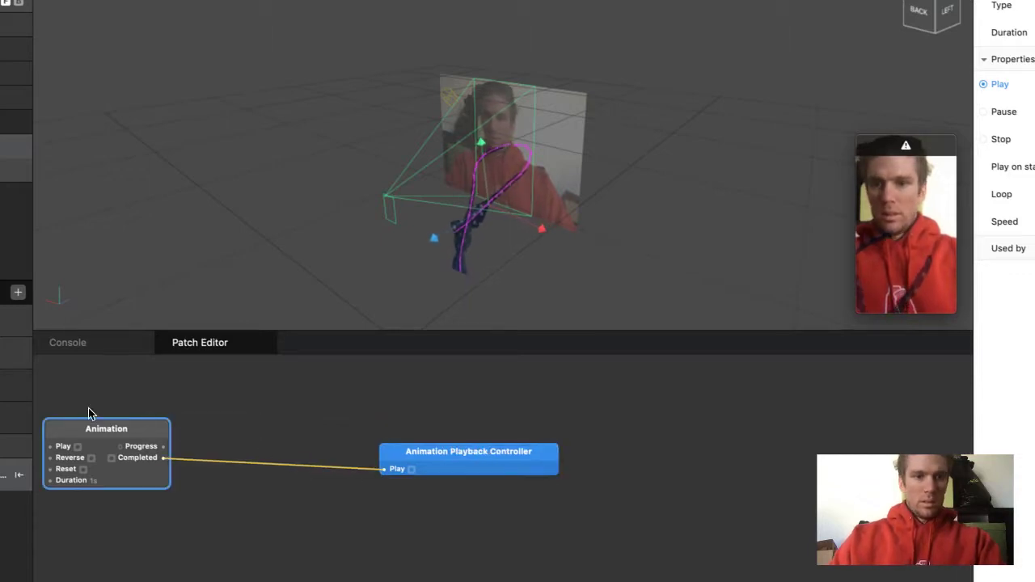
left_click_drag(75, 427, 189, 453)
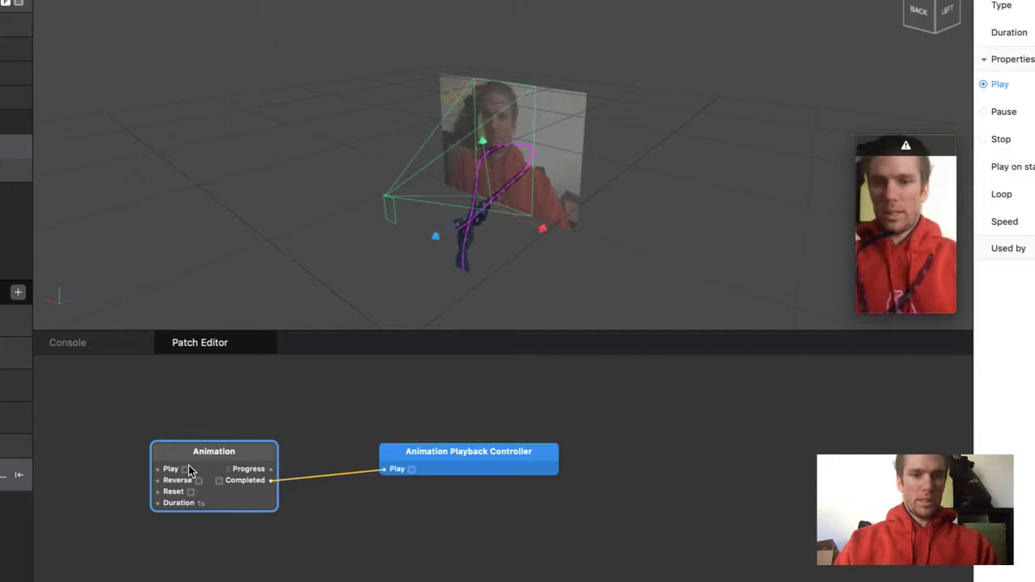
Step: Insert a Pulse patch whose Turned On output feeds the Animation patch's Play input, placing it just before that patch
left_click(156, 467)
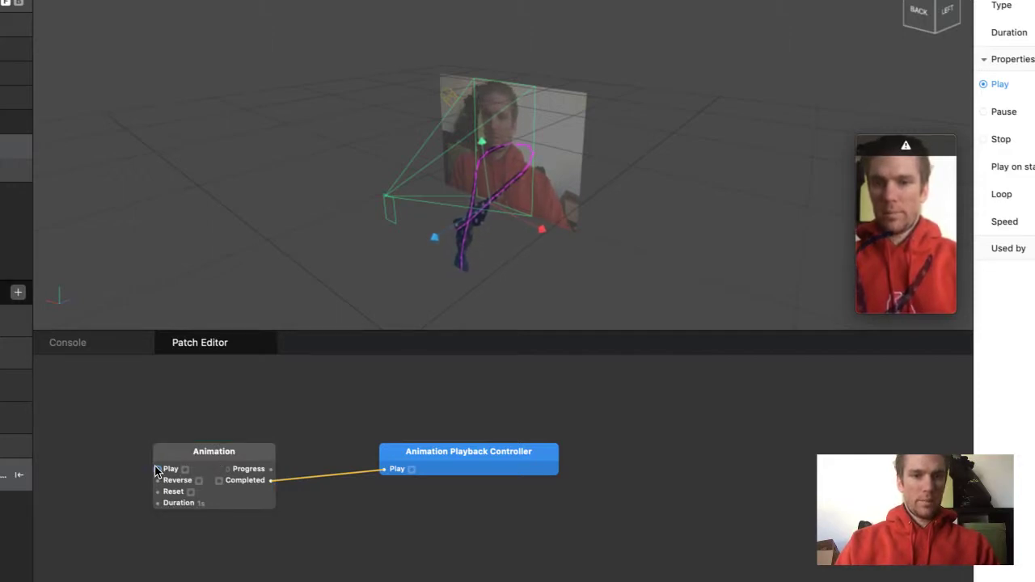
scroll(121, 482, "left", 4)
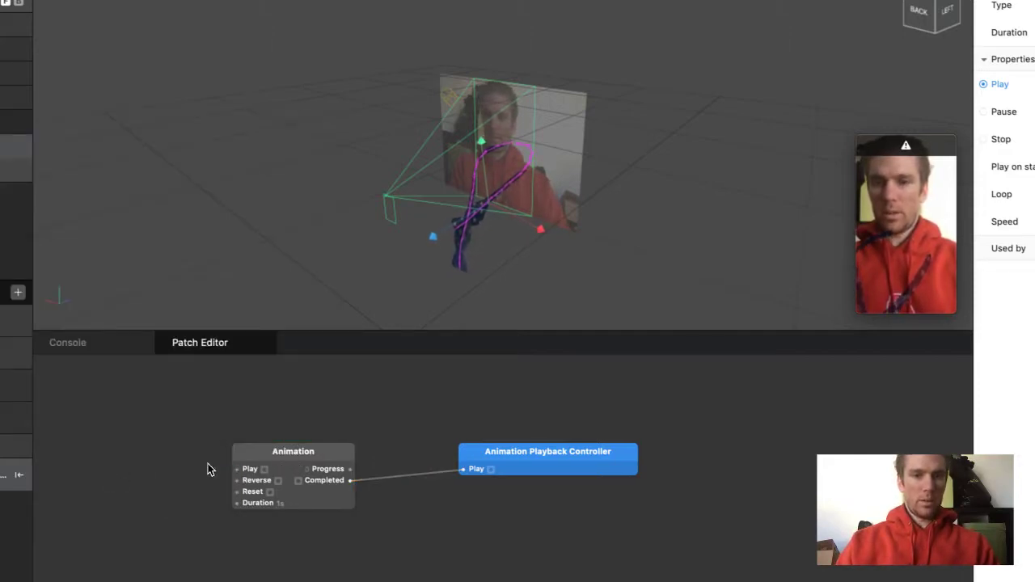
left_click(236, 470)
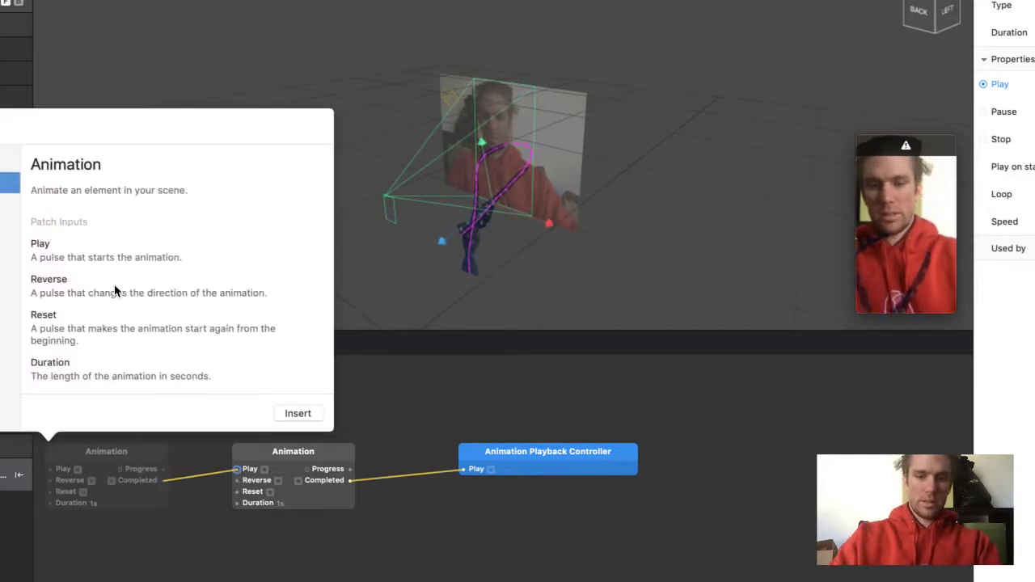
type("pulse")
key("Return")
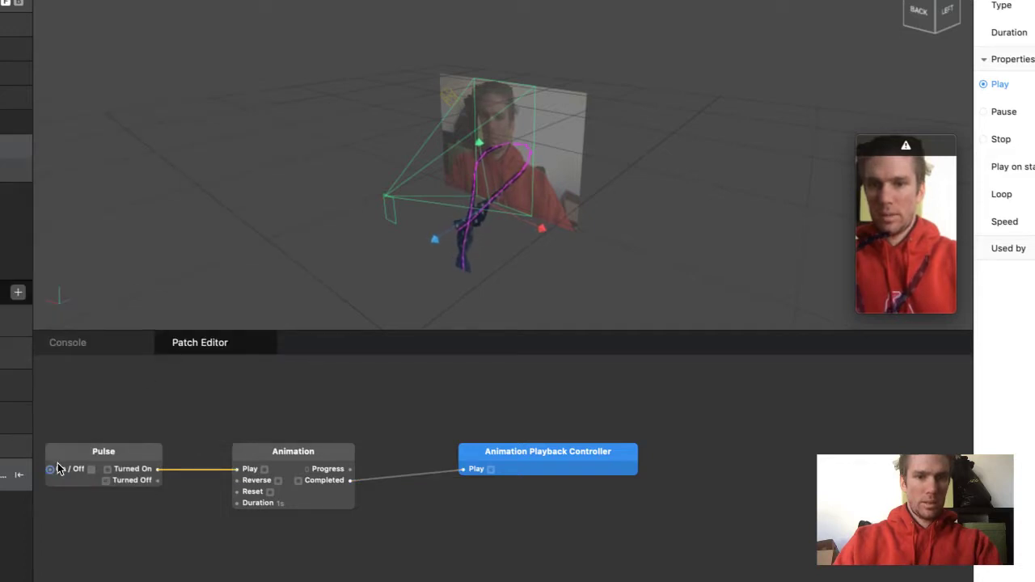
left_click_drag(102, 455, 123, 457)
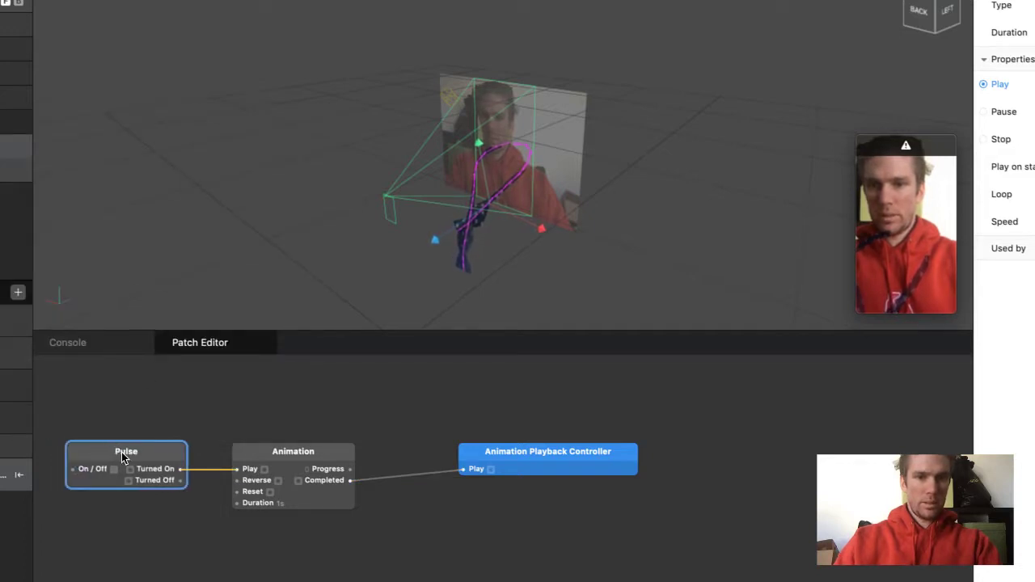
Step: Toggle the Pulse patch's On / Off input to test whether it triggers the bow tie animation
left_click(74, 469)
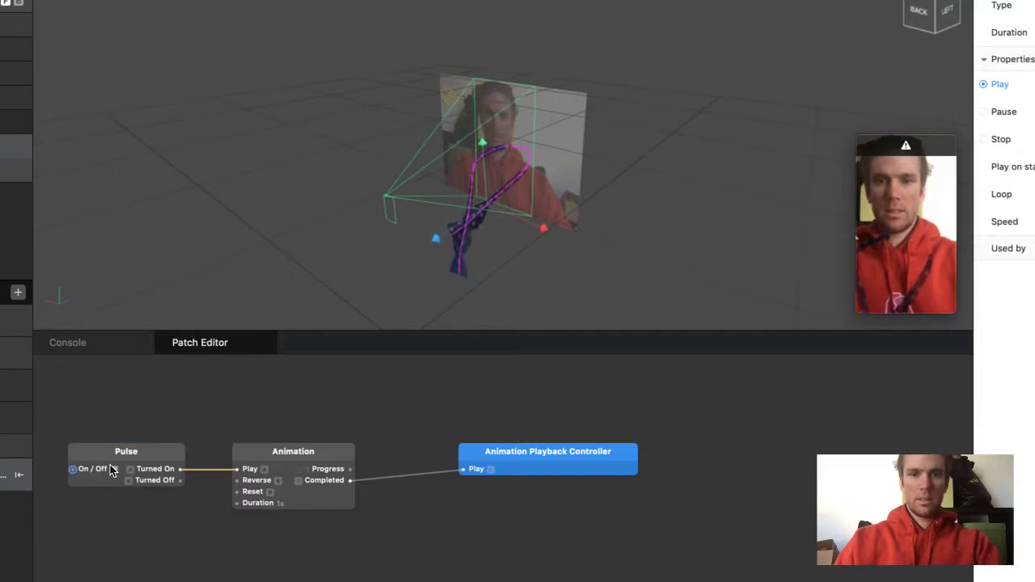
left_click(113, 469)
left_click(115, 469)
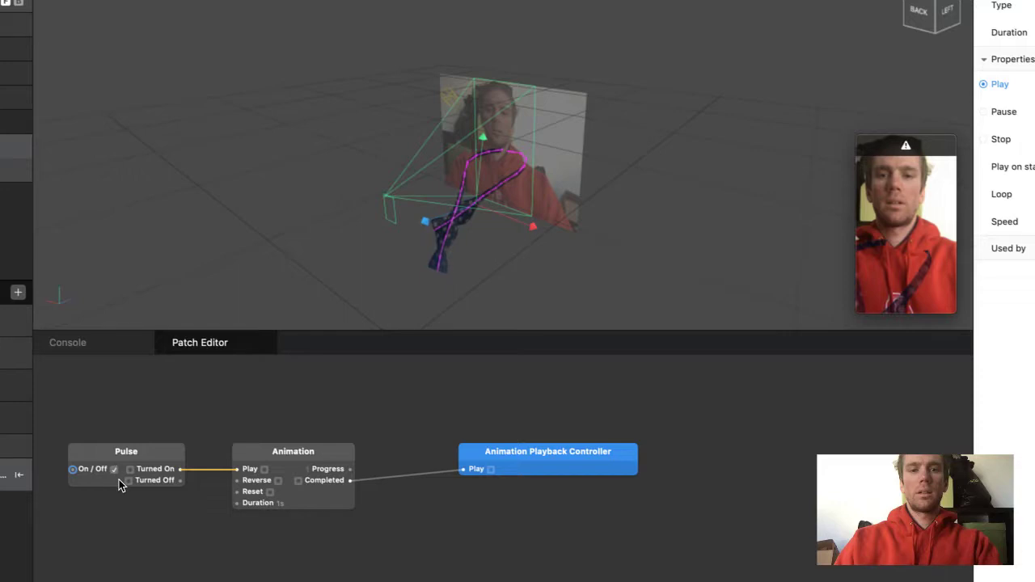
left_click(114, 469)
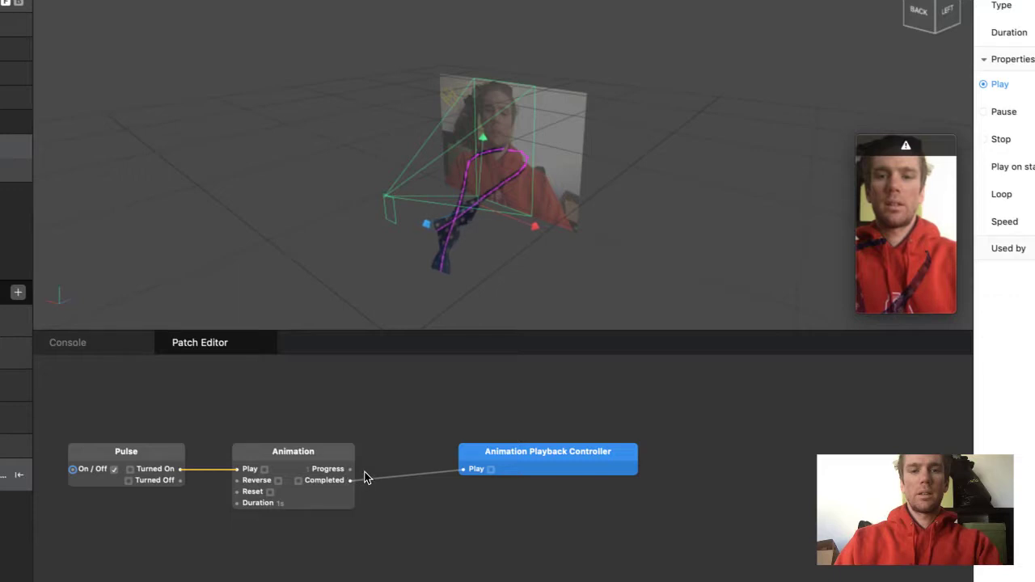
Step: Delete the Animation Playback Controller and Animation patches, keeping only the Pulse patch
left_click_drag(536, 450, 569, 442)
key("BackSpace")
left_click(322, 455)
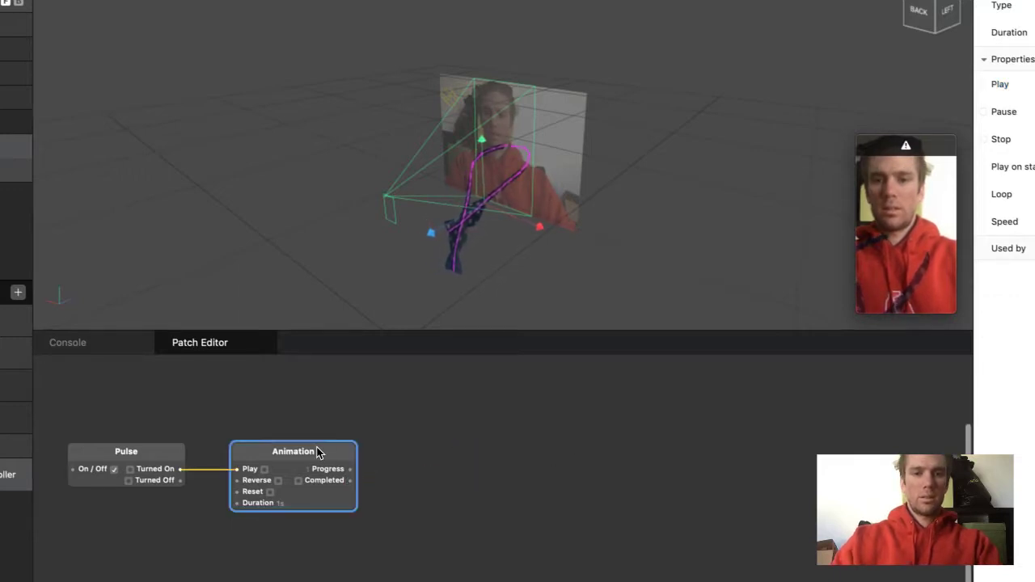
key("BackSpace")
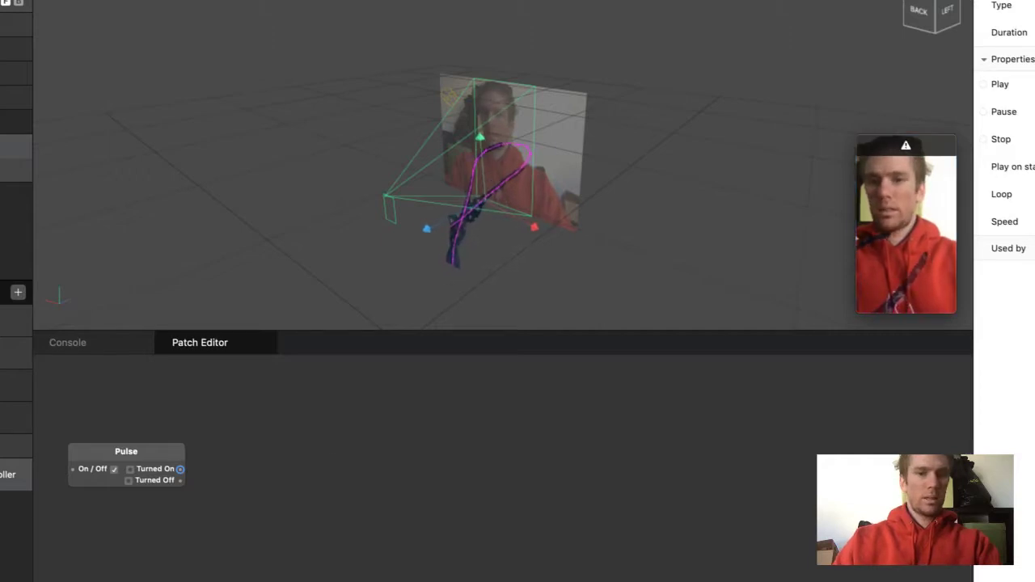
Step: Create a Play patch for the playback controller, connect Pulse's Turned On output to it and test it with On / Off
left_click(13, 475)
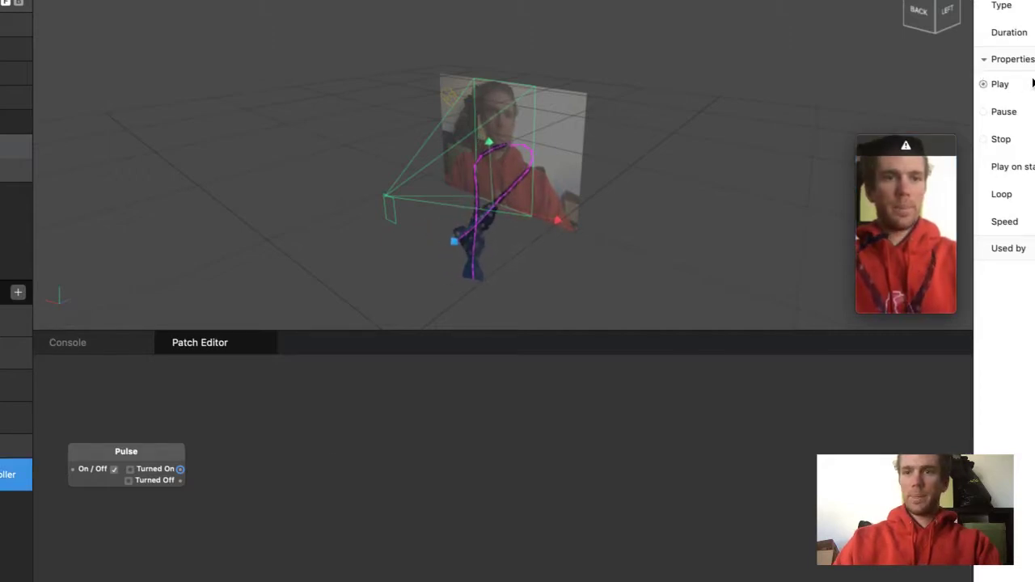
left_click(985, 84)
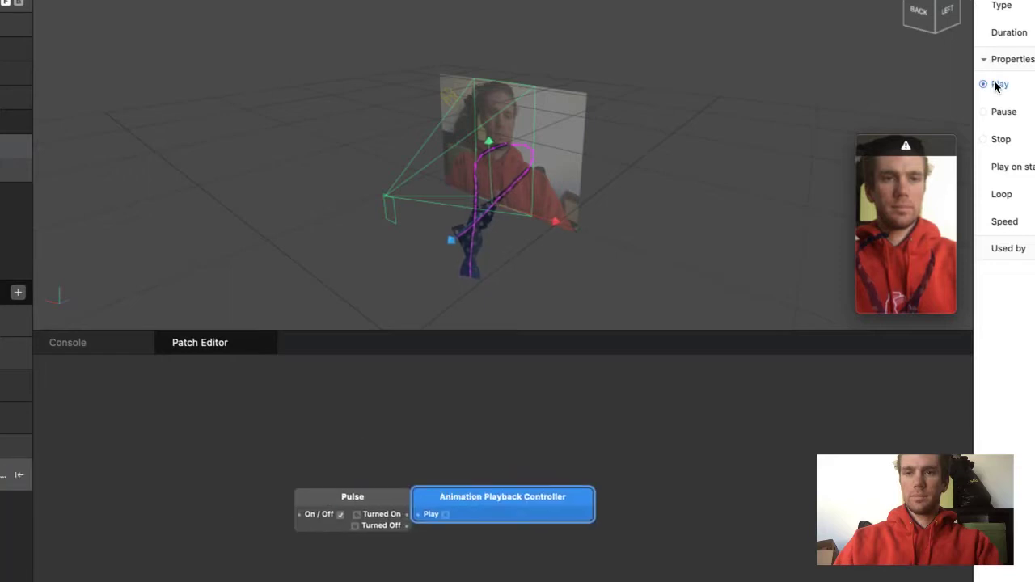
left_click_drag(474, 501, 569, 505)
left_click_drag(407, 515, 508, 516)
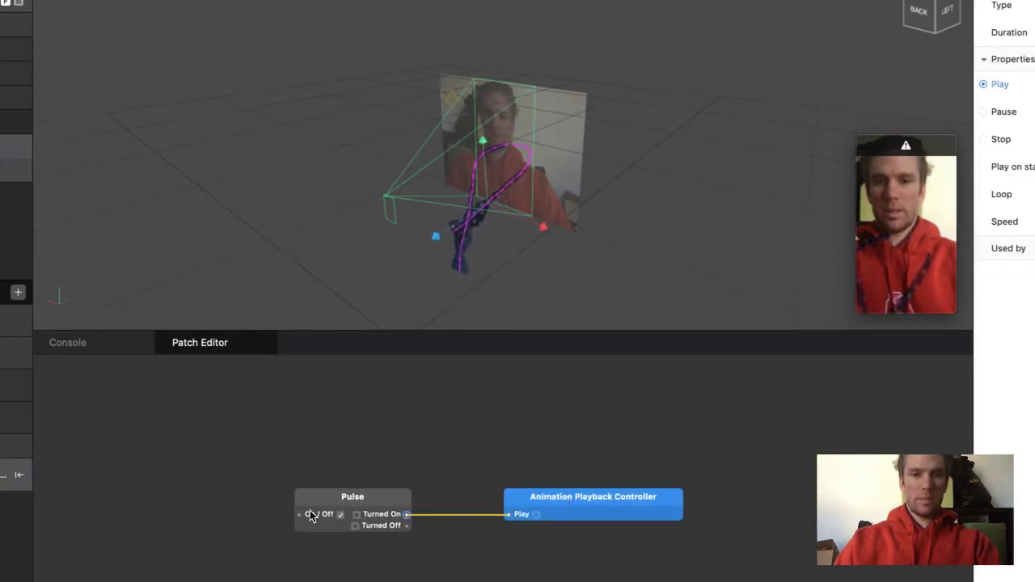
left_click(340, 515)
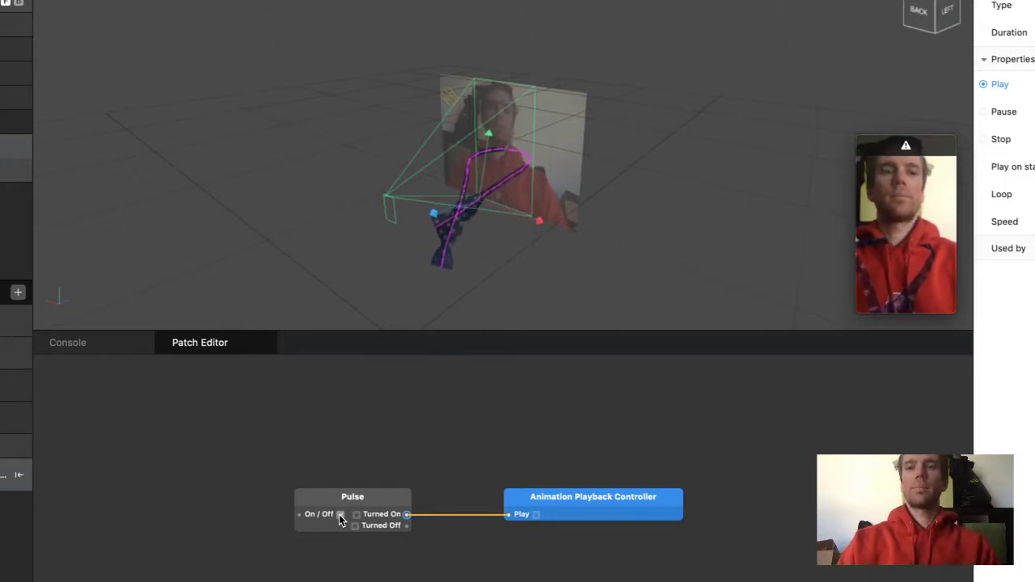
left_click(340, 515)
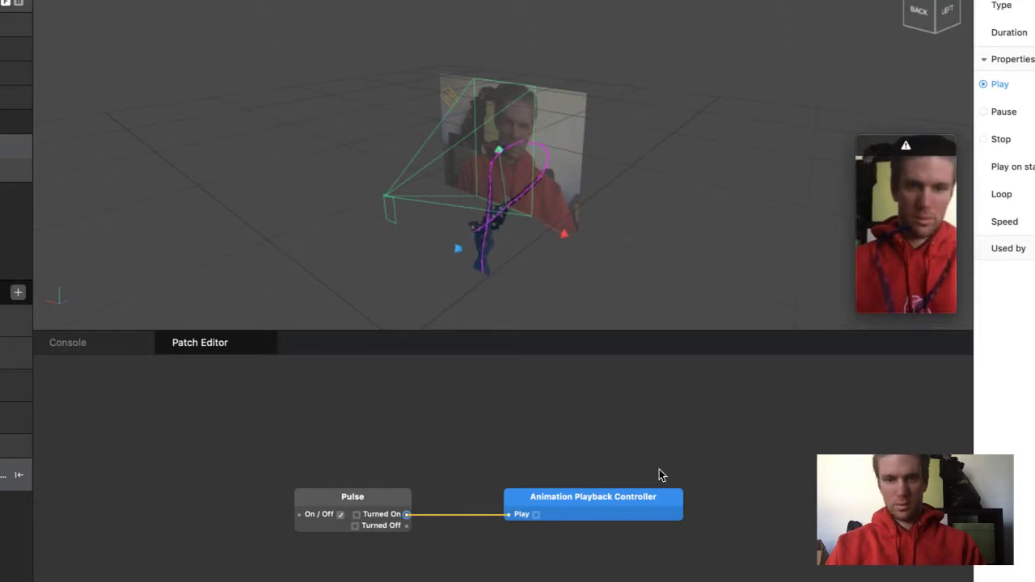
Step: Clear the graph by deleting the Animation Playback Controller and Pulse patches
left_click(606, 491)
key("BackSpace")
left_click(362, 504)
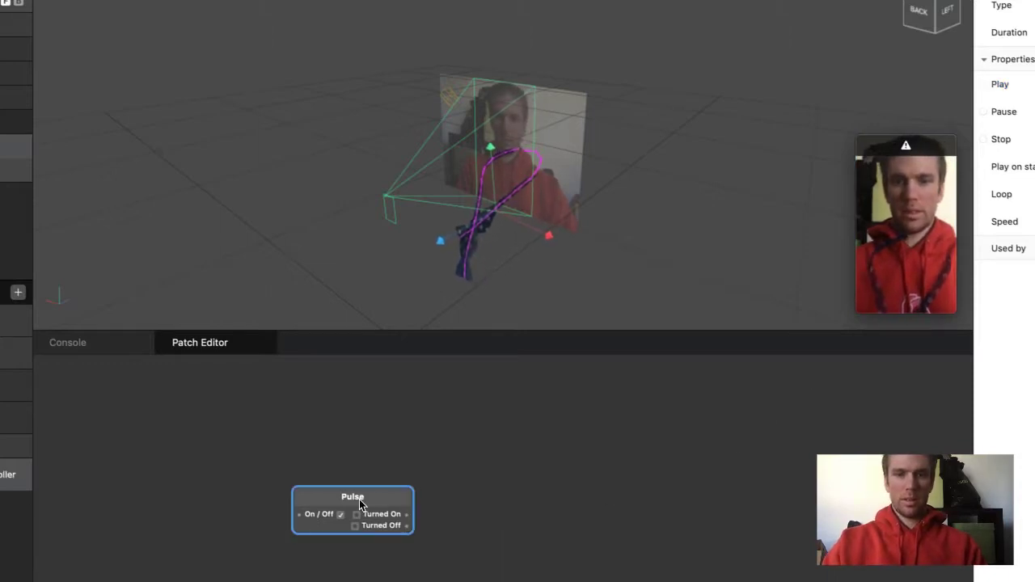
key("BackSpace")
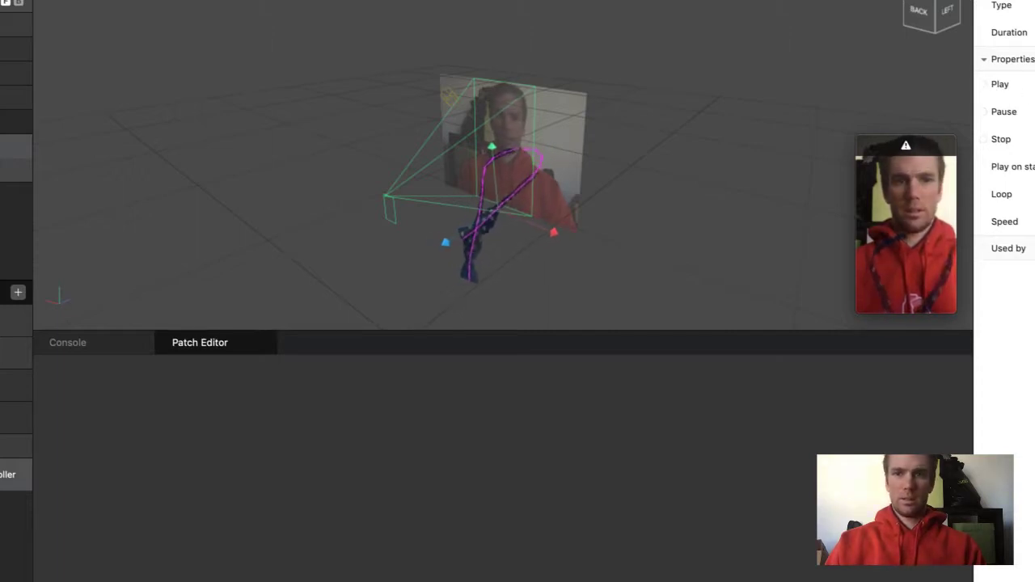
Step: Assign the animation playback controller to the bow tie object's Animation property
left_click(14, 146)
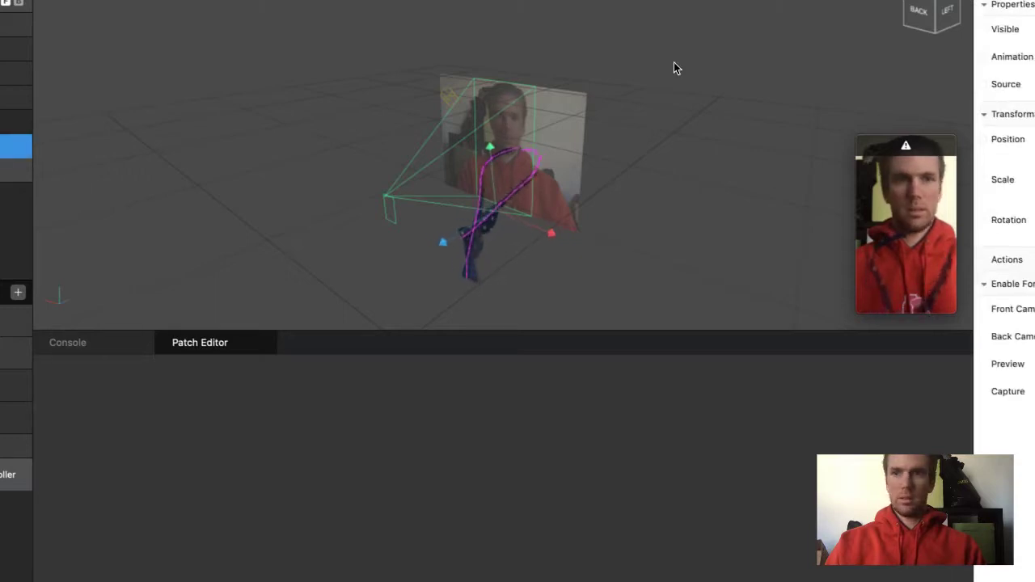
left_click(1031, 58)
left_click(1016, 71)
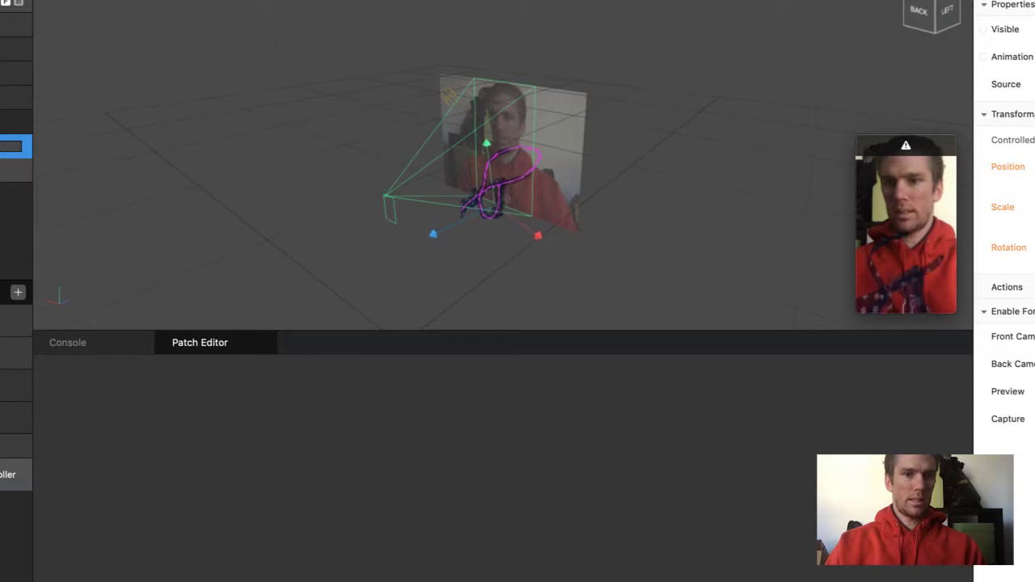
Step: Create a patch from the animation playback controller's Play property
left_click(14, 475)
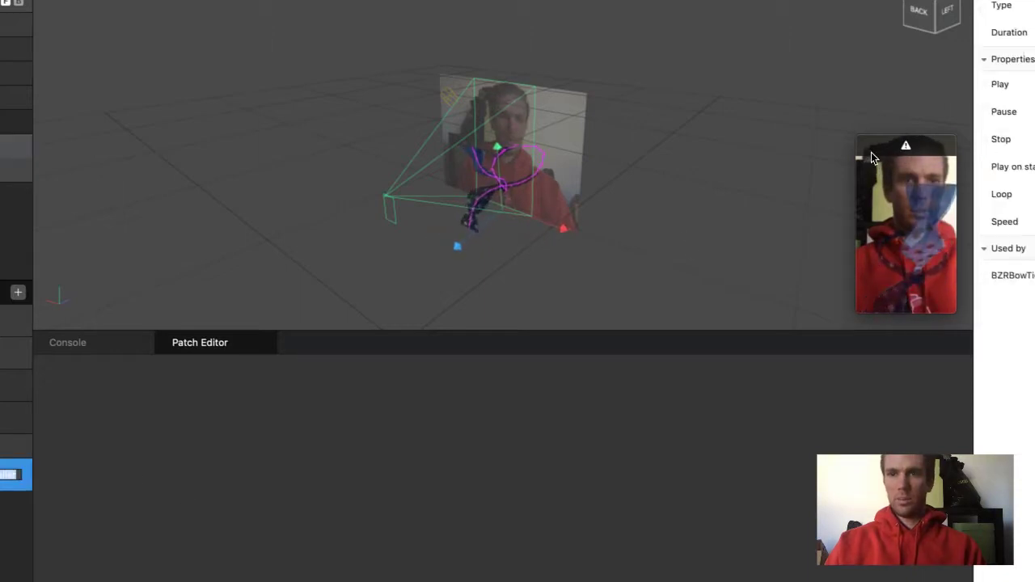
left_click(984, 84)
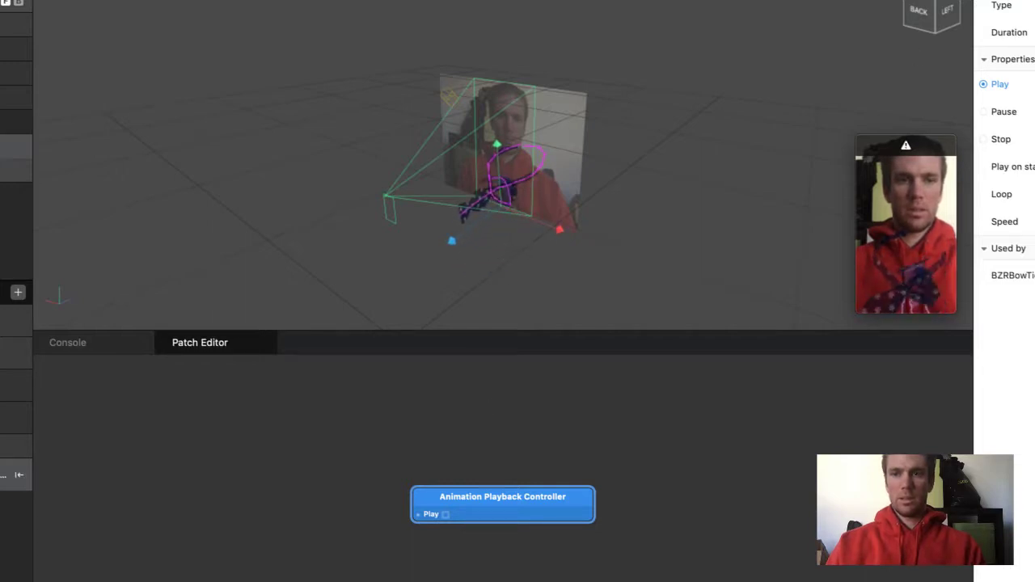
left_click(231, 441)
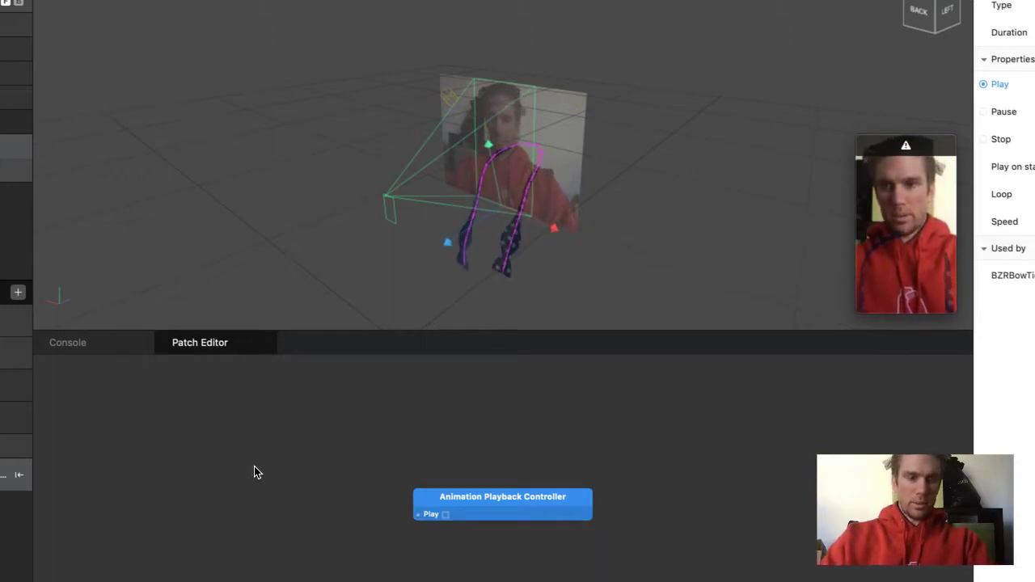
Step: Add a Pulse patch and connect its Turned On output to the Animation Playback Controller's Play input
double_click(254, 473)
type("PULS")
key("Return")
left_click_drag(367, 492, 416, 516)
Step: Test the tying animation by toggling Pulse's On / Off input, and move the Animation Playback Controller patch farther from Pulse
left_click(300, 491)
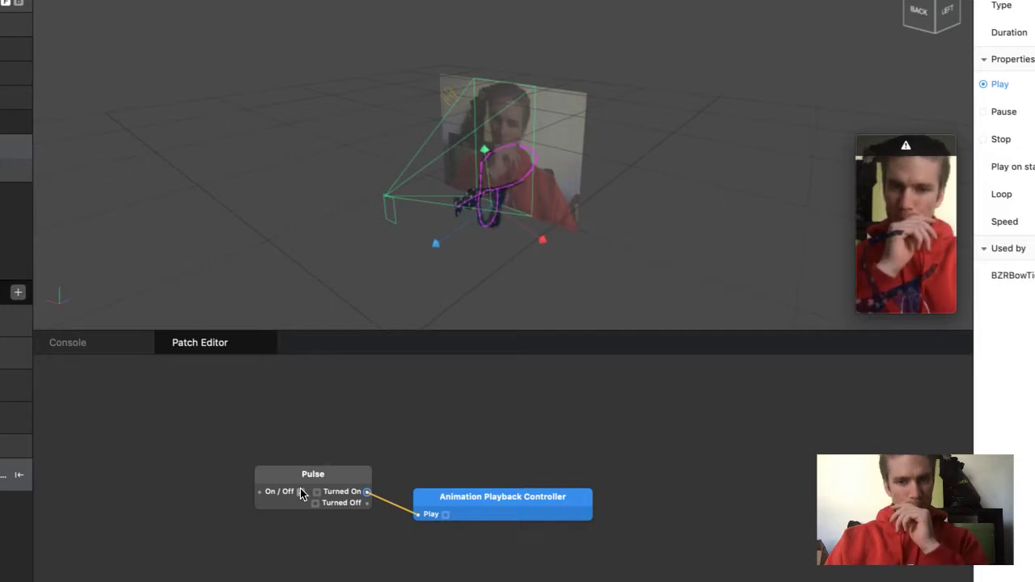
left_click_drag(476, 498, 508, 475)
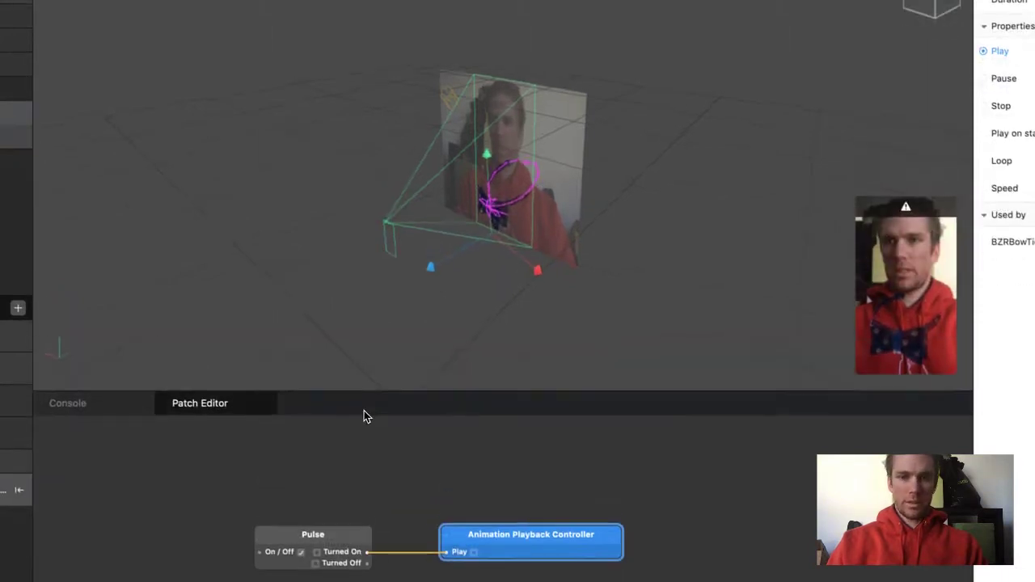
left_click(301, 554)
left_click(301, 555)
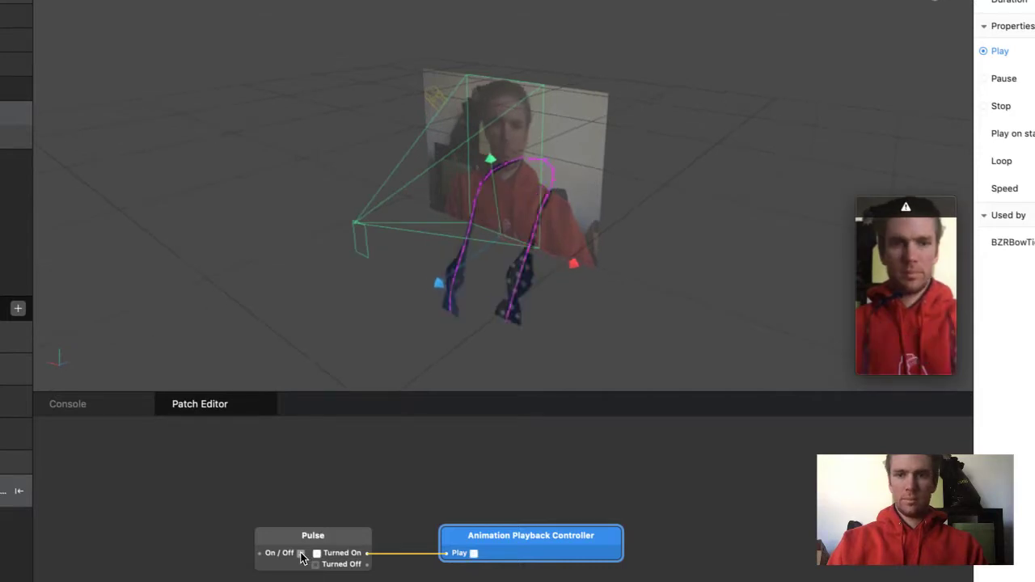
Step: Try adding an Animation Player patch beside the Animation Playback Controller, and delete it from the graph
double_click(701, 554)
type("A")
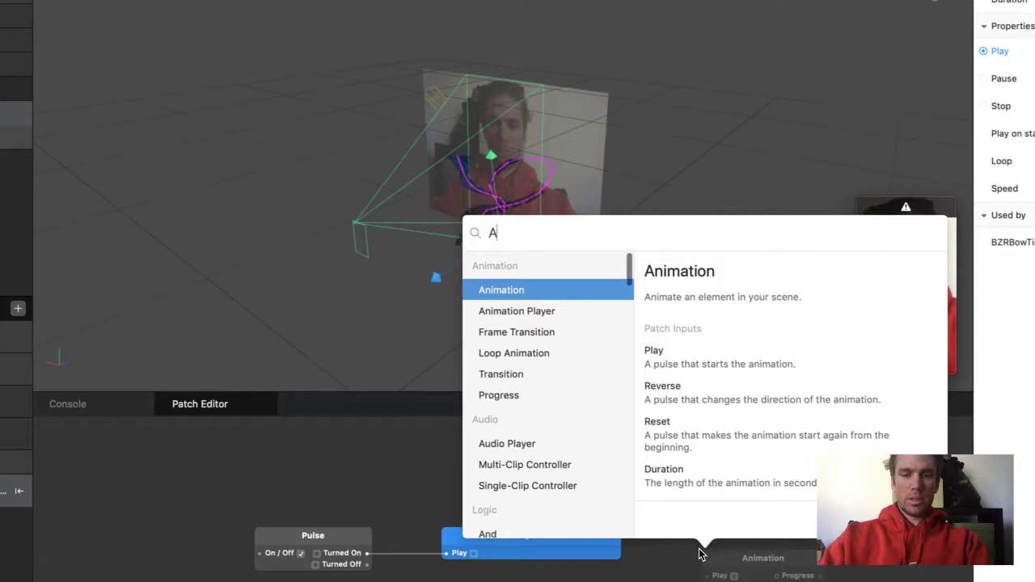
type("NIMATIO")
key("Down")
key("Return")
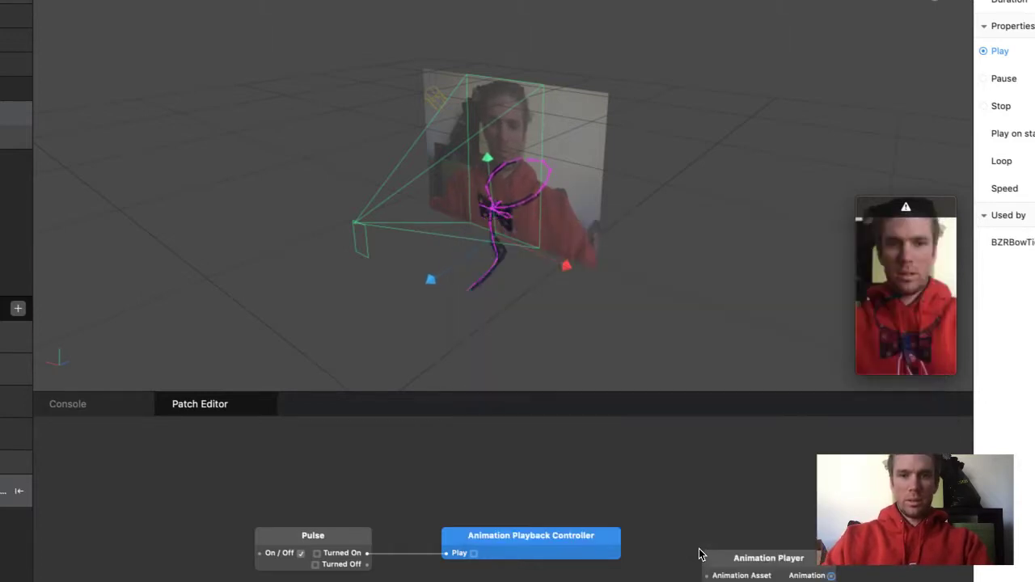
left_click_drag(766, 558, 725, 521)
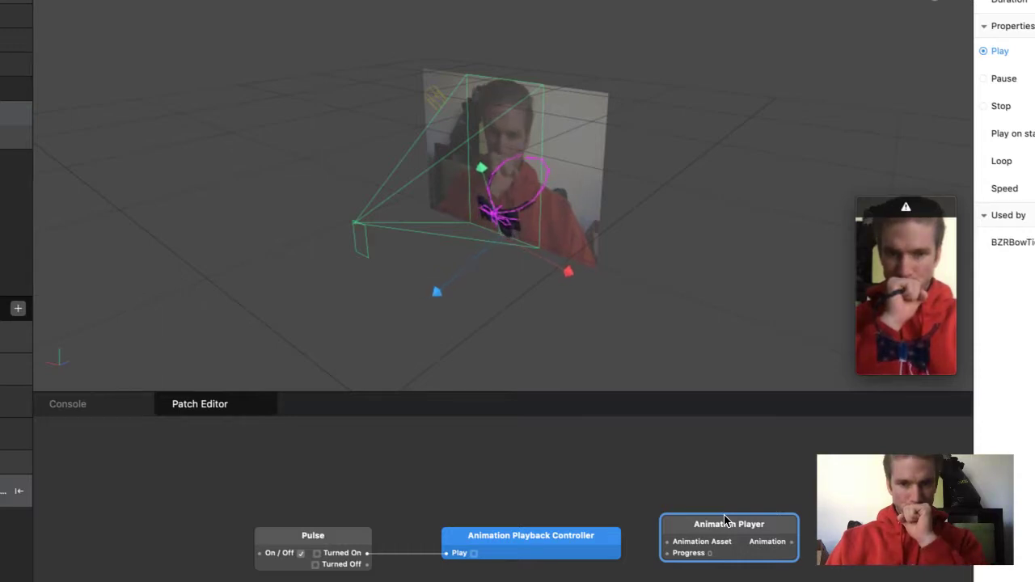
key("BackSpace")
Step: Remove the Animation Playback Controller patch from the graph, keeping the Pulse patch
double_click(566, 536)
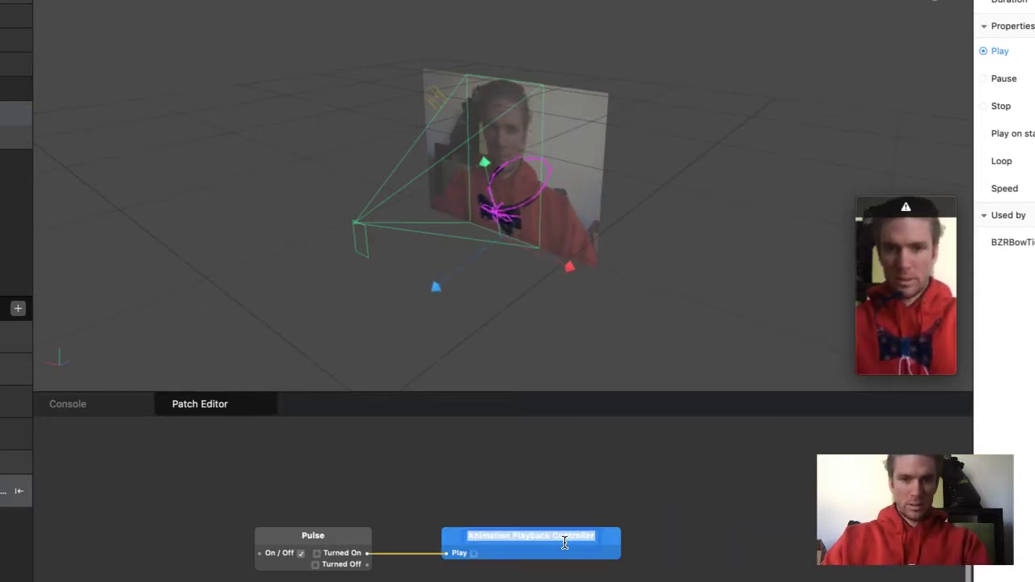
left_click(645, 501)
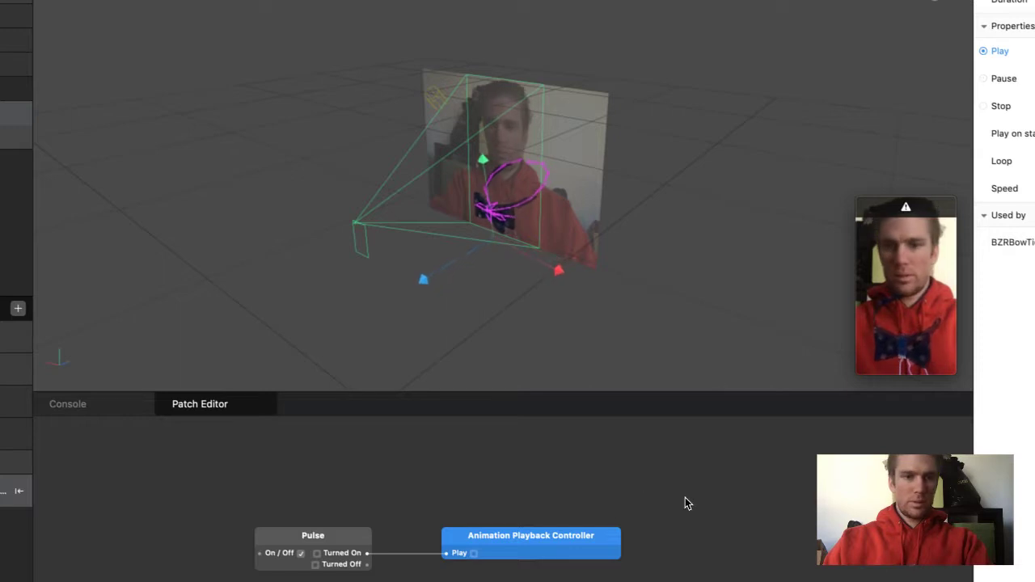
left_click(4, 491)
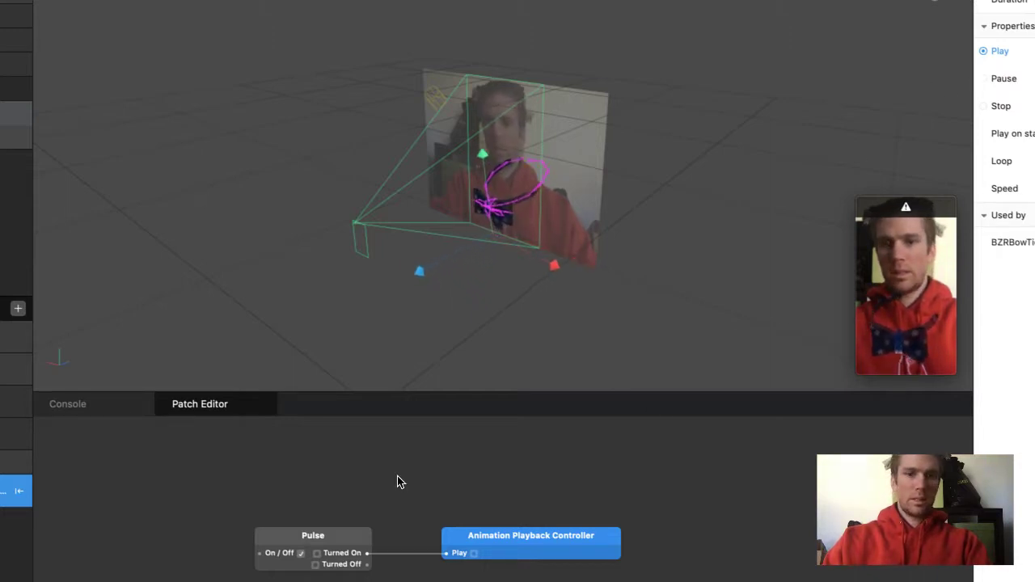
key("BackSpace")
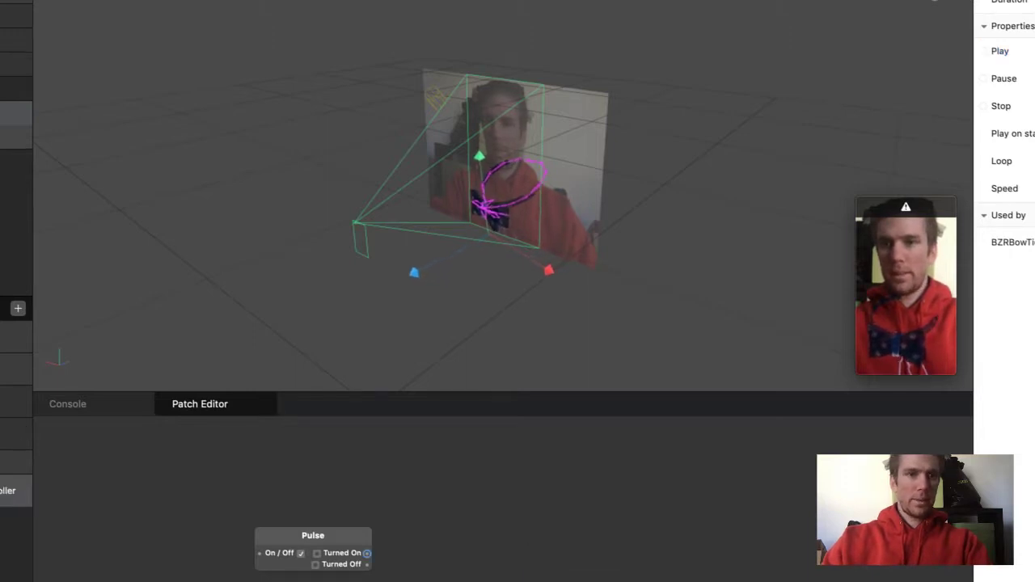
Step: Create a patch from the BZRBowTie object's Animation property and place it above Pulse with free space before it
left_click(1013, 24)
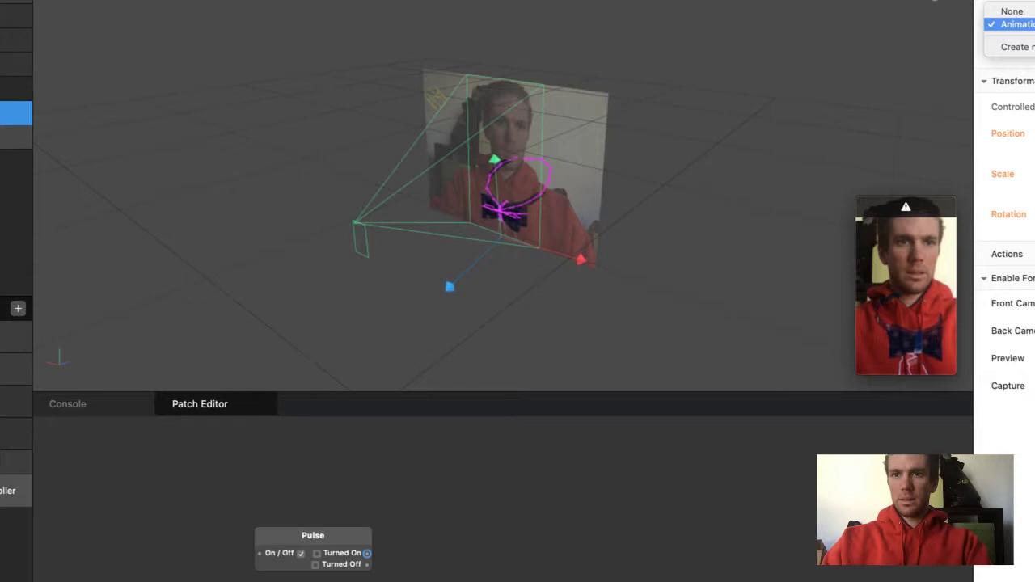
left_click(997, 25)
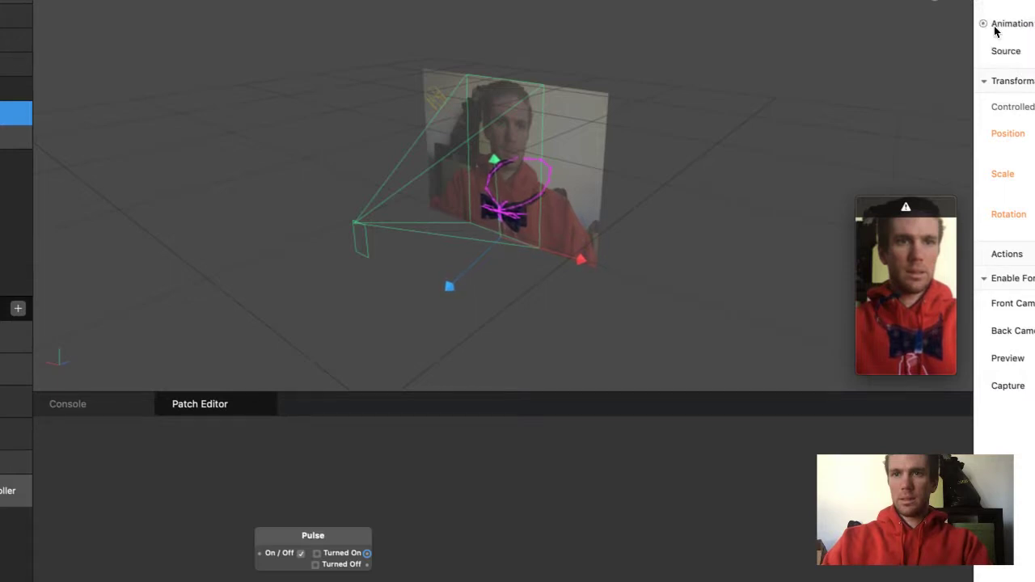
left_click(983, 24)
left_click_drag(499, 558, 603, 508)
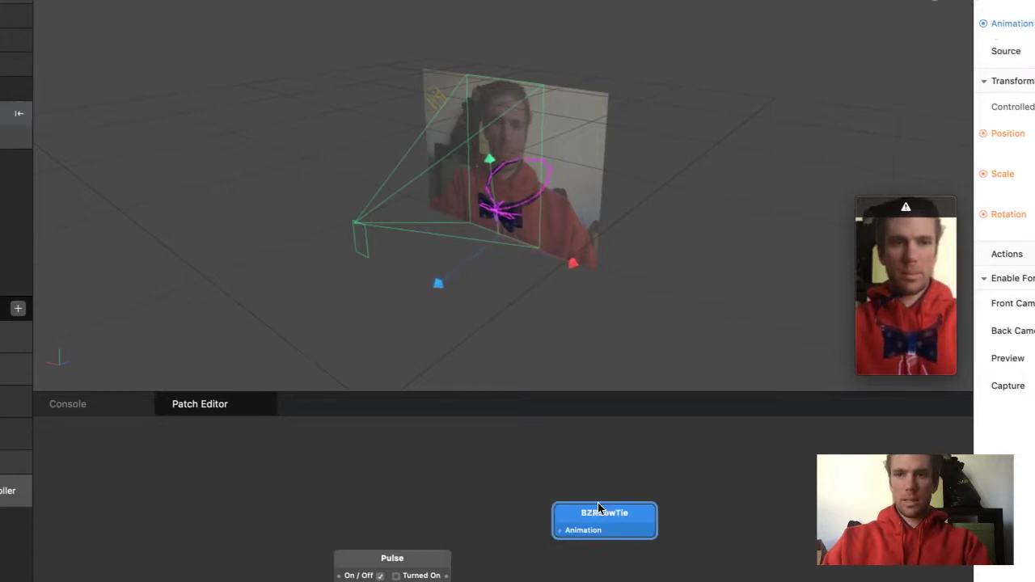
Step: Add an Animation Player patch before BZRBowTie and connect its Animation output to BZRBowTie's Animation input
double_click(476, 512)
type("ANU")
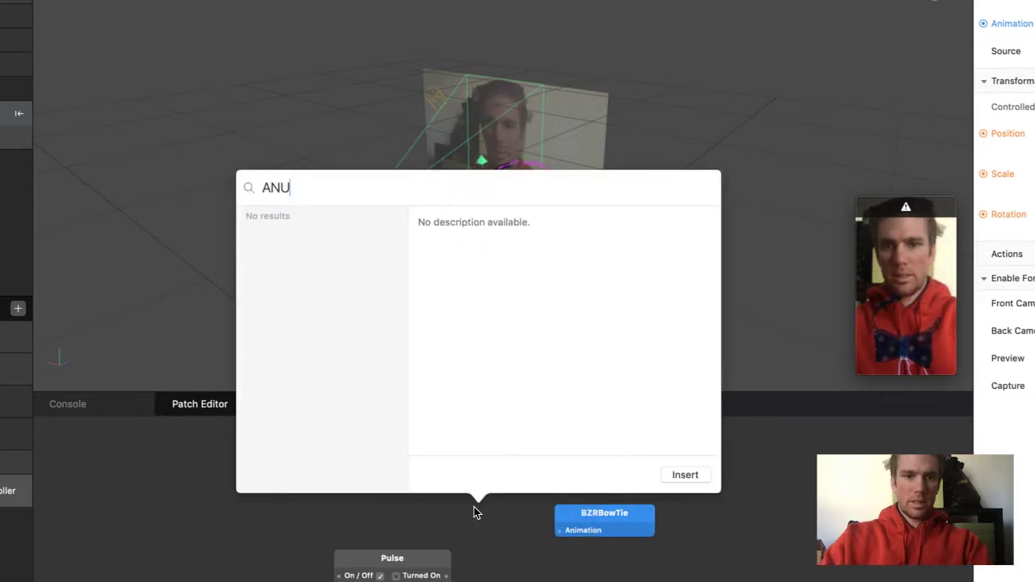
key("BackSpace")
key("BackSpace")
type("I")
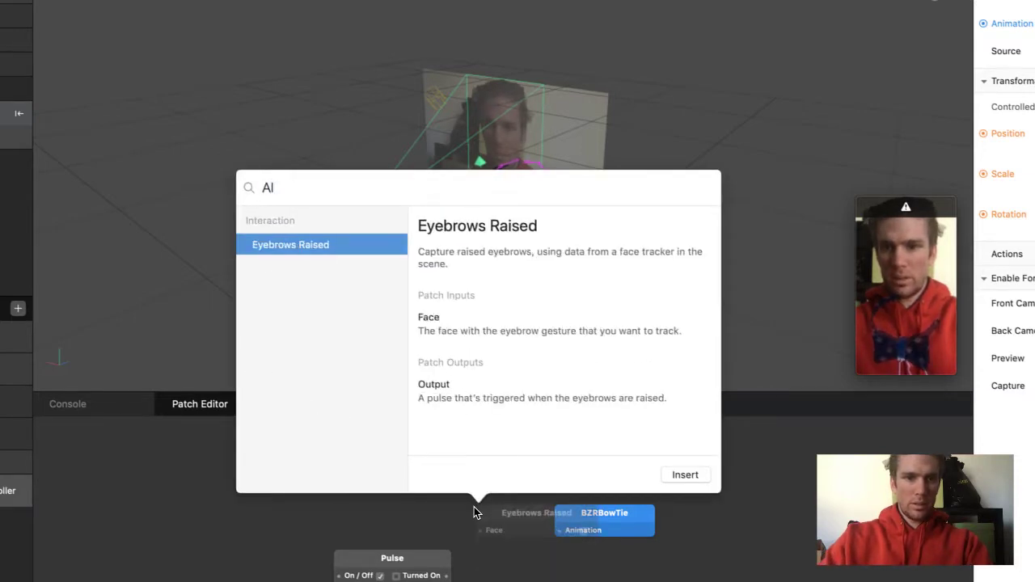
key("BackSpace")
key("BackSpace")
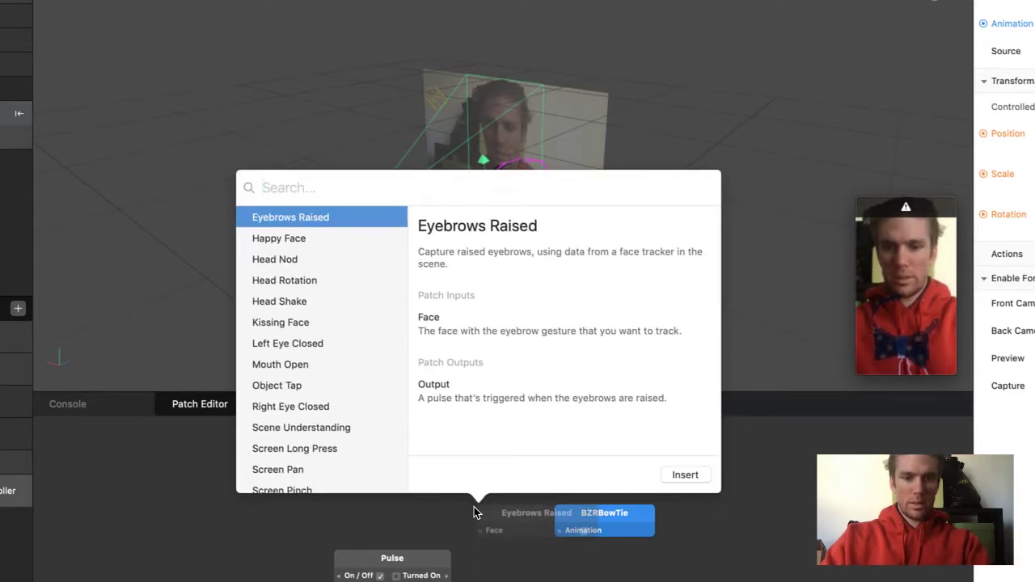
type("anium")
key("BackSpace")
key("BackSpace")
type("mat")
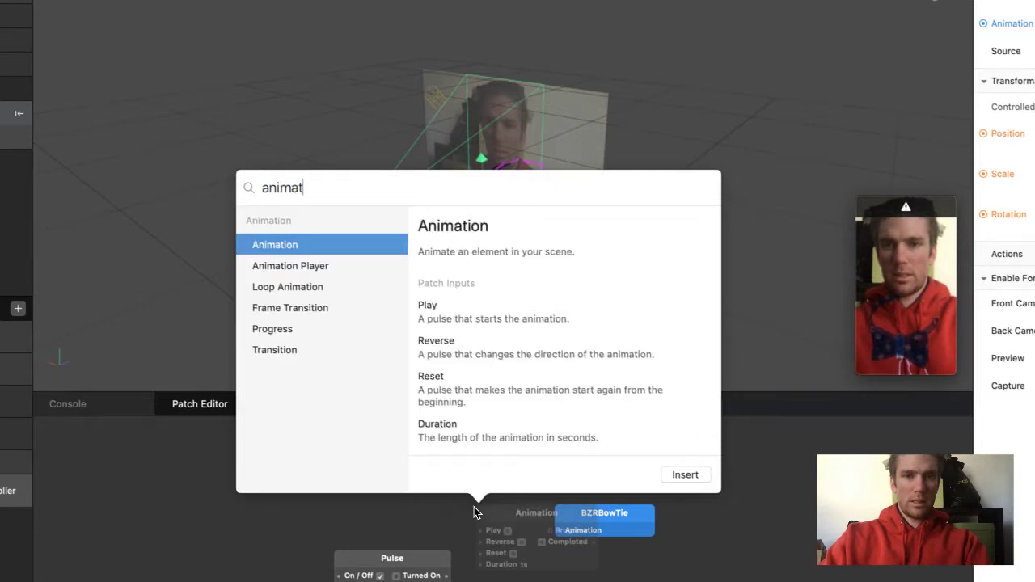
key("Down")
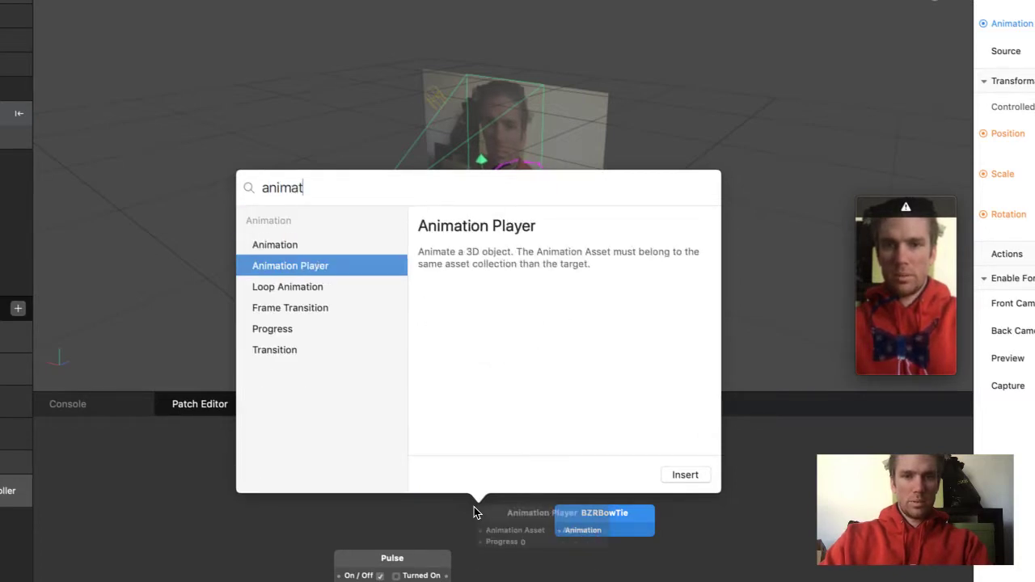
key("Return")
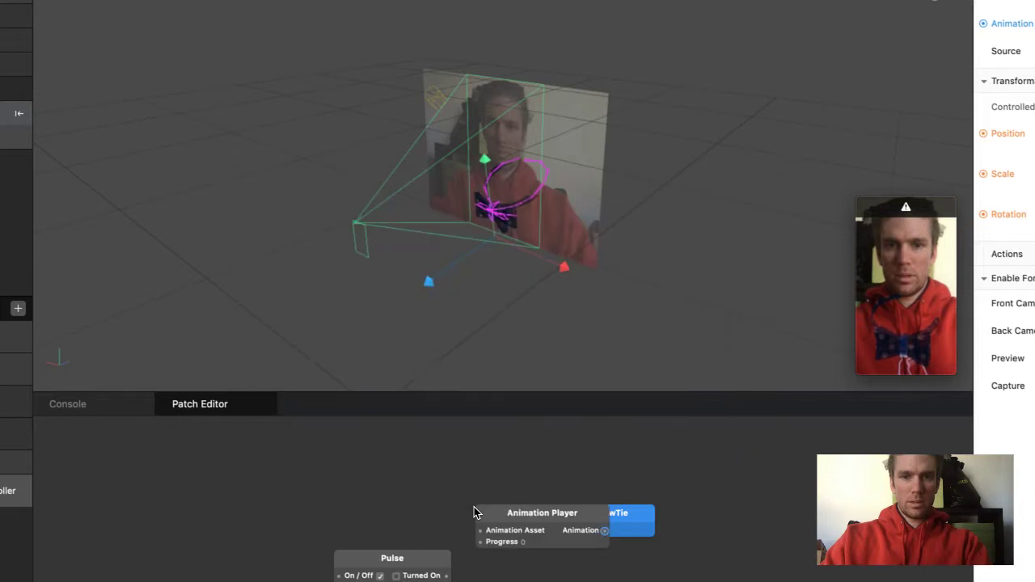
left_click_drag(558, 509, 470, 502)
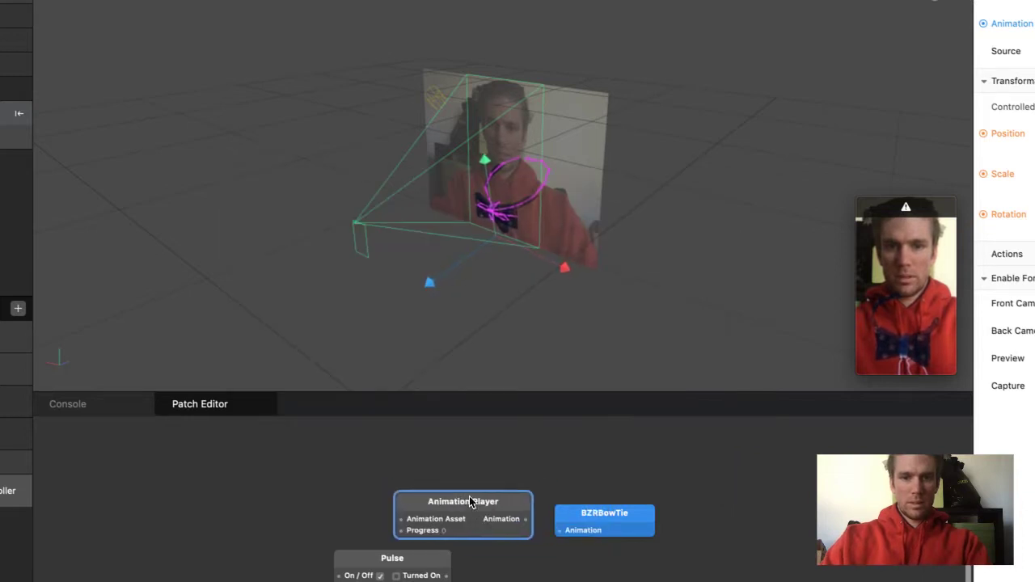
left_click_drag(526, 519, 562, 532)
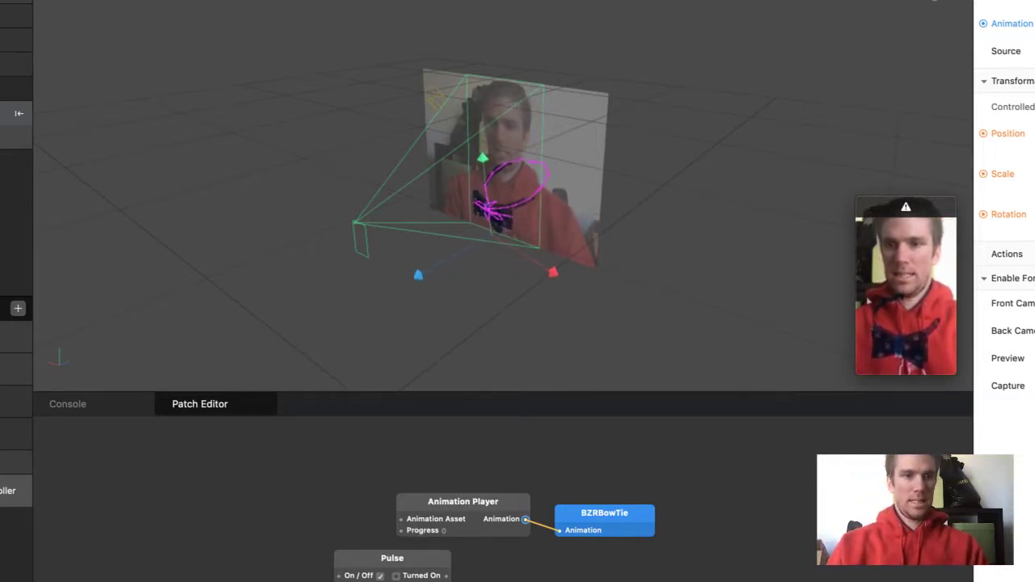
Step: Inspect the bow tie's animation asset and read the description of the Animation Player patch
left_click(1, 434)
scroll(8, 404, "down", 3)
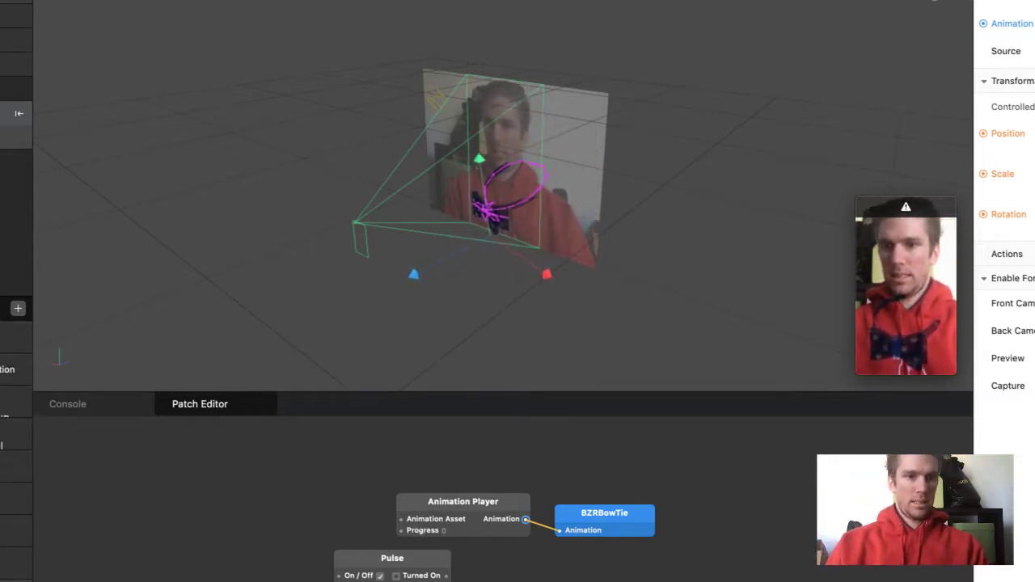
left_click(8, 370)
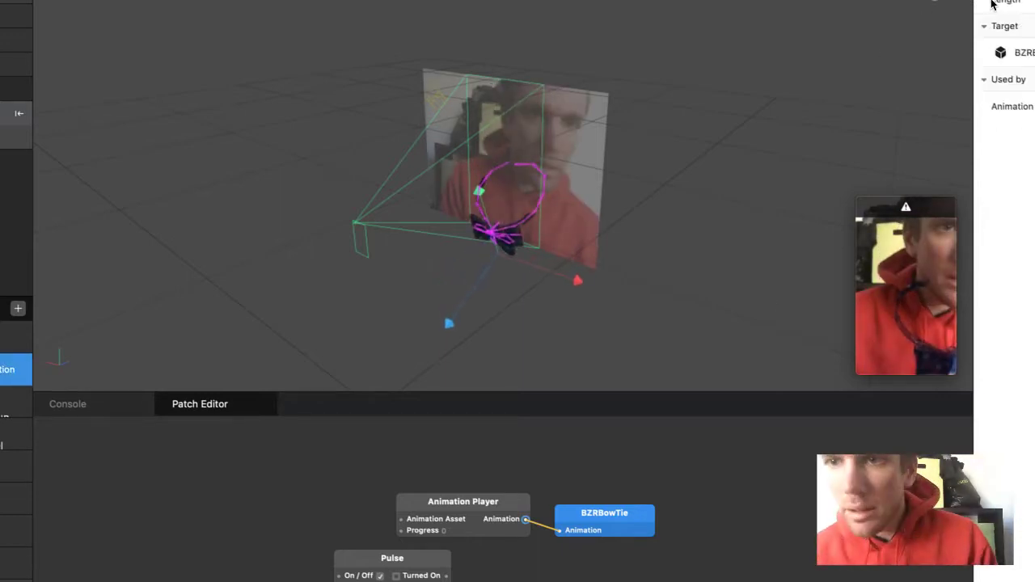
left_click(434, 521)
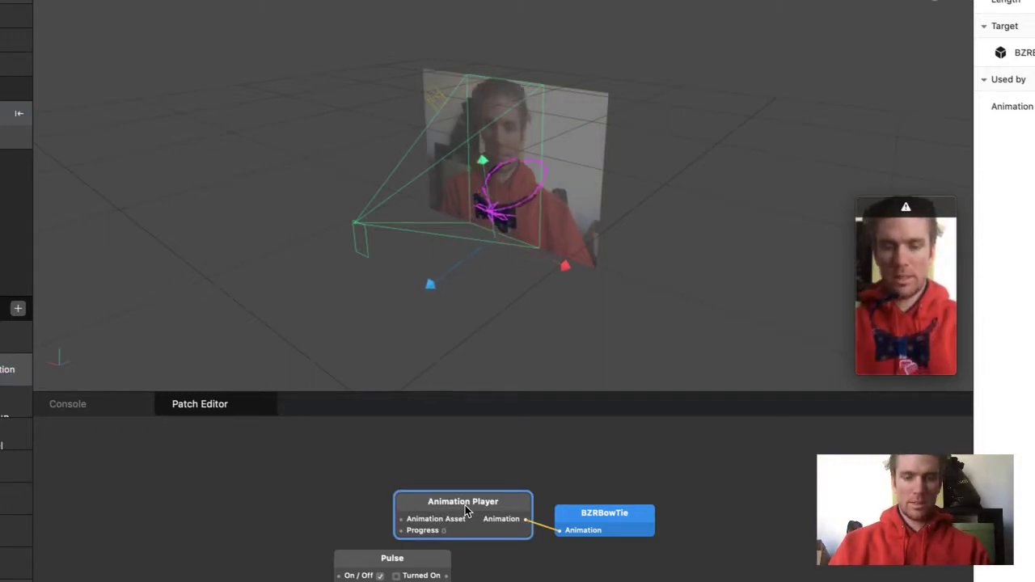
right_click(469, 506)
left_click(473, 514)
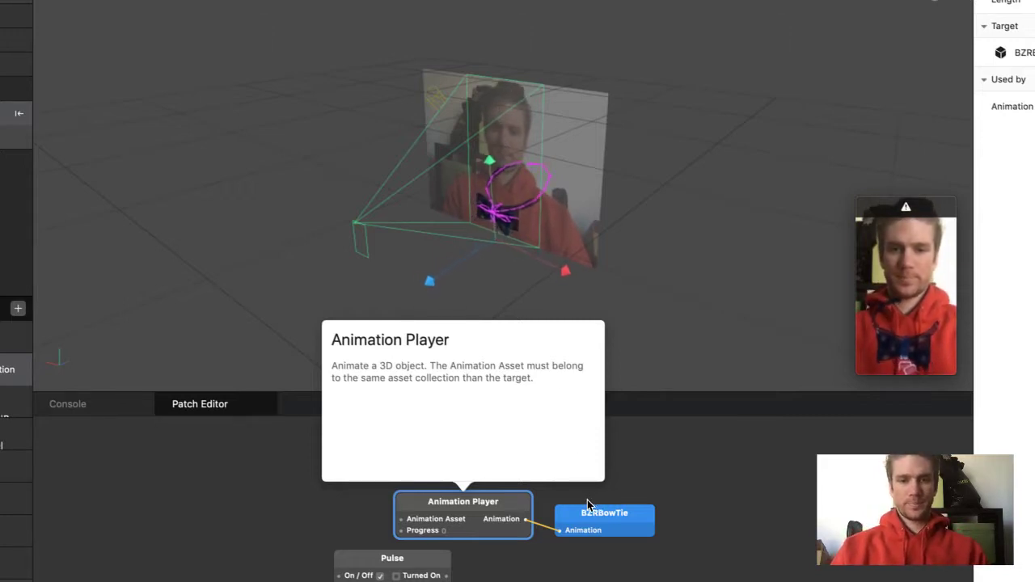
left_click(583, 569)
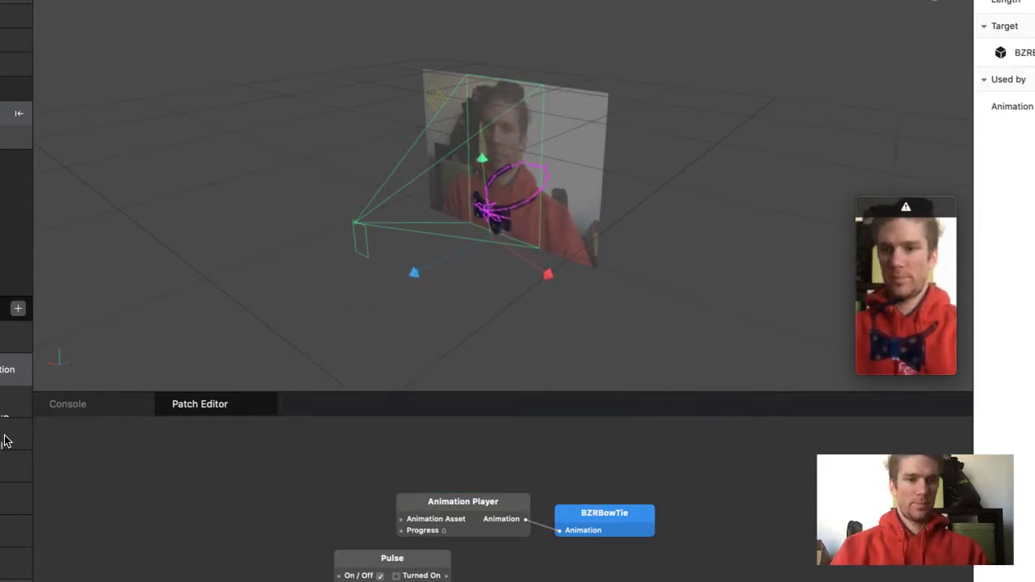
Step: Add the BowTie_MovePoint.001|Action animation asset to the graph and connect it to the Animation Player's Animation Asset input
left_click(4, 402)
left_click(15, 435)
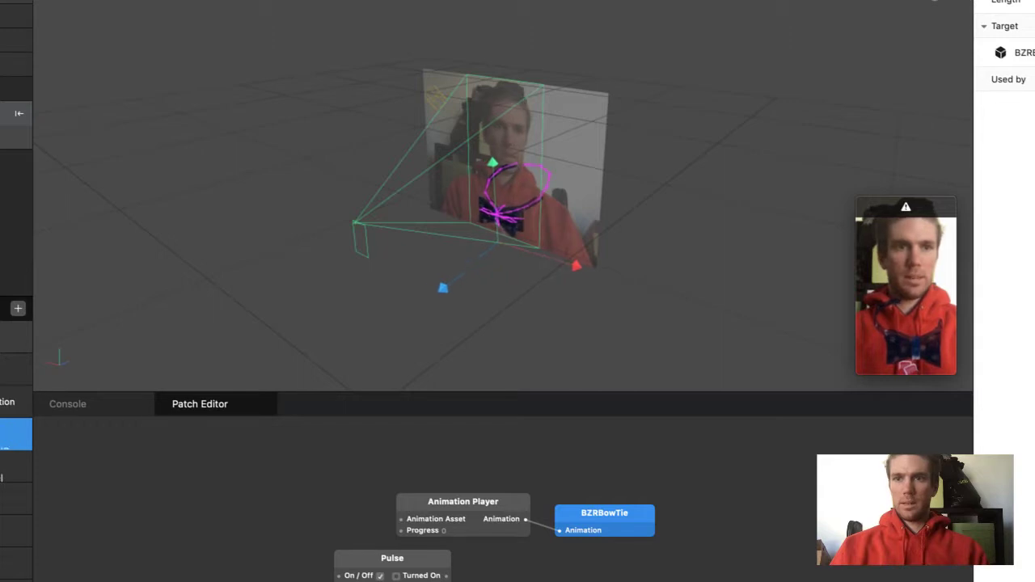
left_click(15, 402)
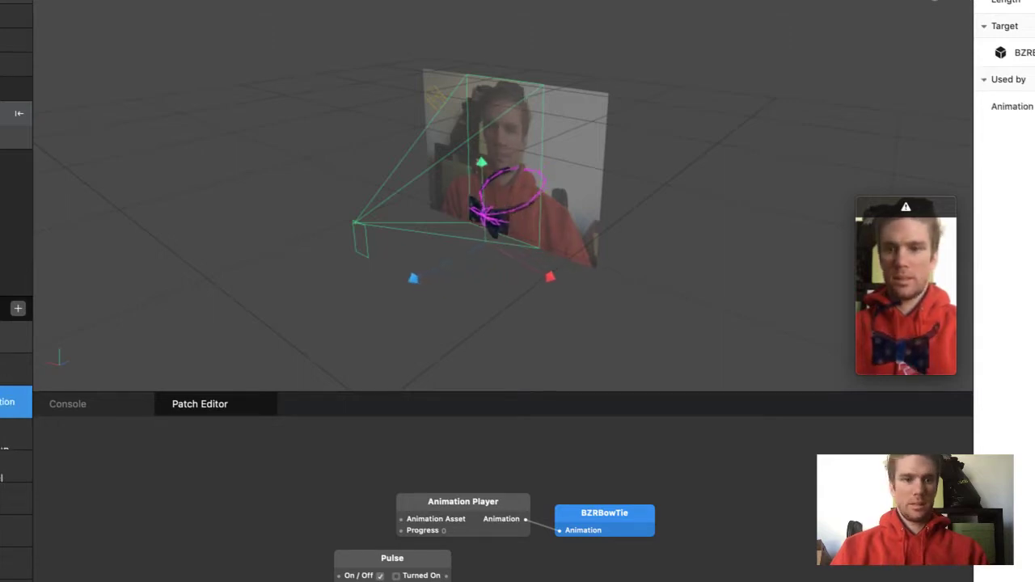
left_click(15, 435)
left_click(15, 467)
left_click(14, 434)
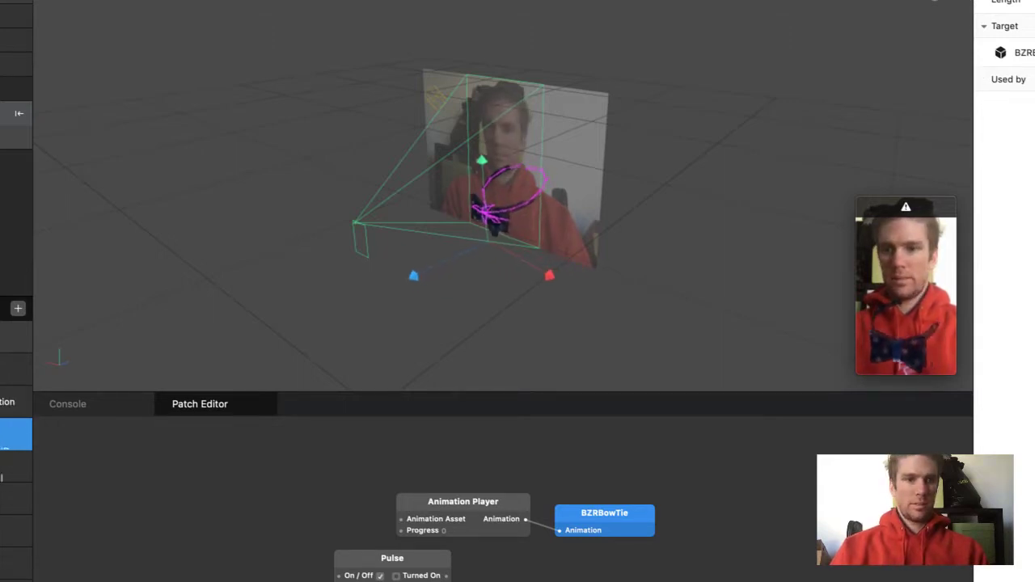
left_click(14, 402)
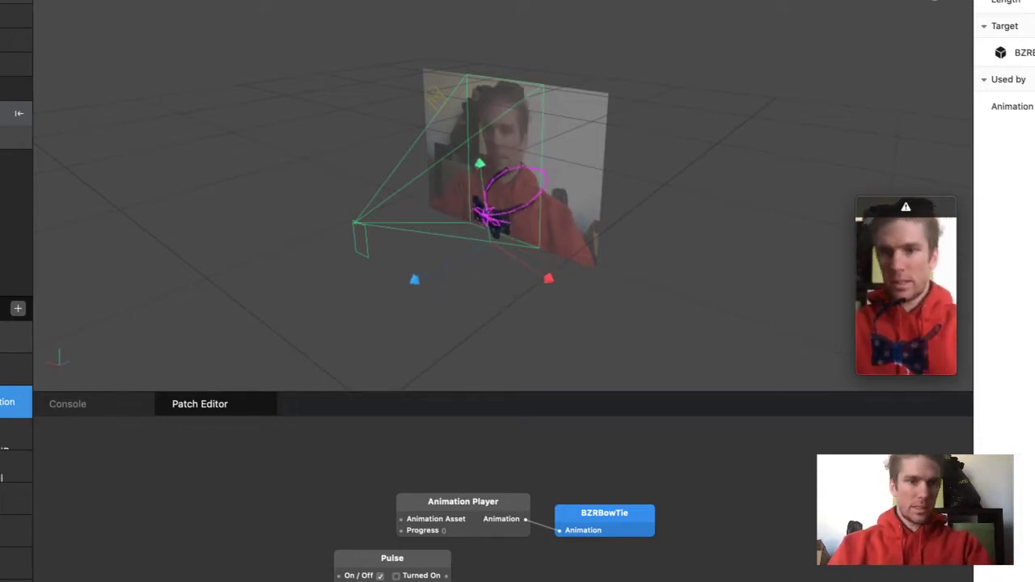
left_click_drag(15, 402, 241, 475)
left_click_drag(317, 497, 401, 518)
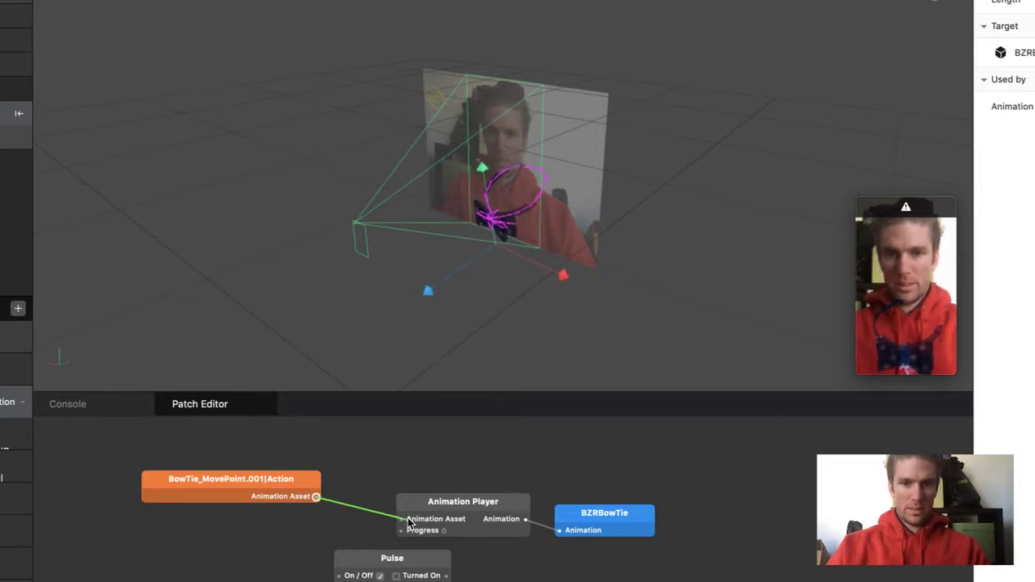
Step: Set the Animation Player's Progress to 1
double_click(458, 531)
type("1")
key("Return")
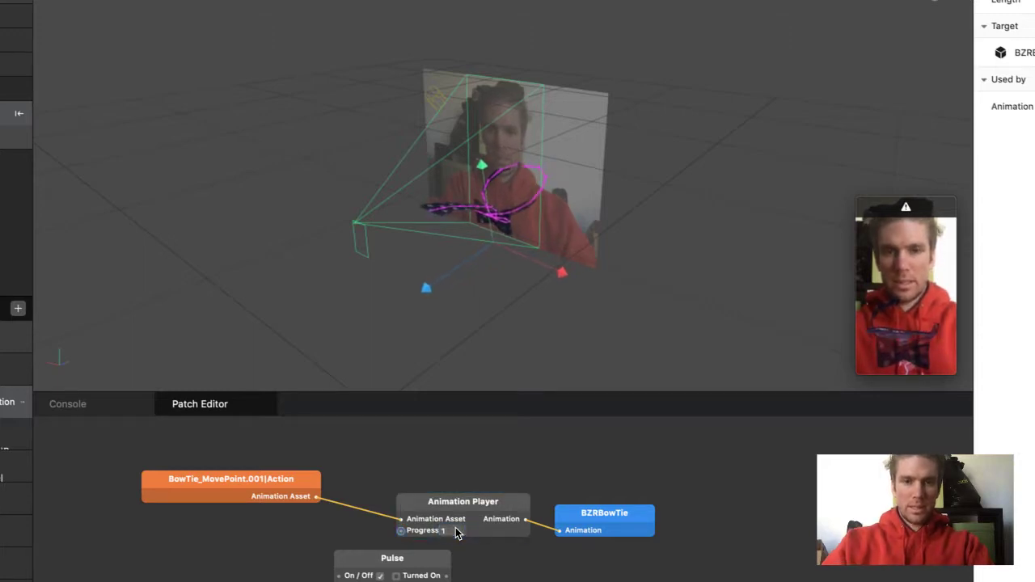
Step: Delete the unconnected Pulse patch from the graph
left_click(402, 564)
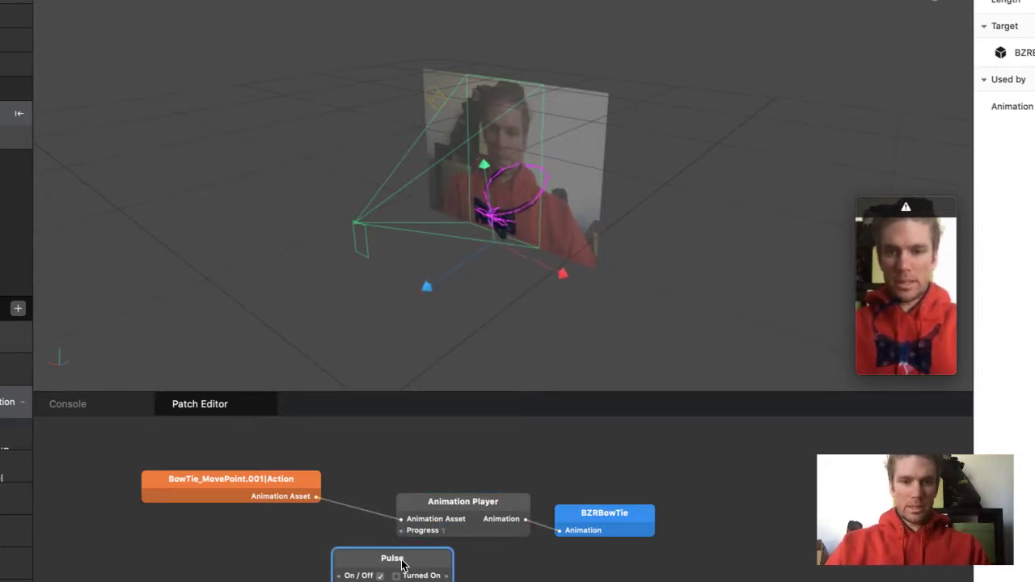
key("Delete")
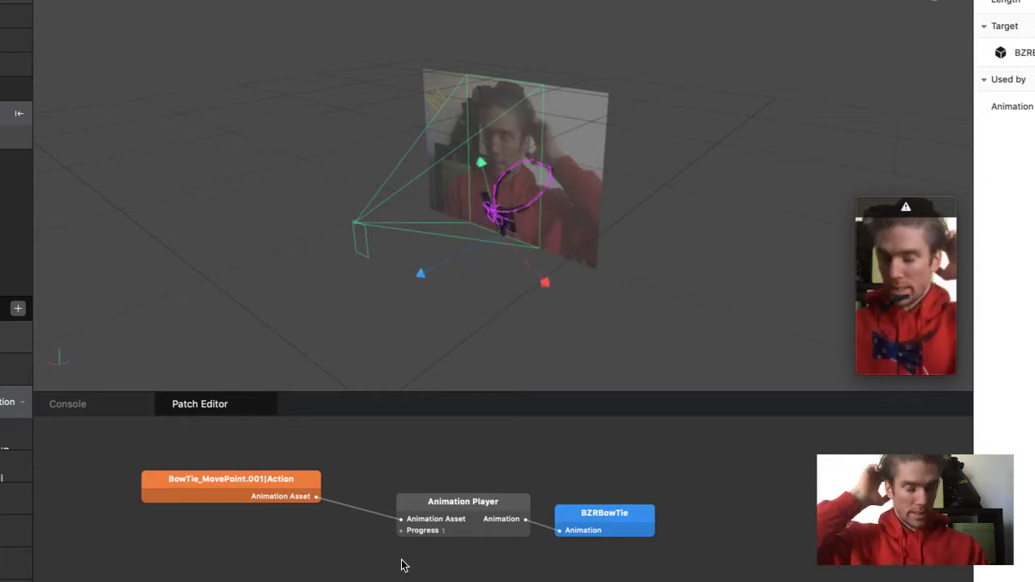
Step: Try another Progress value on the Animation Player, and set it to 0.5
double_click(451, 530)
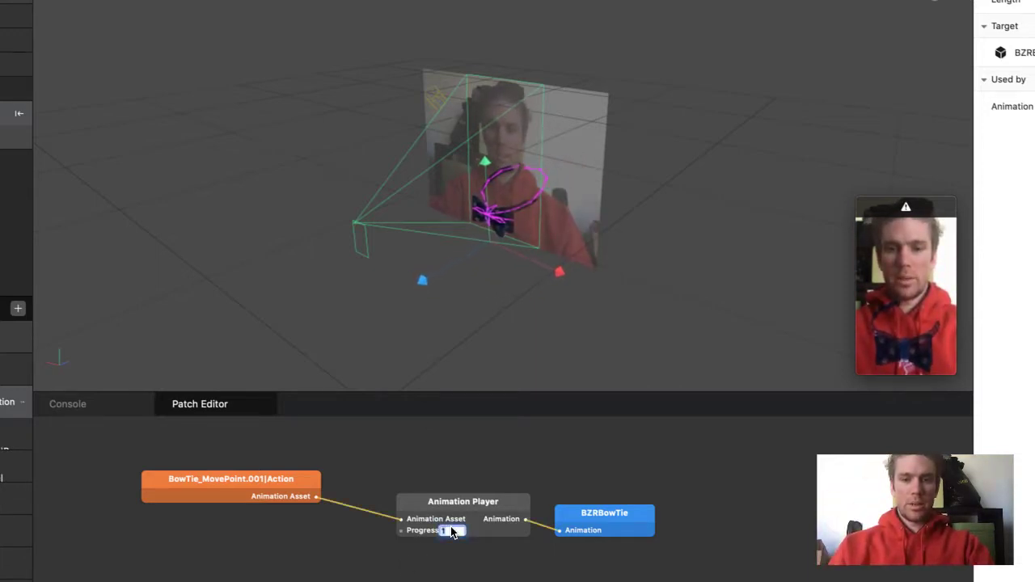
key("Return")
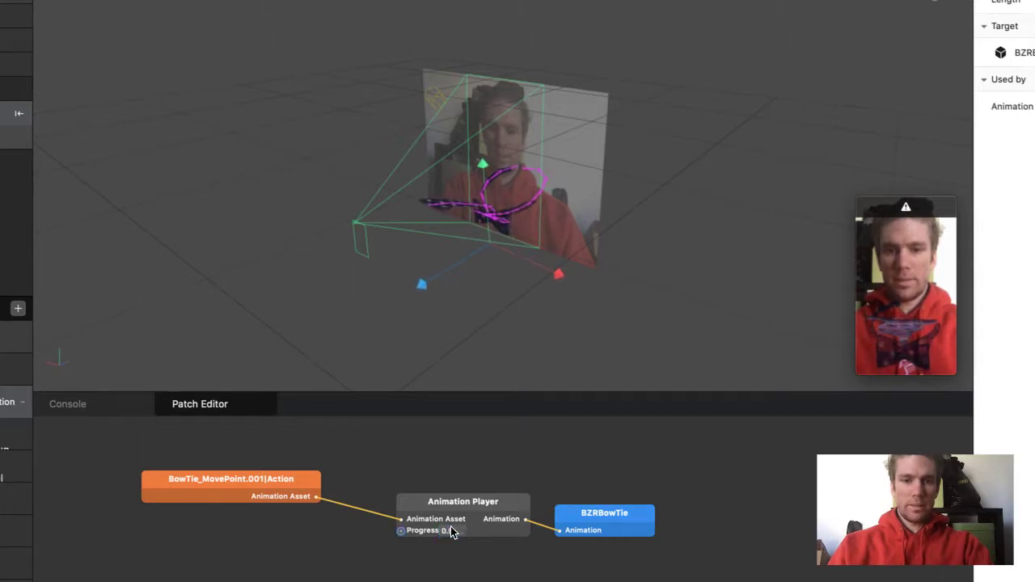
left_click(443, 531)
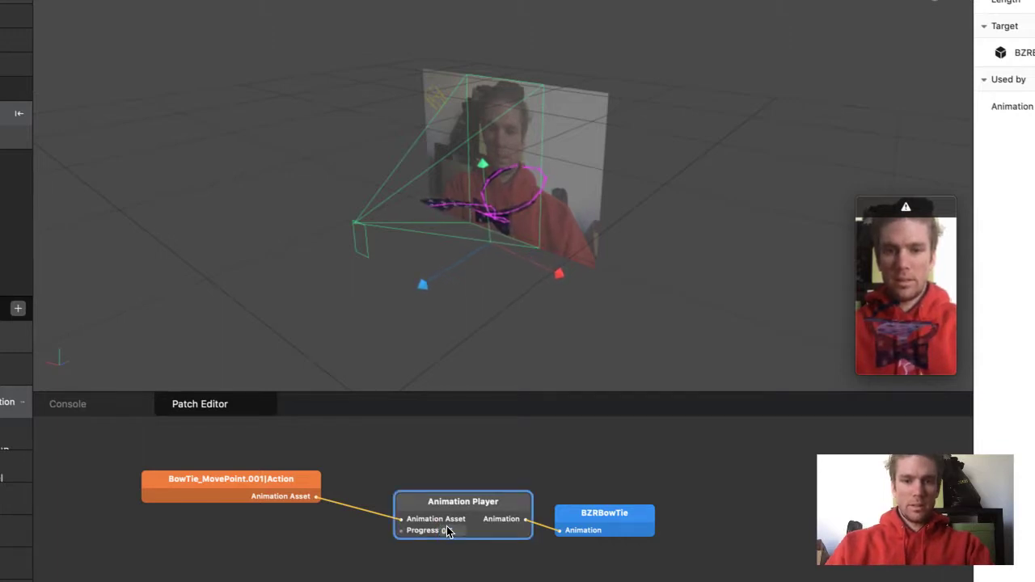
double_click(449, 531)
type("0.5")
key("Return")
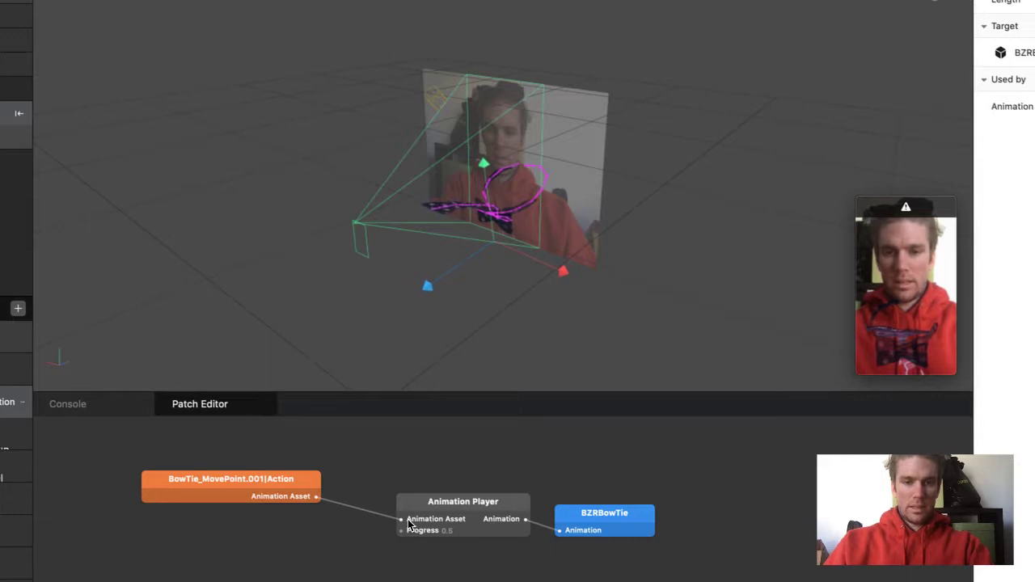
left_click(417, 531)
left_click(402, 532)
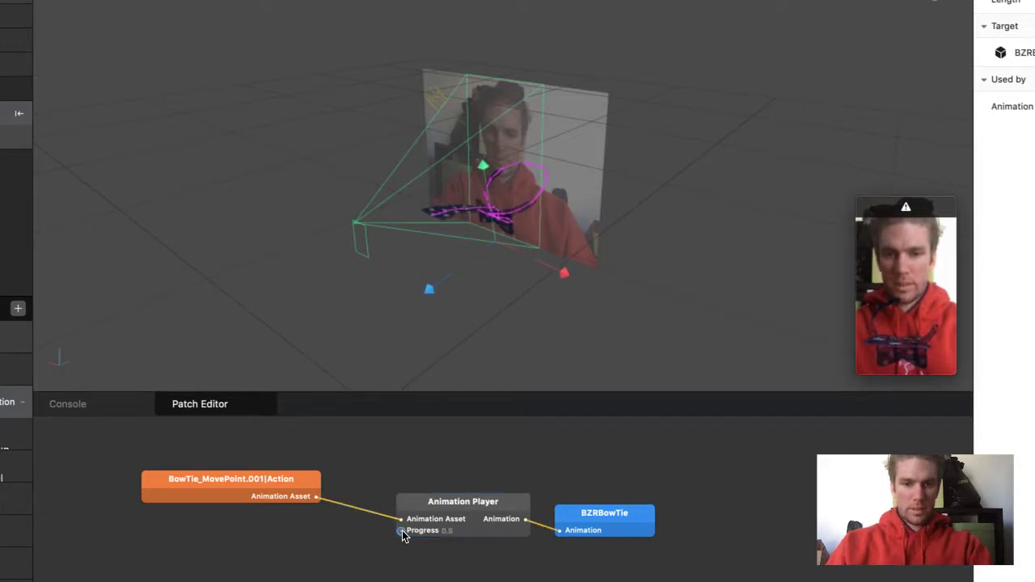
double_click(401, 532)
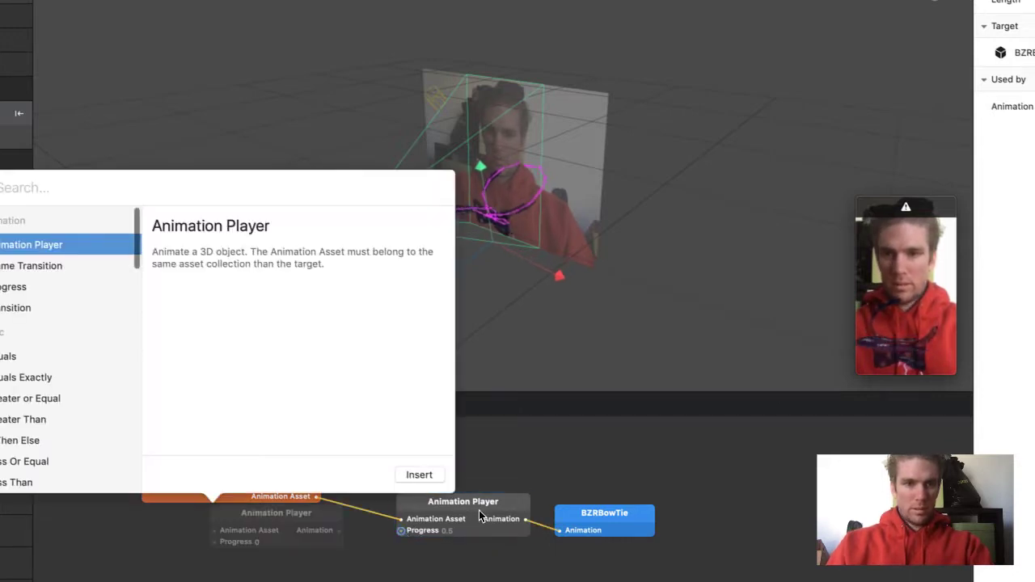
left_click(542, 427)
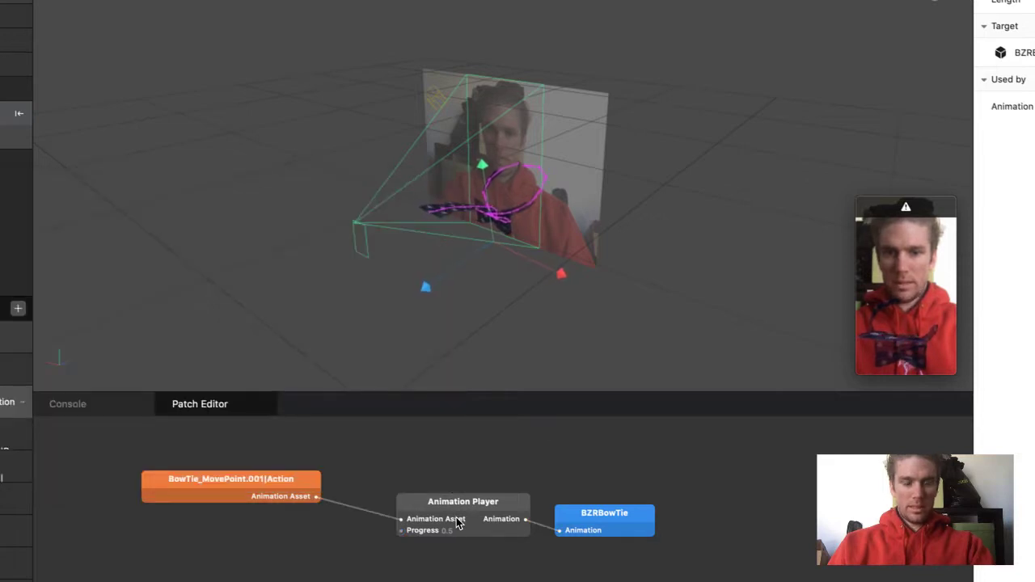
Step: Read the built-in description of the Animation Player patch and close it
right_click(457, 524)
left_click(486, 527)
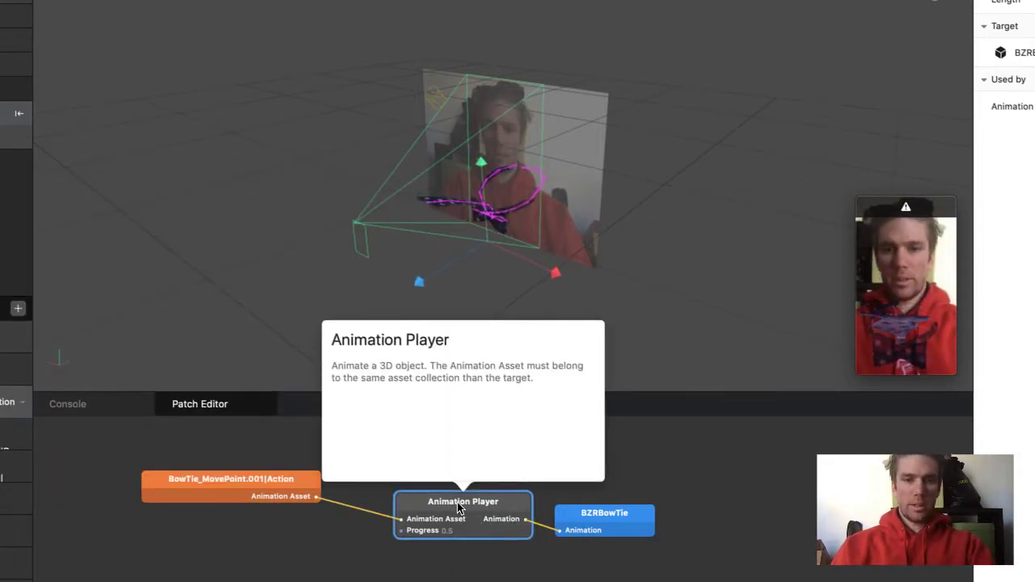
left_click(418, 519)
key("Escape")
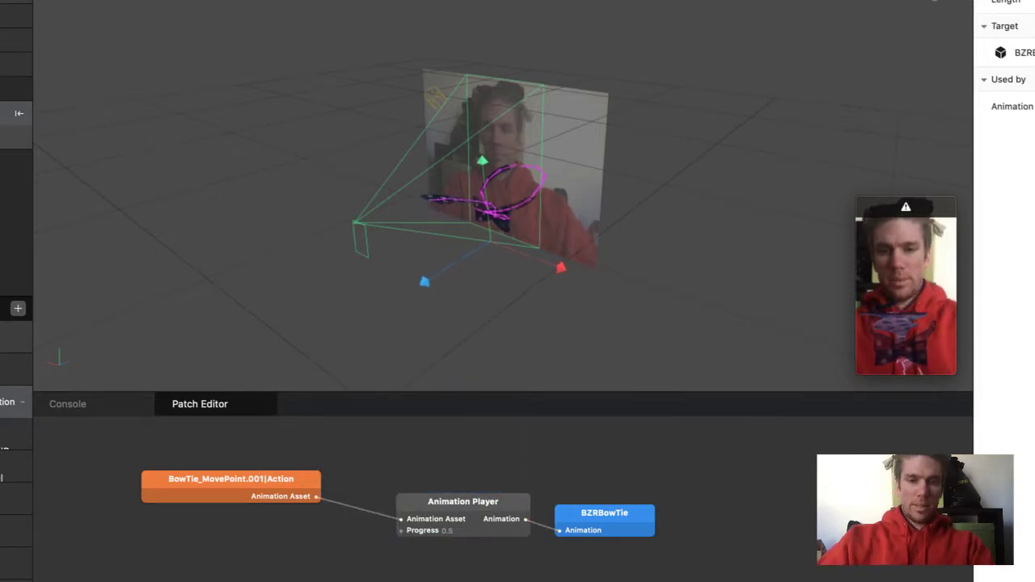
Step: Look up the animation patches, add a Loop Animation patch, and place it below the BowTie_MovePoint.001|Action patch
type("animation")
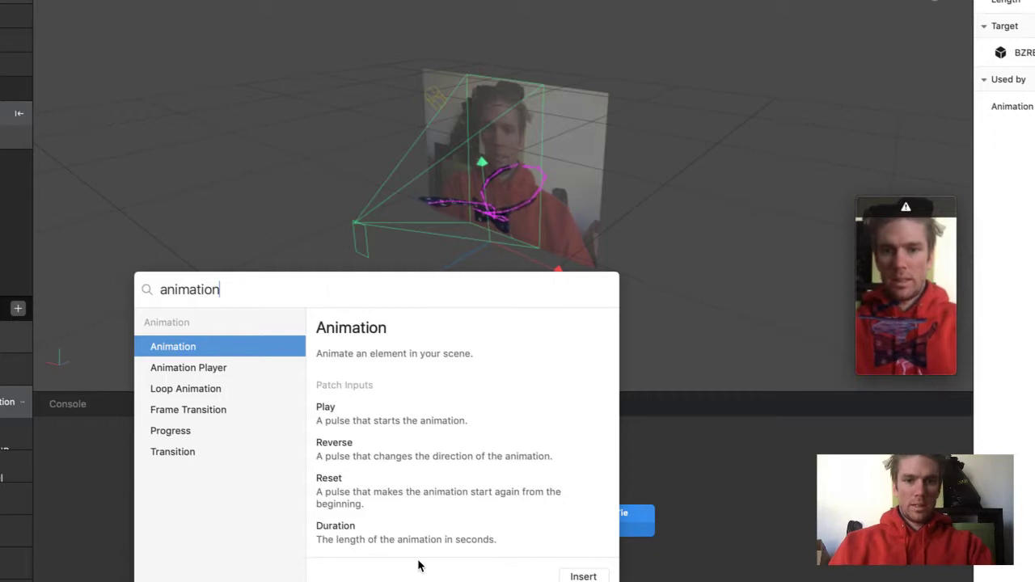
scroll(465, 510, "down", 5)
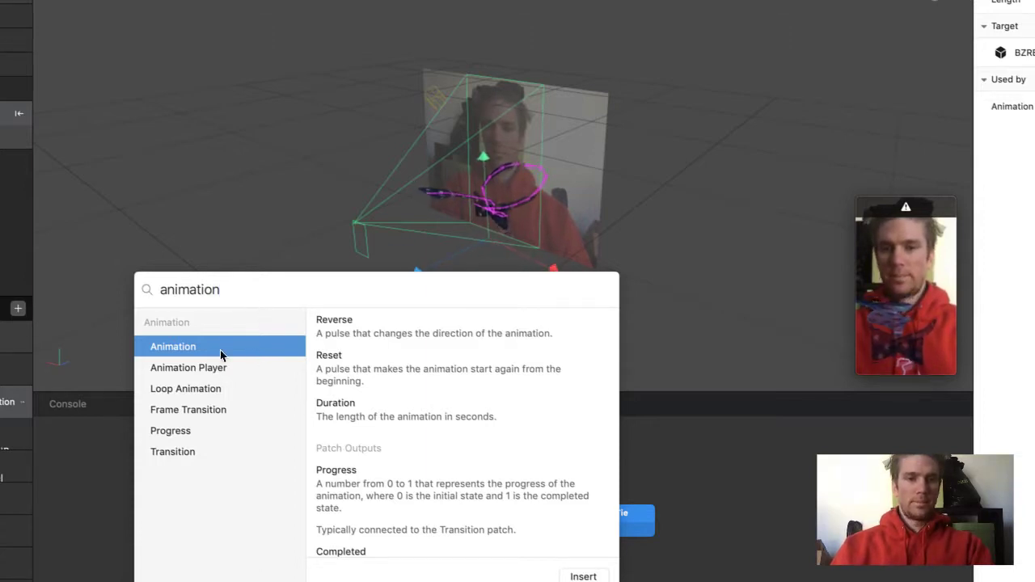
left_click(199, 389)
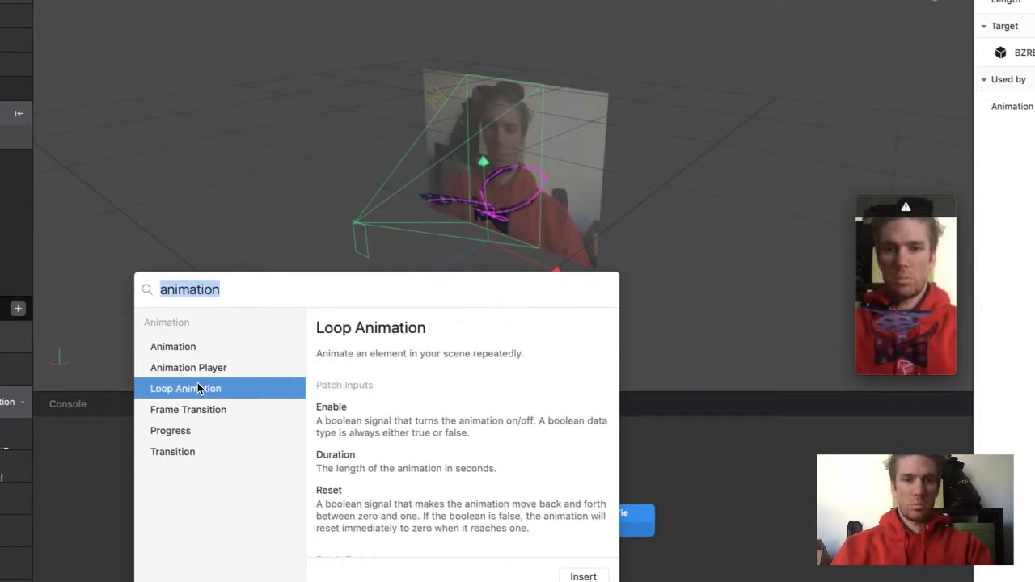
scroll(409, 453, "down", 5)
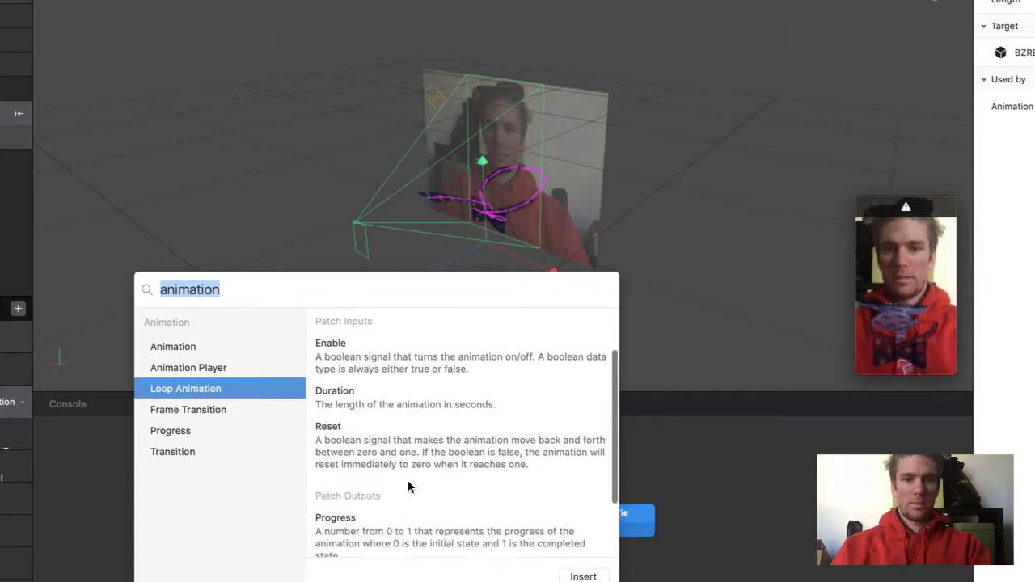
scroll(409, 486, "down", 1)
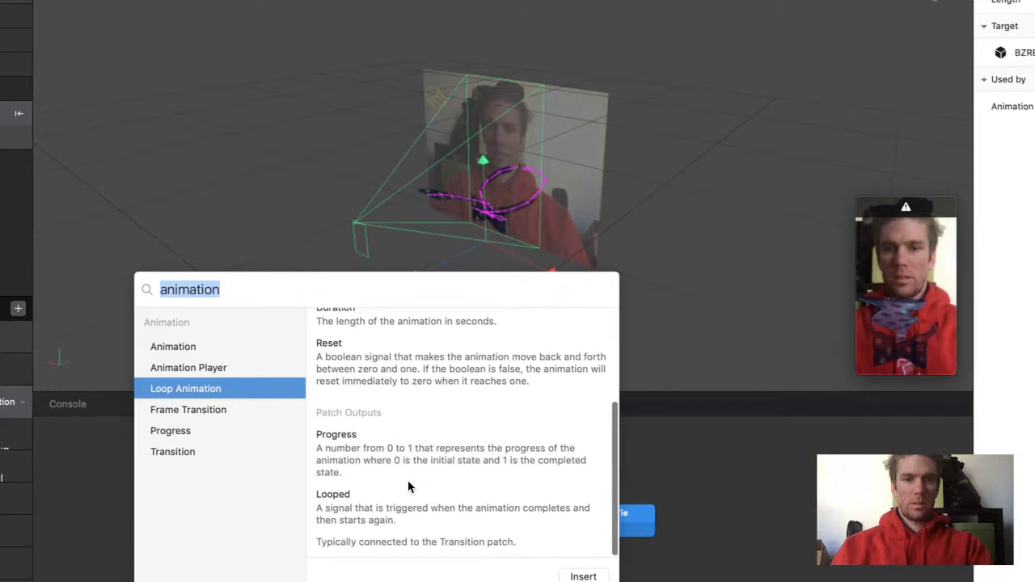
scroll(408, 486, "up", 3)
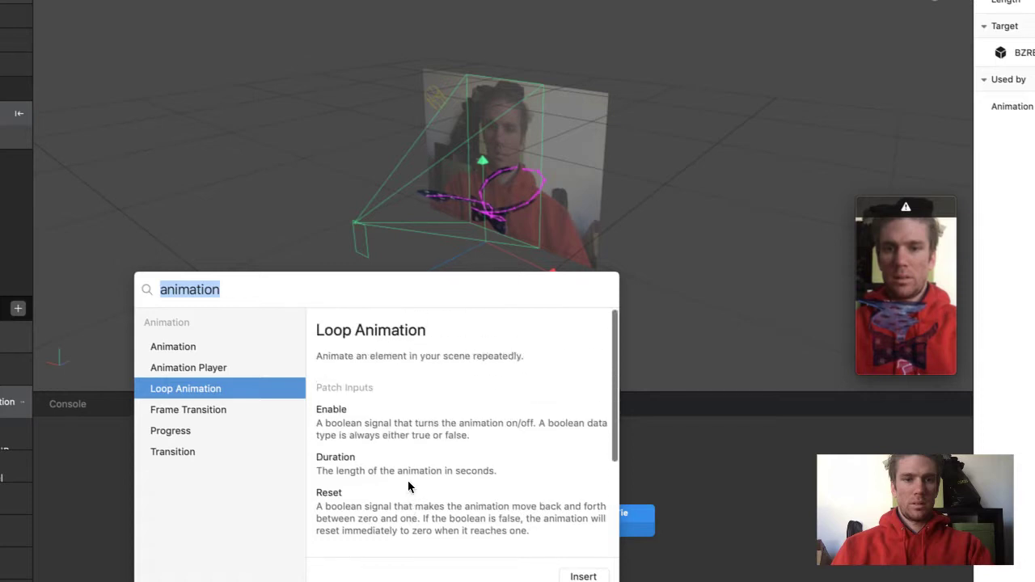
scroll(408, 492, "down", 4)
scroll(409, 492, "up", 5)
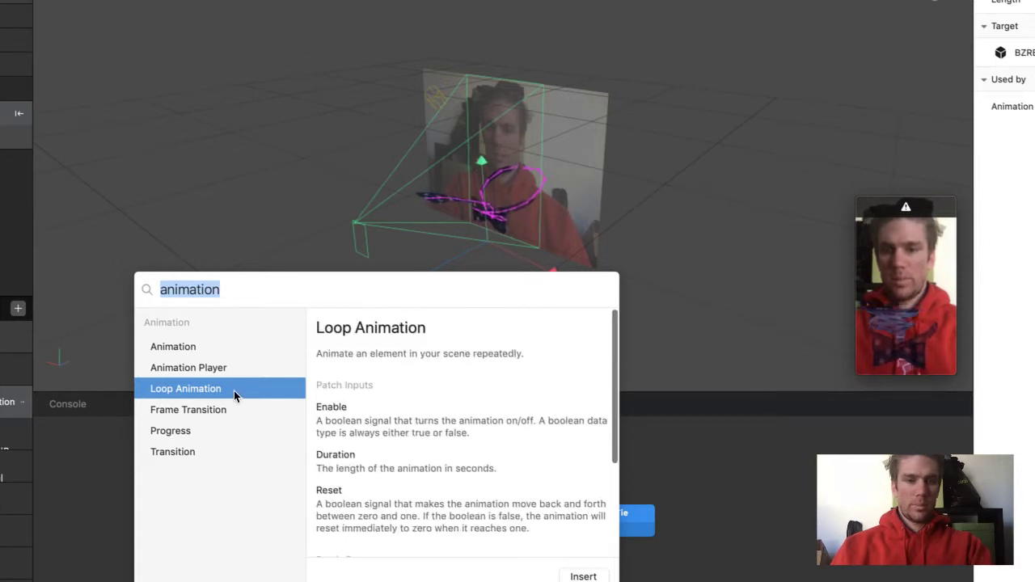
double_click(235, 393)
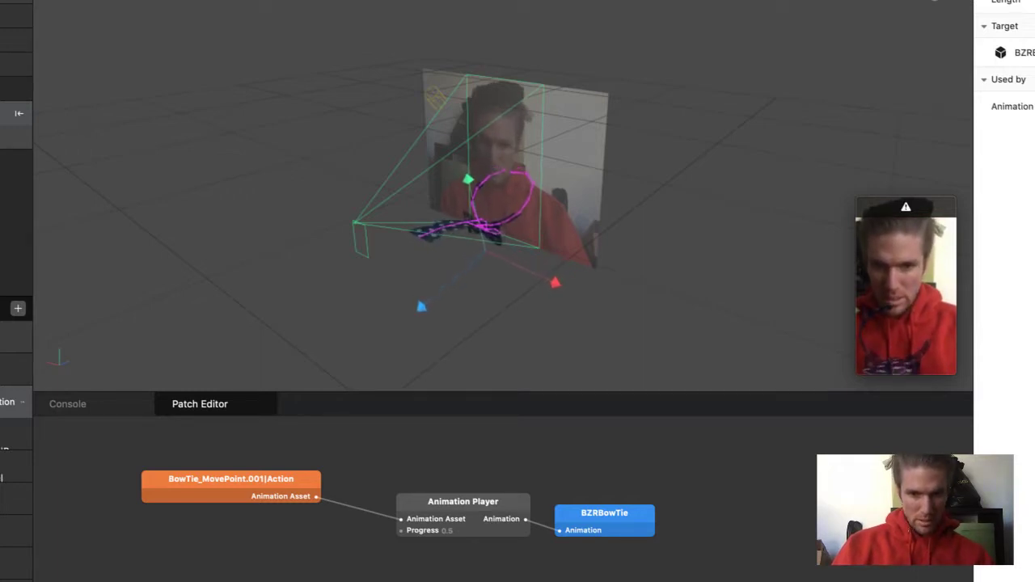
left_click_drag(416, 581, 401, 581)
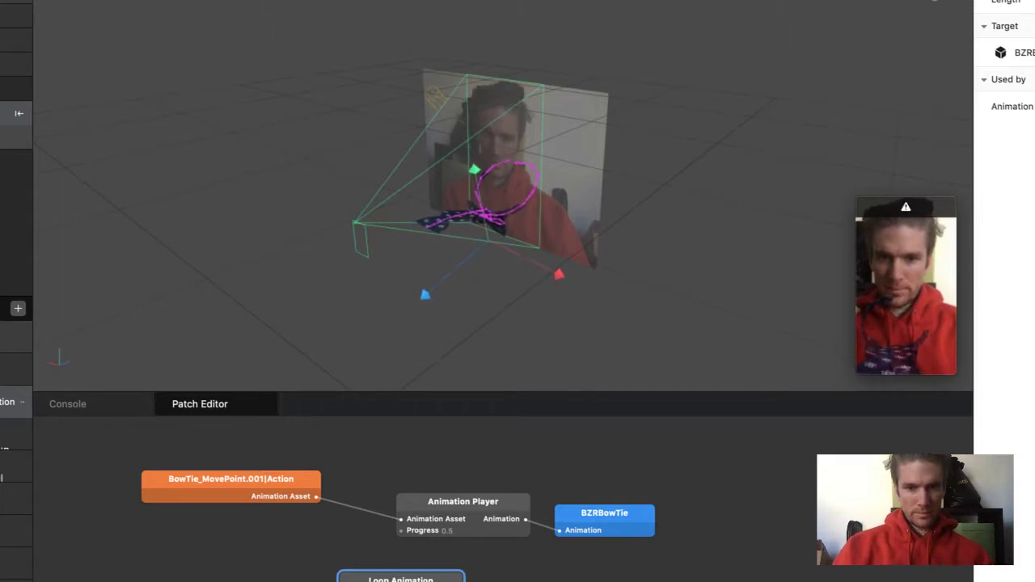
left_click_drag(418, 580, 298, 580)
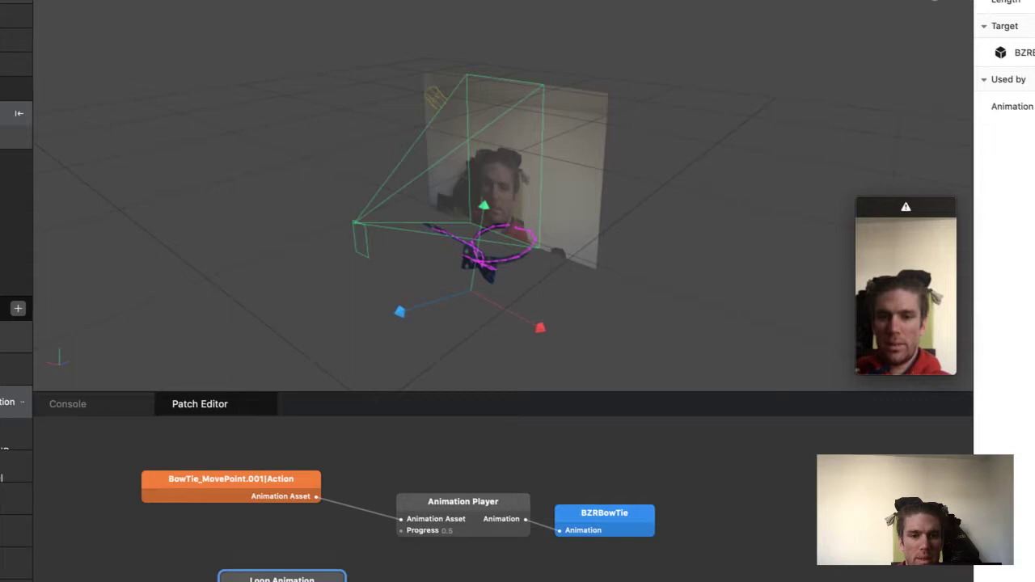
Step: Add an If Then Else patch beside the Loop Animation patch
double_click(185, 550)
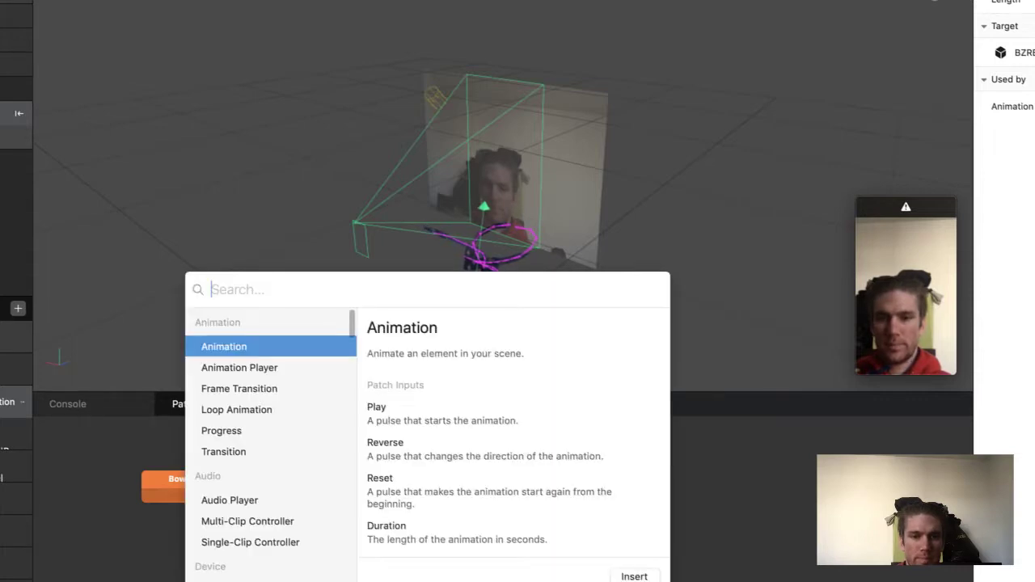
type("if")
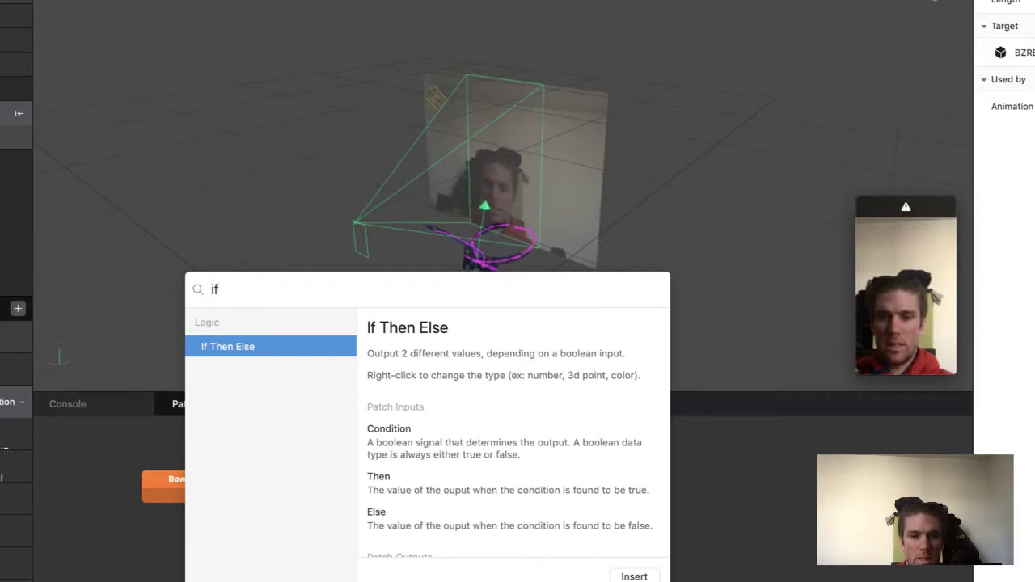
key("Escape")
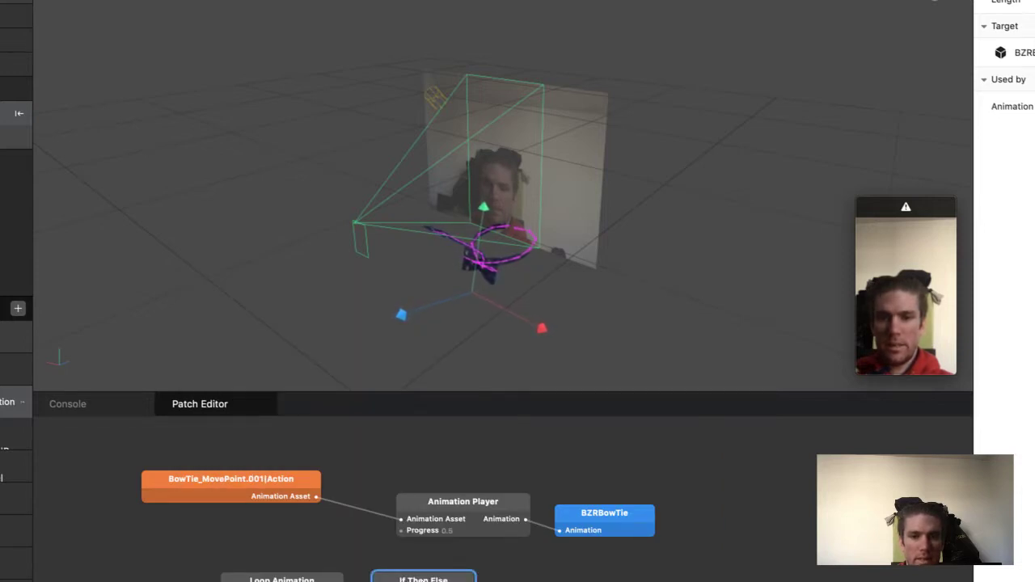
Step: Connect the Loop Animation's Progress output to the Animation Player's Progress input
left_click_drag(340, 581, 400, 534)
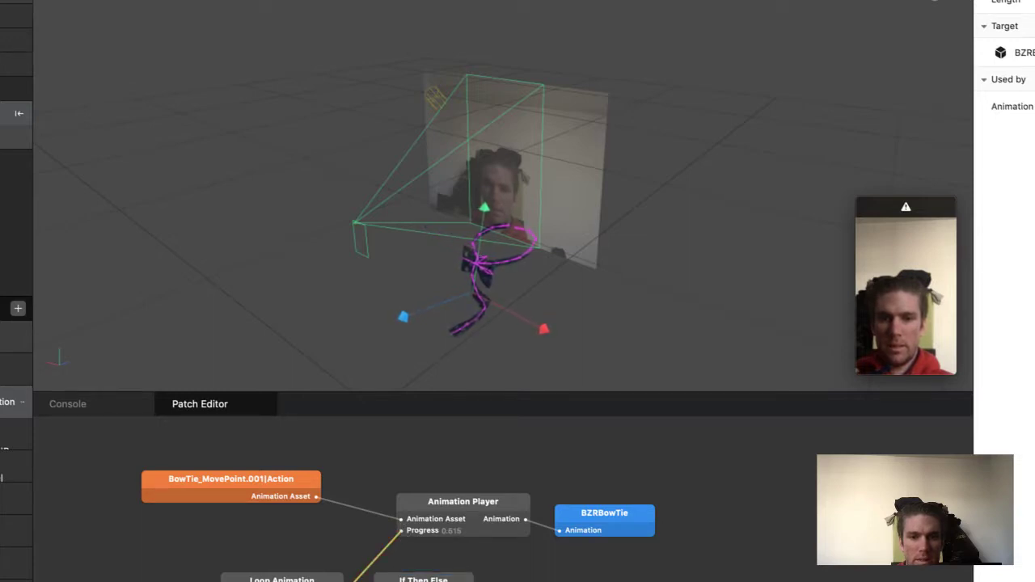
double_click(353, 581)
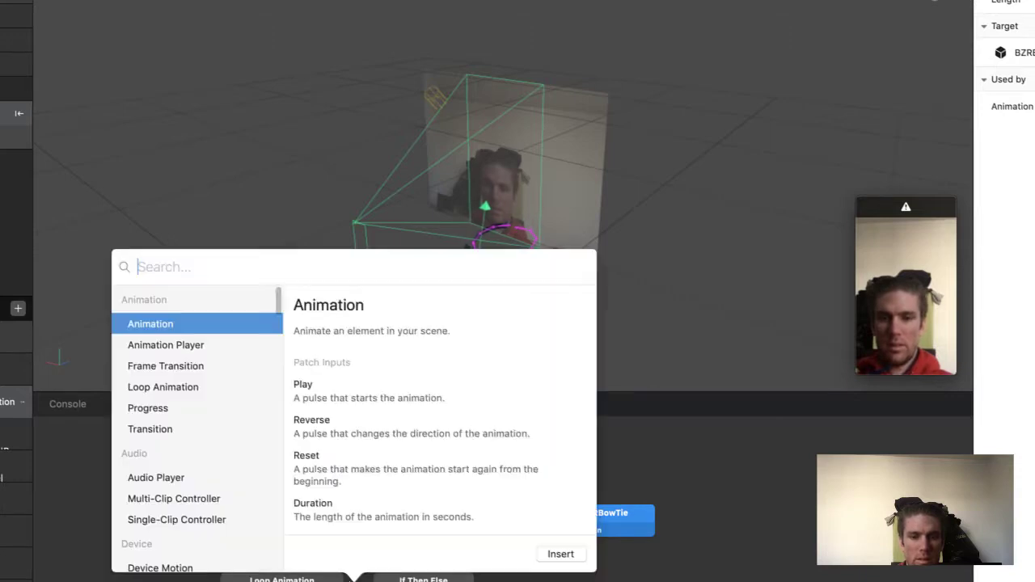
left_click(675, 522)
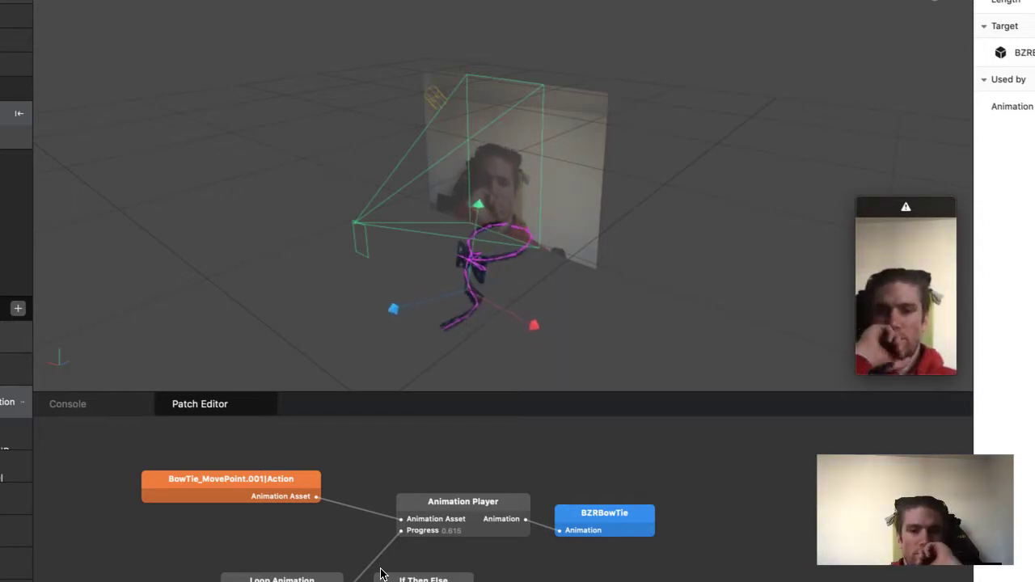
left_click(355, 581)
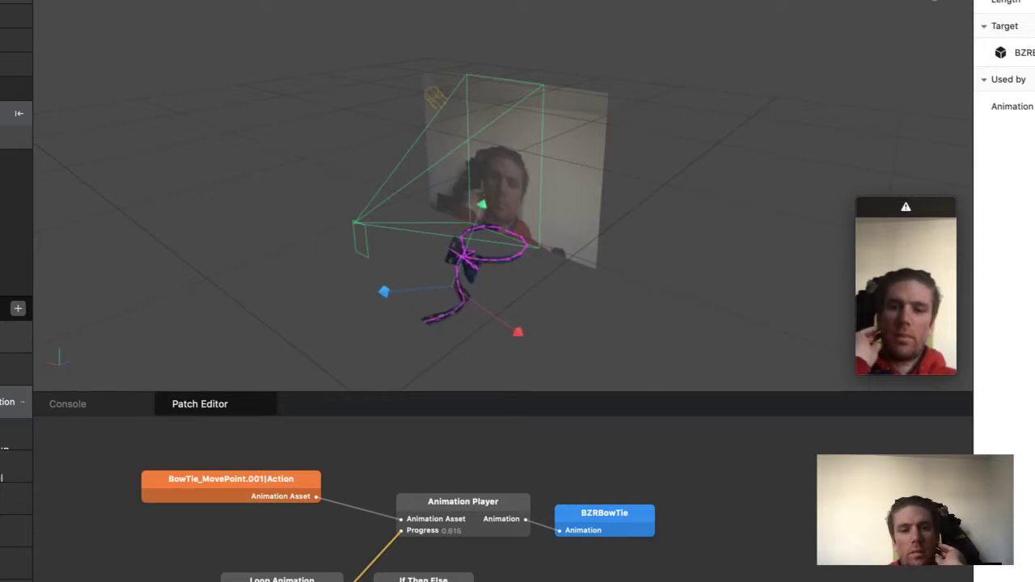
Step: Add a Greater or Equal patch and put it beside Loop Animation in place of the If Then Else patch
left_click(423, 580)
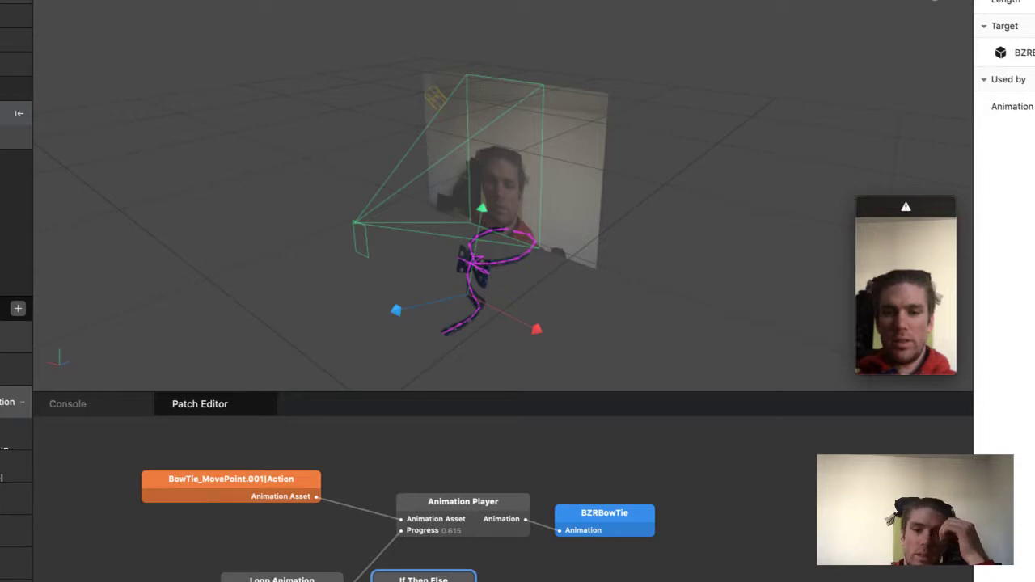
double_click(527, 570)
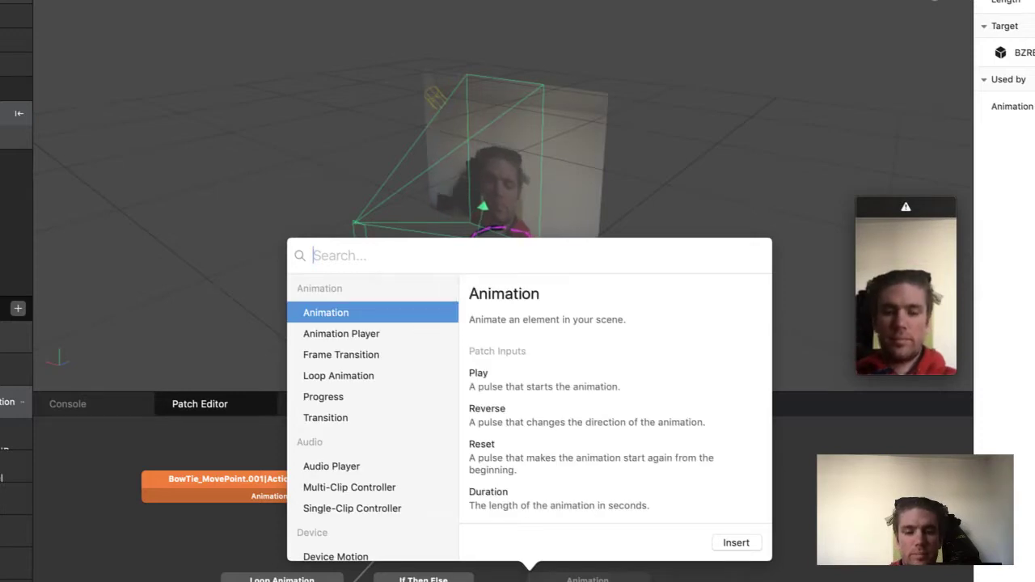
type("greate")
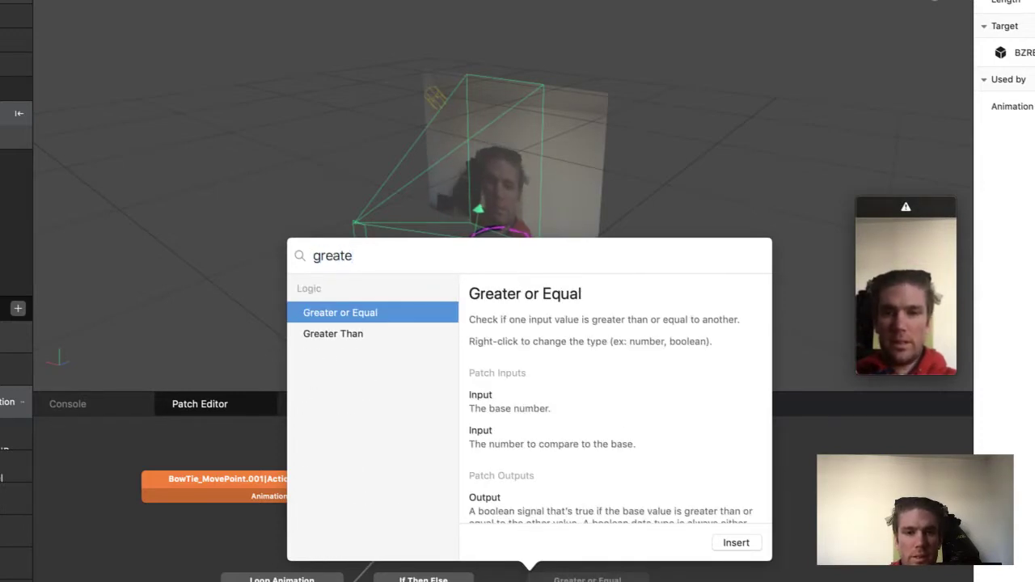
key("Return")
left_click(424, 579)
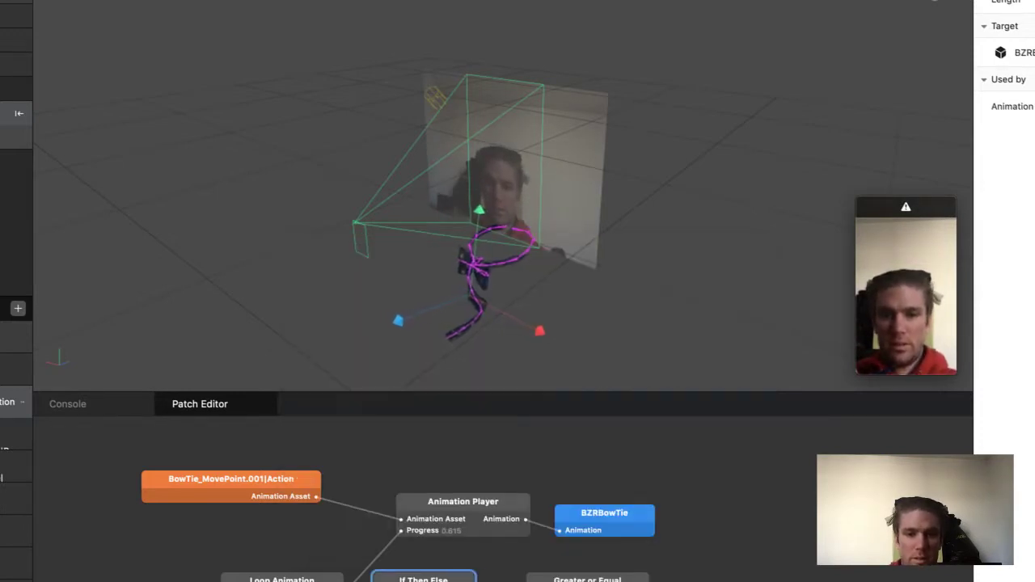
key("BackSpace")
left_click_drag(588, 580, 464, 581)
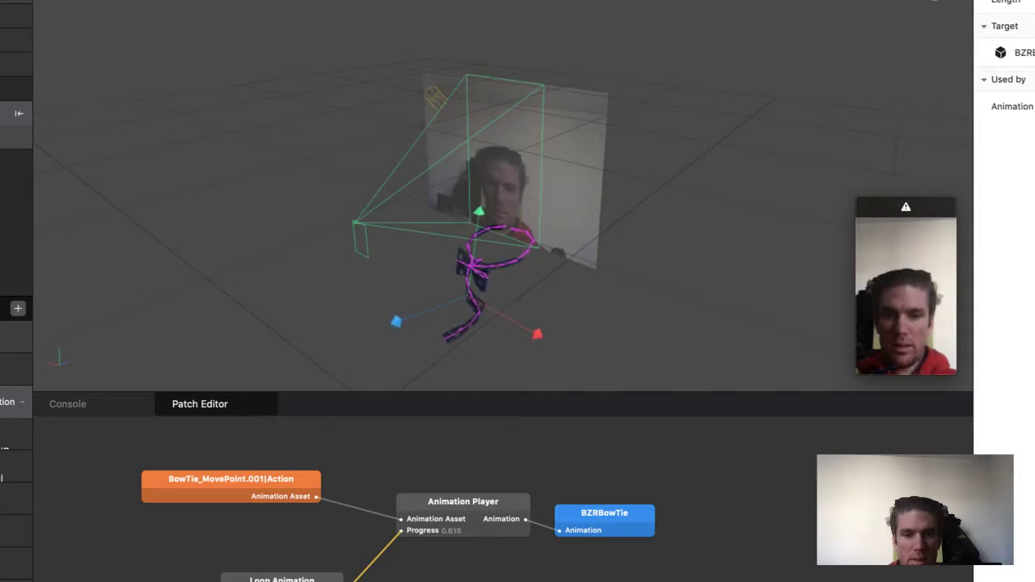
left_click(463, 581)
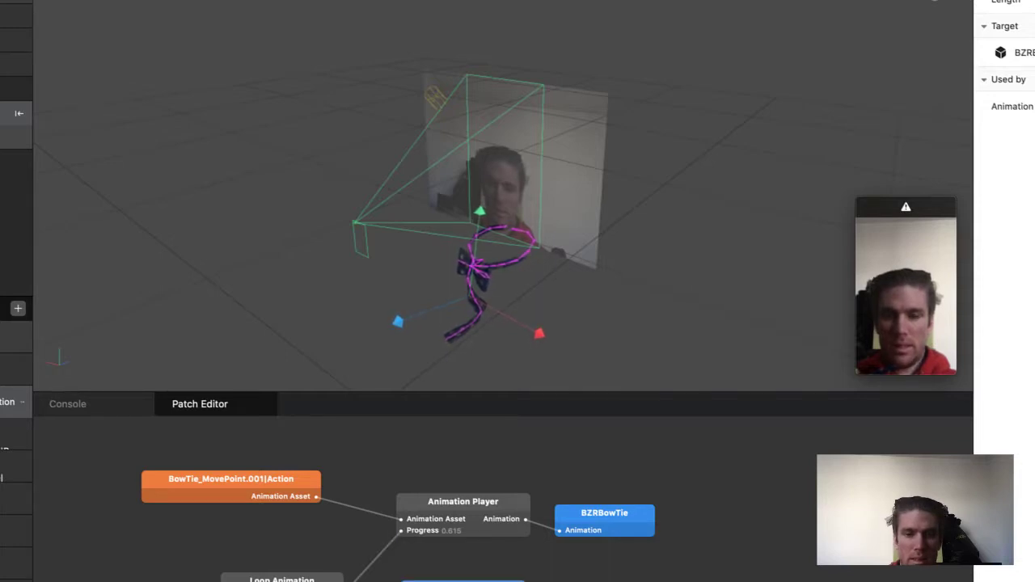
Step: Move the Loop Animation patch farther from the Animation Player and place the Greater or Equal patch close beside it
mouse_move(462, 581)
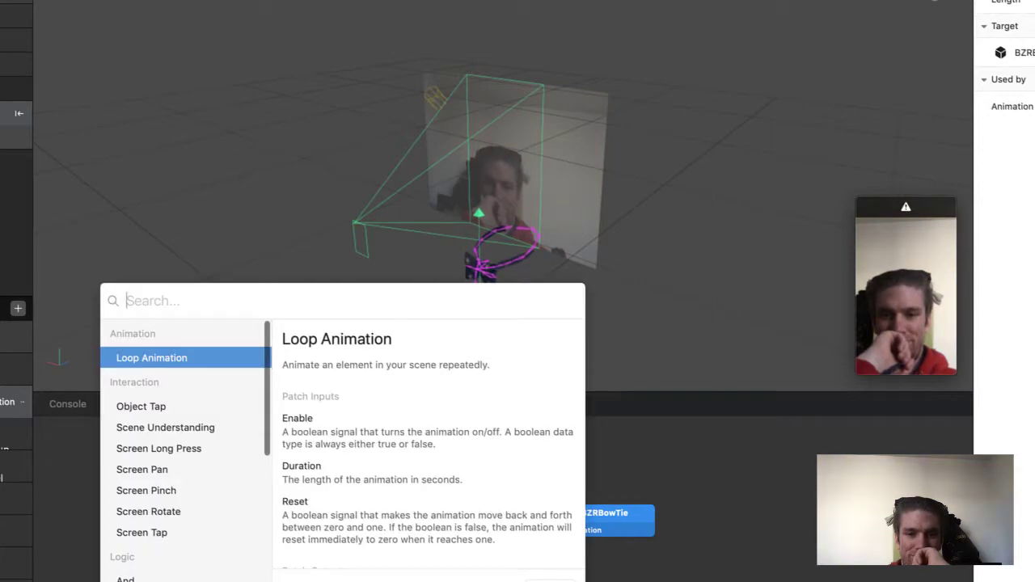
key("Return")
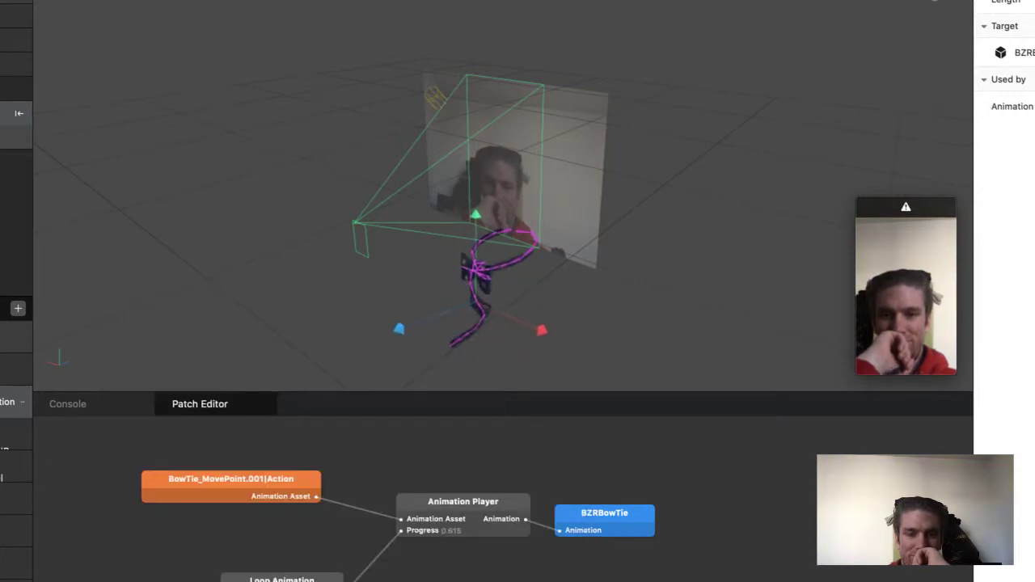
left_click_drag(275, 580, 132, 580)
left_click(333, 581)
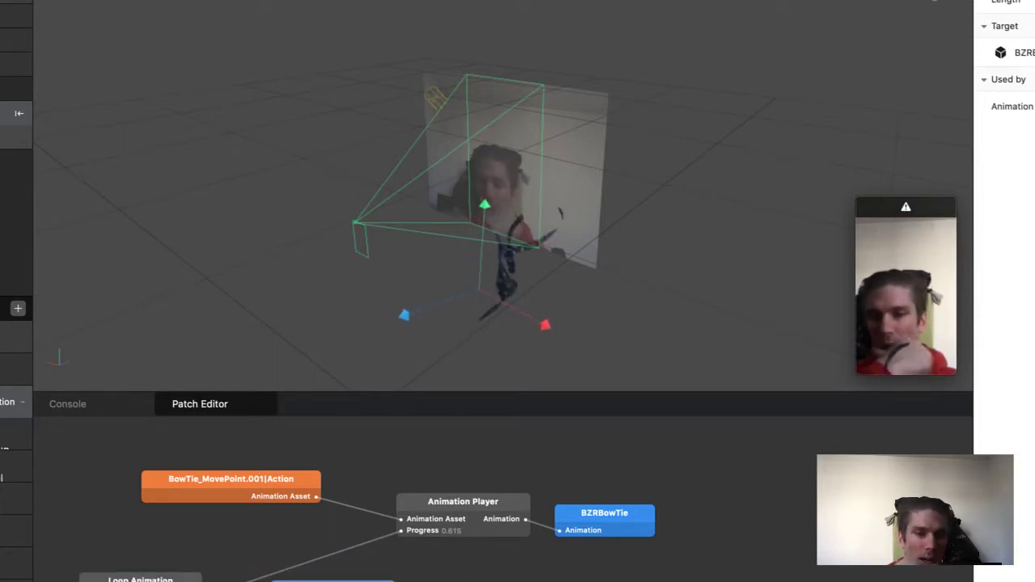
left_click(141, 580)
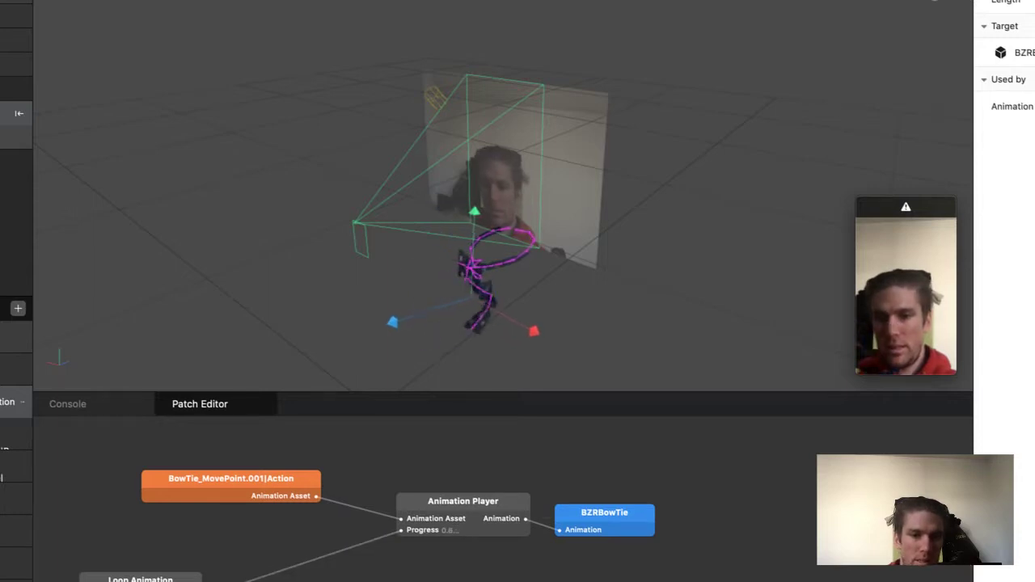
scroll(368, 522, "down", 2)
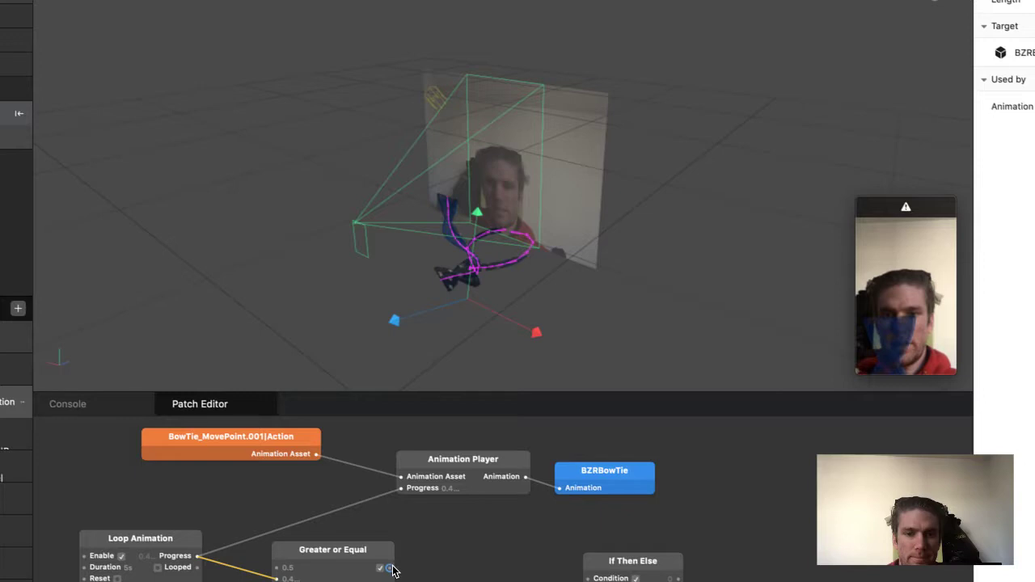
left_click_drag(350, 551, 322, 573)
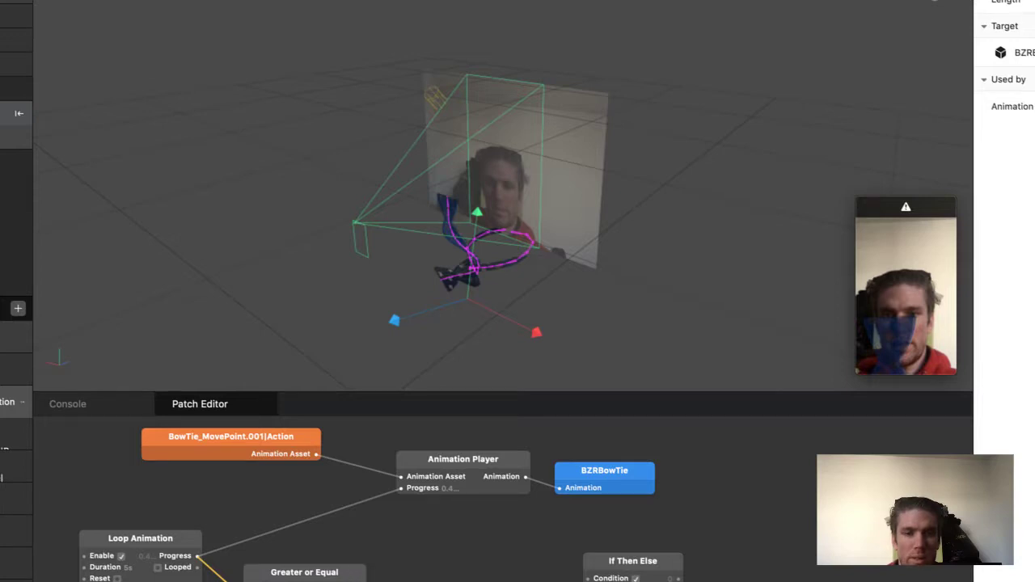
Step: Add a Pulse patch next to the Greater or Equal patch, leaving a small gap between them
double_click(372, 565)
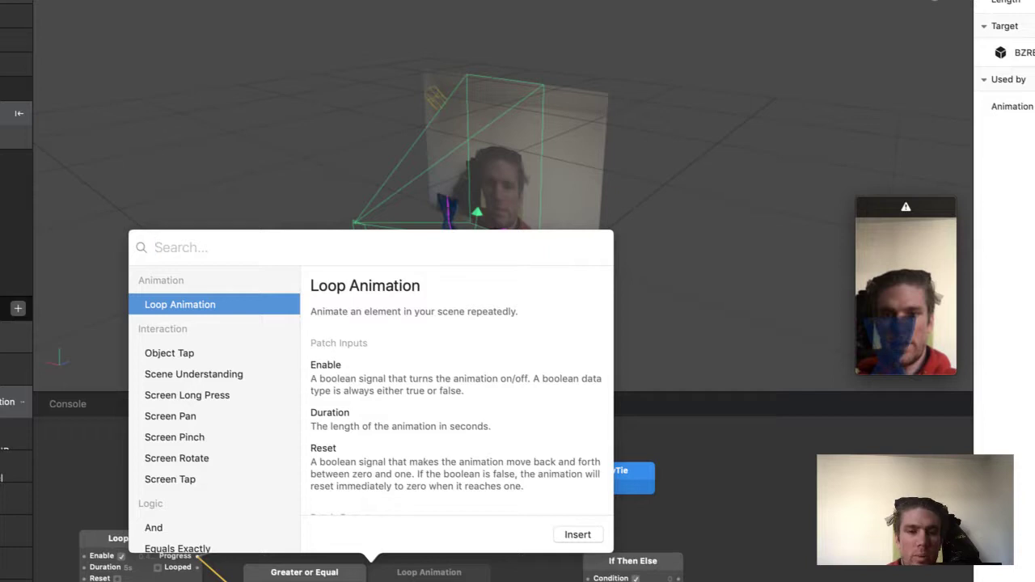
type("oul")
key("BackSpace")
key("BackSpace")
key("BackSpace")
type("pul")
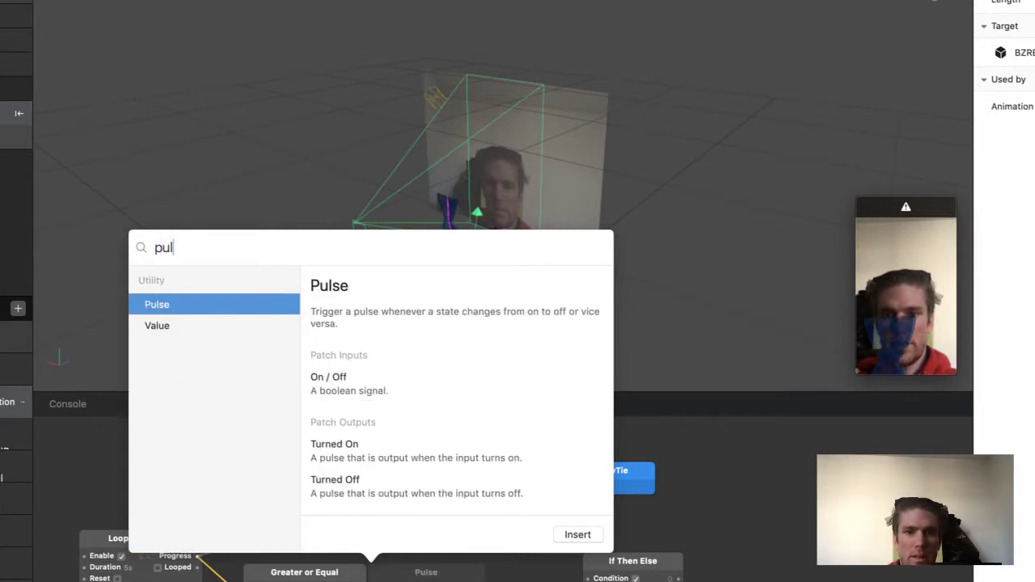
key("Return")
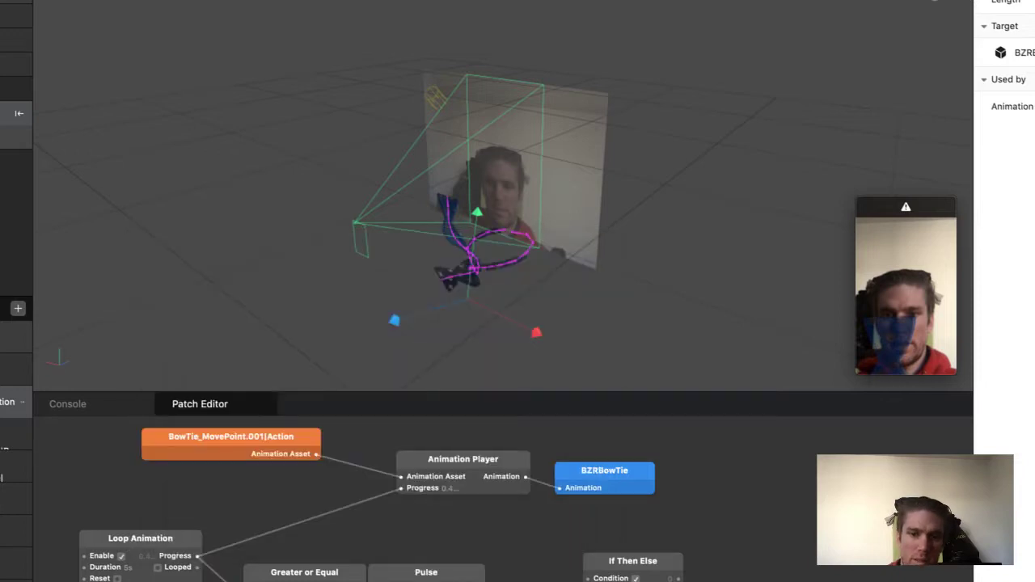
left_click(457, 573)
left_click_drag(457, 572, 473, 581)
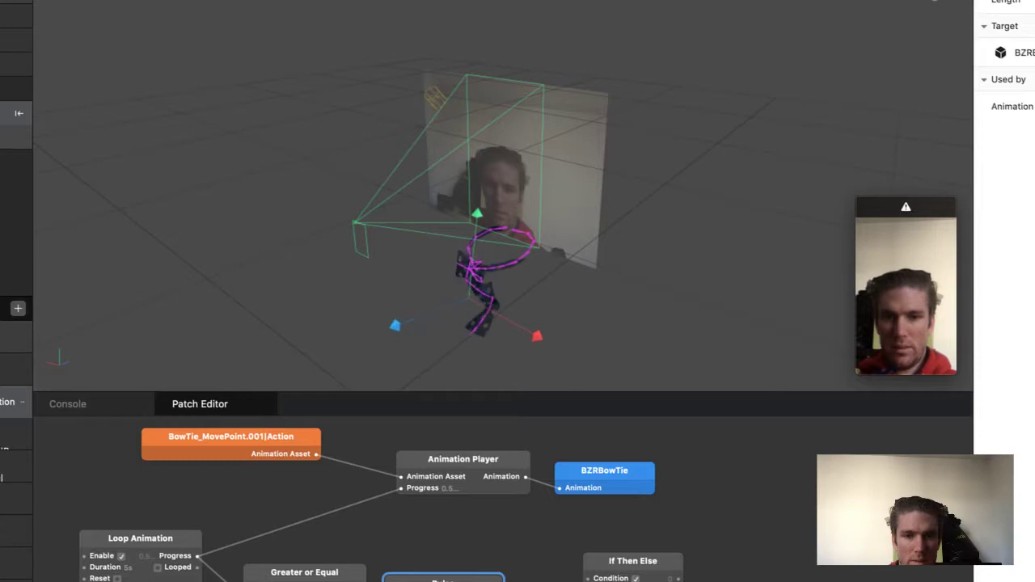
Step: Delete the Pulse patch connected between Greater or Equal and Loop Animation's Reset input
scroll(85, 558, "down", 1)
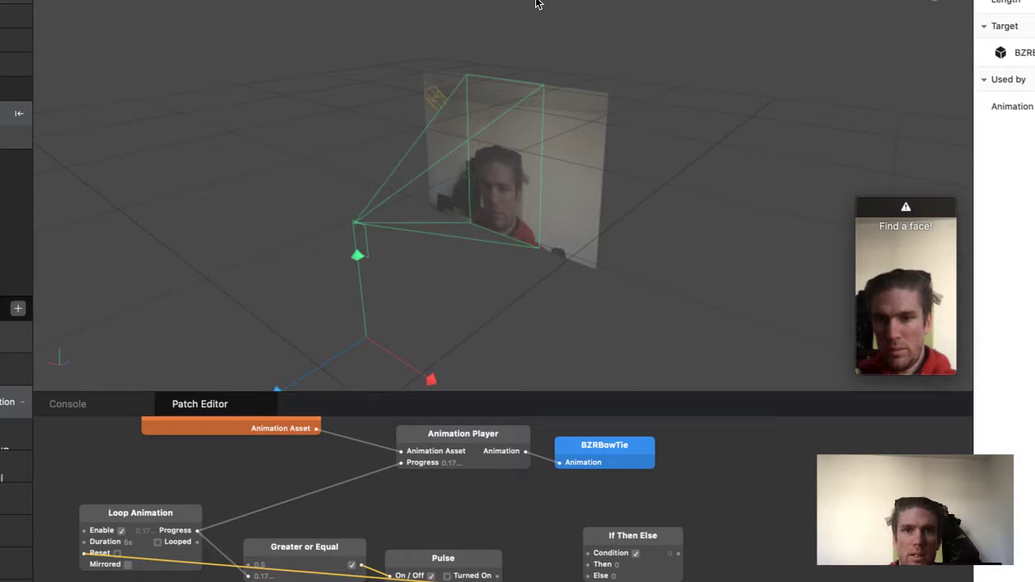
left_click_drag(477, 571, 483, 572)
left_click(214, 572)
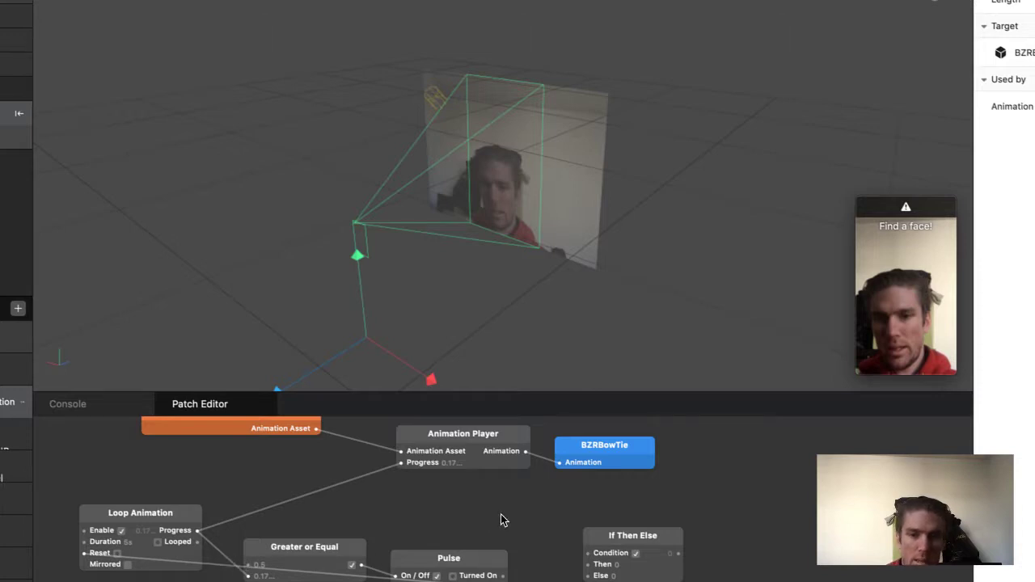
left_click(440, 559)
key("Delete")
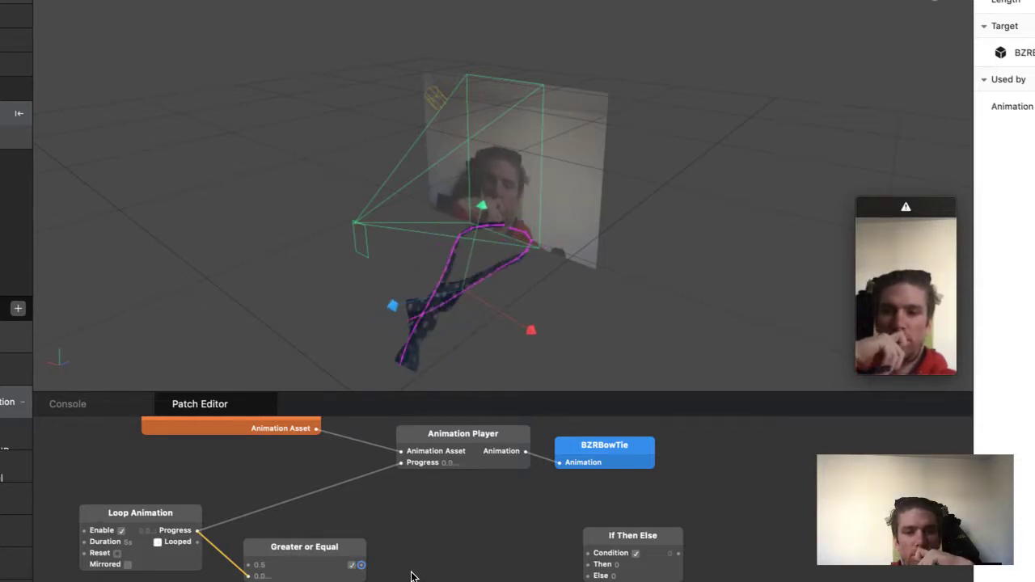
Step: Place the Greater or Equal patch level with Loop Animation and check its available value types
left_click(313, 547)
left_click_drag(312, 547, 333, 527)
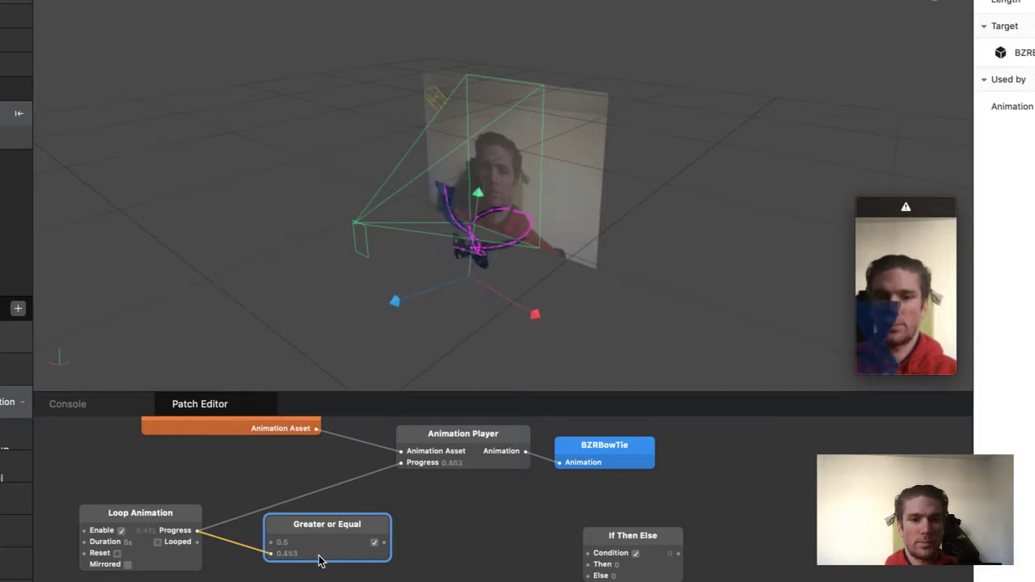
scroll(439, 286, "down", 4)
scroll(439, 287, "up", 4)
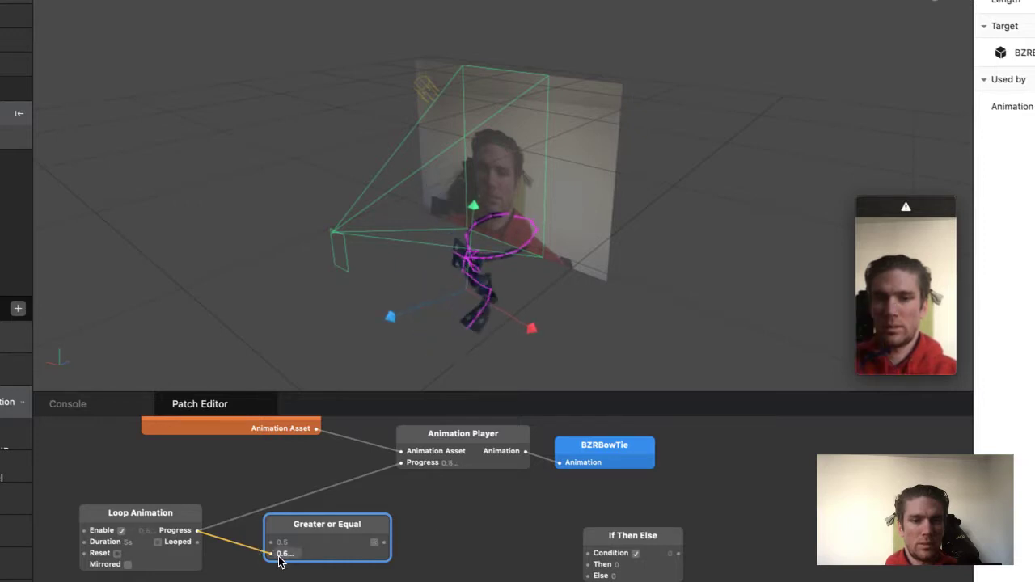
right_click(323, 528)
mouse_move(340, 531)
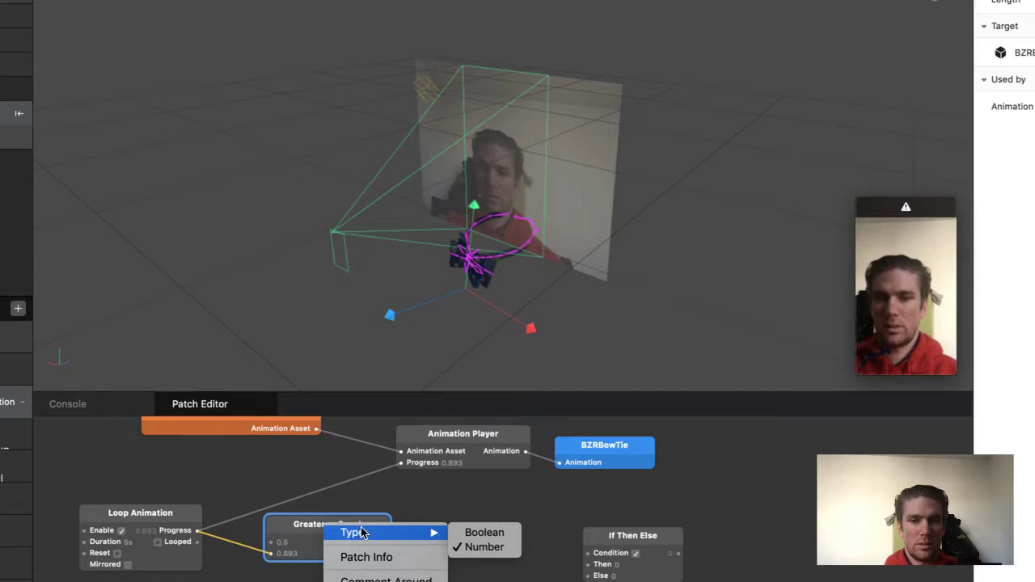
left_click(302, 540)
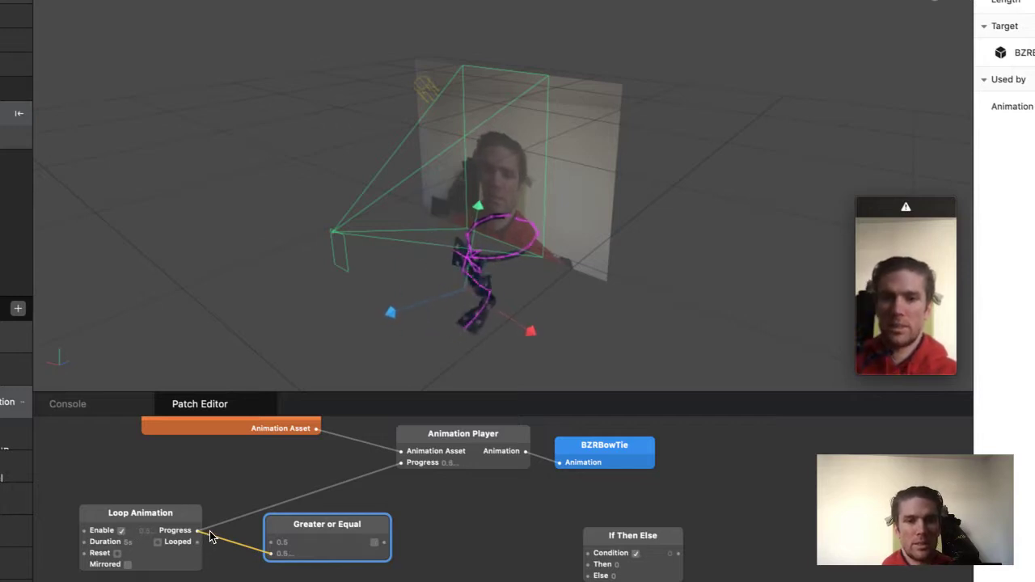
Step: Put the If Then Else patch beside Loop Animation in place of Greater or Equal and connect Progress to its Then input
left_click_drag(639, 535, 497, 533)
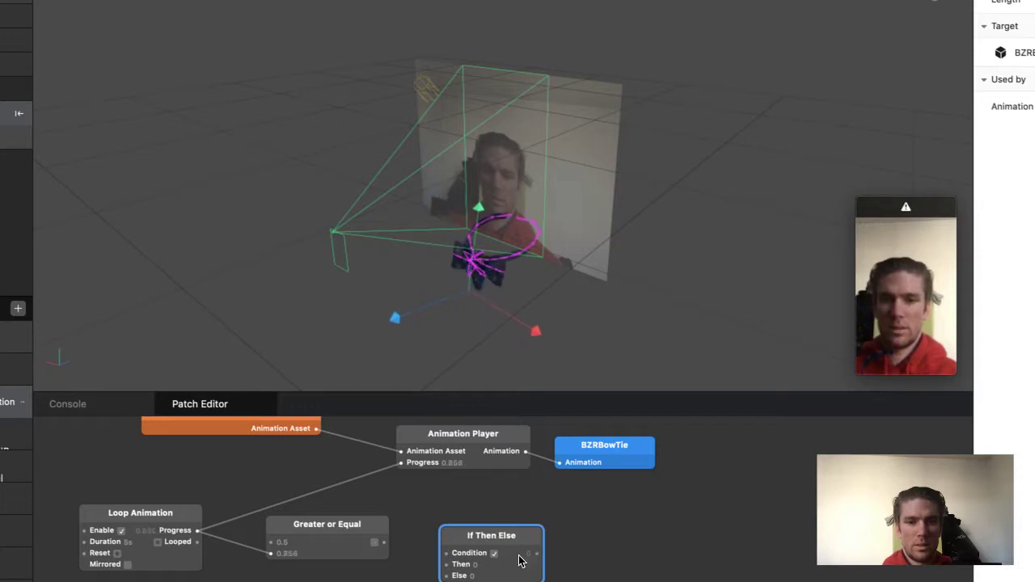
left_click(305, 526)
key("BackSpace")
left_click_drag(197, 531, 448, 565)
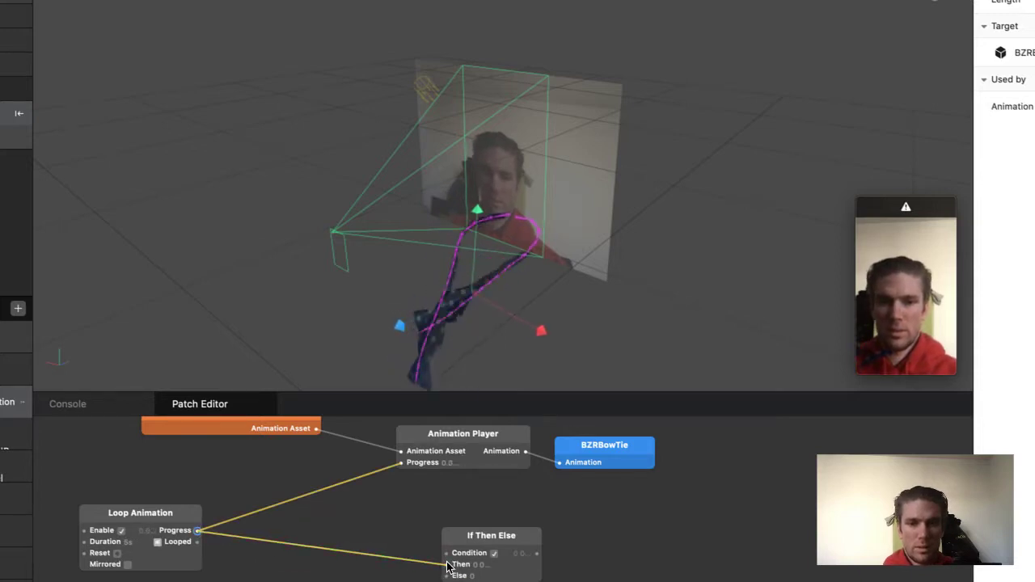
left_click_drag(495, 536, 388, 526)
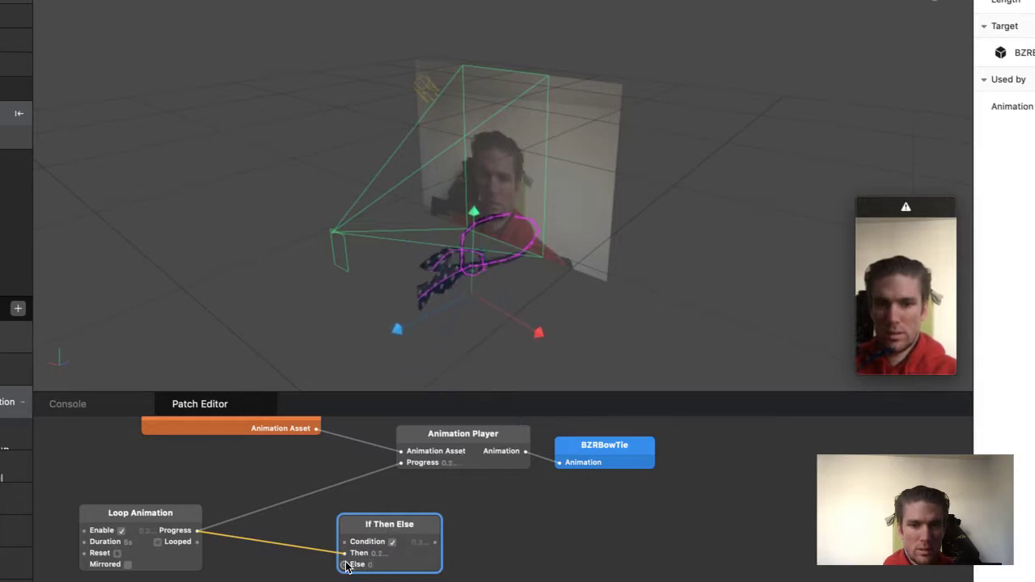
left_click(392, 542)
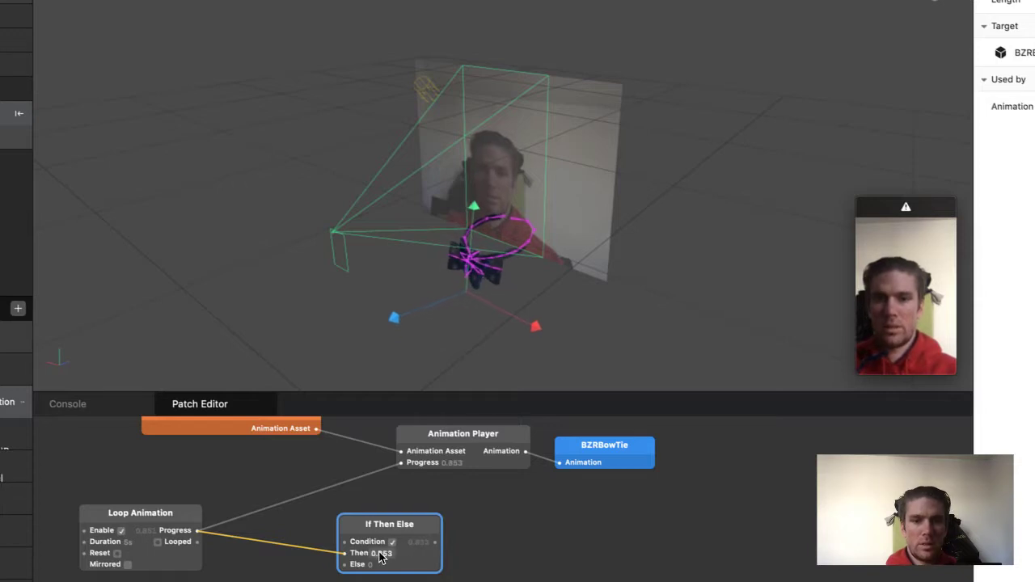
left_click(392, 542)
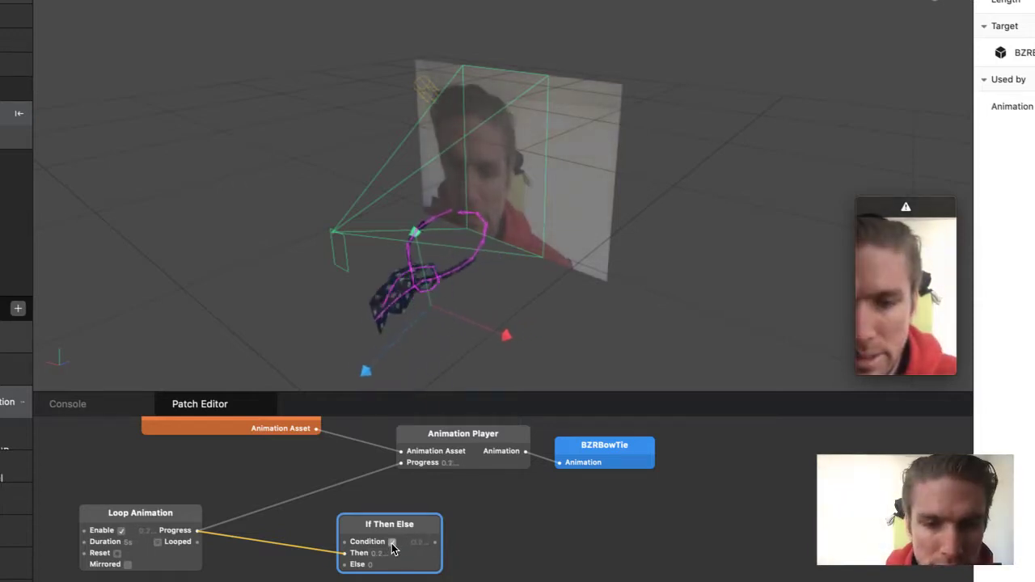
left_click(392, 543)
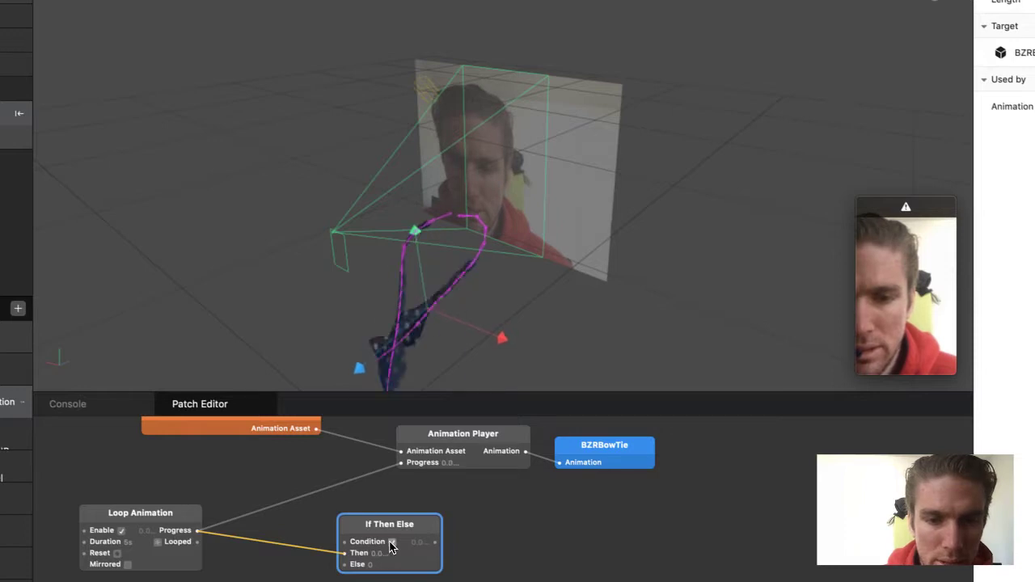
double_click(227, 565)
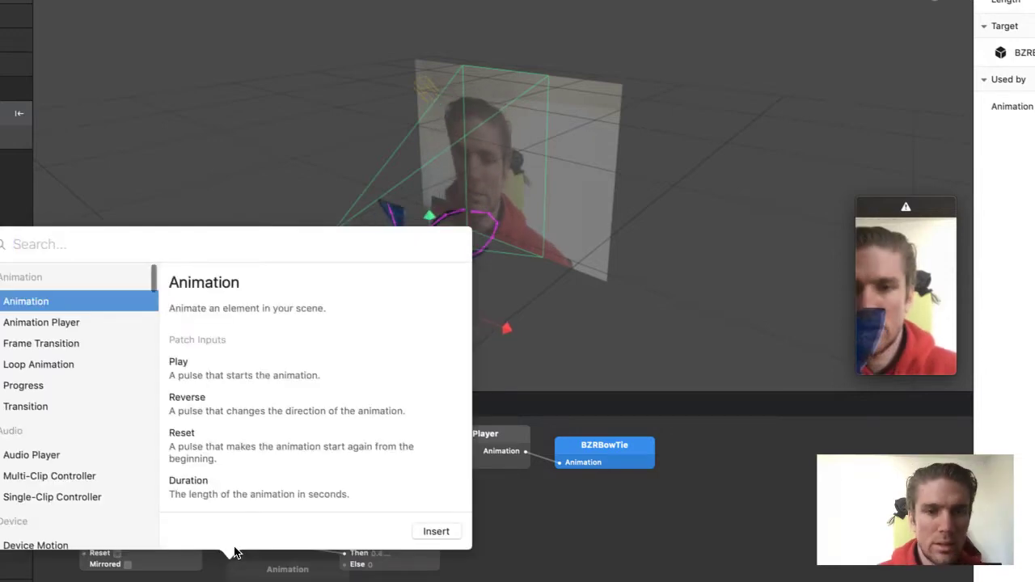
type("if")
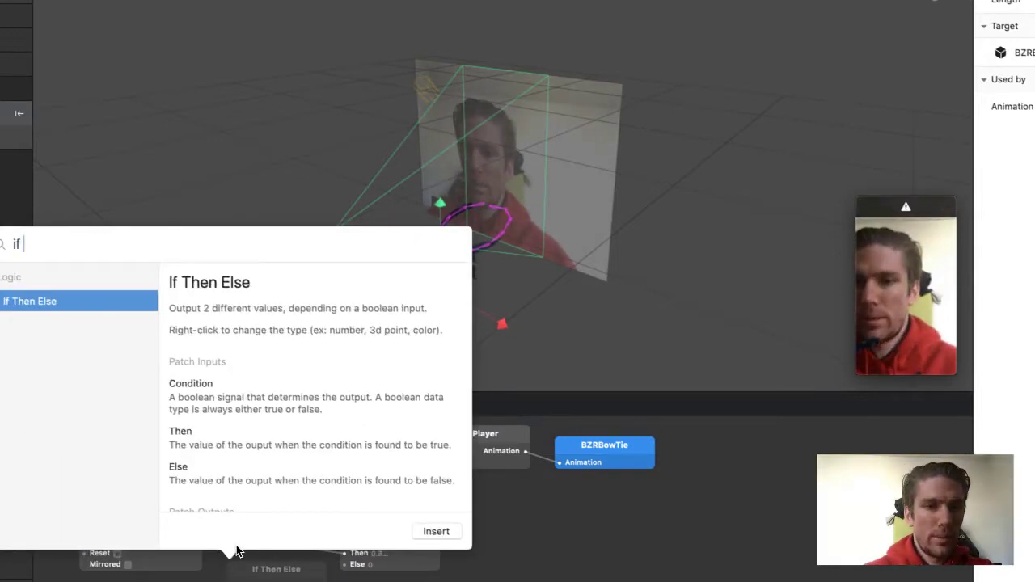
key("Return")
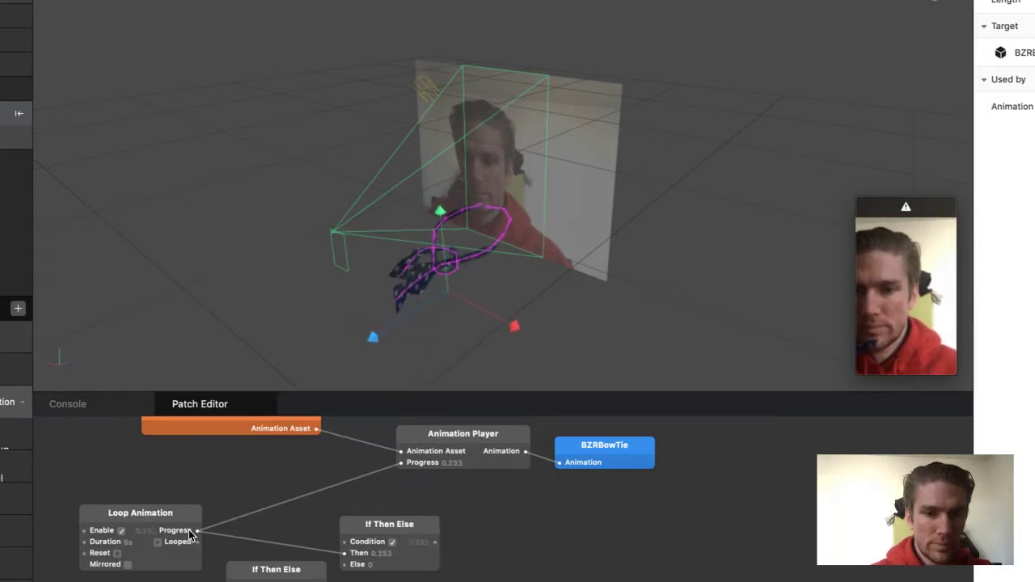
left_click_drag(198, 531, 217, 571)
left_click(275, 568)
key("Delete")
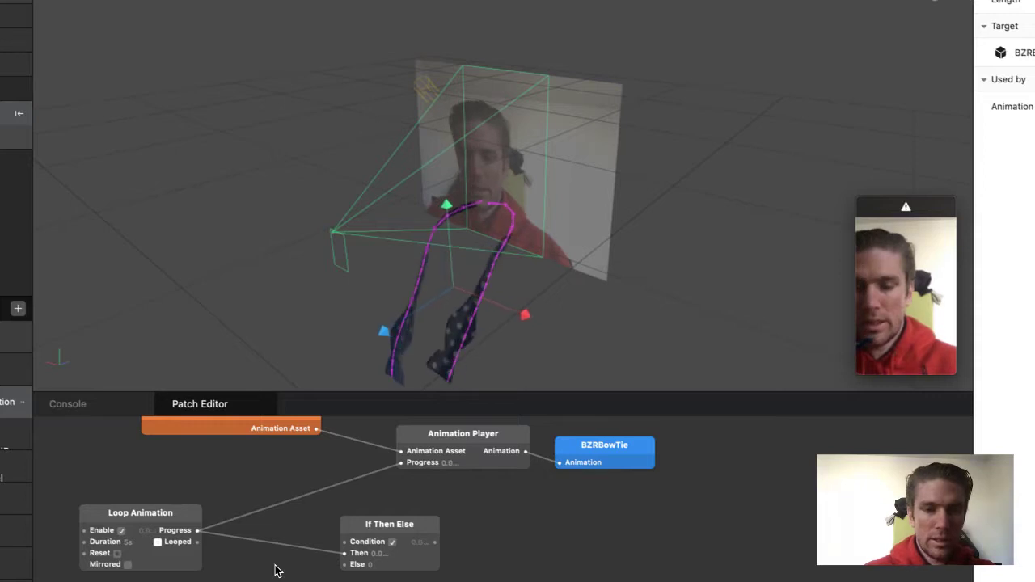
Step: Add a Greater or Equal patch fed by Loop Animation's Progress, and move If Then Else farther away to make room
double_click(275, 571)
type("grea")
key("Return")
left_click_drag(283, 575, 236, 577)
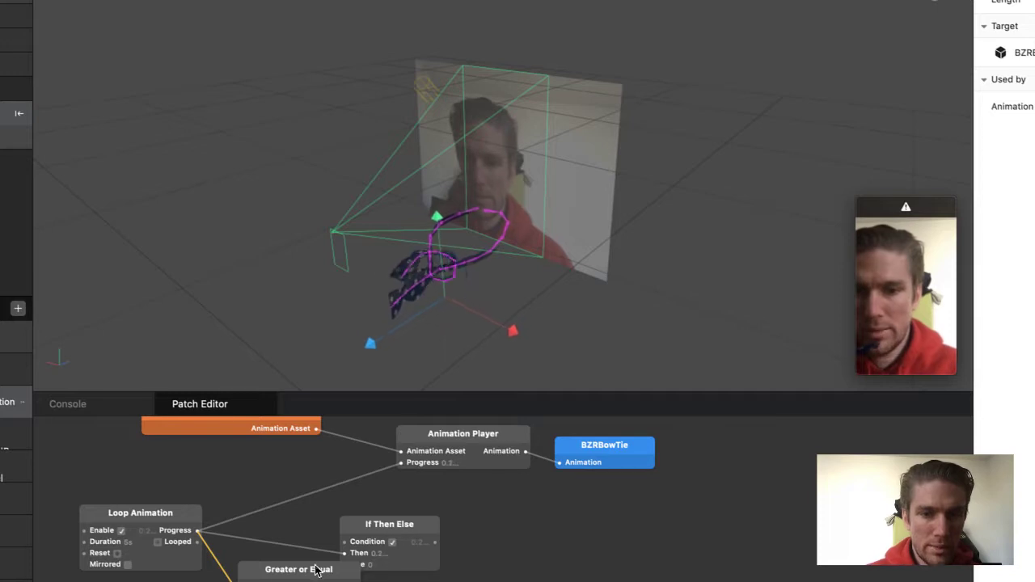
left_click_drag(376, 530, 435, 534)
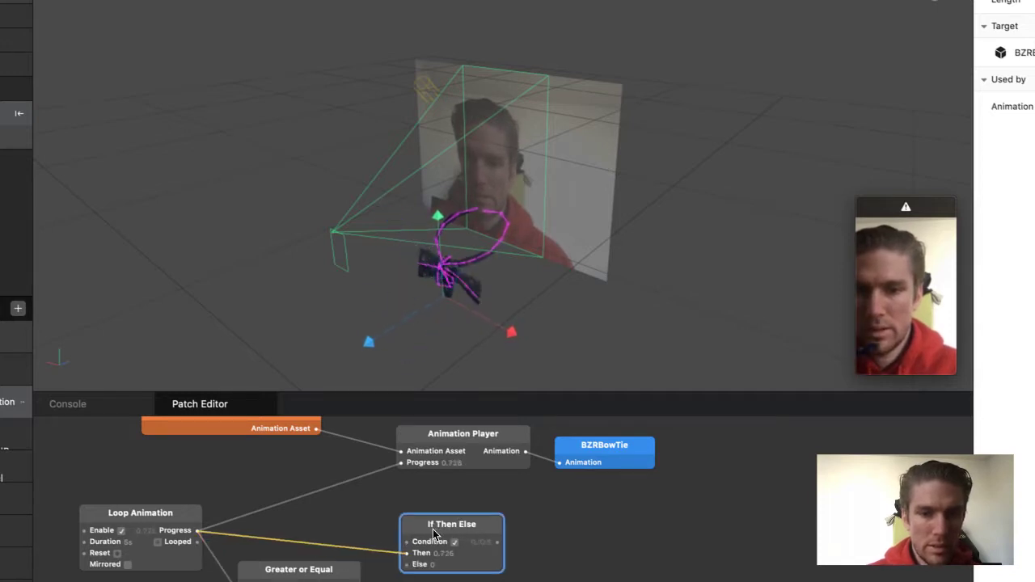
Step: Replace the Greater or Equal patch with a Less Or Equal patch
left_click(316, 573)
key("Delete")
double_click(316, 573)
type("koss")
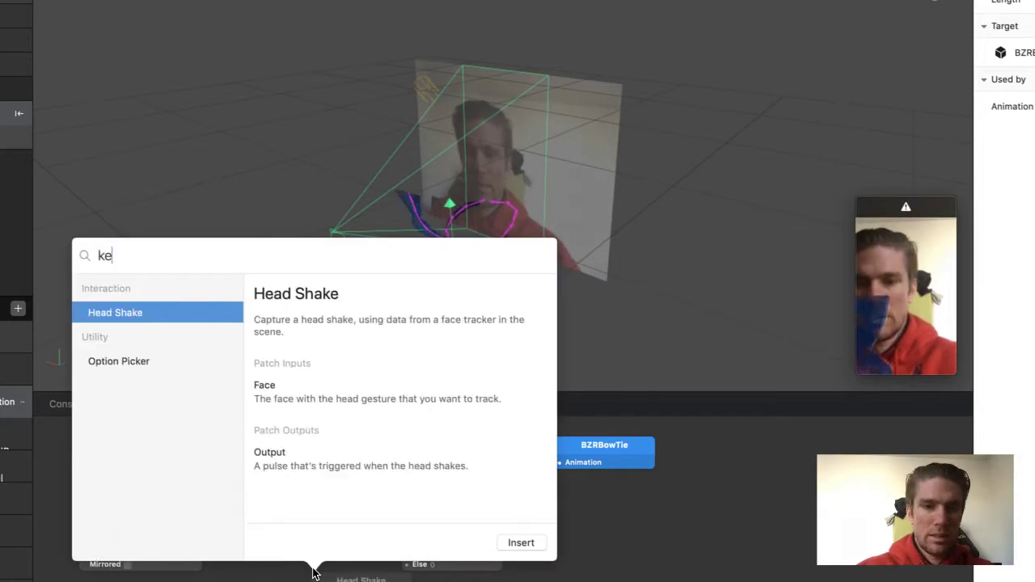
key("BackSpace")
key("BackSpace")
key("BackSpace")
key("BackSpace")
type("less")
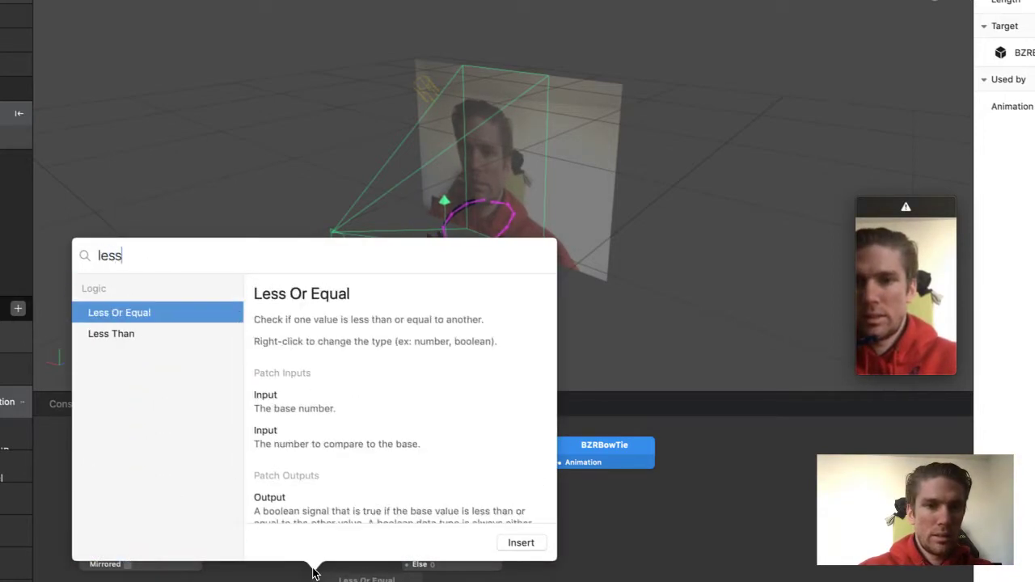
key("Return")
Step: Move the Less Or Equal patch closer to Loop Animation and connect the Progress output to it
left_click(293, 579)
left_click_drag(293, 579, 254, 569)
left_click_drag(197, 529, 242, 581)
double_click(358, 580)
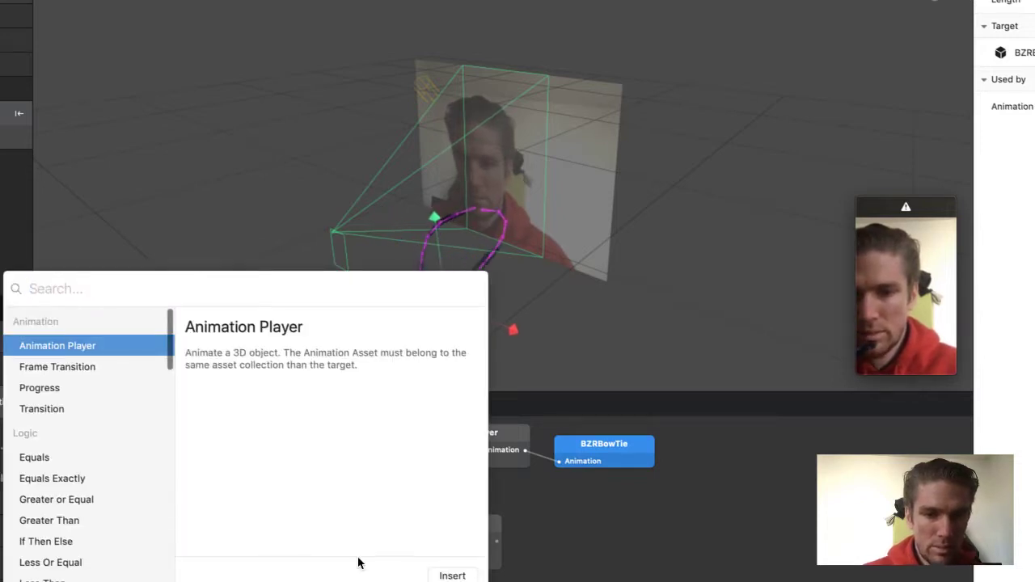
key("Escape")
left_click_drag(197, 530, 257, 581)
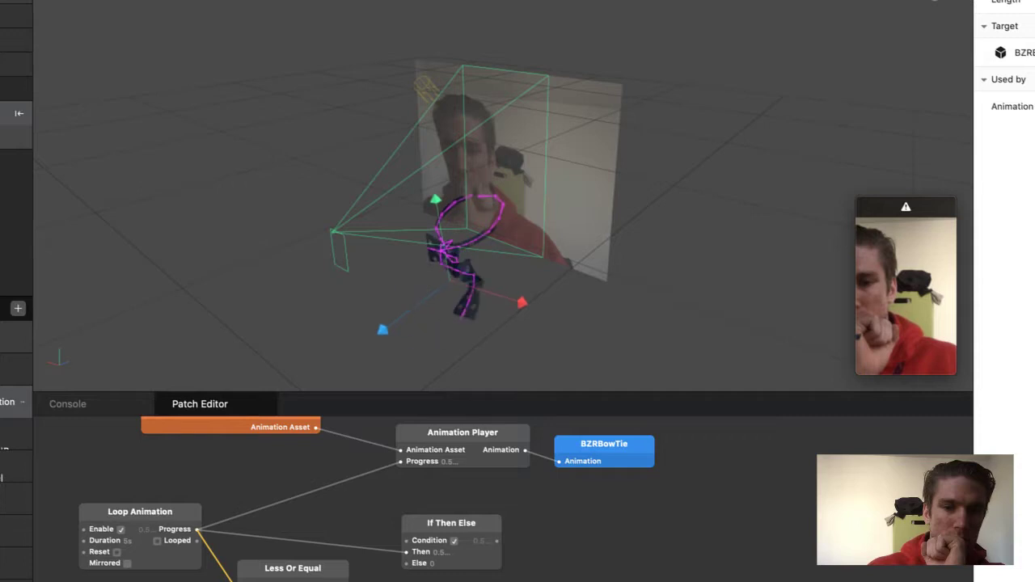
Step: Replace the Less Or Equal patch with a Greater or Equal patch, feed it Loop Animation's Progress and move it closer
left_click(287, 569)
key("Delete")
double_click(286, 570)
type("gr")
key("Return")
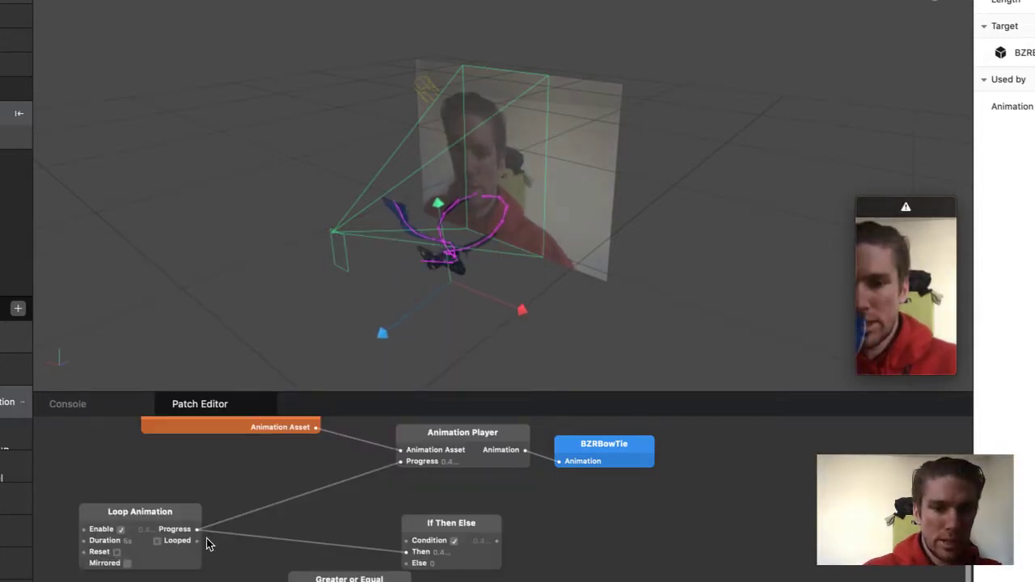
left_click_drag(199, 532, 247, 581)
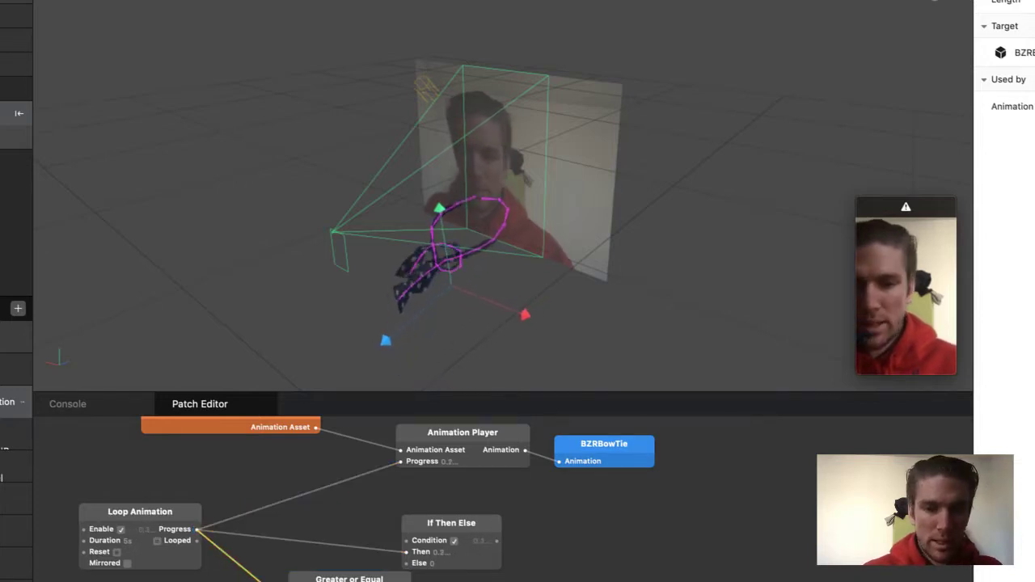
left_click_drag(364, 579, 319, 579)
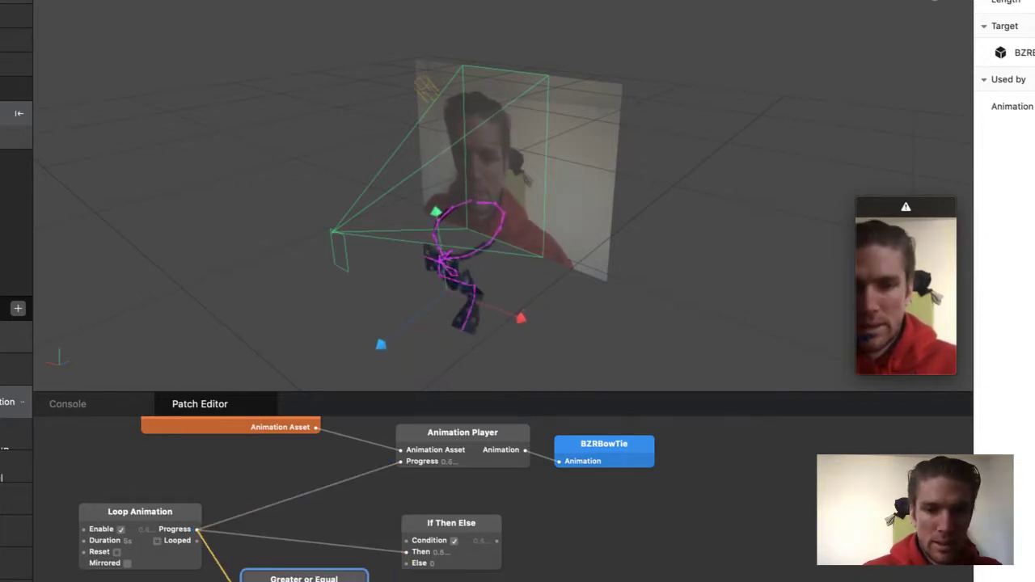
Step: Connect Greater or Equal's output to If Then Else's Condition, and If Then Else's output to the Animation Player's Progress input
left_click_drag(409, 547, 406, 541)
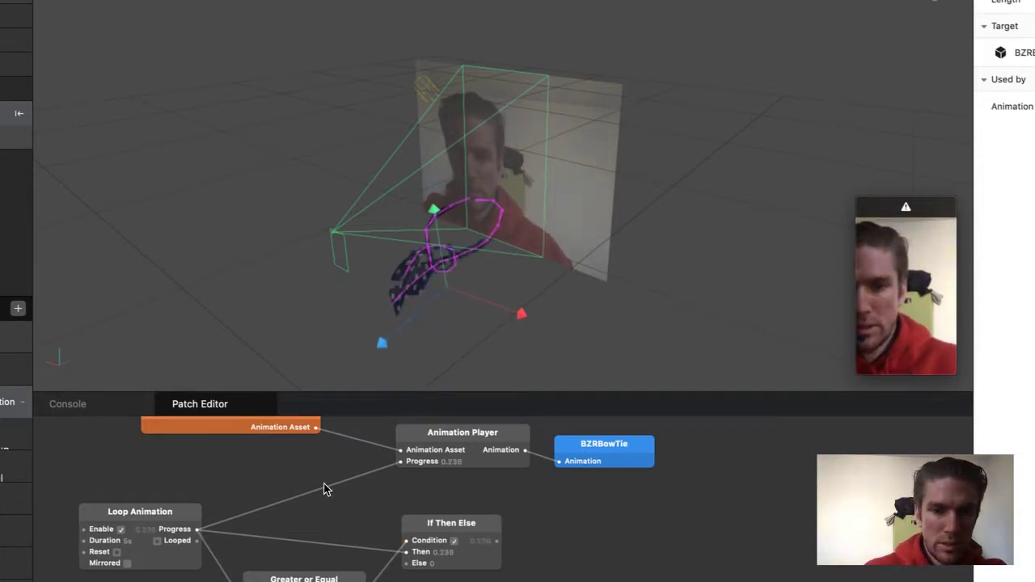
left_click(414, 466)
left_click(390, 463)
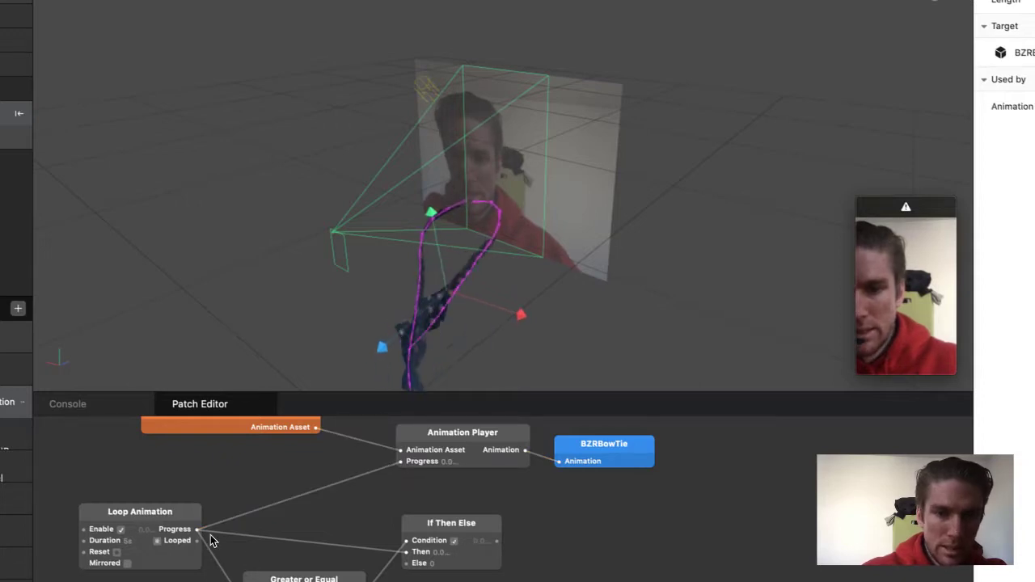
left_click_drag(496, 540, 402, 461)
Step: Arrange the If Then Else patch between Loop Animation and Animation Player, and shift Loop Animation slightly farther away
left_click(453, 534)
left_click_drag(431, 525, 324, 489)
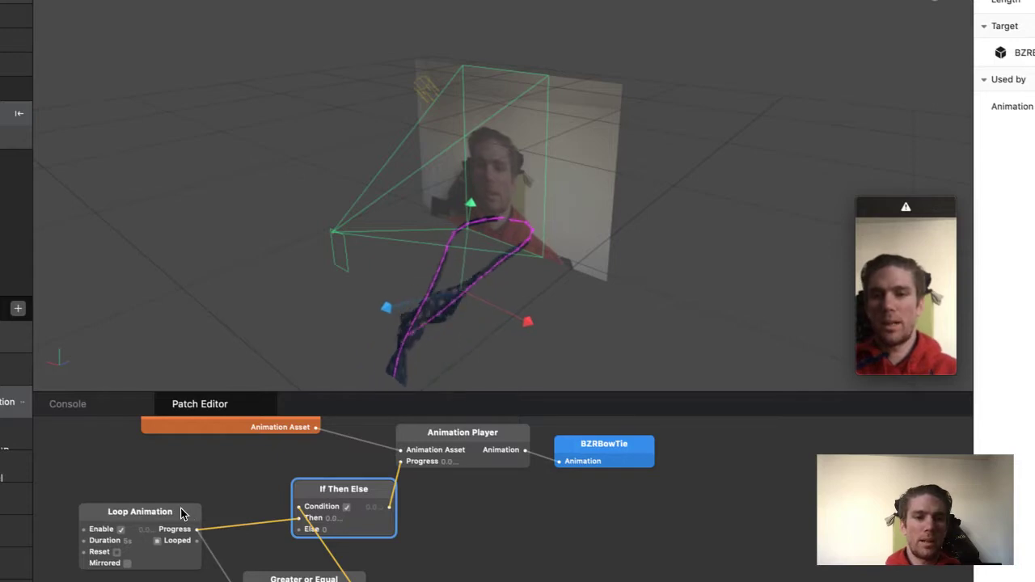
left_click_drag(182, 514, 157, 507)
Step: Set the If Then Else patch's Else value to 0.5
left_click(328, 530)
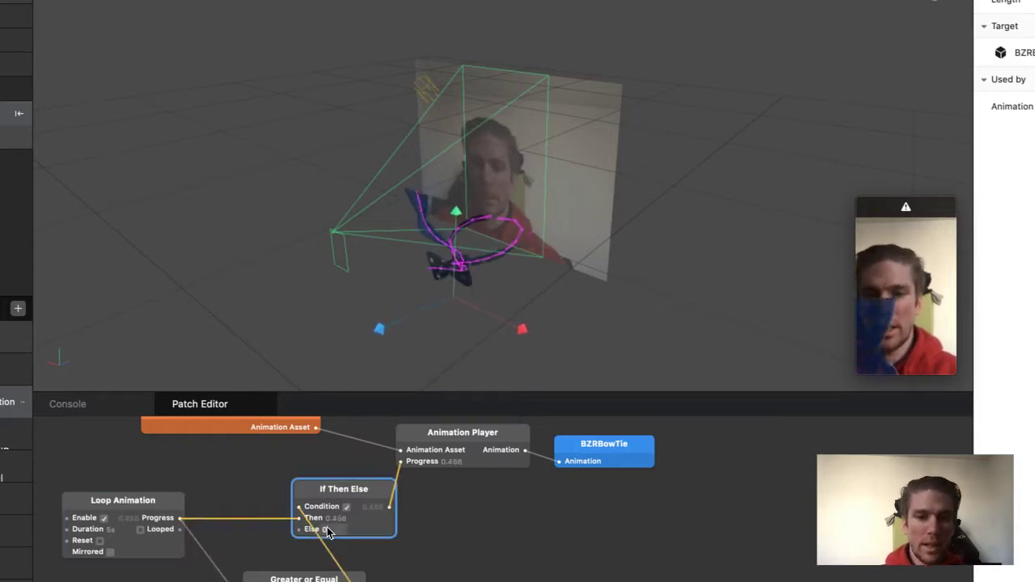
left_click(328, 529)
type("0.5")
key("Return")
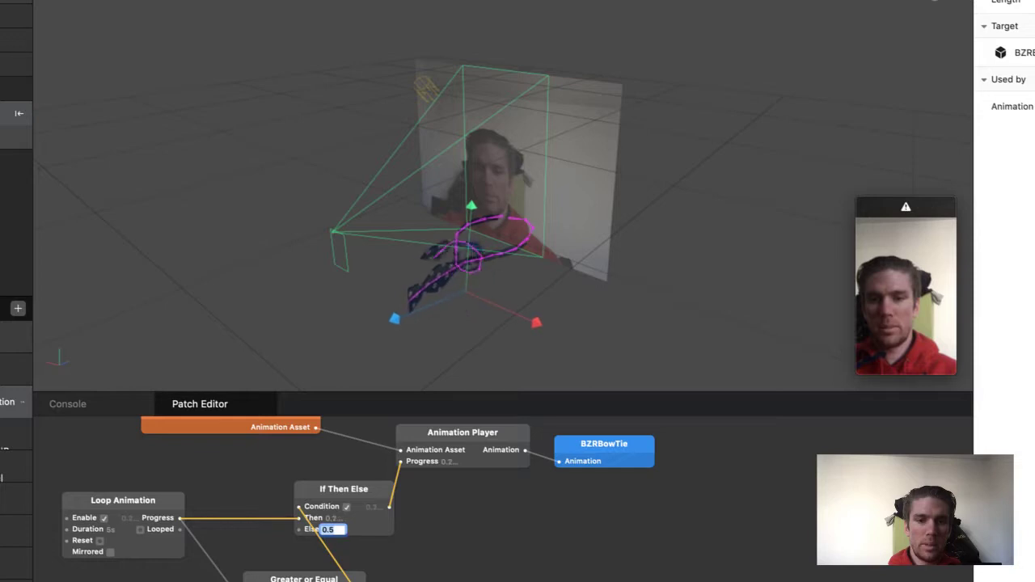
Step: Change the If Then Else patch's Else value to 0.6
left_click(305, 579)
left_click(304, 579)
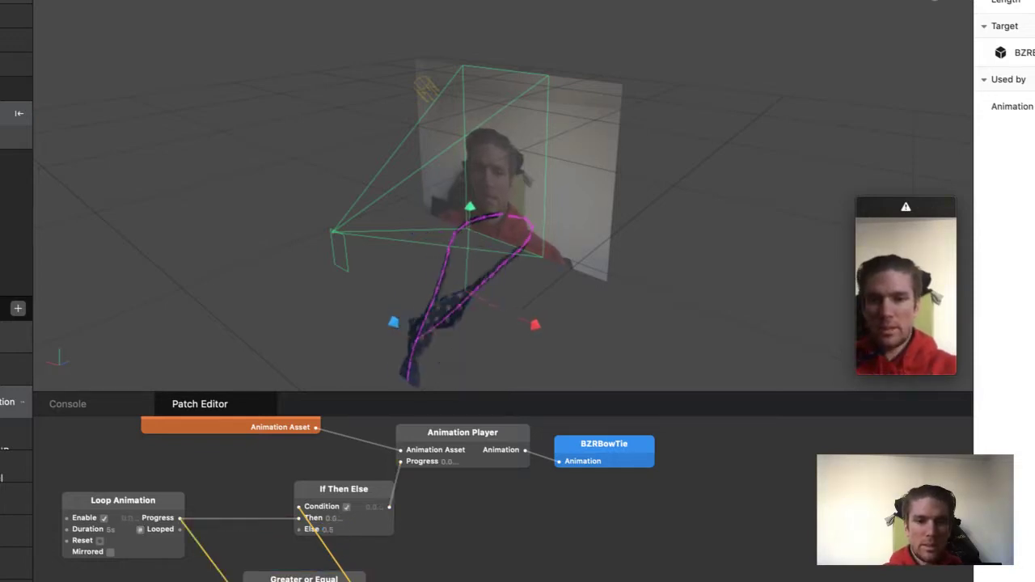
left_click(334, 531)
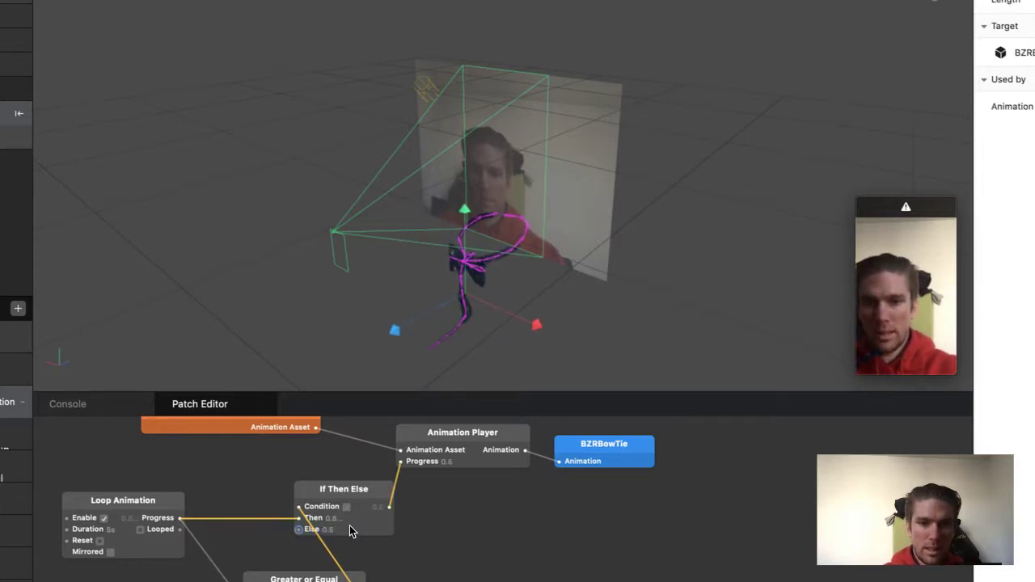
Step: Add a Value patch and place it between the Loop Animation and If Then Else patches, above Greater or Equal
double_click(259, 548)
type("numb")
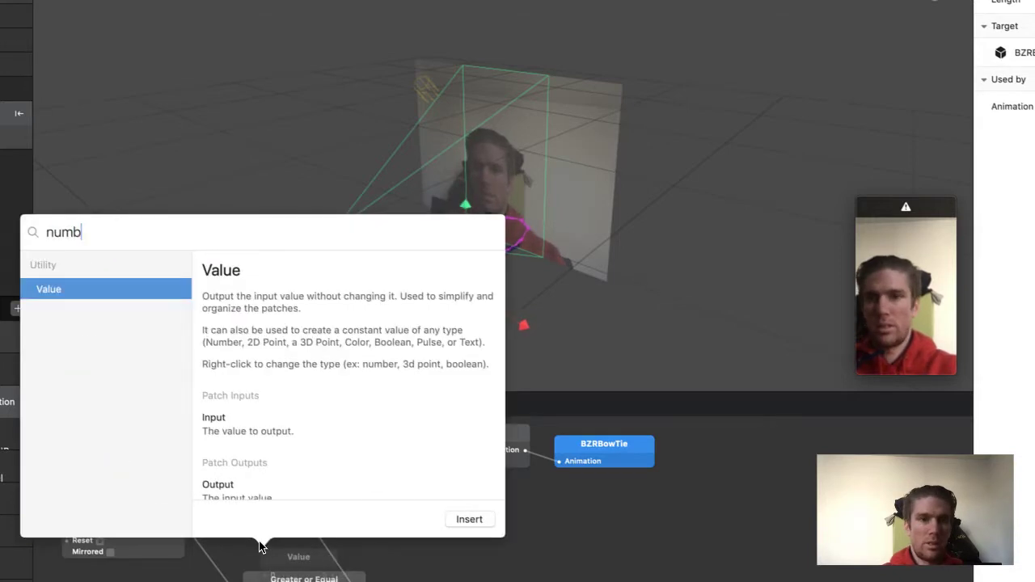
key("Return")
left_click_drag(298, 557, 239, 555)
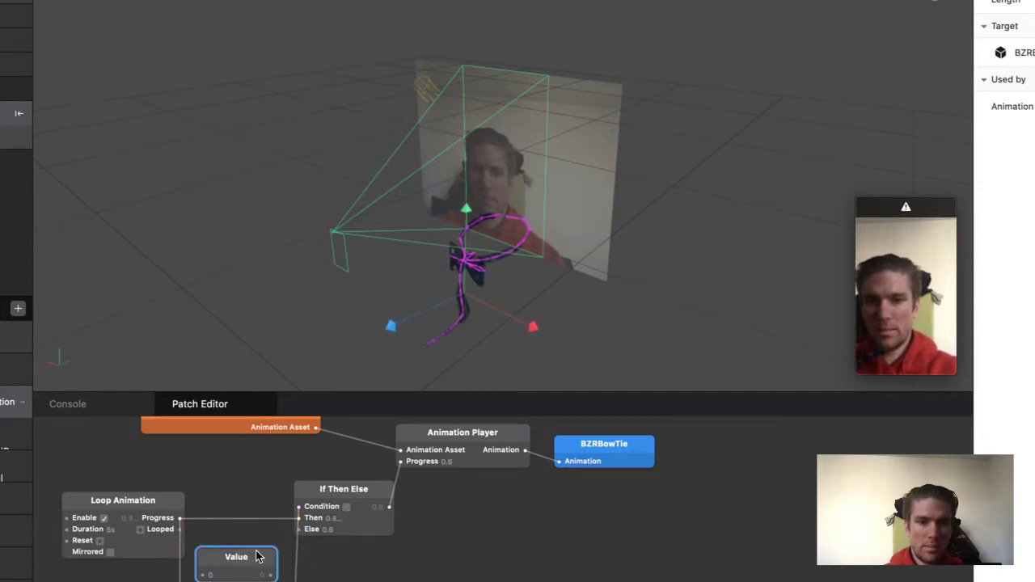
Step: Set the Value patch to 0.6 and connect it to If Then Else's Else input and the Greater or Equal patch
left_click(217, 576)
type("0.6")
key("Return")
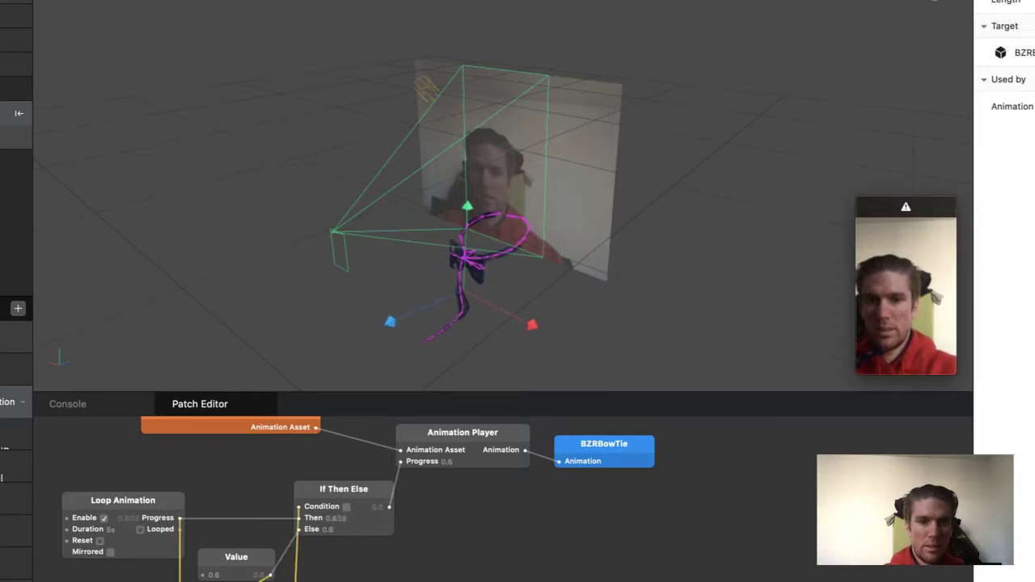
Step: Spread the Value and Loop Animation patches slightly apart and enlarge the camera preview
scroll(405, 566, "down", 5)
scroll(404, 566, "left", 2)
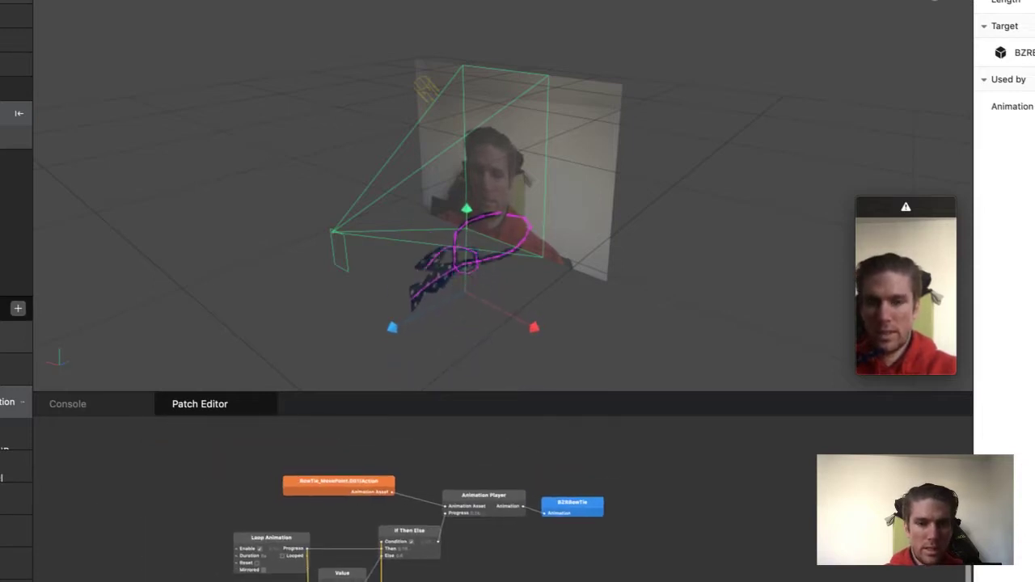
left_click(340, 573)
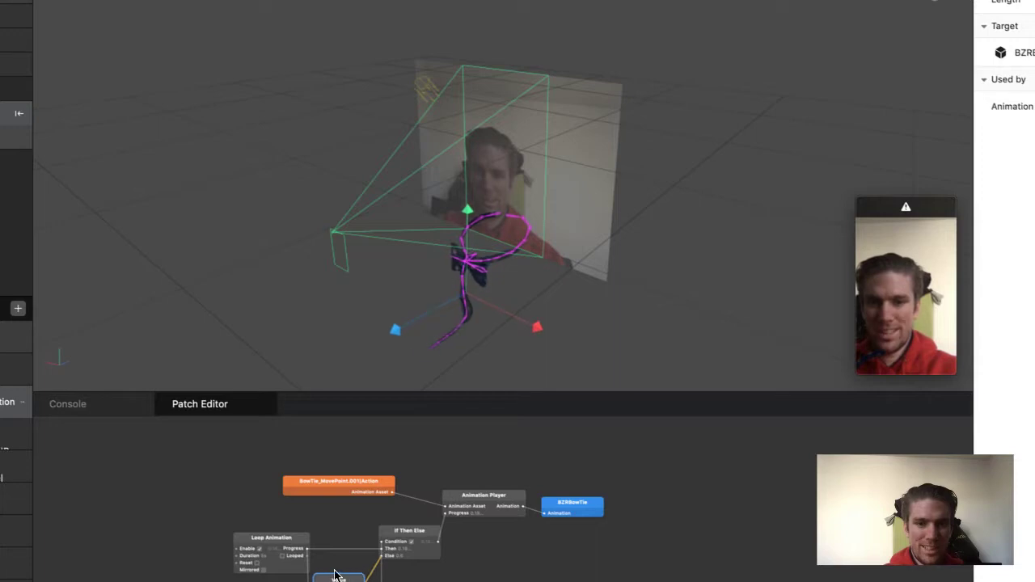
left_click_drag(336, 574, 339, 562)
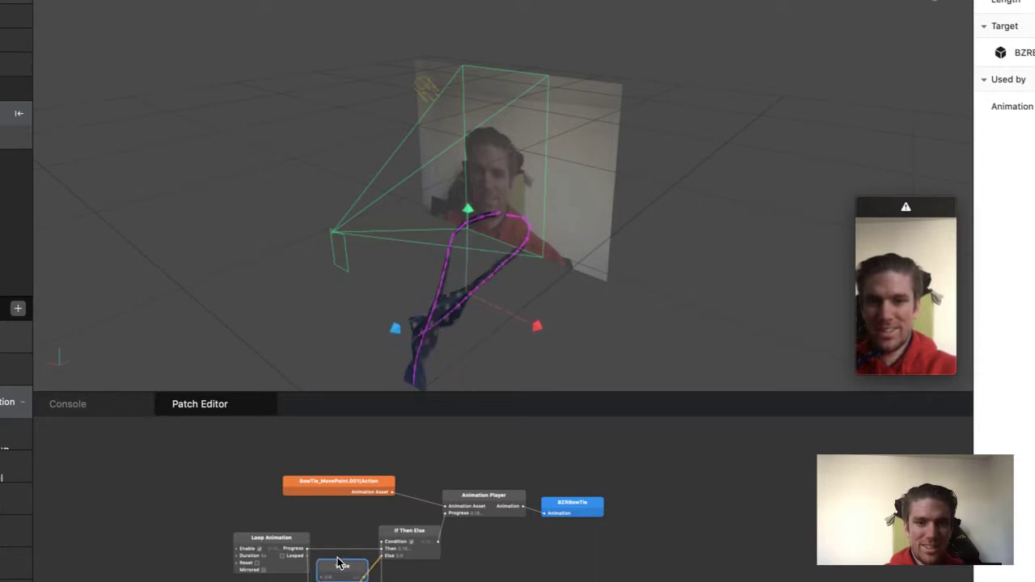
mouse_move(264, 537)
left_mouse_down()
mouse_move(178, 529)
mouse_move(254, 538)
left_mouse_up()
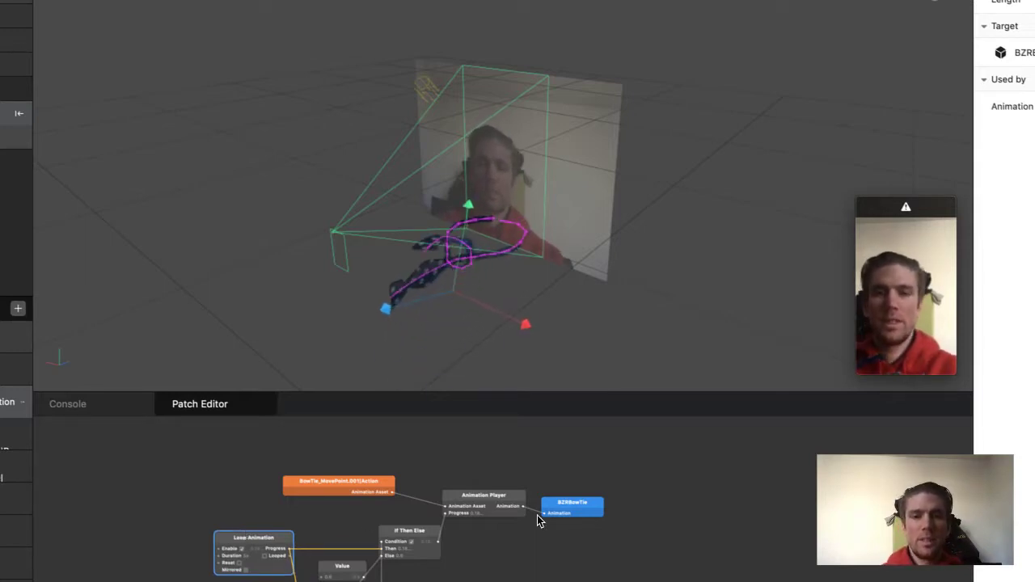
left_click(937, 337)
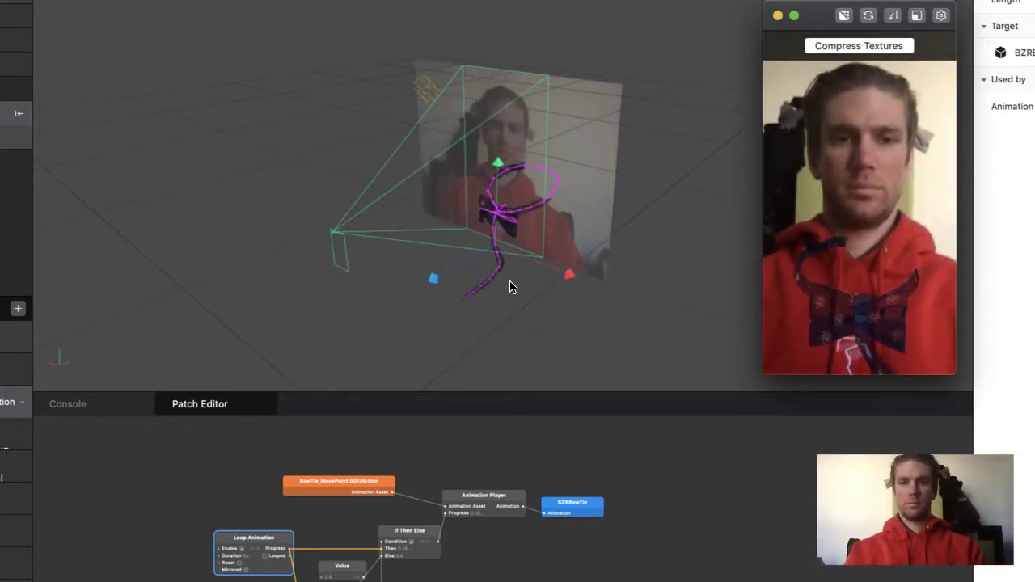
Step: Set the Value patch to 0.55
left_click(333, 578)
scroll(332, 579, "up", 10)
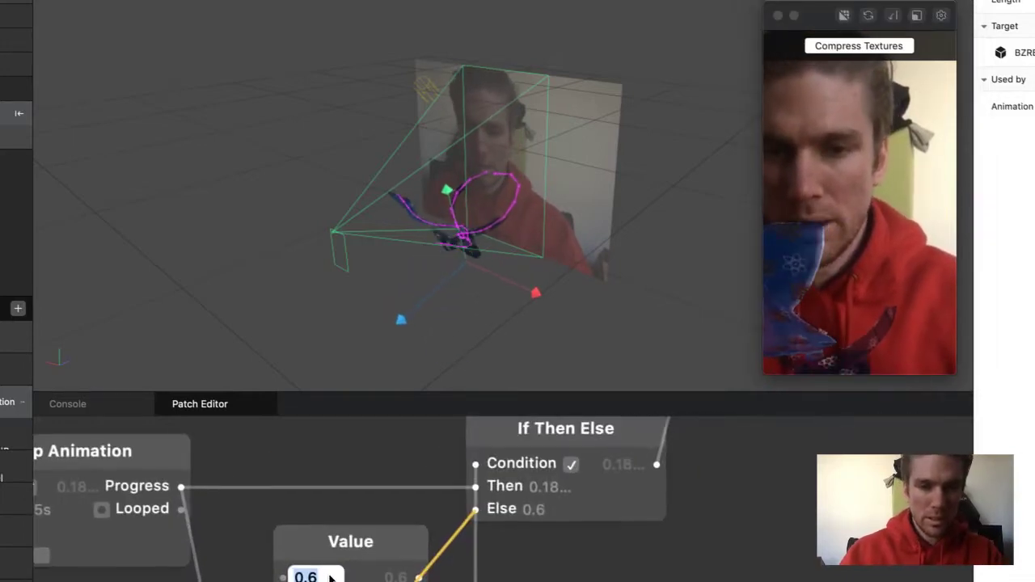
type("0.55")
key("Return")
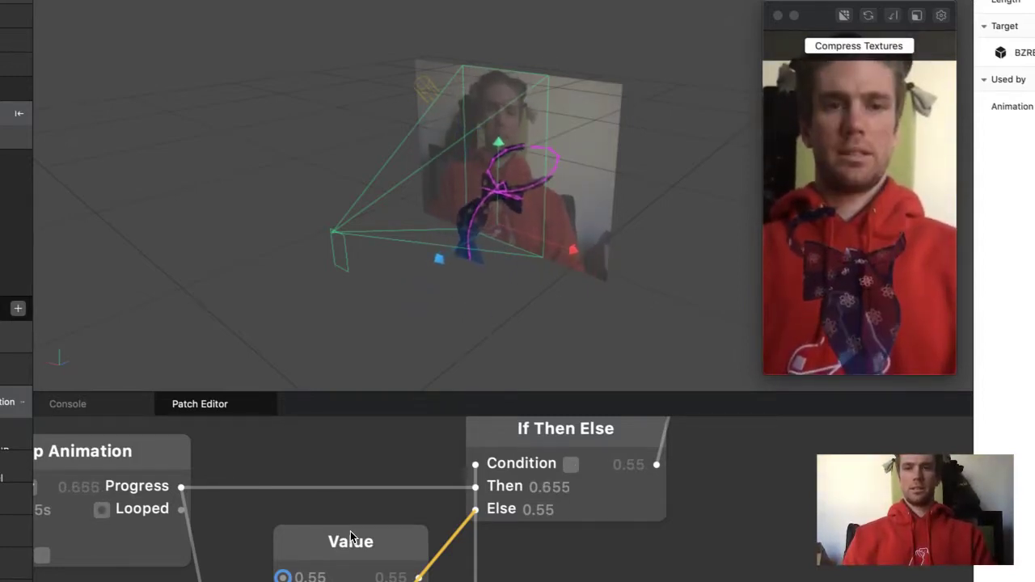
Step: Change the Value patch to 0.57
left_click(319, 577)
left_click(332, 577)
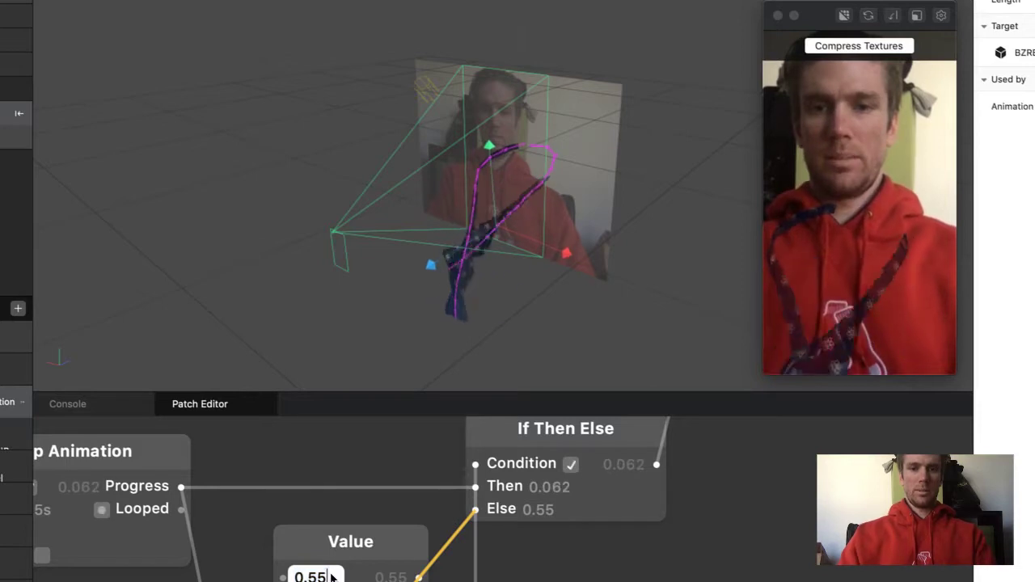
key("BackSpace")
type("7")
key("Return")
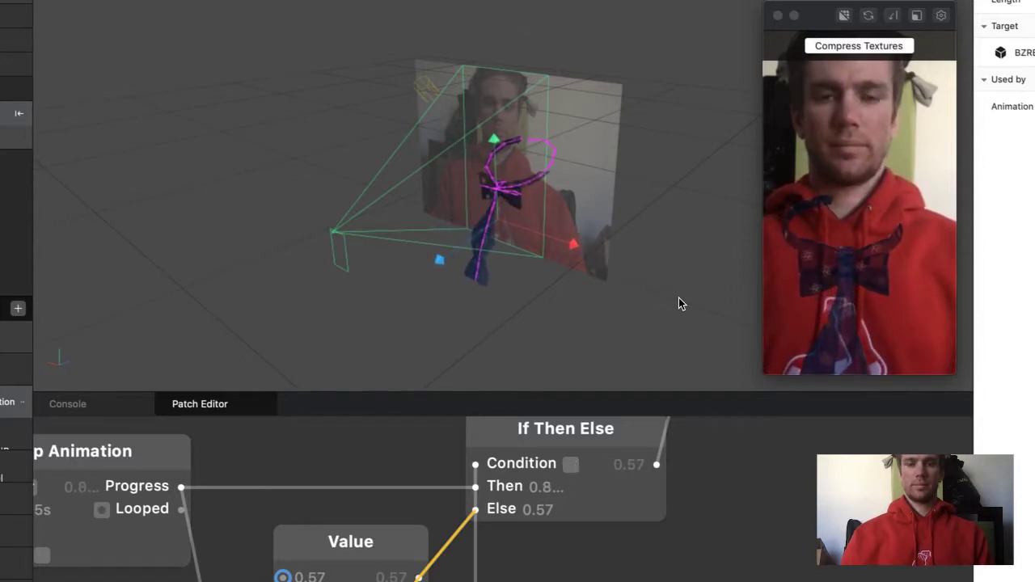
Step: Examine how the Value patch feeds the If Then Else and Greater or Equal patches while the tie animation plays
scroll(705, 532, "down", 3)
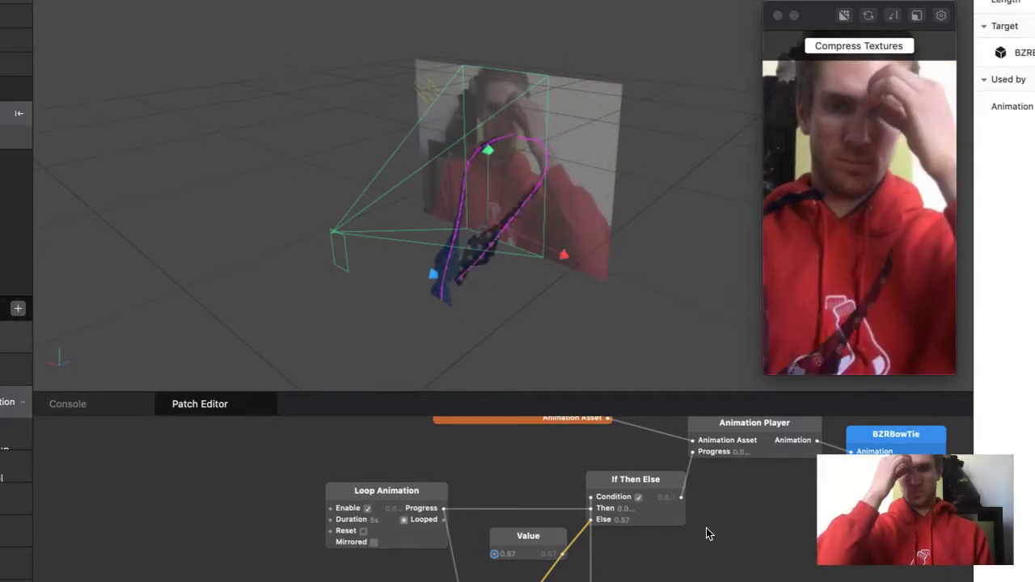
scroll(706, 527, "down", 3)
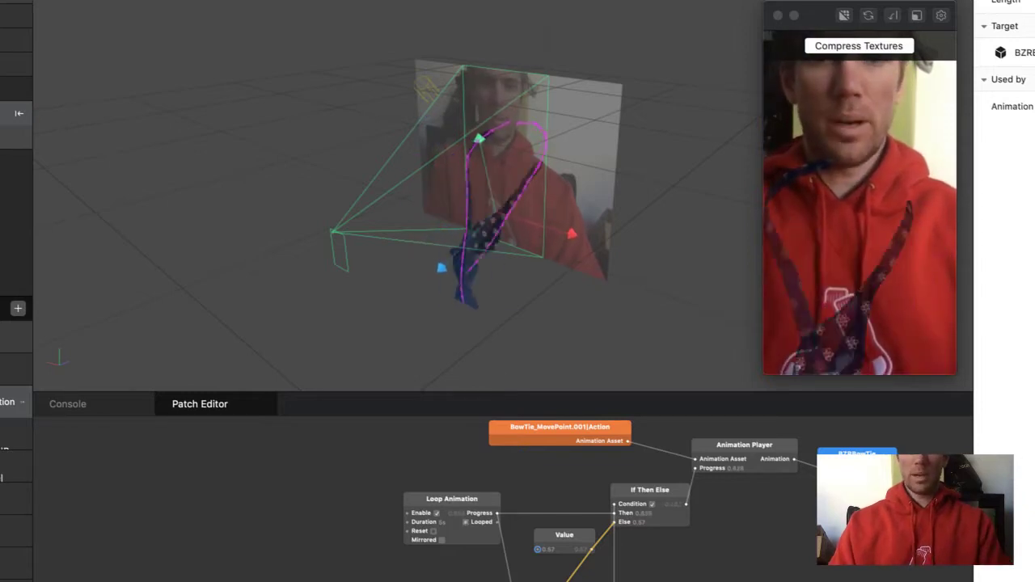
scroll(679, 573, "up", 5)
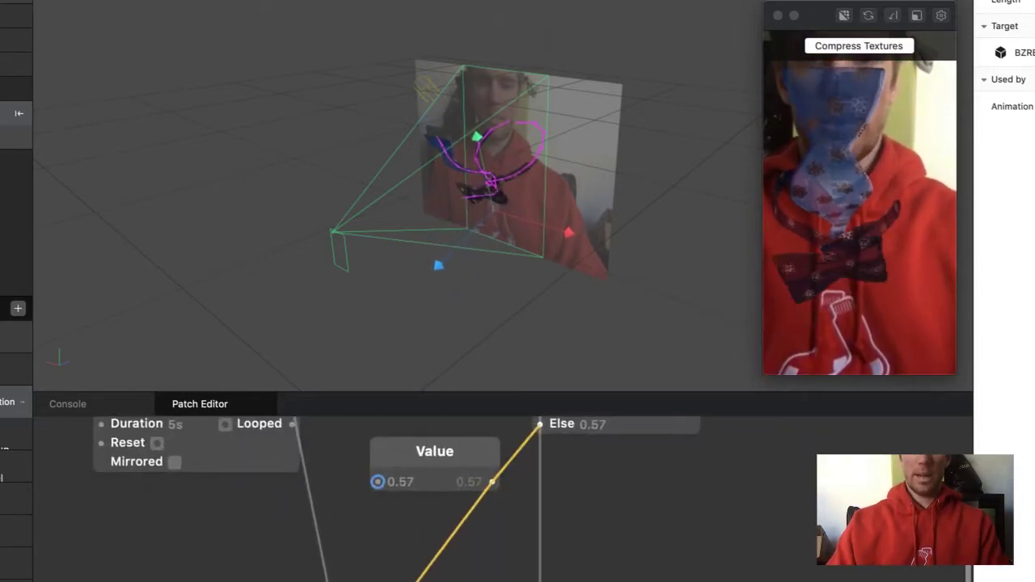
scroll(680, 573, "right", 3)
scroll(679, 573, "up", 4)
scroll(501, 497, "down", 3)
scroll(502, 497, "left", 4)
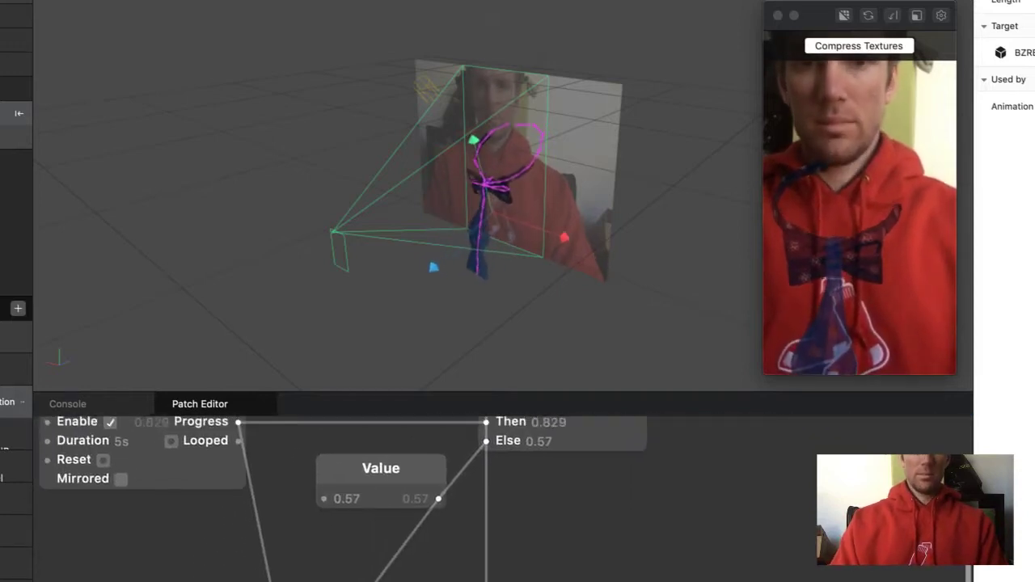
scroll(680, 573, "down", 3)
scroll(679, 573, "up", 2)
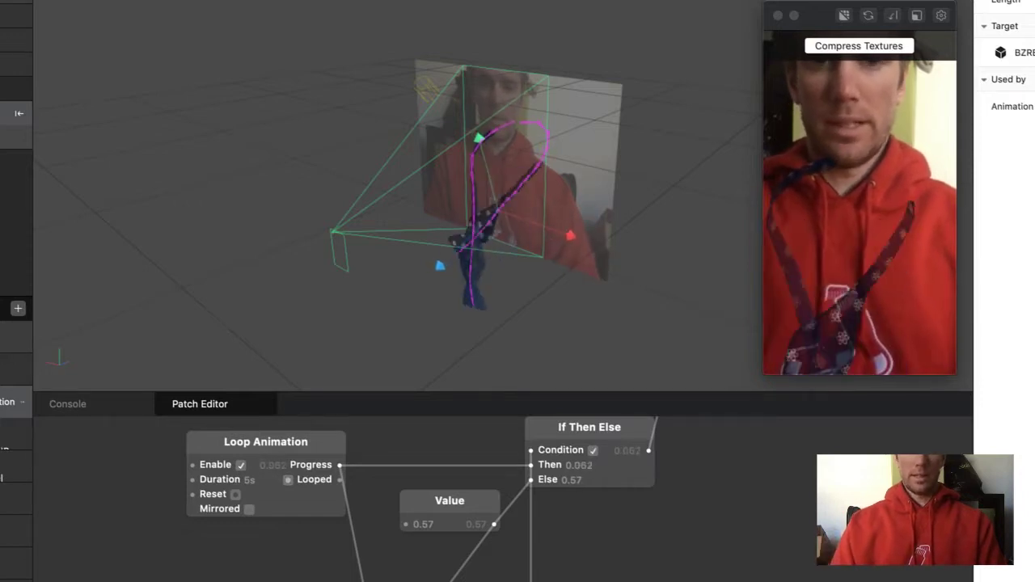
scroll(501, 498, "down", 3)
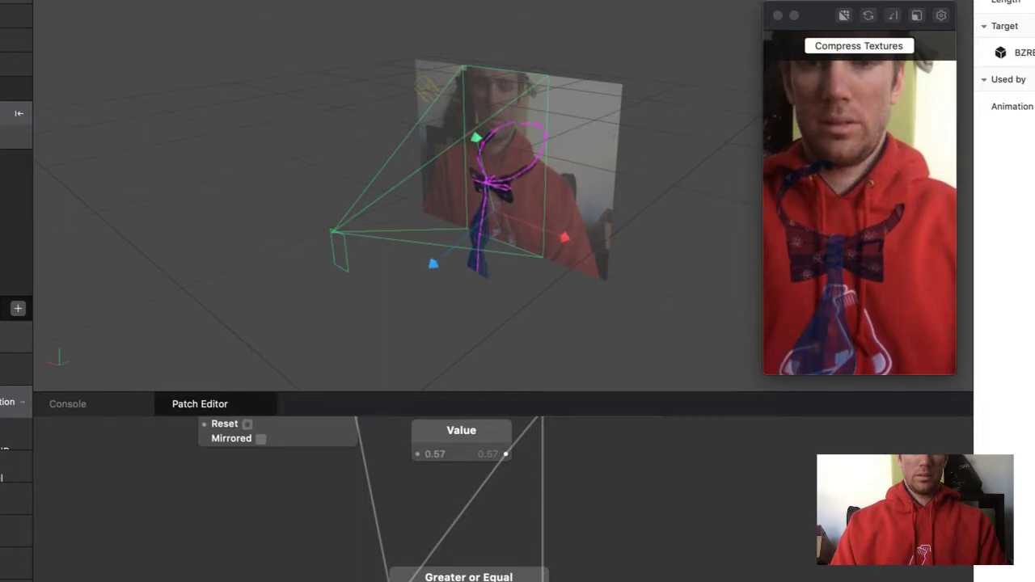
scroll(433, 498, "up", 1)
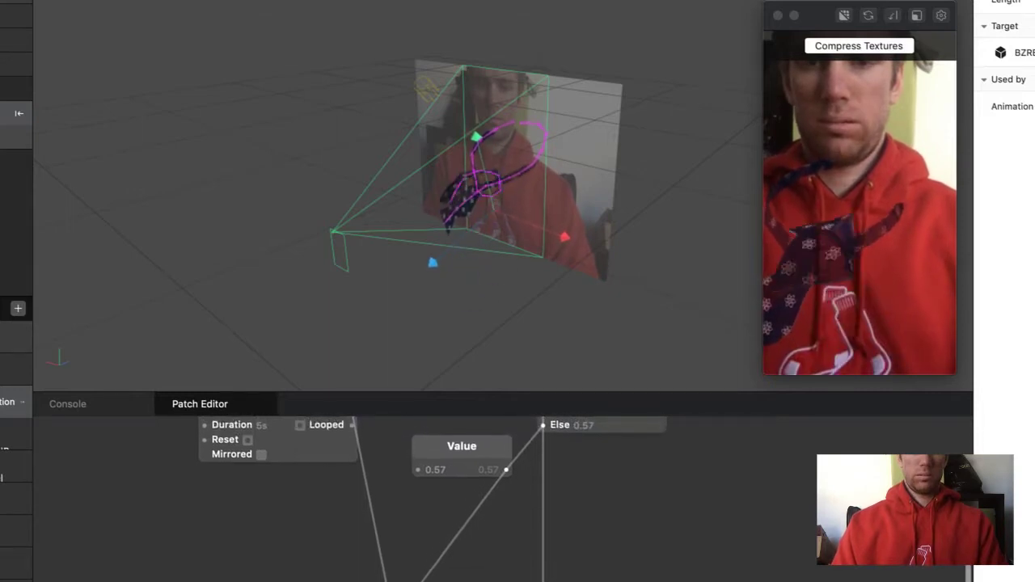
scroll(501, 498, "up", 2)
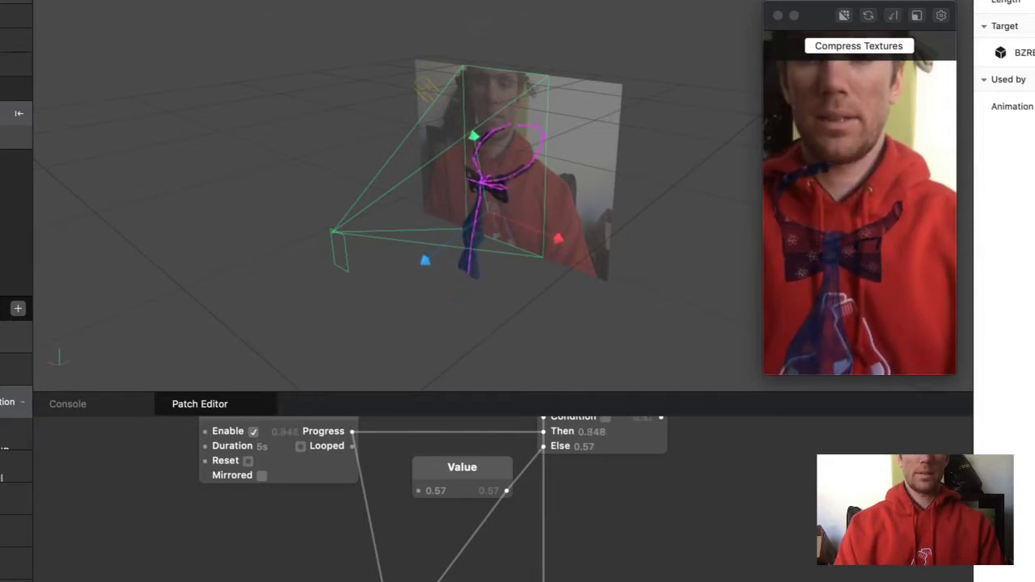
Step: Add a Less Or Equal patch and place it below the If Then Else patch
double_click(647, 571)
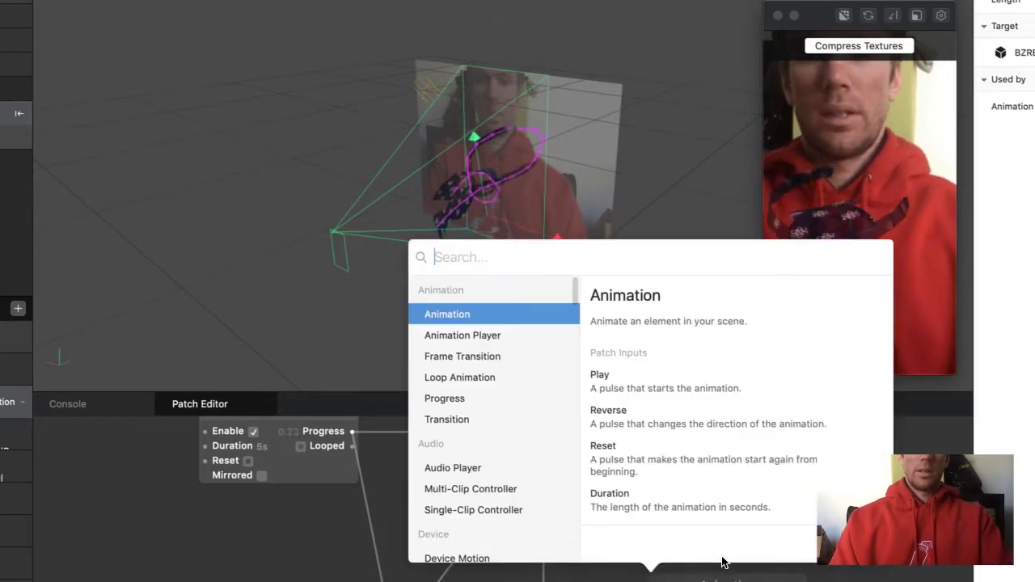
type("less")
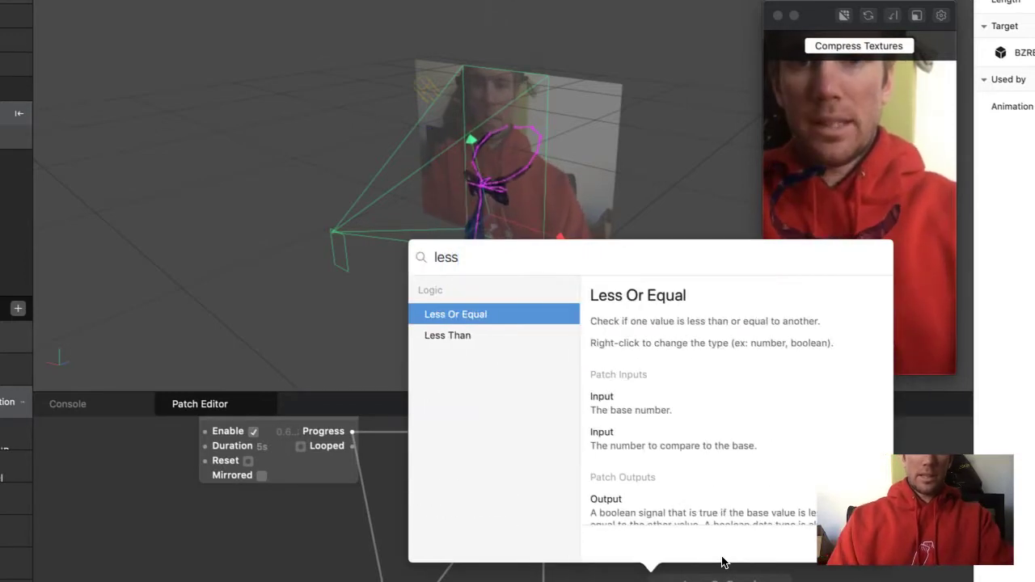
key("Return")
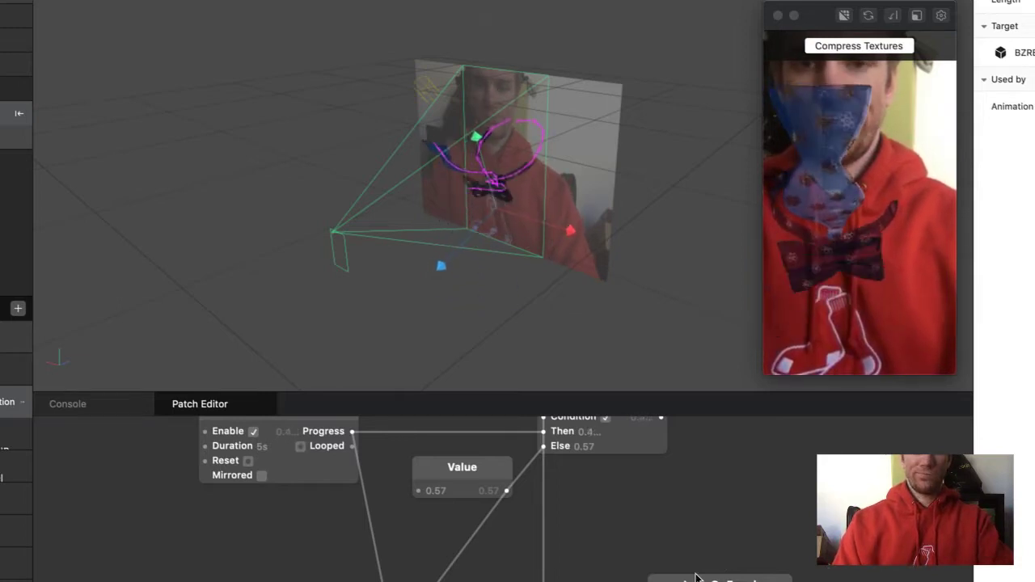
left_click_drag(688, 579, 626, 538)
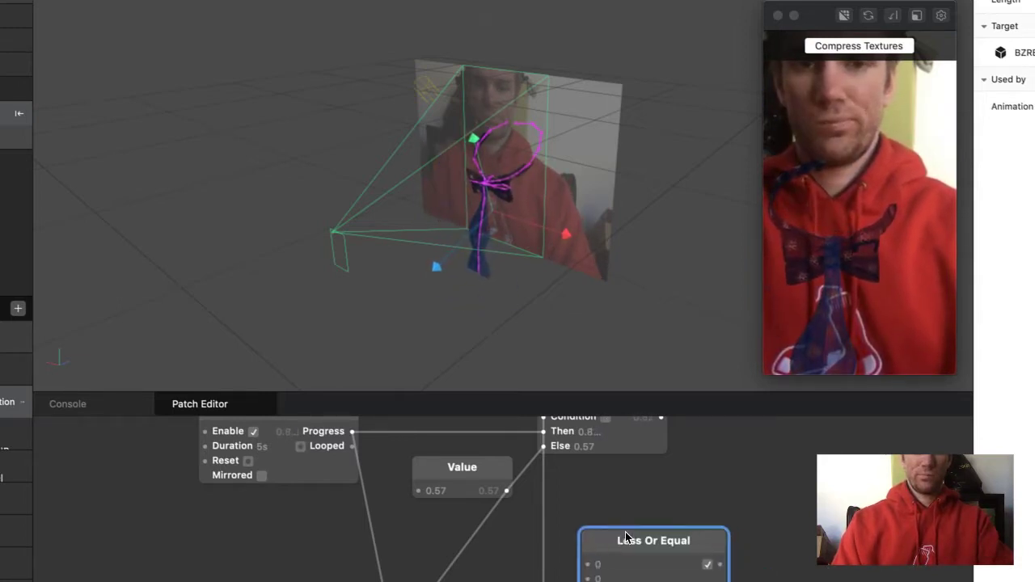
Step: Review the patch chain from Loop Animation through If Then Else and Animation Player to the BZRBowTie patch
scroll(414, 578, "down", 3)
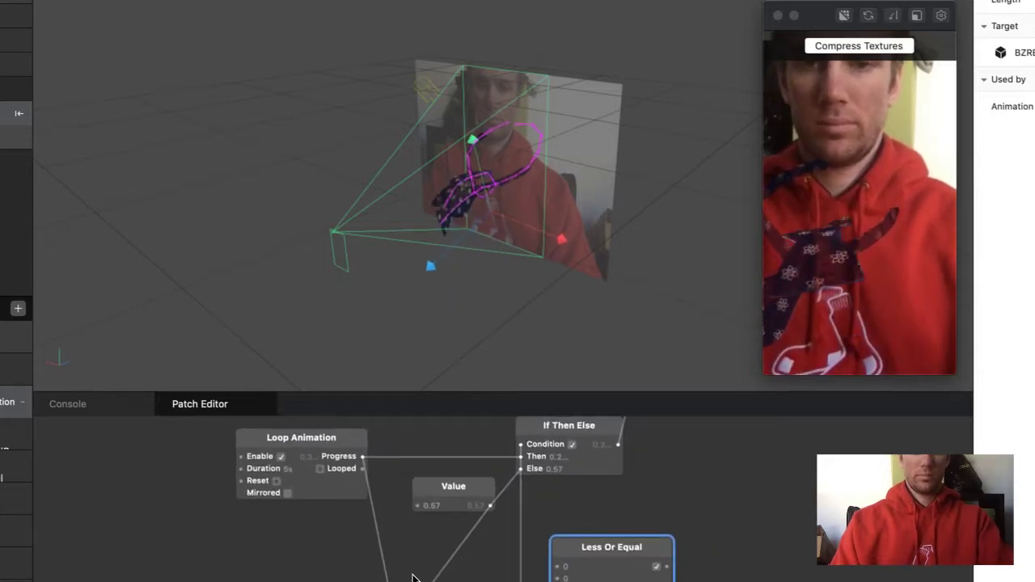
scroll(414, 577, "up", 2)
scroll(413, 577, "up", 3)
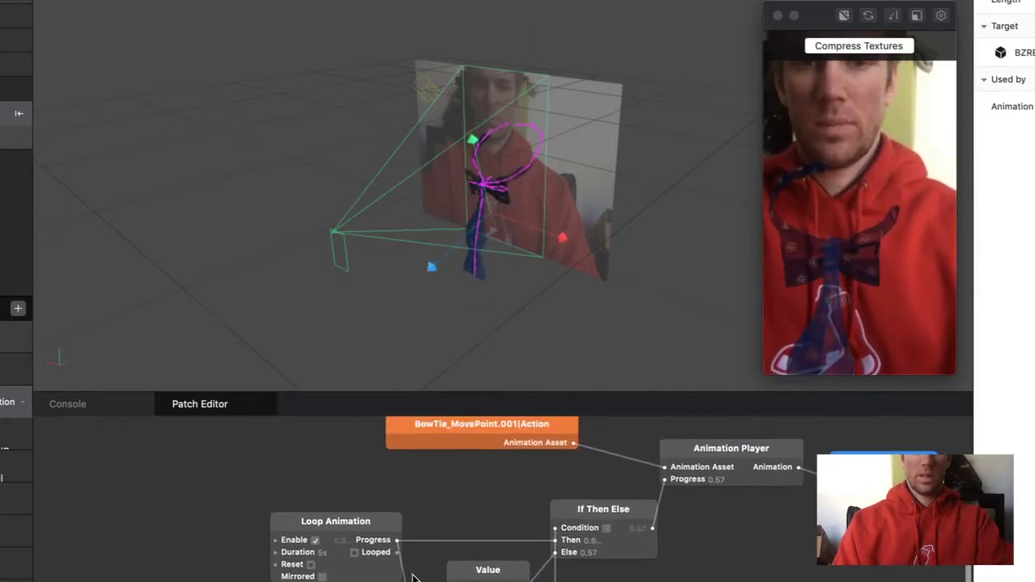
scroll(412, 578, "down", 2)
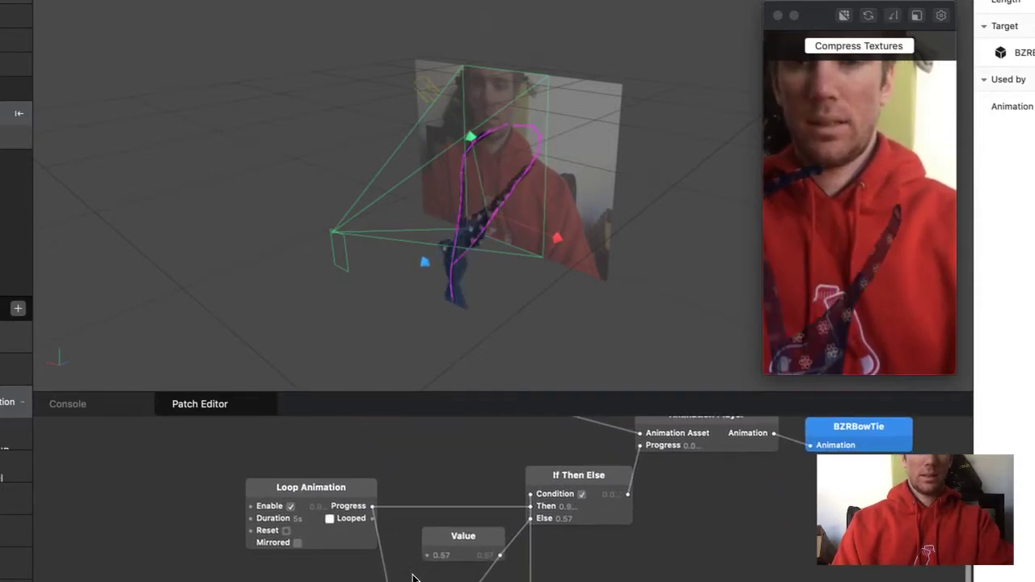
scroll(412, 578, "up", 3)
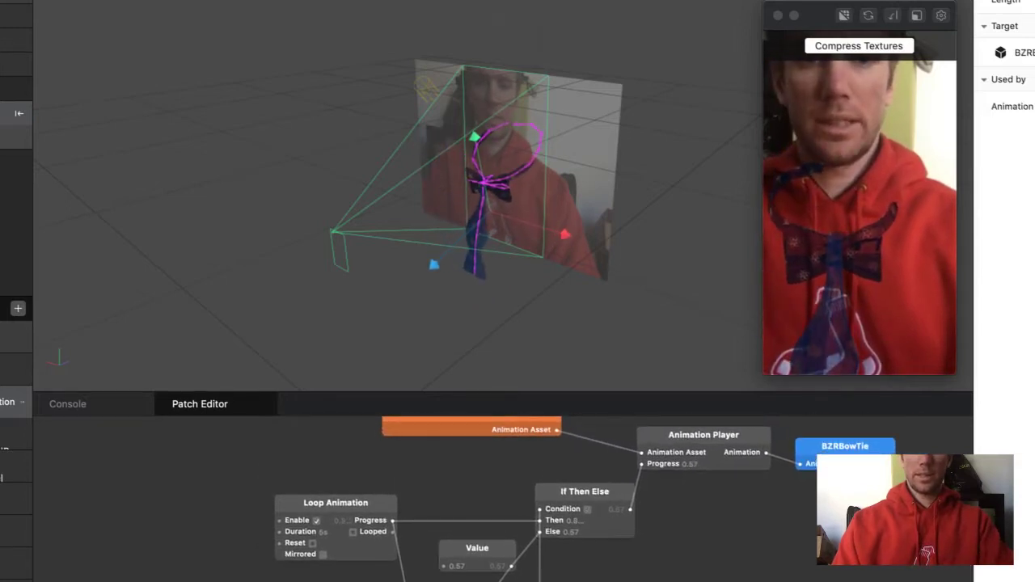
scroll(246, 578, "down", 3)
scroll(246, 578, "down", 5)
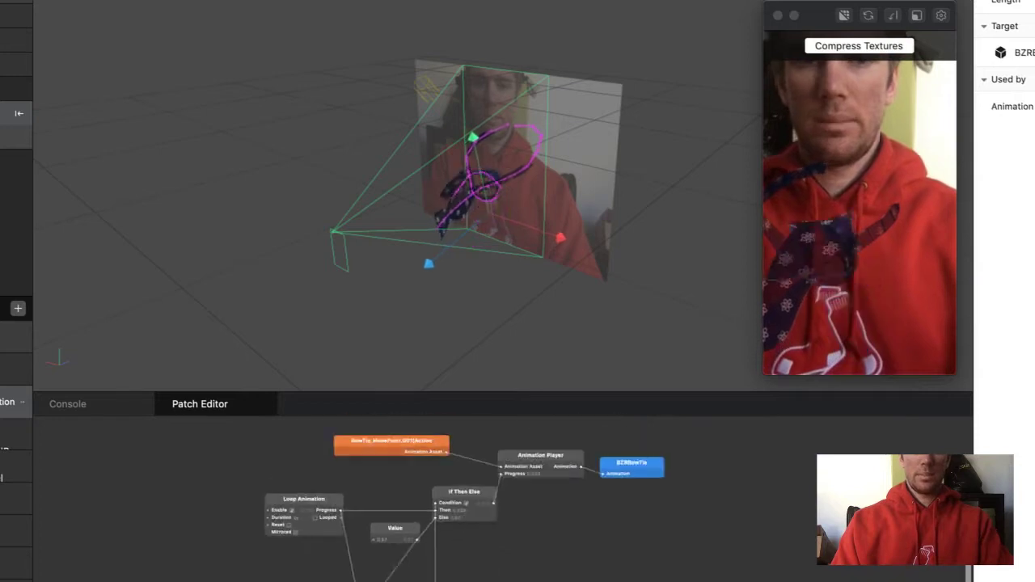
Step: Try copying and pasting the whole bow tie patch graph, and delete the pasted patches
scroll(246, 579, "left", 3)
left_click_drag(275, 444, 609, 581)
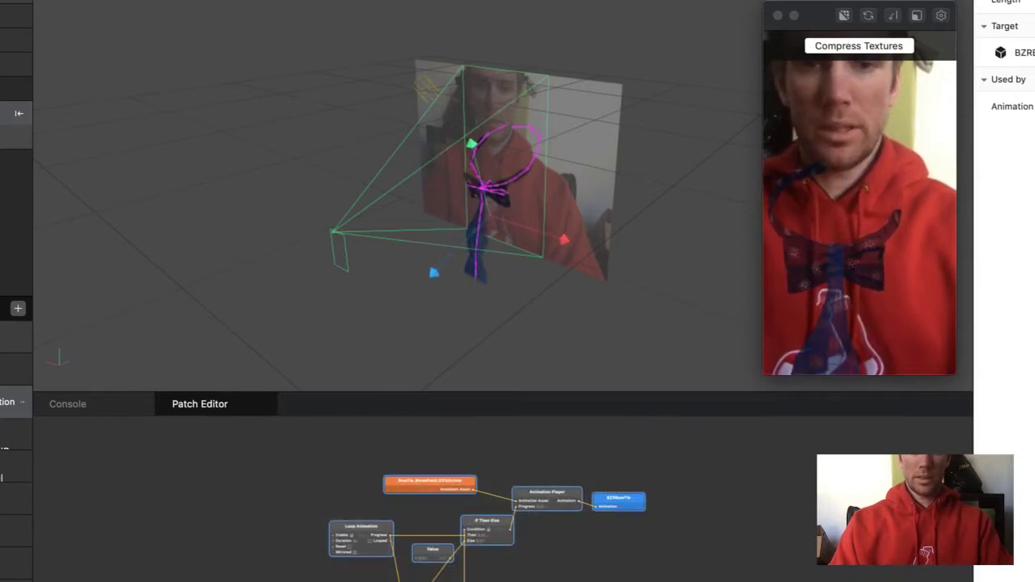
key("super+c")
key("super+v")
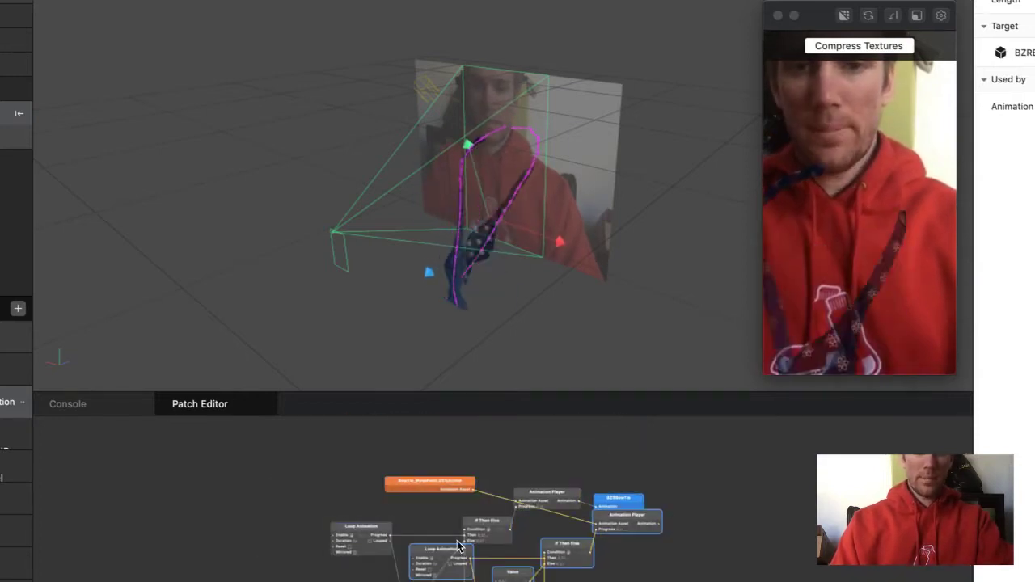
key("BackSpace")
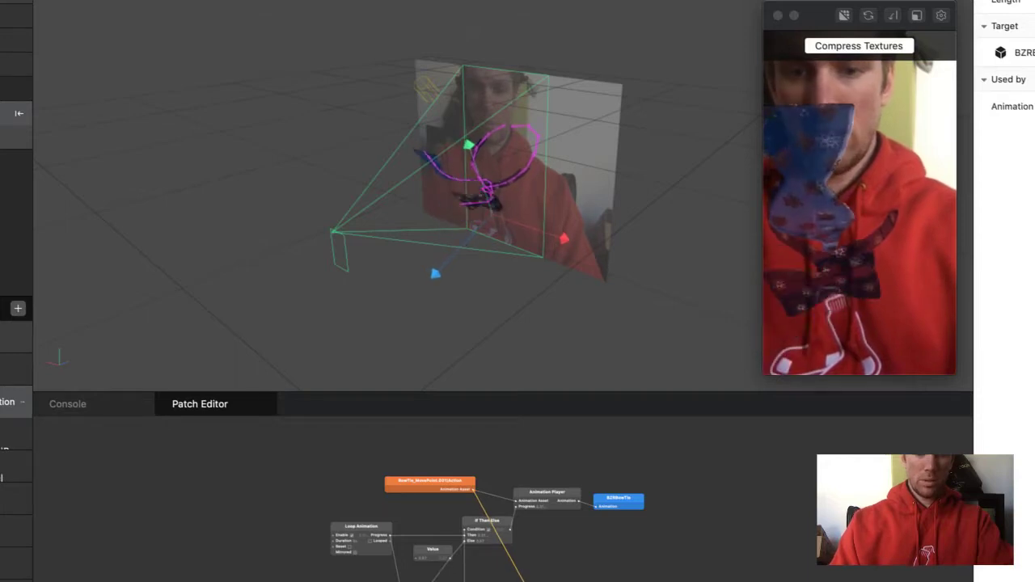
key("super+z")
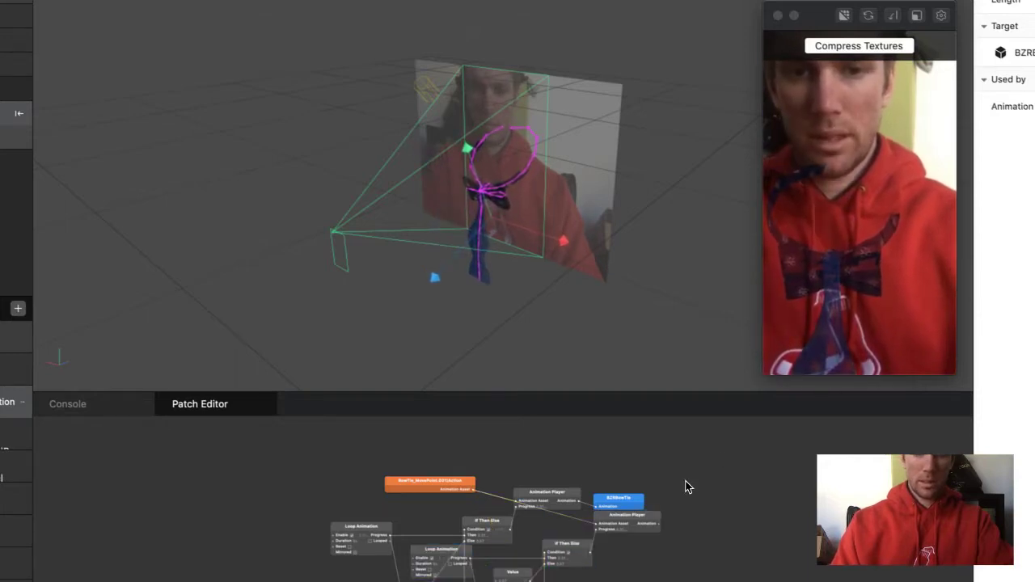
key("BackSpace")
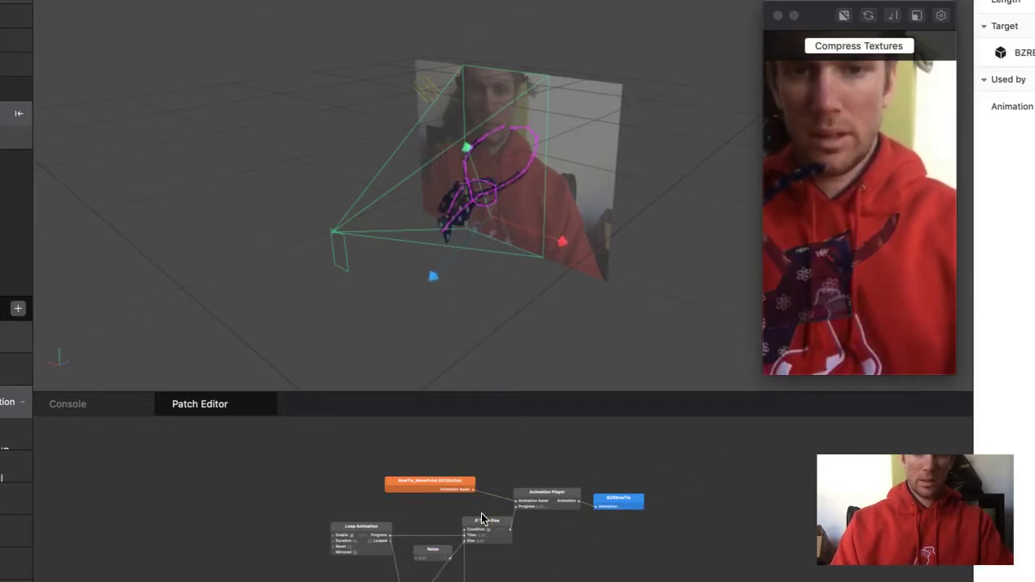
Step: Duplicate the complete bow tie patch graph, including Loop Animation, Value, If Then Else and Animation Player
scroll(485, 510, "up", 5)
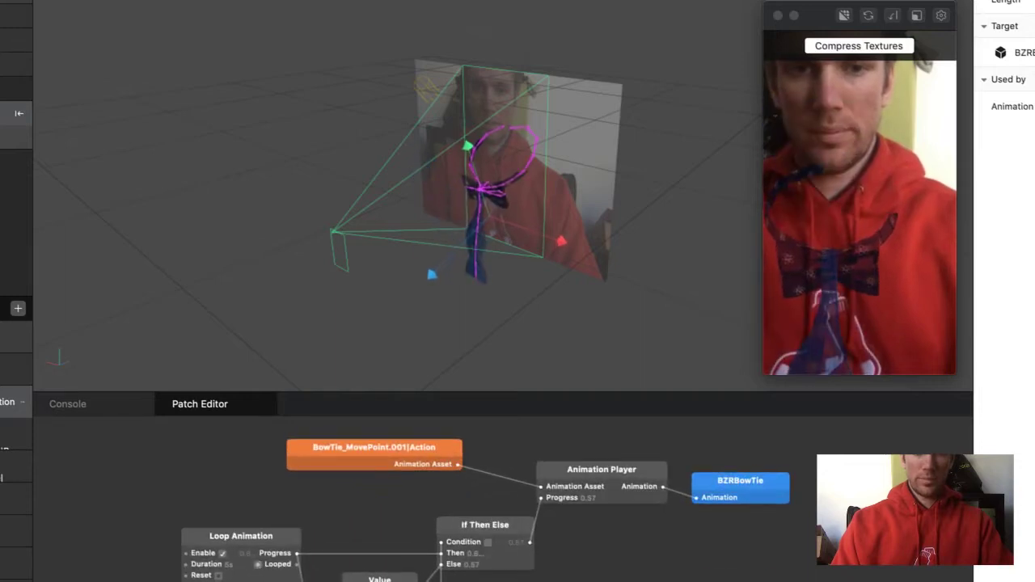
scroll(485, 558, "down", 5)
left_click_drag(678, 480, 254, 581)
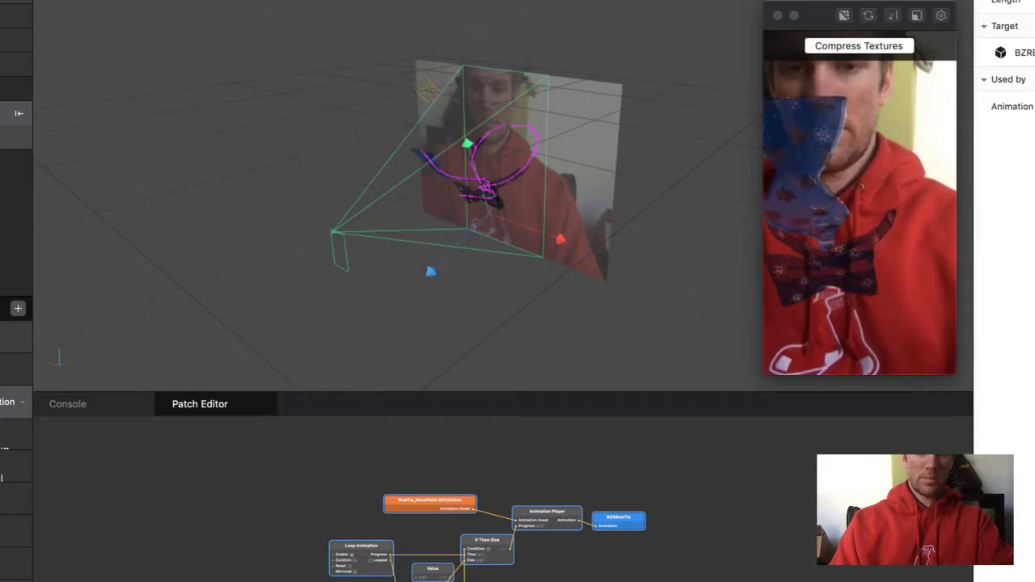
scroll(485, 518, "down", 2)
key("super+d")
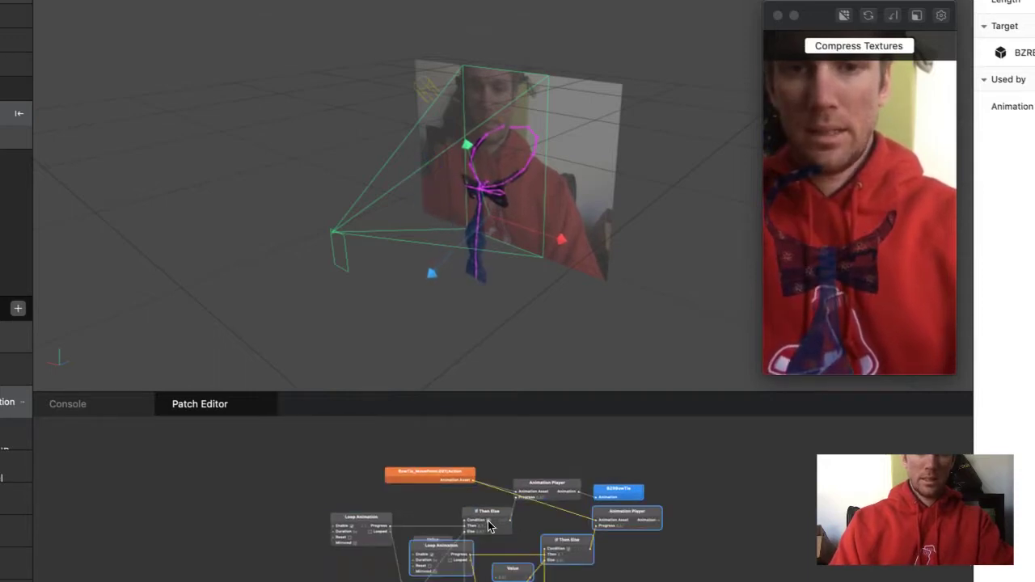
Step: Move the duplicated bow tie patch graph below the original and return to the original Loop Animation patch
key("Delete")
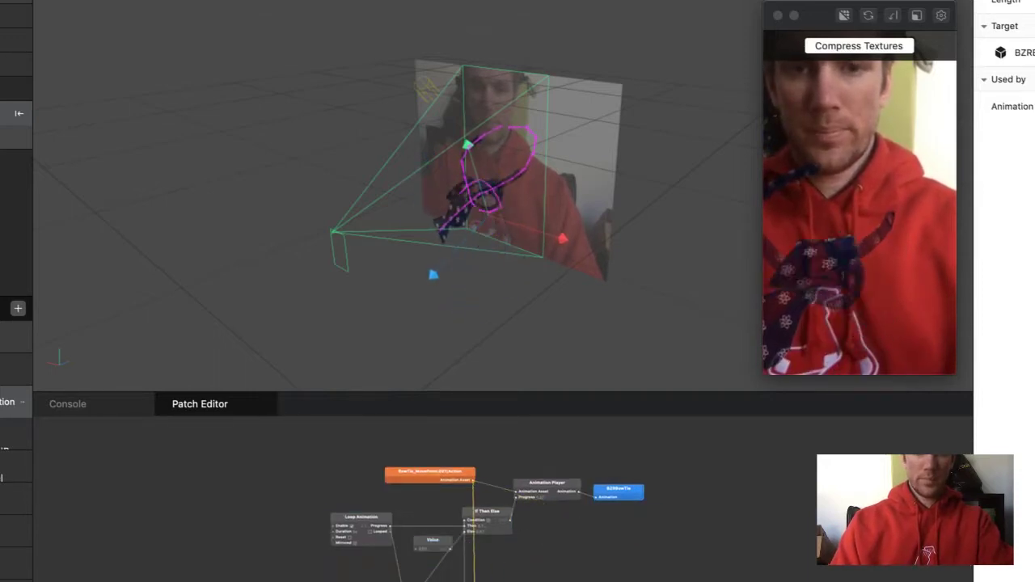
scroll(392, 481, "down", 10)
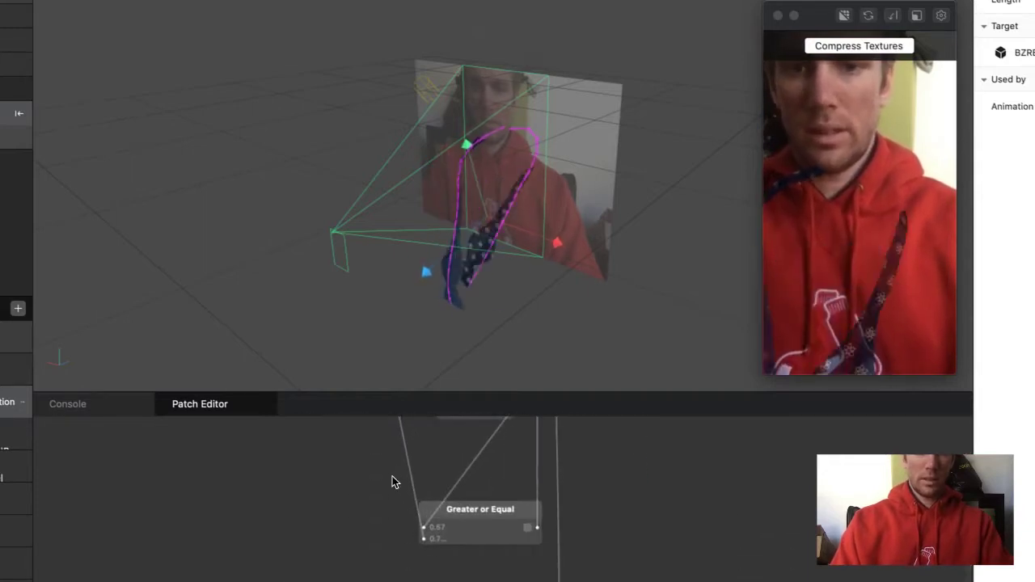
scroll(392, 482, "up", 5)
left_click(324, 574)
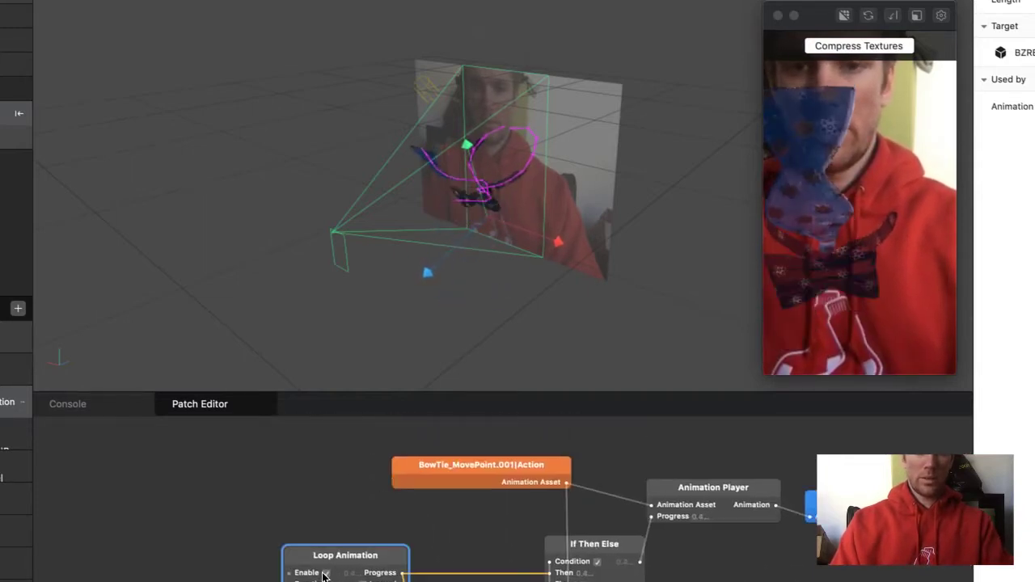
Step: Compare the original and duplicated graphs, examining Loop Animation, Value, Greater or Equal and If Then Else in each
scroll(326, 576, "down", 5)
scroll(326, 577, "up", 6)
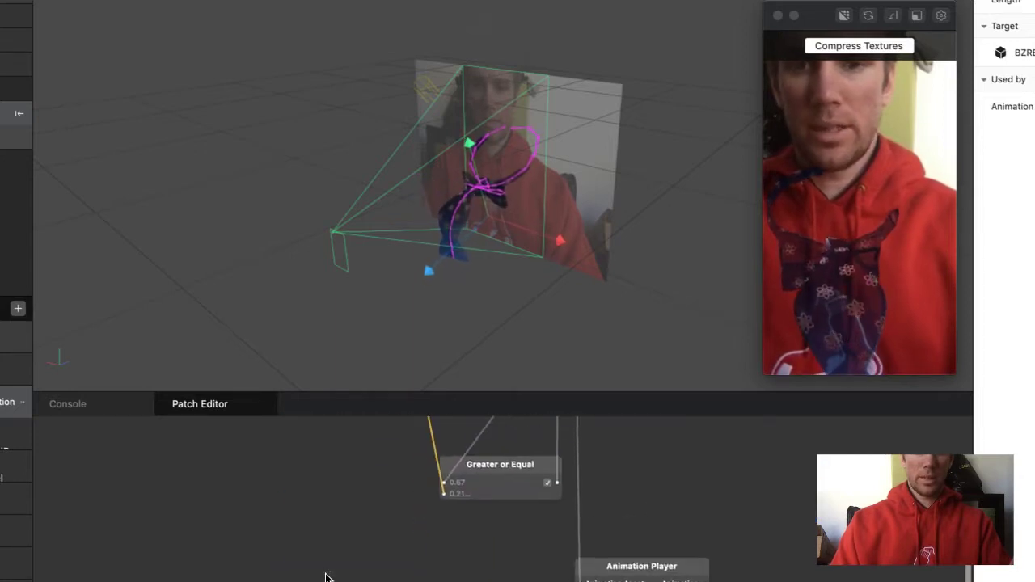
scroll(484, 498, "down", 5)
scroll(484, 498, "up", 5)
scroll(483, 499, "down", 4)
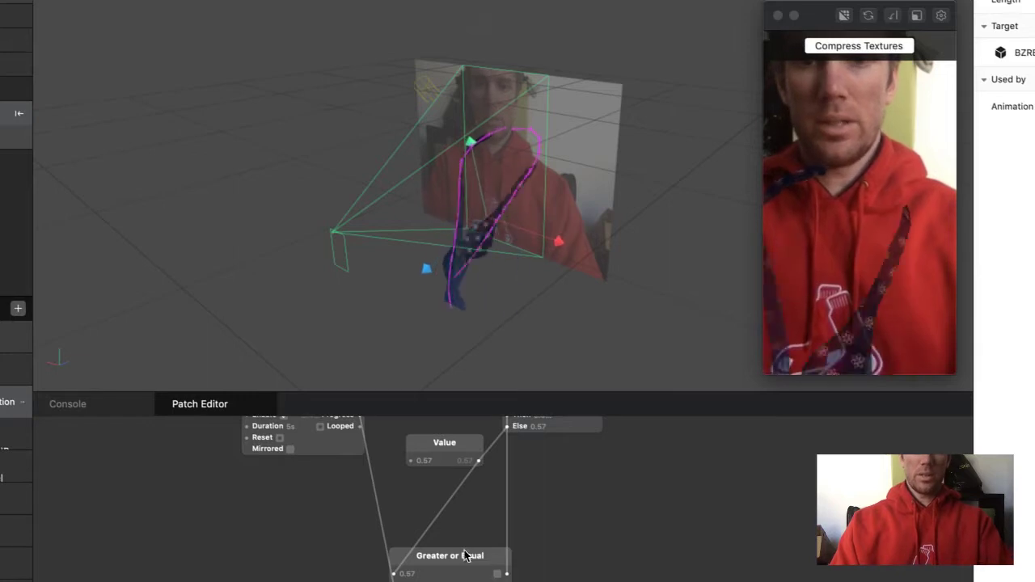
scroll(469, 557, "up", 2)
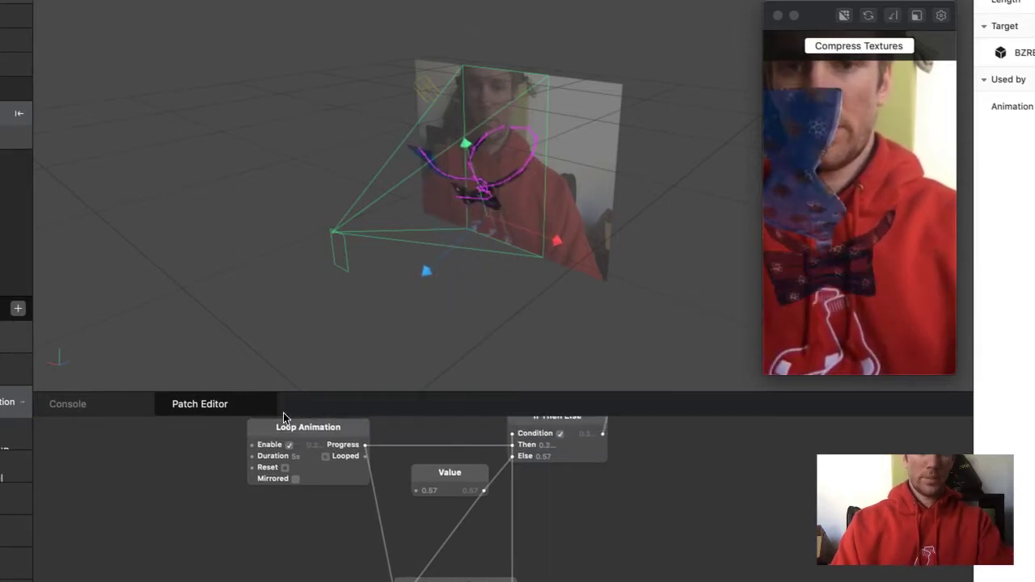
scroll(289, 451, "down", 4)
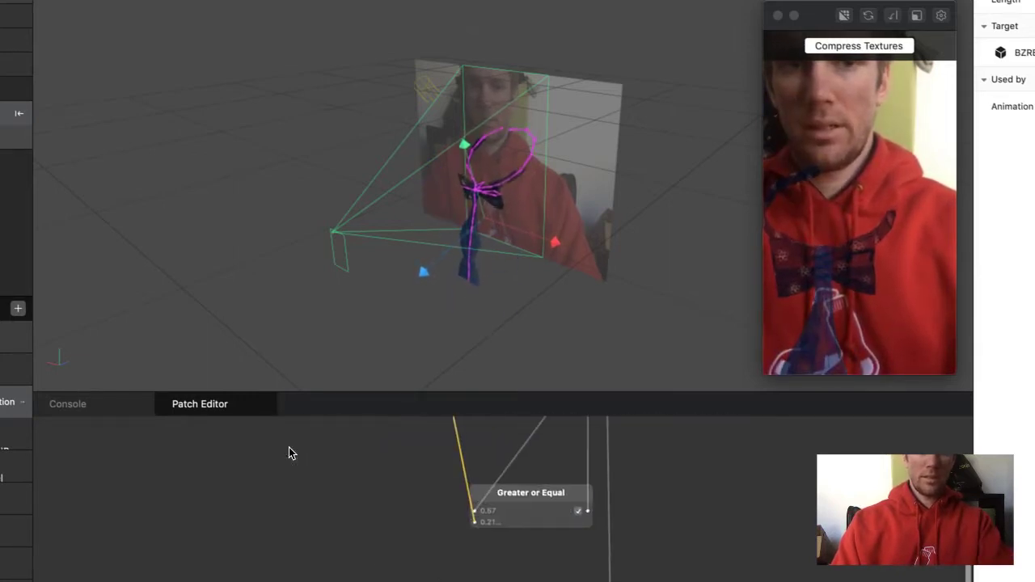
scroll(289, 451, "up", 5)
scroll(289, 451, "down", 5)
scroll(288, 453, "up", 5)
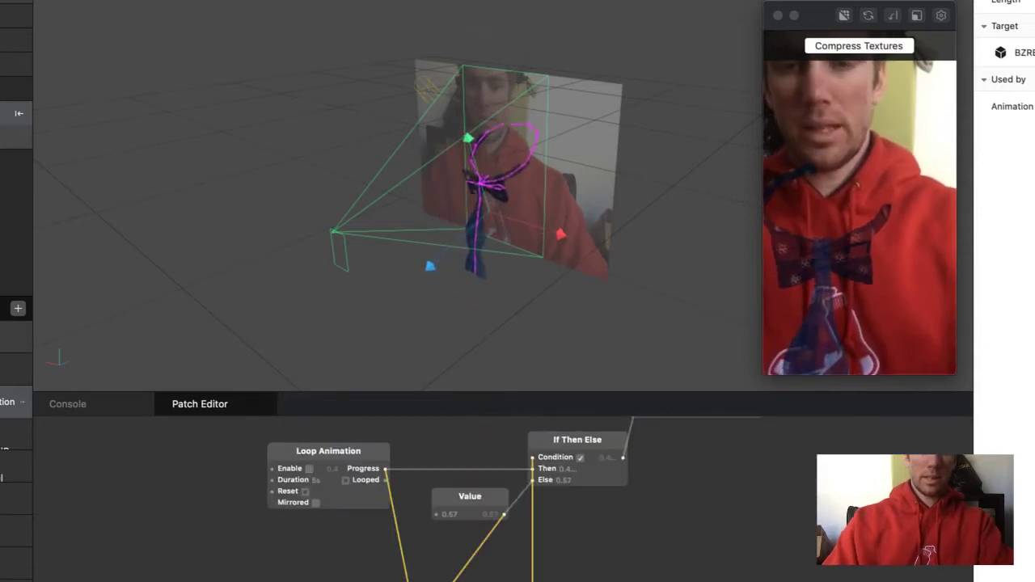
Step: Remove the duplicated graph's Greater or Equal patch and insert a Less Or Equal patch in its place
right_click(291, 455)
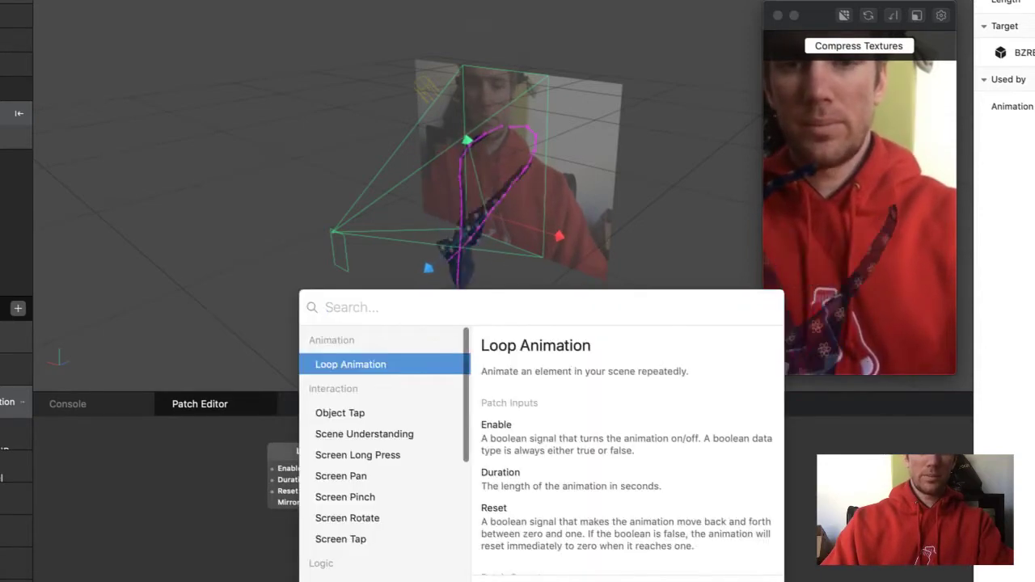
key("Escape")
key("Delete")
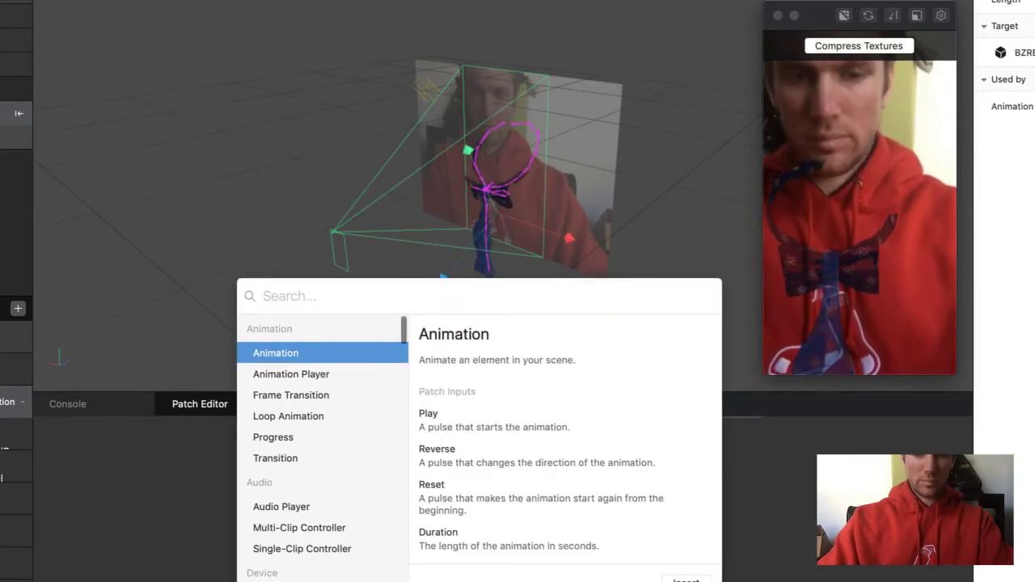
type("less")
key("Return")
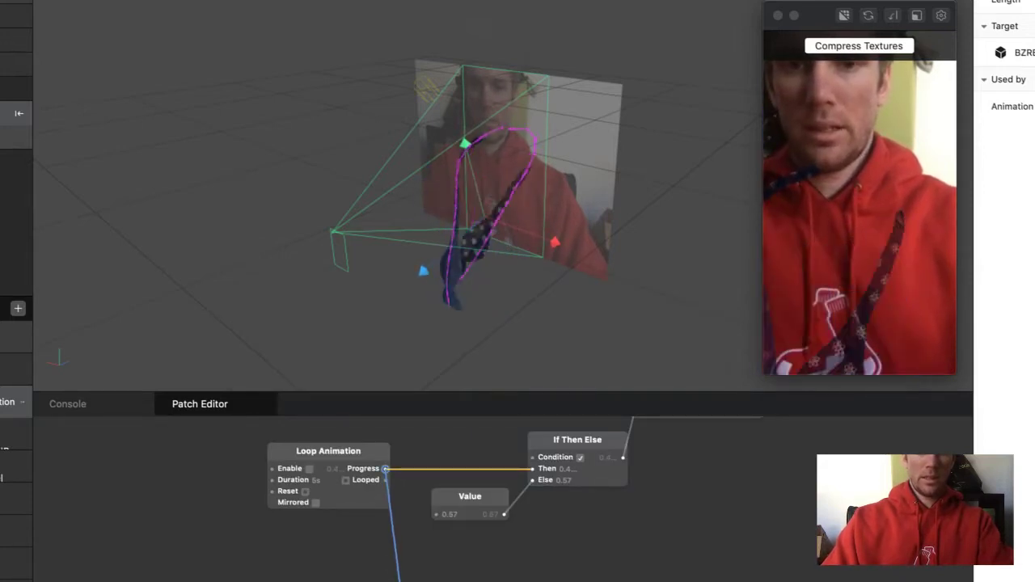
Step: Place Less Or Equal below Value, feed the duplicate Loop Animation's Progress into its second input, and set its first input to 0.57
left_click_drag(401, 581, 465, 565)
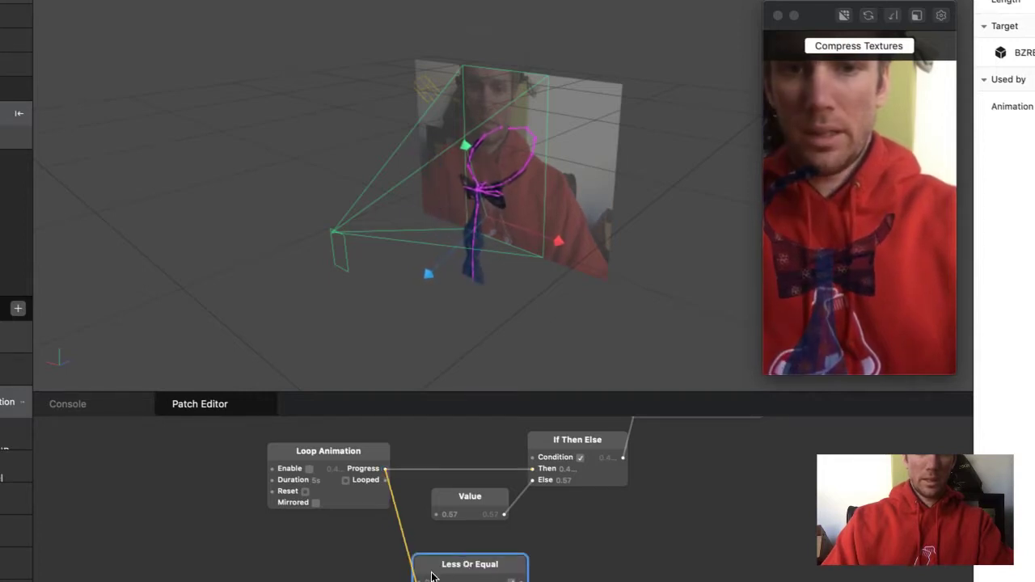
left_click(429, 580)
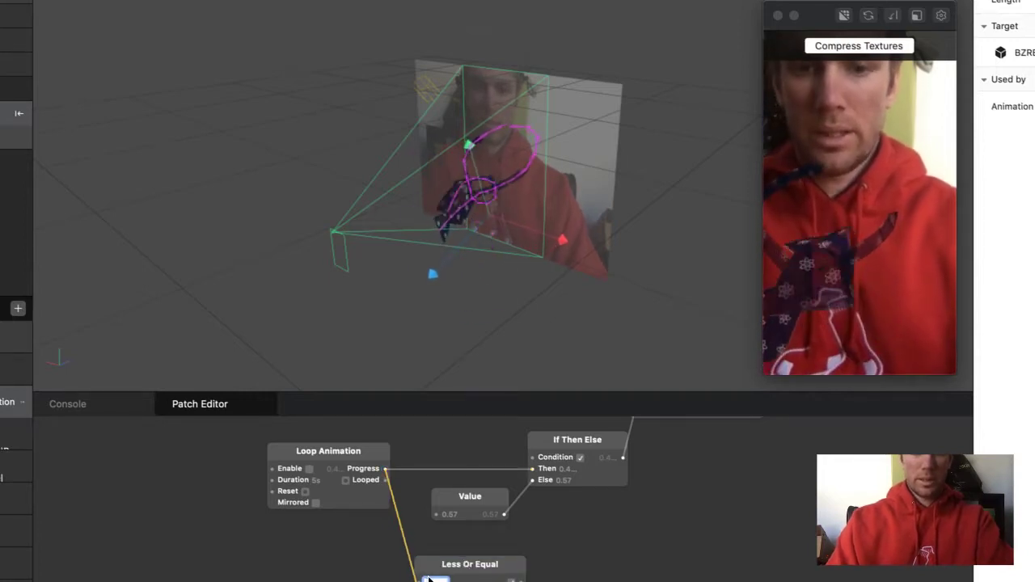
type("0.57")
key("Return")
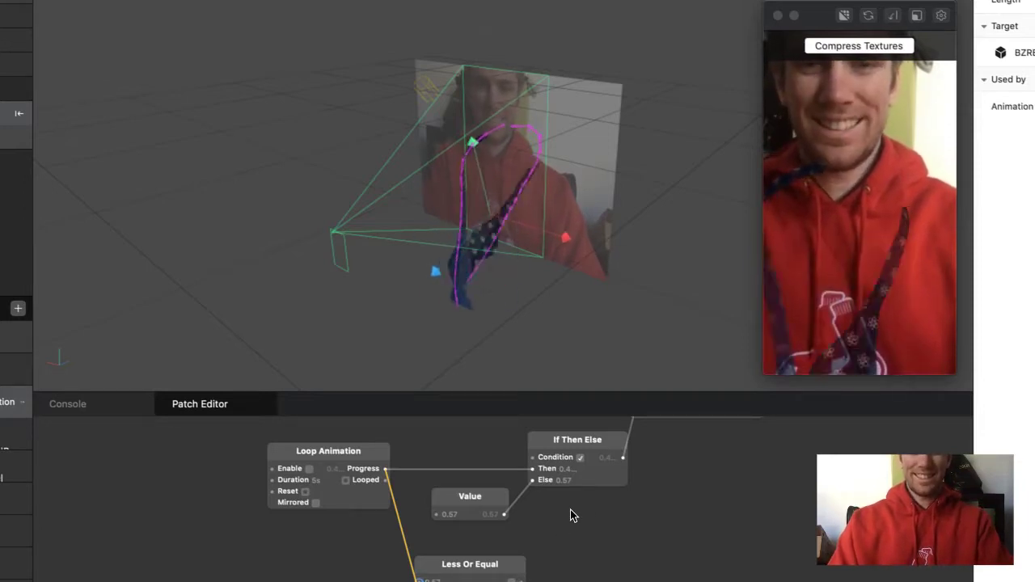
Step: Shift the Less Or Equal patch and connect its output to the Condition input of the duplicated If Then Else
scroll(571, 512, "up", 5)
scroll(570, 515, "right", 1)
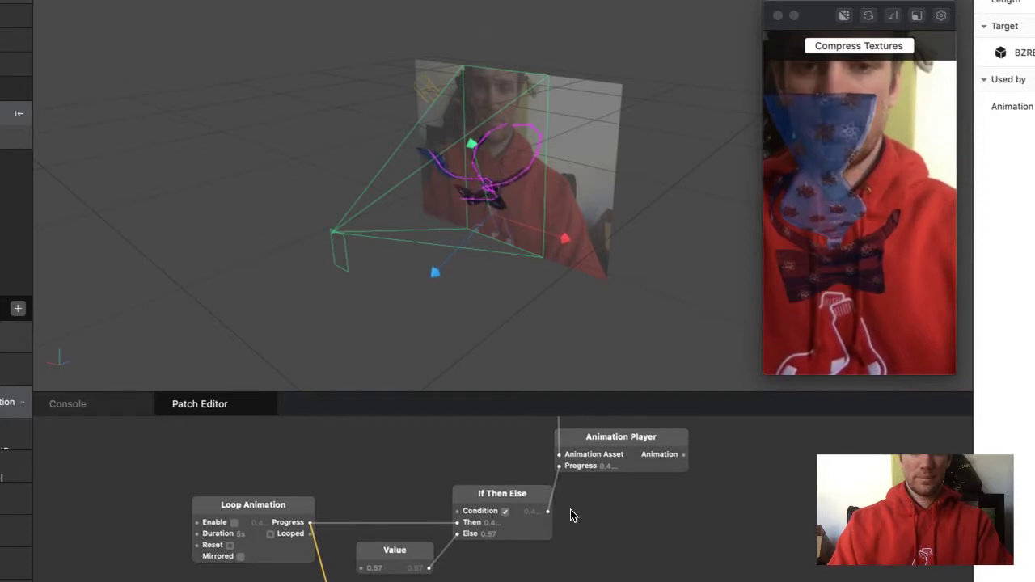
left_click_drag(326, 581, 310, 581)
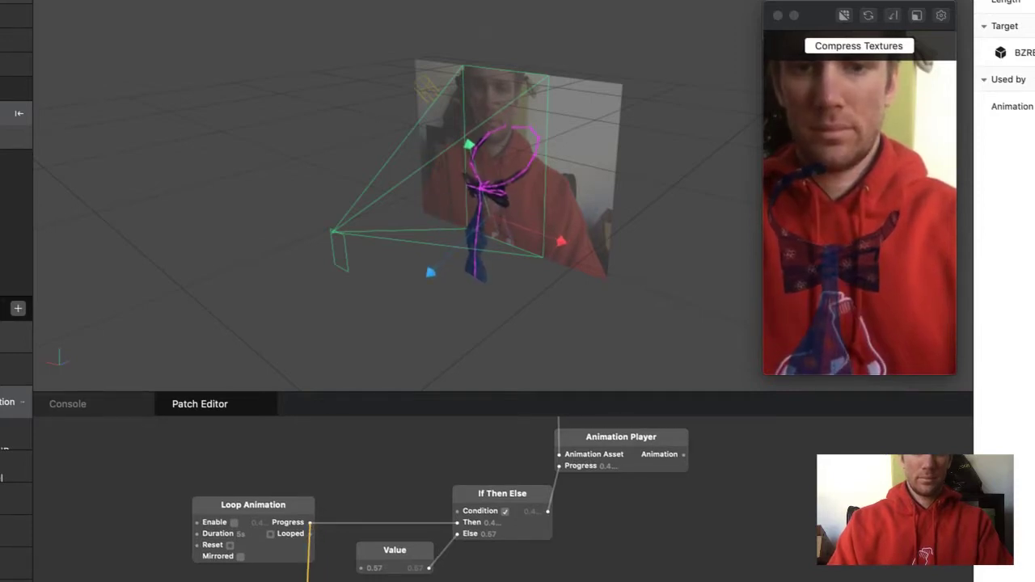
left_click_drag(429, 581, 458, 511)
Step: Turn off Enable on the original Loop Animation and turn it on for the duplicated Loop Animation
scroll(280, 529, "left", 5)
scroll(280, 529, "down", 2)
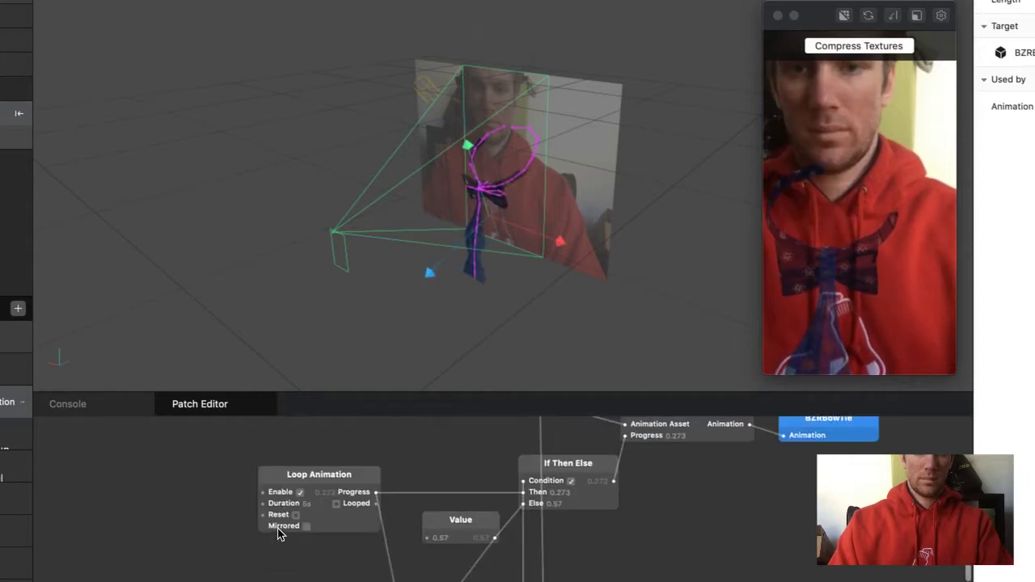
left_click(315, 492)
scroll(502, 498, "up", 3)
scroll(501, 498, "right", 1)
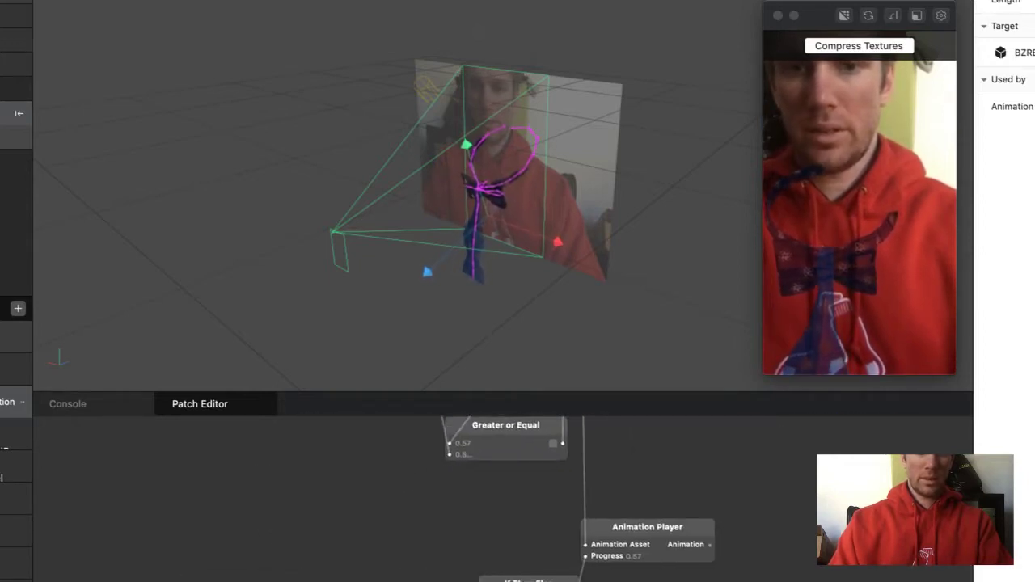
scroll(349, 553, "down", 2)
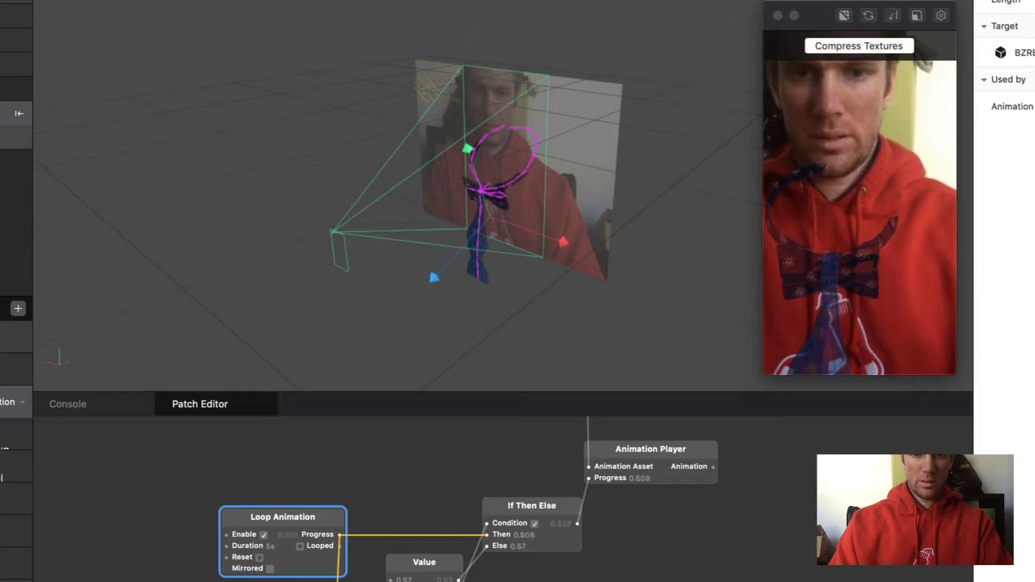
Step: Connect the duplicated Animation Player's Animation output to the BZRBowTie patch in place of the original player
scroll(537, 579, "up", 2)
scroll(537, 580, "right", 2)
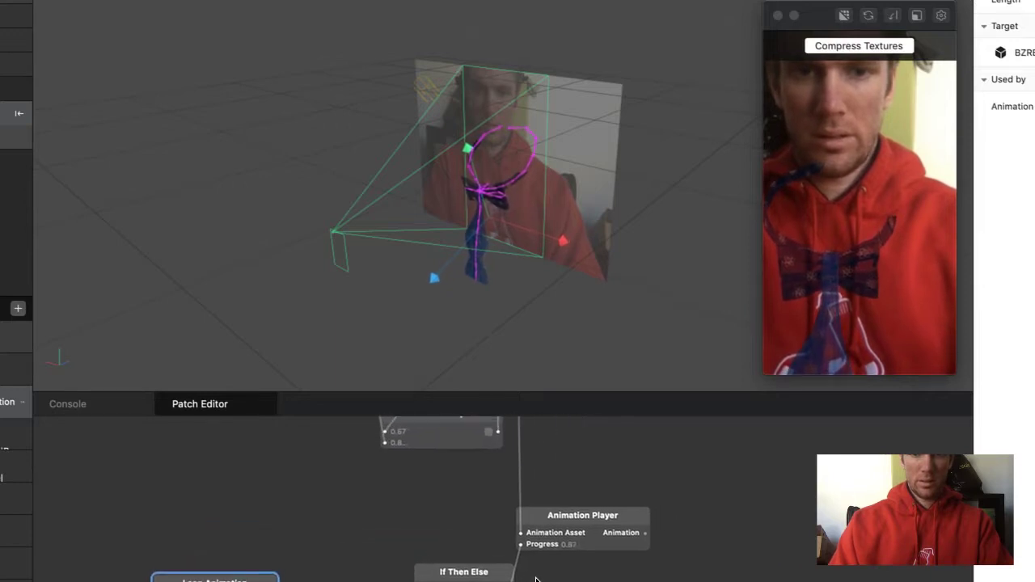
scroll(536, 579, "up", 6)
scroll(536, 579, "right", 2)
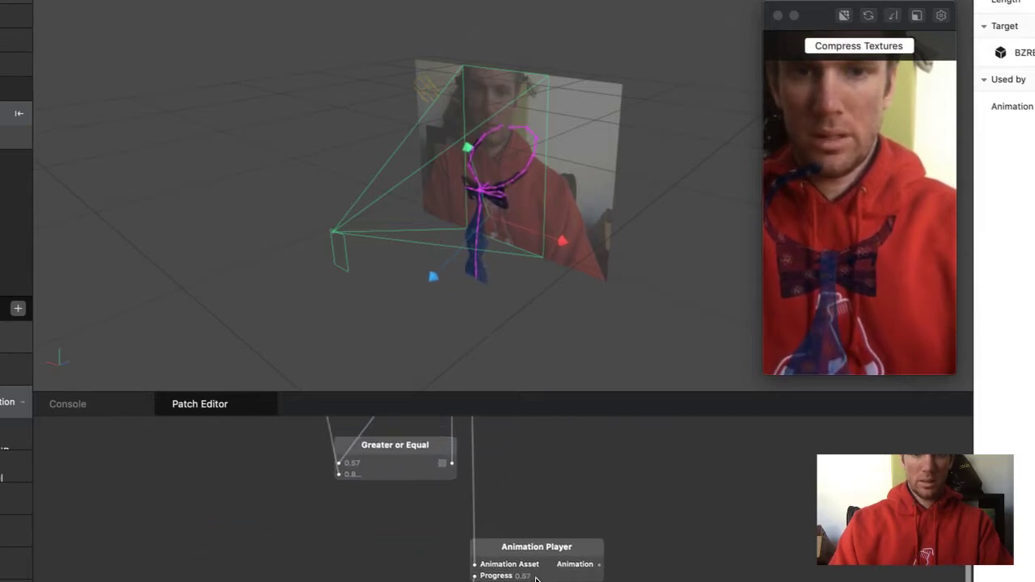
scroll(536, 579, "right", 3)
scroll(536, 579, "down", 3)
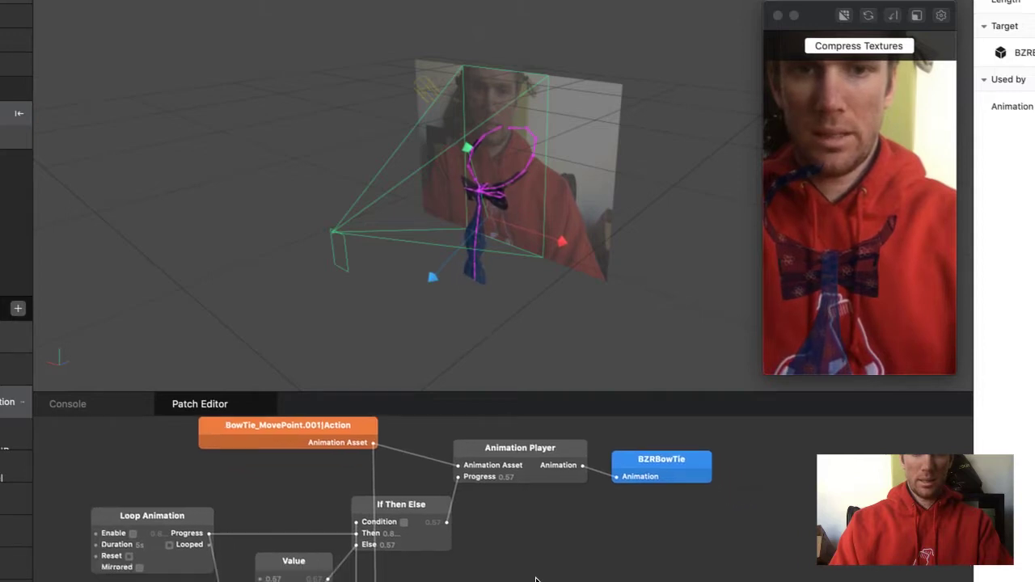
scroll(536, 580, "down", 1)
scroll(536, 580, "up", 1)
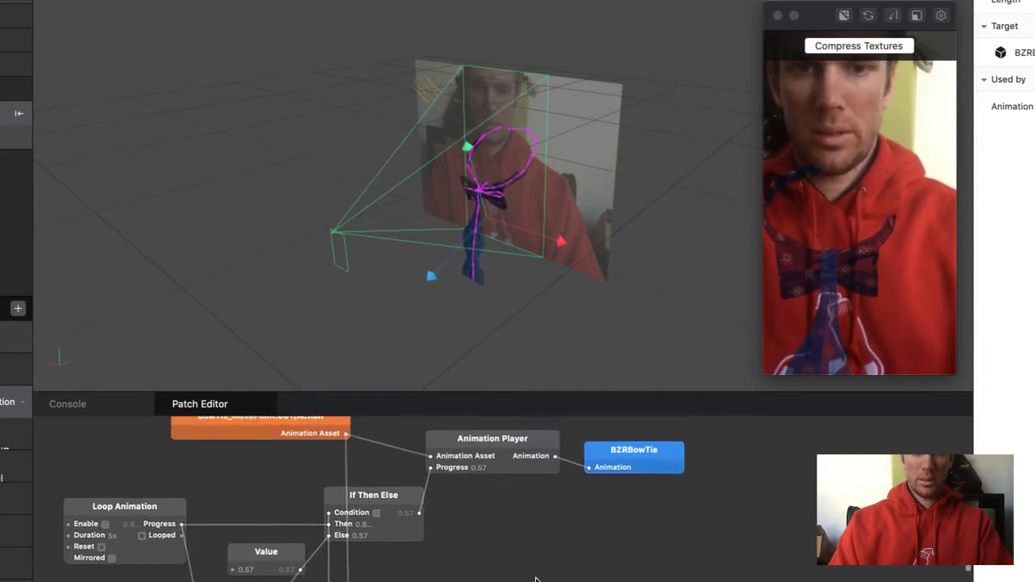
scroll(536, 579, "down", 5)
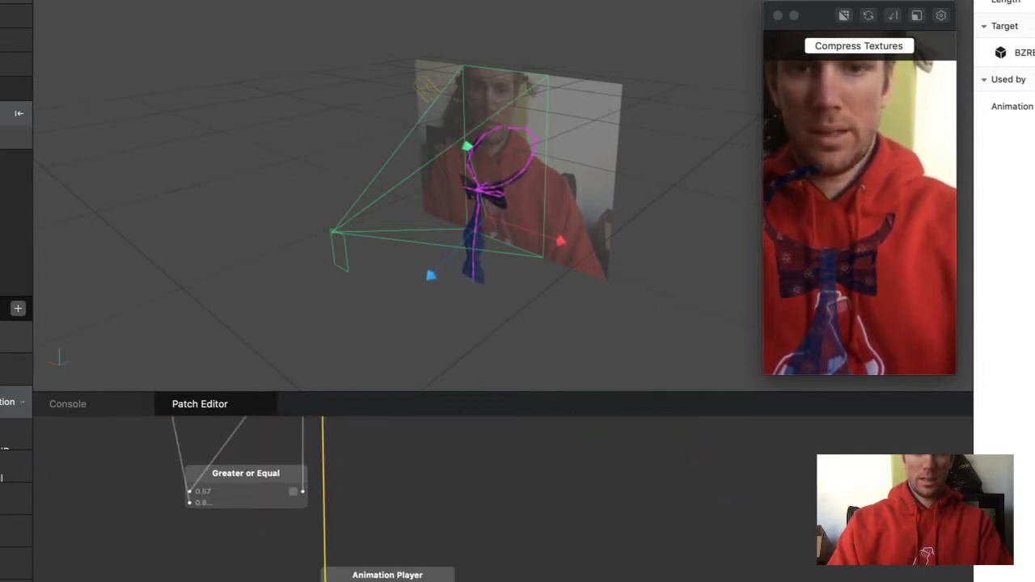
scroll(531, 522, "up", 5)
left_click_drag(530, 522, 504, 495)
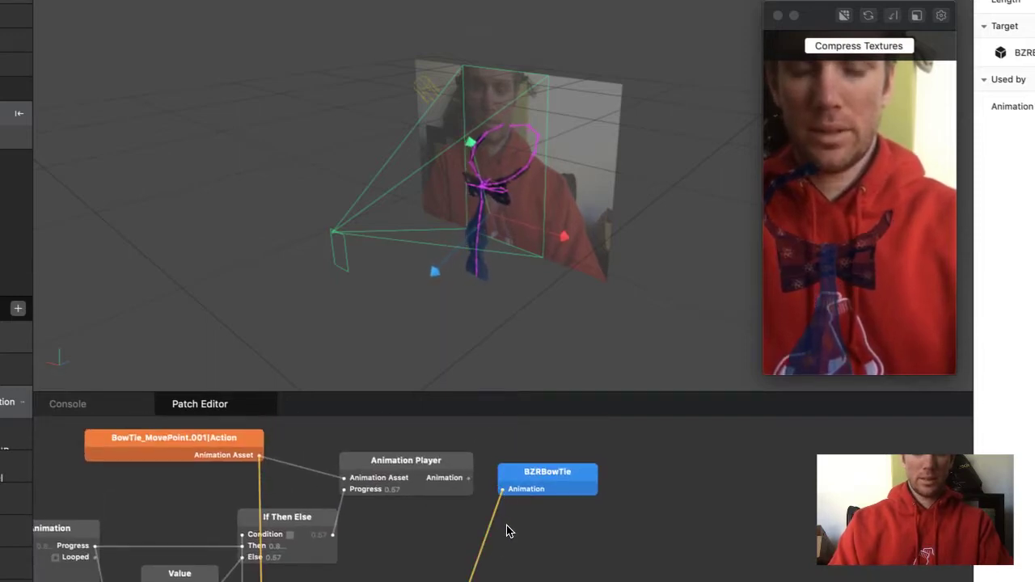
Step: Check the duplicated graph's playback, then reconnect the original Animation Player to BZRBowTie and move that patch slightly
scroll(506, 526, "down", 2)
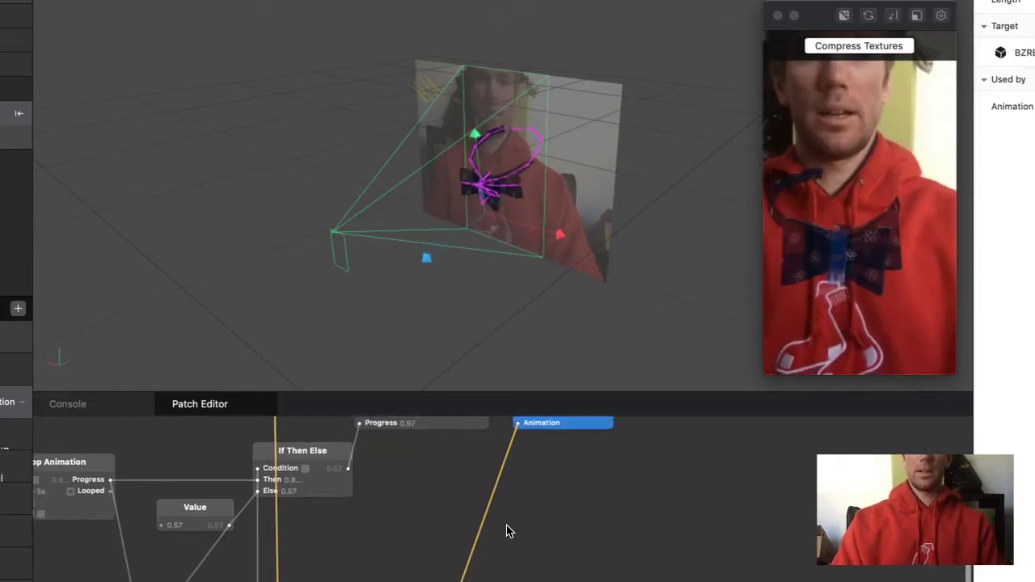
scroll(507, 525, "up", 3)
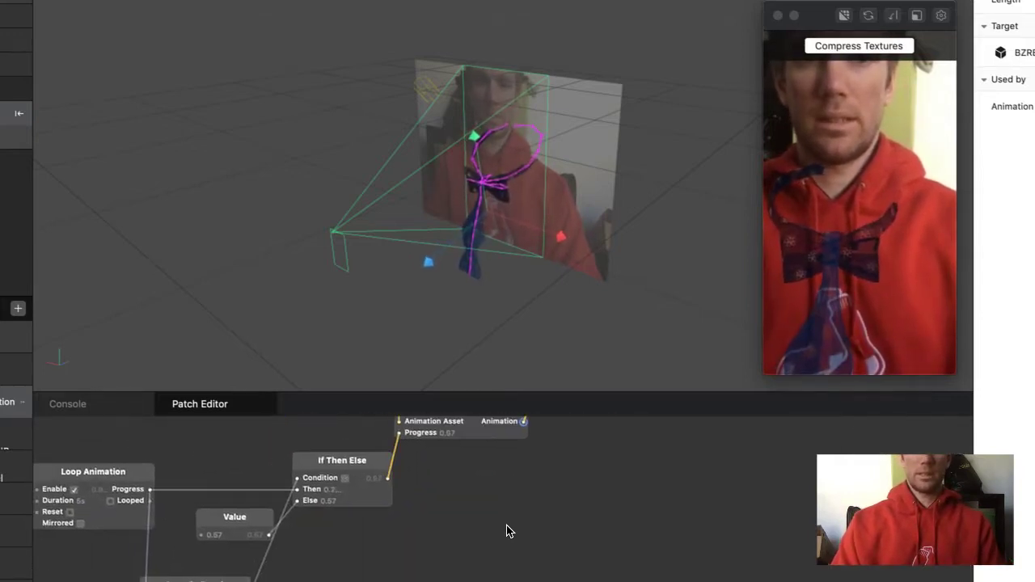
scroll(507, 525, "up", 3)
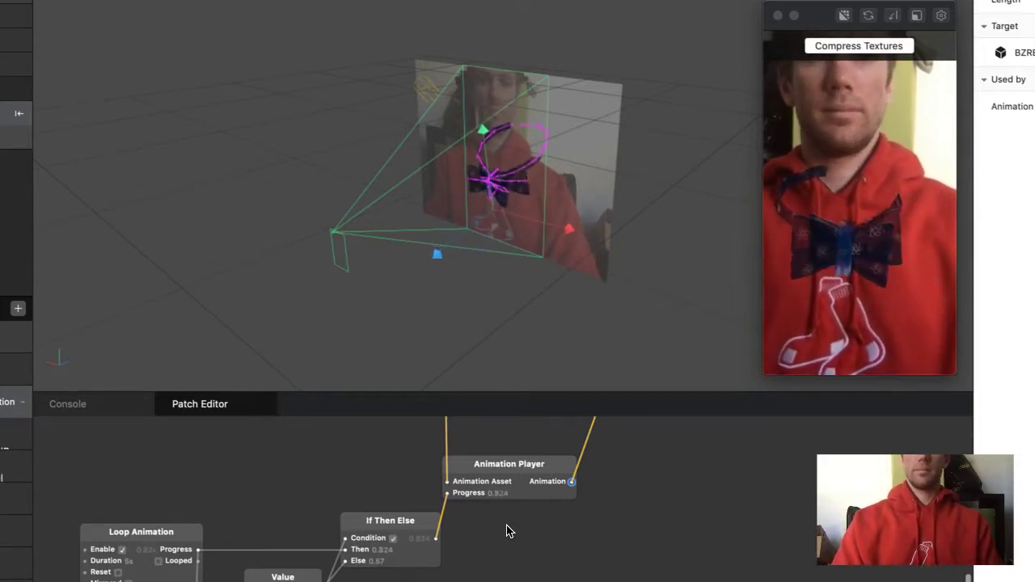
scroll(507, 525, "up", 10)
scroll(506, 525, "down", 2)
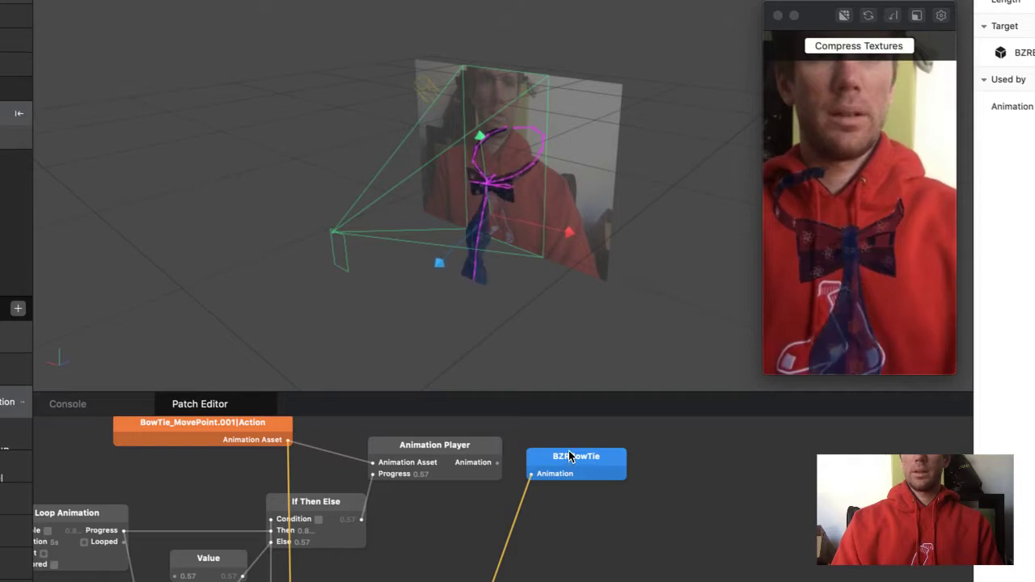
left_click_drag(569, 453, 543, 488)
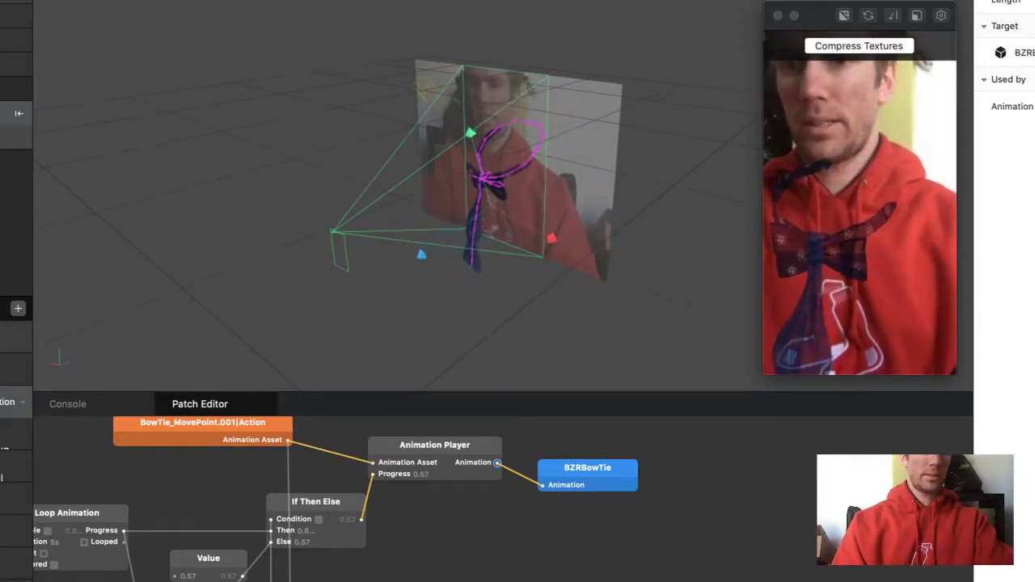
Step: Inspect the bow tie asset's components and its animation clip's Target and Used by details
left_click(16, 338)
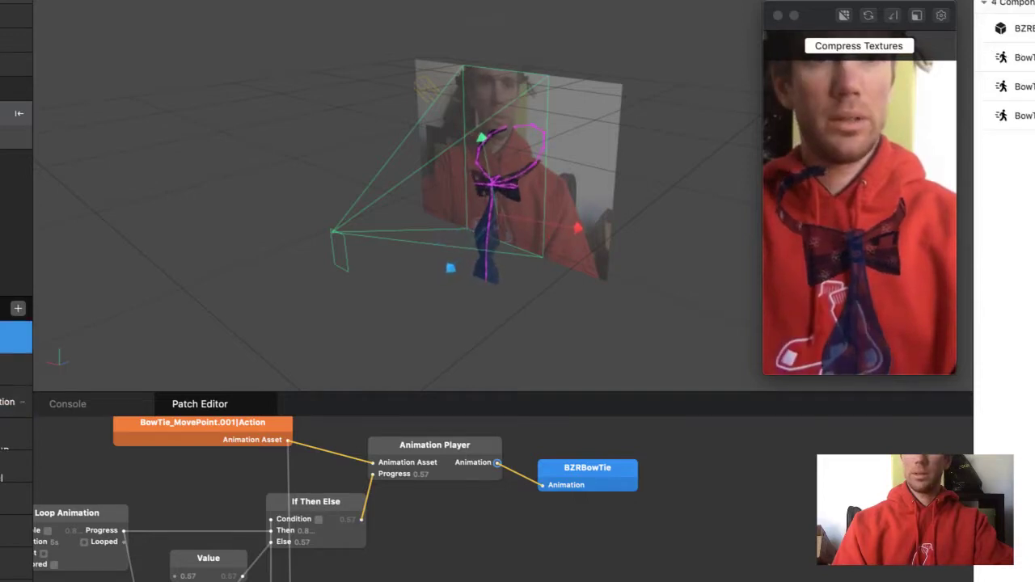
left_click(12, 402)
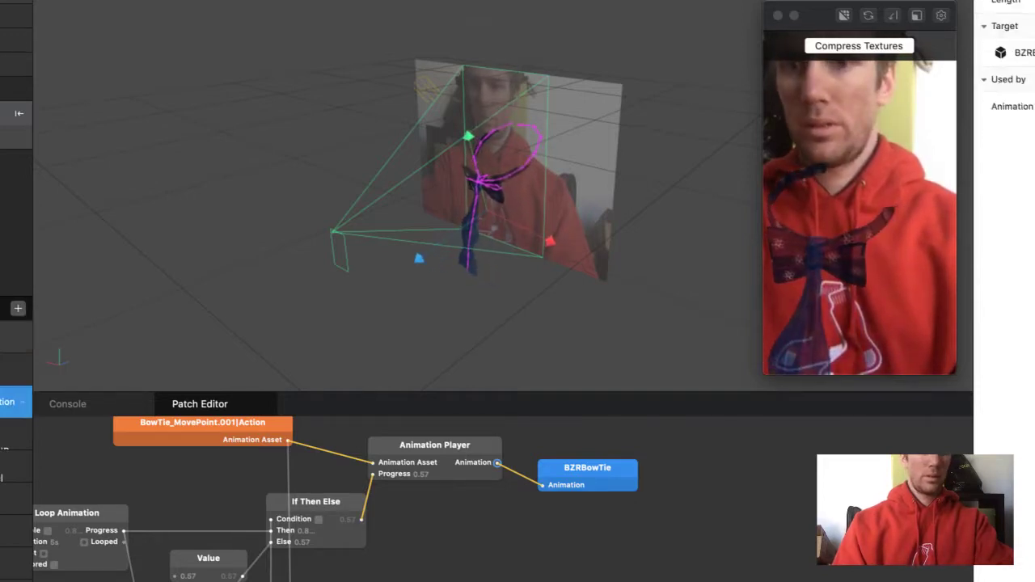
left_click(508, 567)
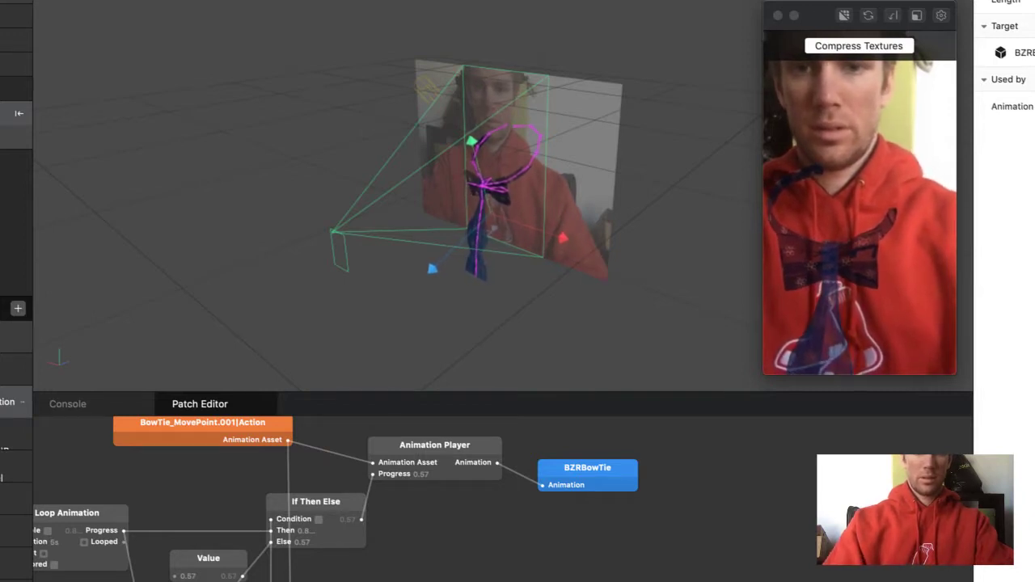
Step: Inspect the Animation and transform properties of the object linked to the BZRBowTie patch
scroll(584, 534, "up", 3)
left_click(584, 530)
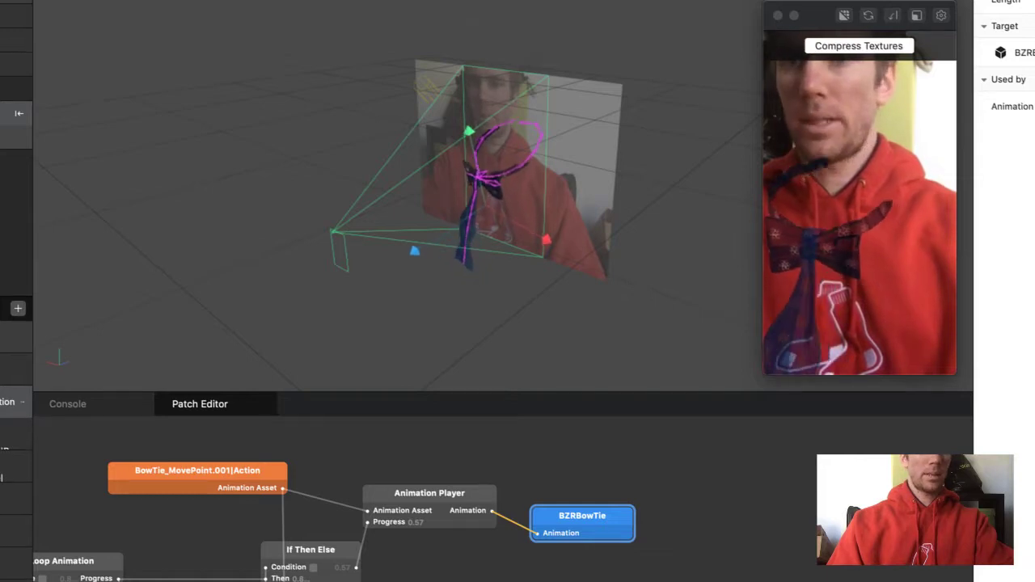
left_click(7, 114)
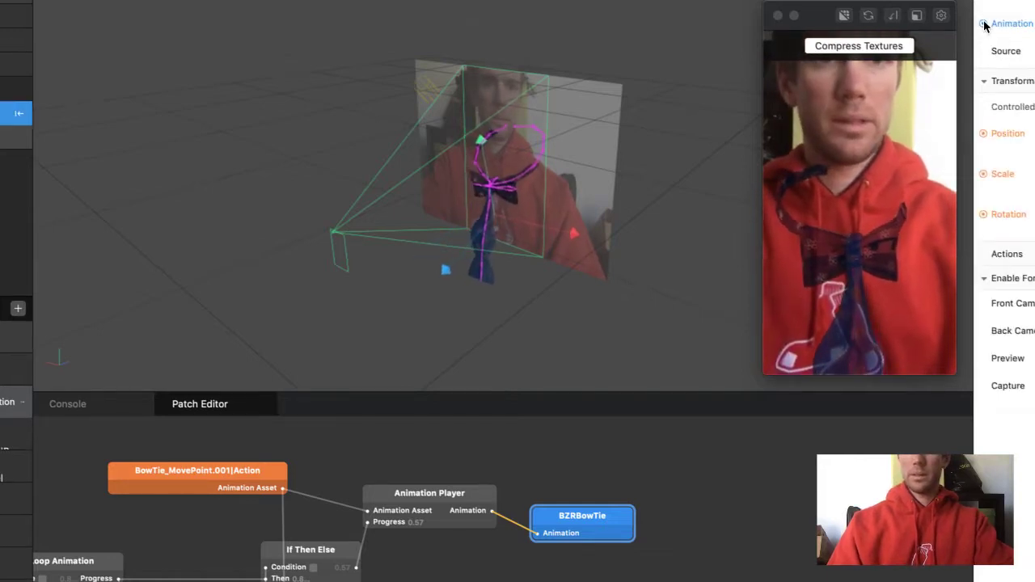
scroll(647, 558, "down", 3)
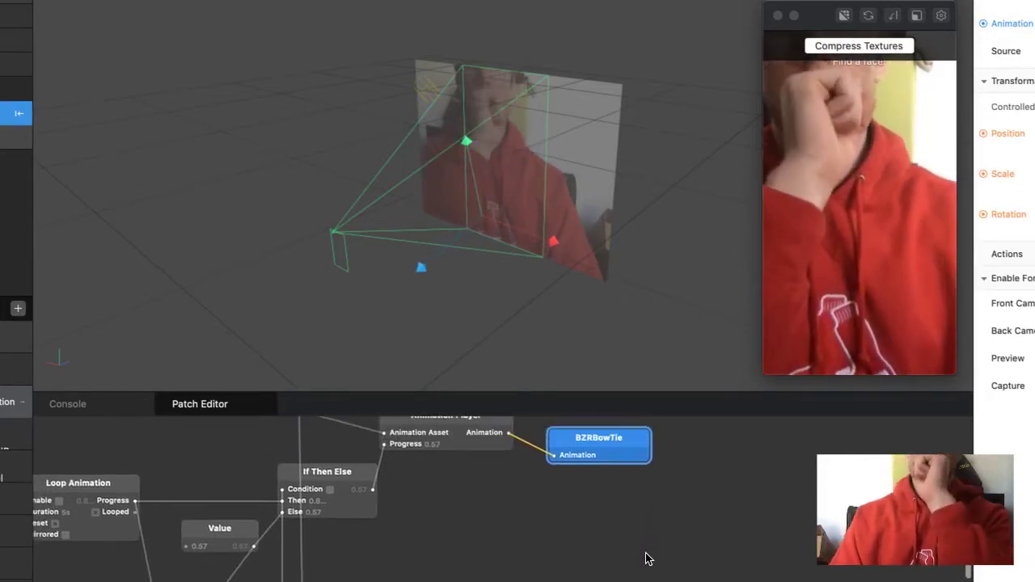
scroll(647, 558, "up", 4)
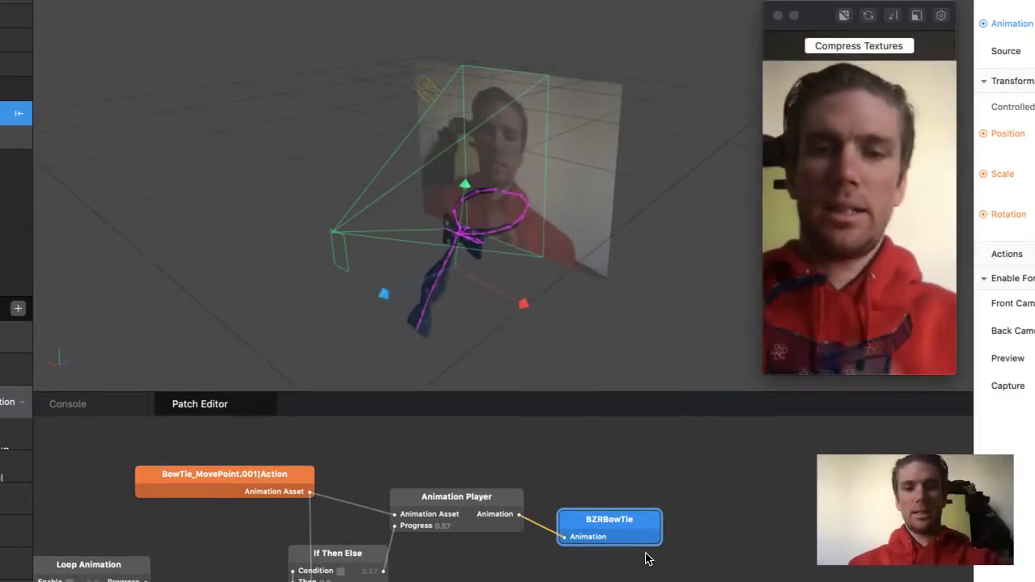
Step: Delete the unconnected Less Or Equal patch from the graph
scroll(647, 559, "down", 4)
scroll(646, 558, "down", 3)
scroll(627, 558, "down", 5, "ctrl")
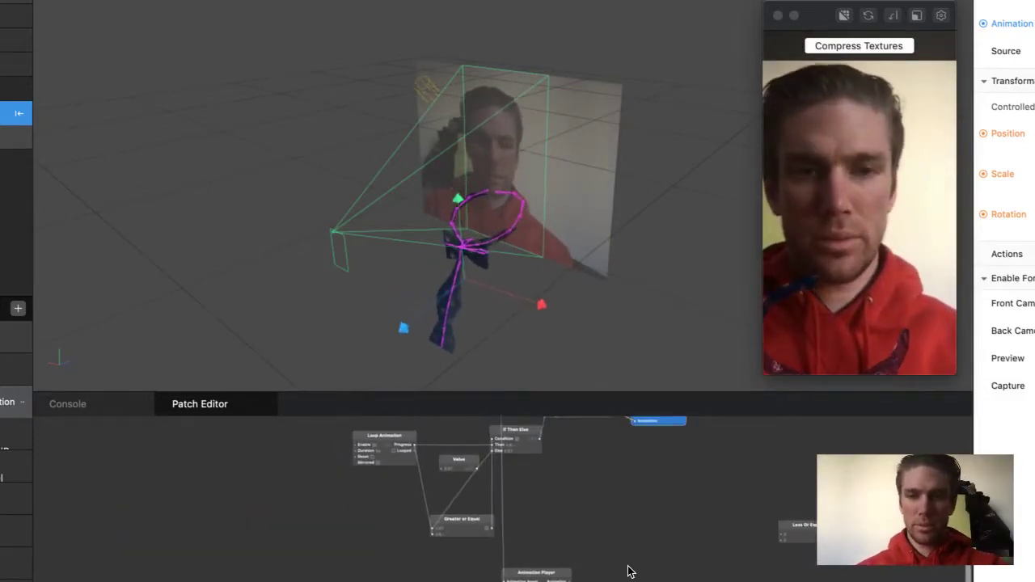
scroll(629, 571, "right", 2)
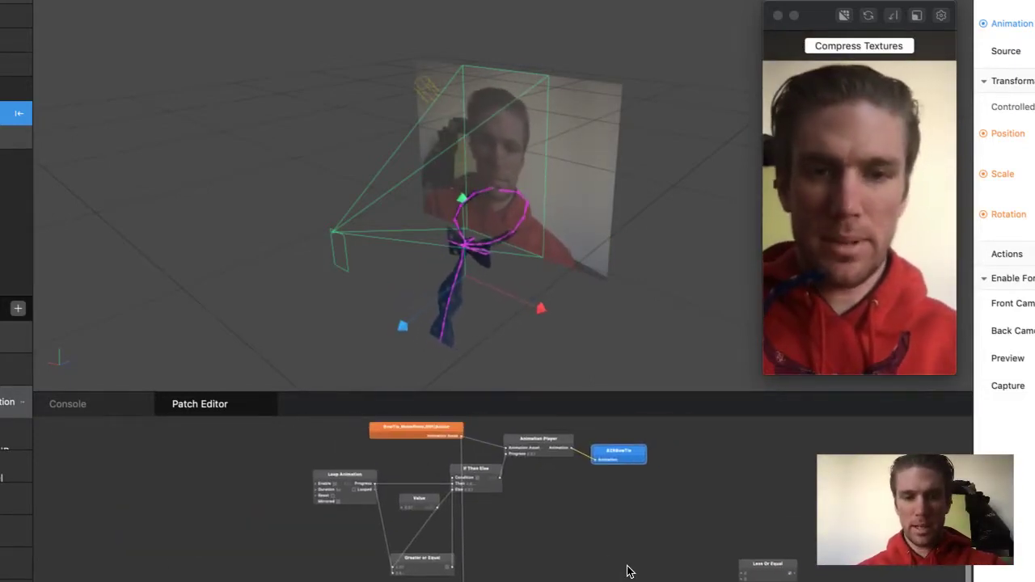
left_click(774, 559)
key("Delete")
Step: Survey the original patch graph and its duplicate, from the animation asset down to the second Animation Player
scroll(716, 557, "down", 3)
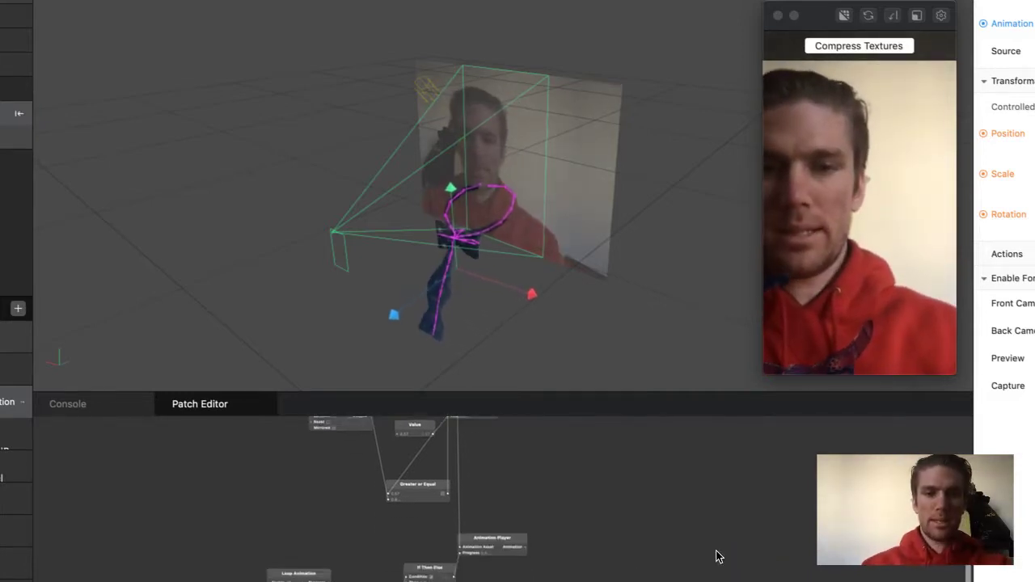
scroll(716, 557, "up", 4)
scroll(717, 556, "up", 5, "ctrl")
scroll(717, 557, "left", 5)
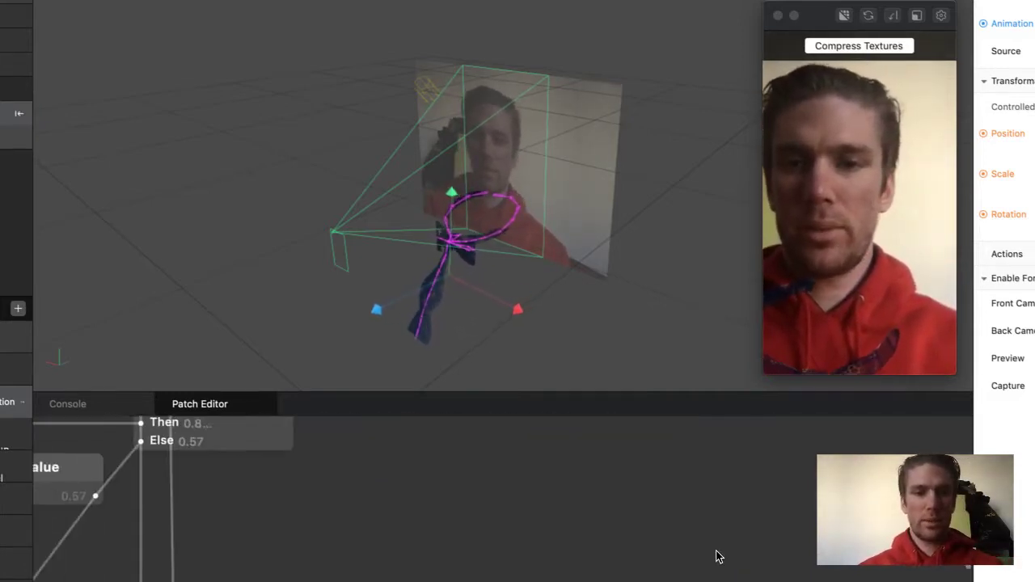
scroll(717, 556, "down", 5, "ctrl")
scroll(716, 556, "down", 1)
scroll(717, 557, "left", 5)
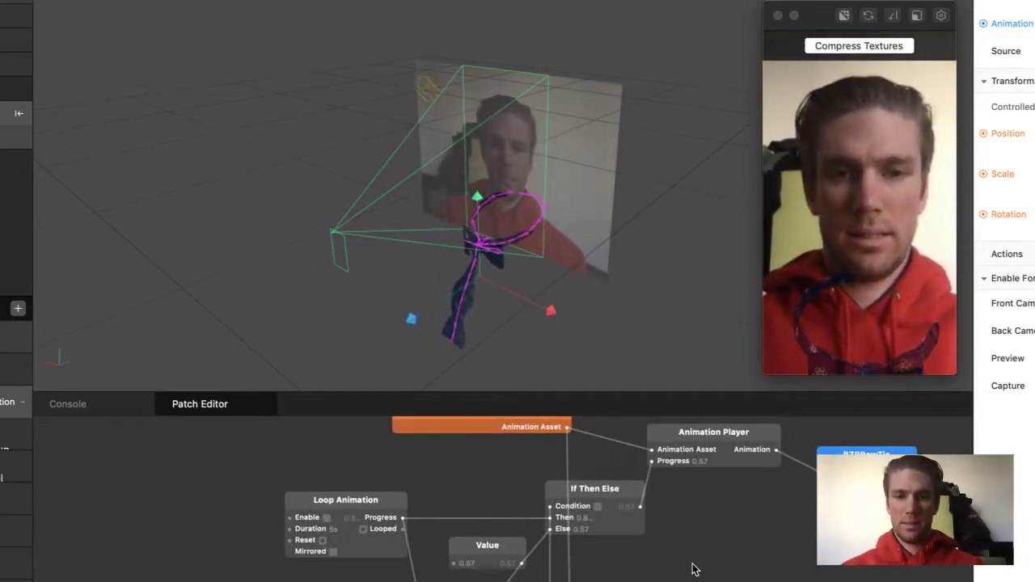
scroll(692, 570, "down", 3, "ctrl")
scroll(692, 570, "down", 5)
scroll(692, 569, "up", 6)
scroll(692, 569, "right", 2)
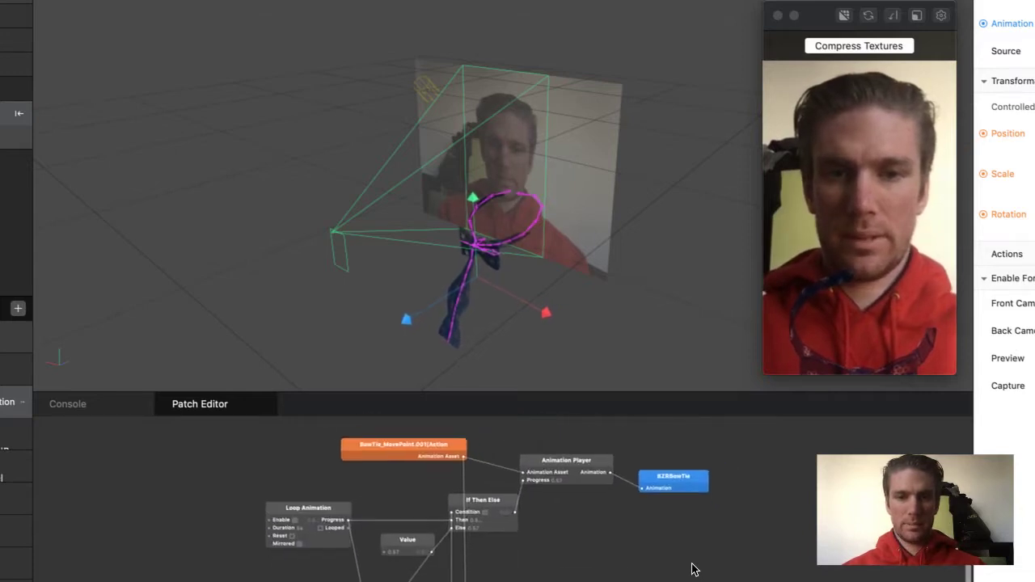
scroll(423, 483, "up", 5, "ctrl")
scroll(423, 481, "down", 3)
scroll(423, 476, "down", 6)
scroll(422, 476, "up", 4)
scroll(422, 476, "down", 4, "ctrl")
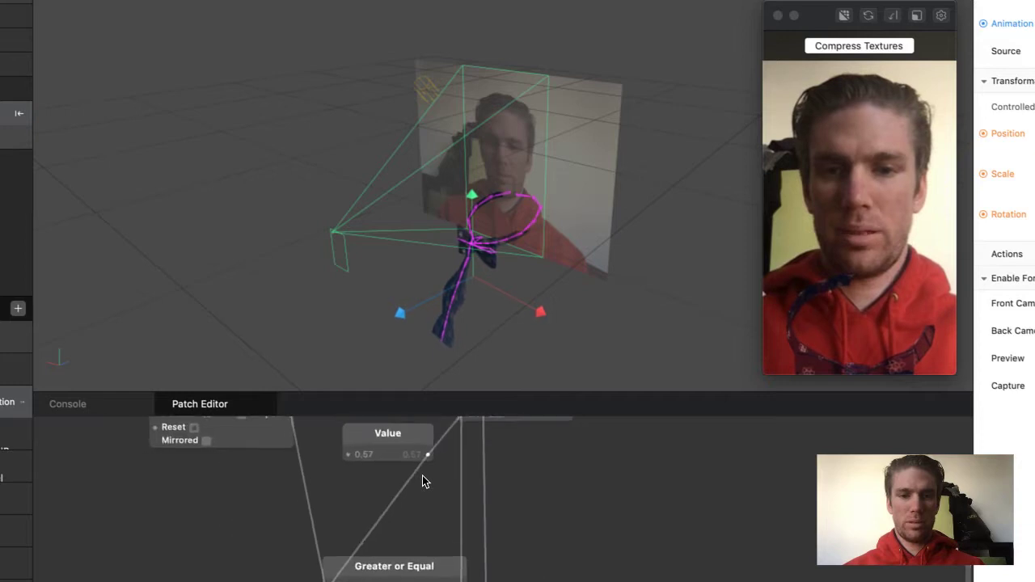
Step: Compare how Loop Animation, Value and Greater or Equal feed the If Then Else patch in both graphs
scroll(439, 555, "up", 4)
scroll(439, 554, "left", 3)
scroll(439, 554, "down", 3)
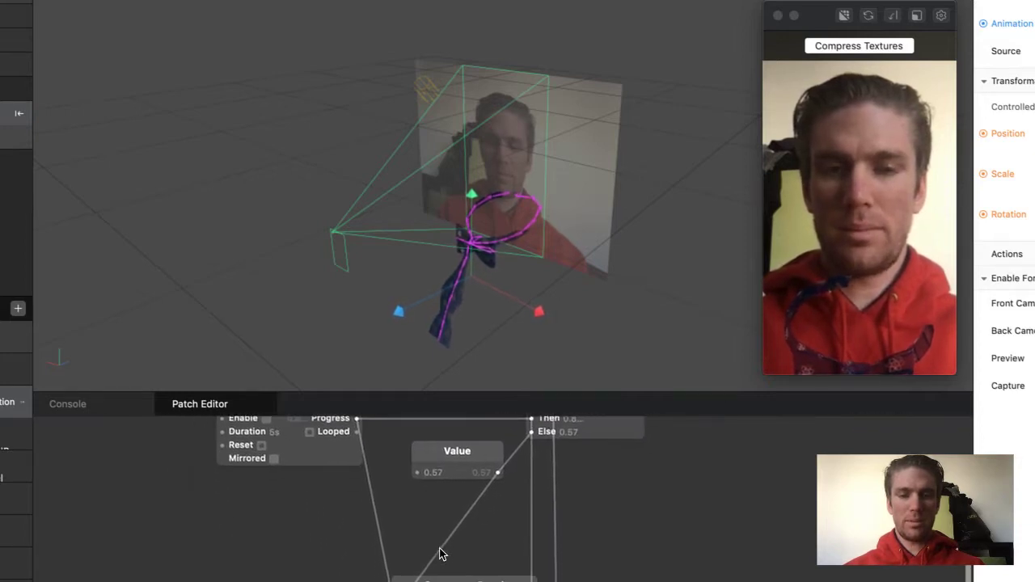
scroll(440, 554, "right", 1)
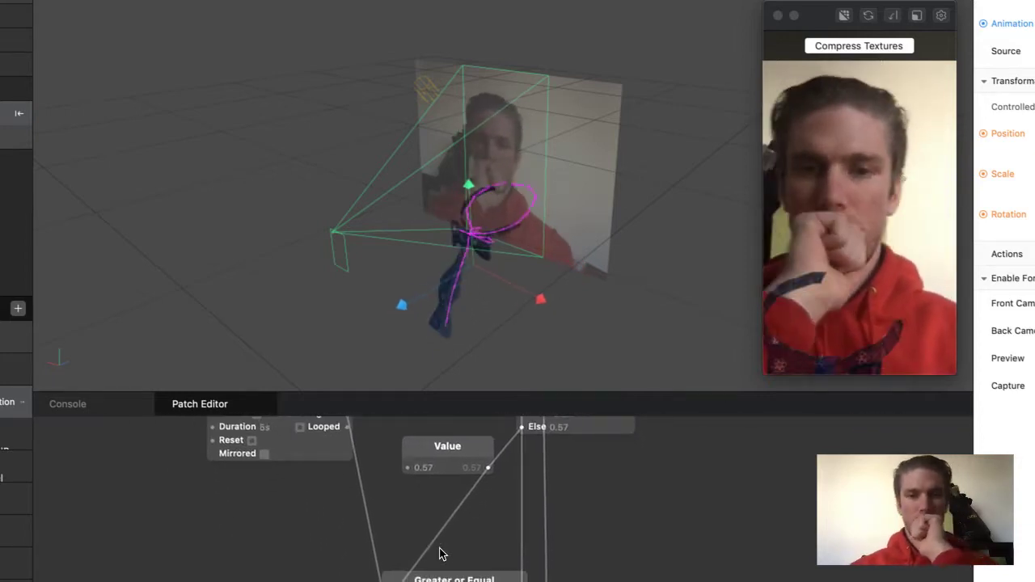
scroll(439, 555, "down", 1)
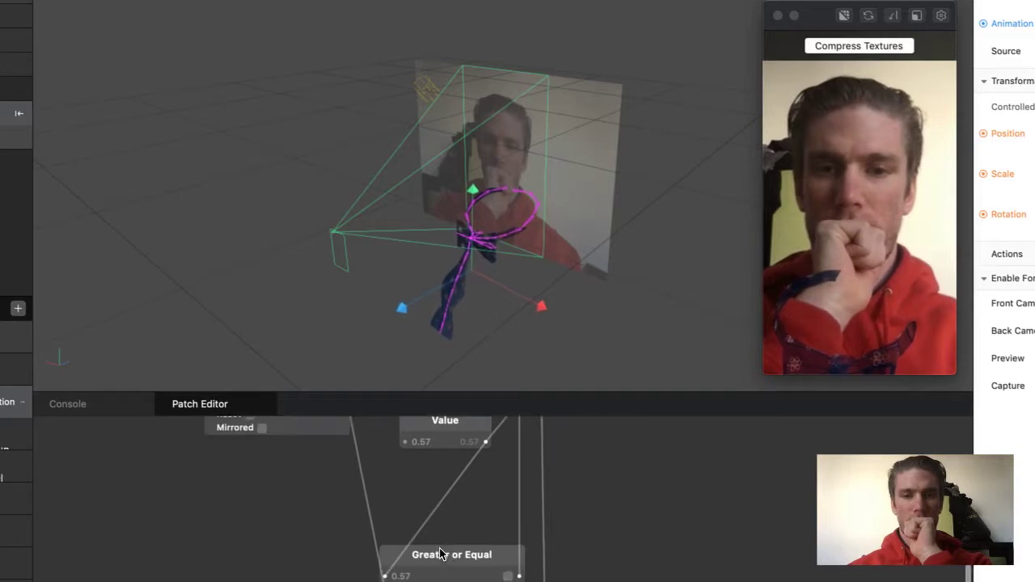
scroll(439, 554, "up", 4)
scroll(439, 555, "right", 2)
scroll(440, 555, "down", 5)
scroll(439, 555, "left", 3)
scroll(440, 555, "up", 3)
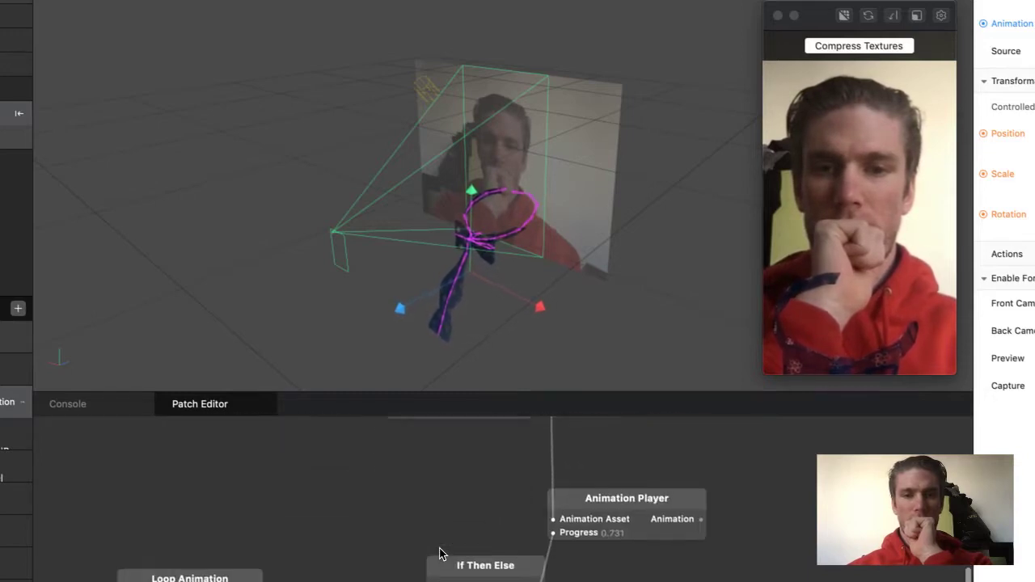
scroll(440, 555, "down", 4)
scroll(439, 555, "up", 3)
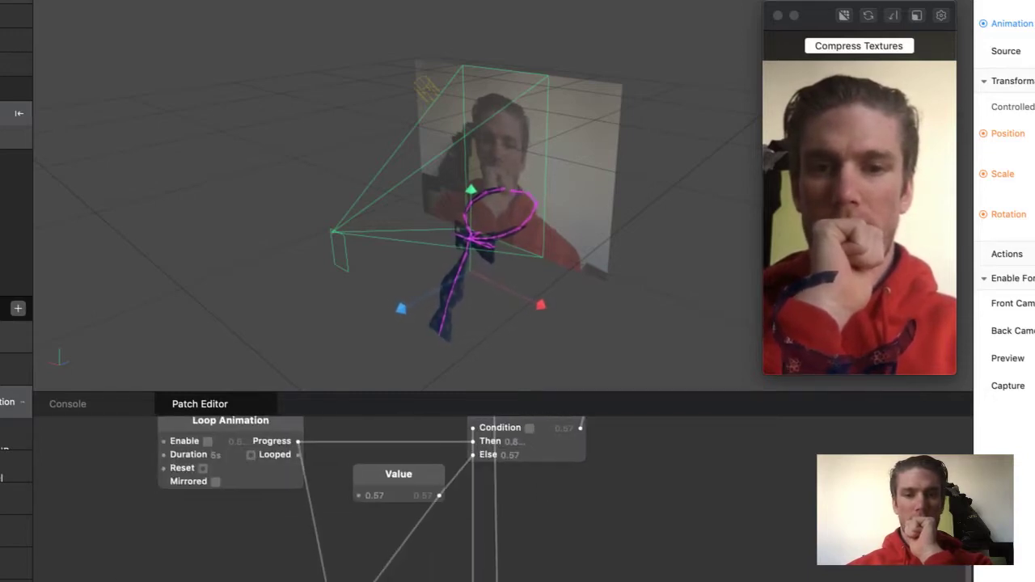
scroll(439, 555, "right", 1)
scroll(439, 554, "right", 1)
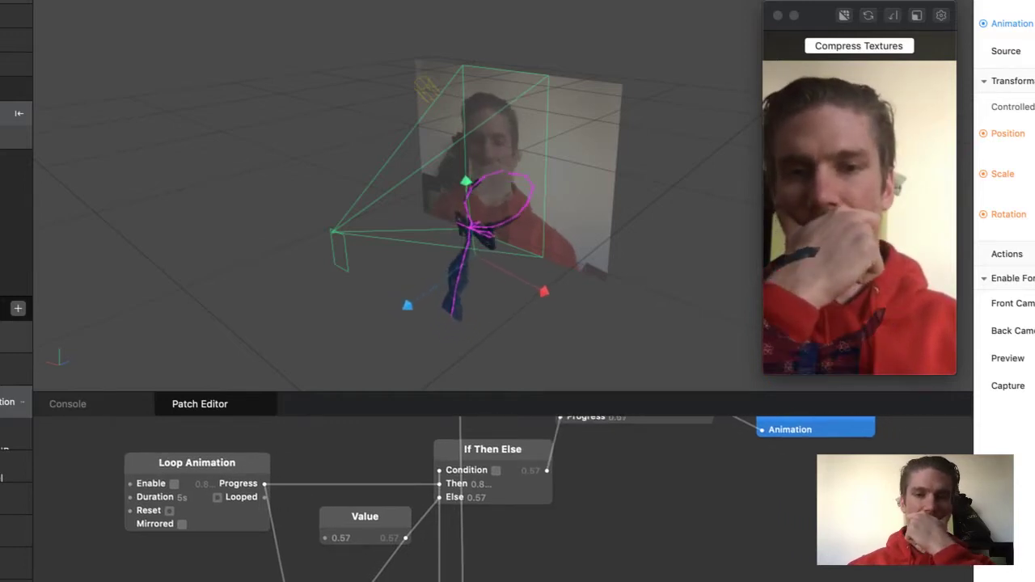
scroll(439, 555, "right", 5)
scroll(439, 555, "up", 1)
scroll(503, 499, "up", 2)
scroll(503, 500, "down", 3)
scroll(504, 499, "up", 1)
scroll(503, 499, "right", 1)
scroll(503, 499, "down", 5)
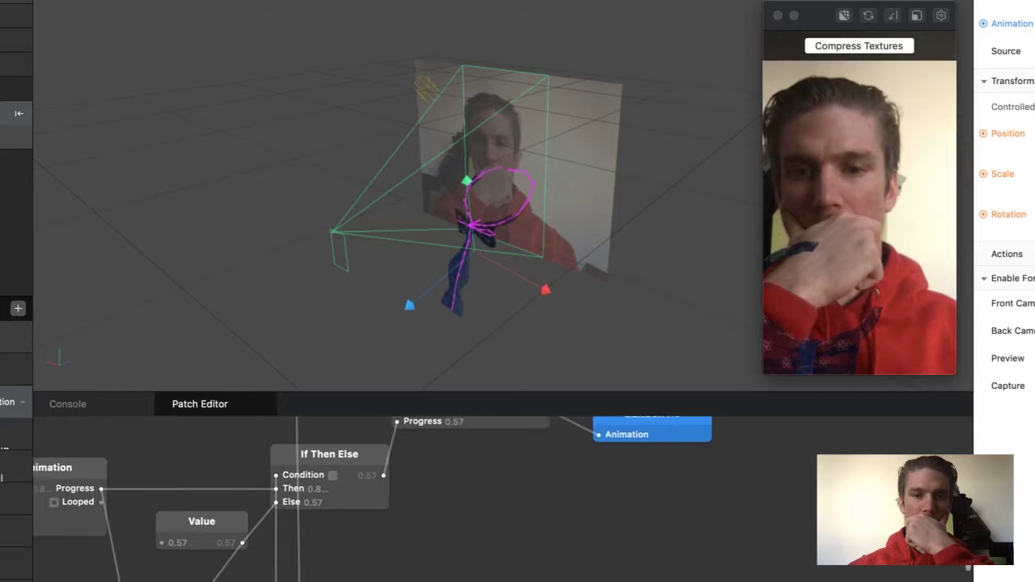
scroll(503, 499, "left", 2)
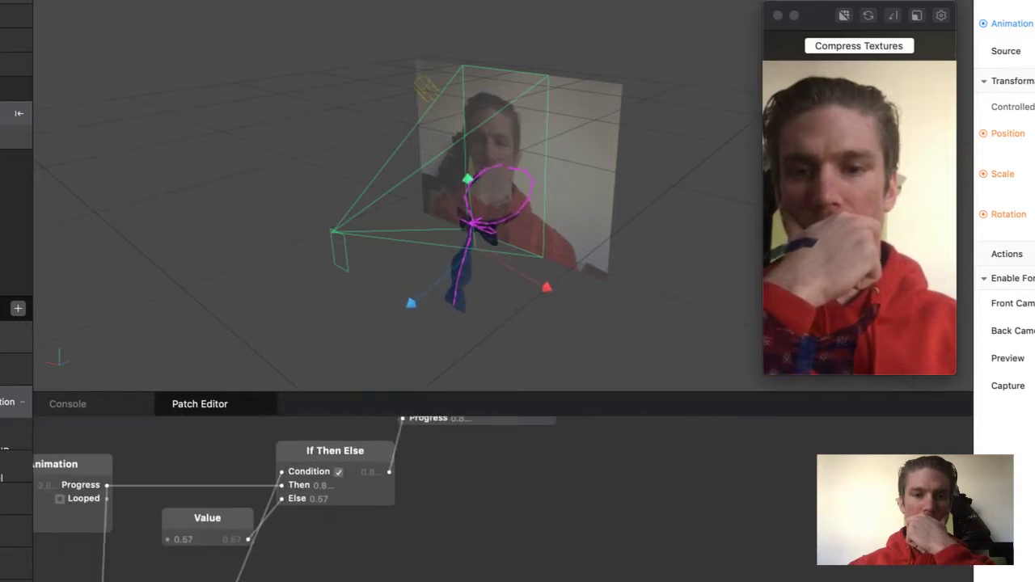
scroll(503, 499, "down", 1)
scroll(503, 499, "left", 1)
scroll(503, 499, "up", 10)
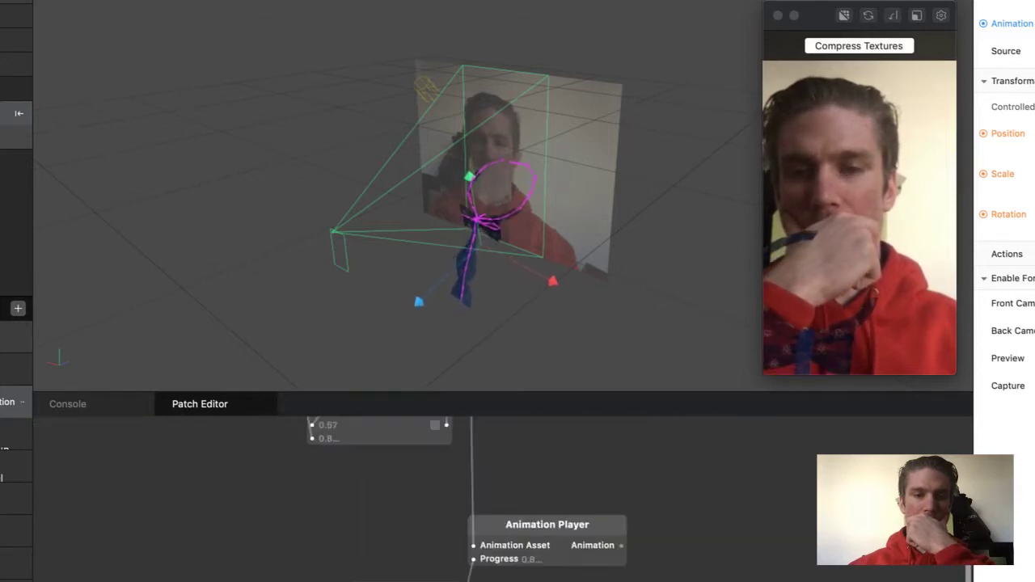
scroll(503, 499, "right", 2)
scroll(504, 499, "up", 6)
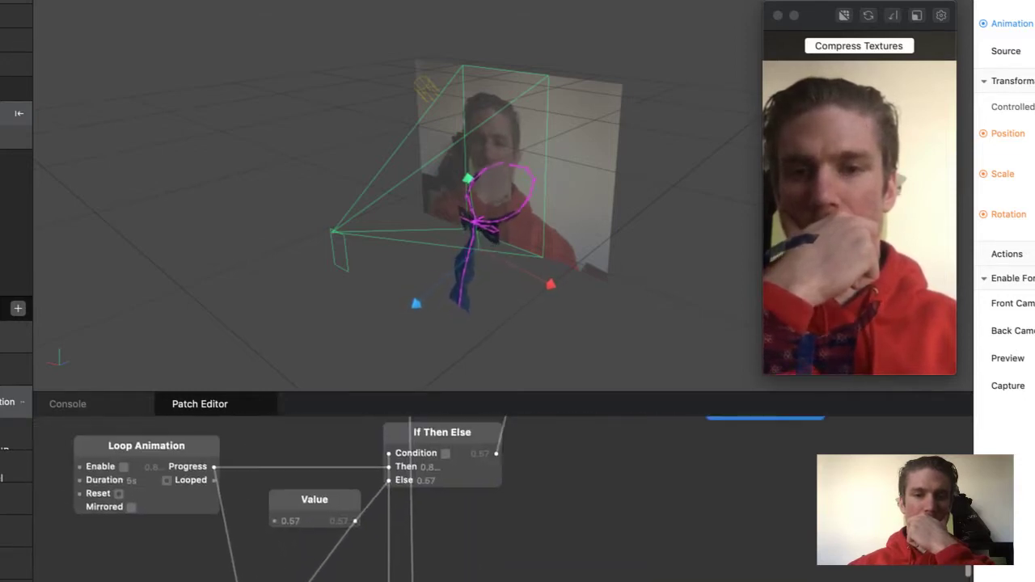
scroll(503, 499, "down", 2)
scroll(503, 499, "up", 2)
scroll(503, 499, "right", 2)
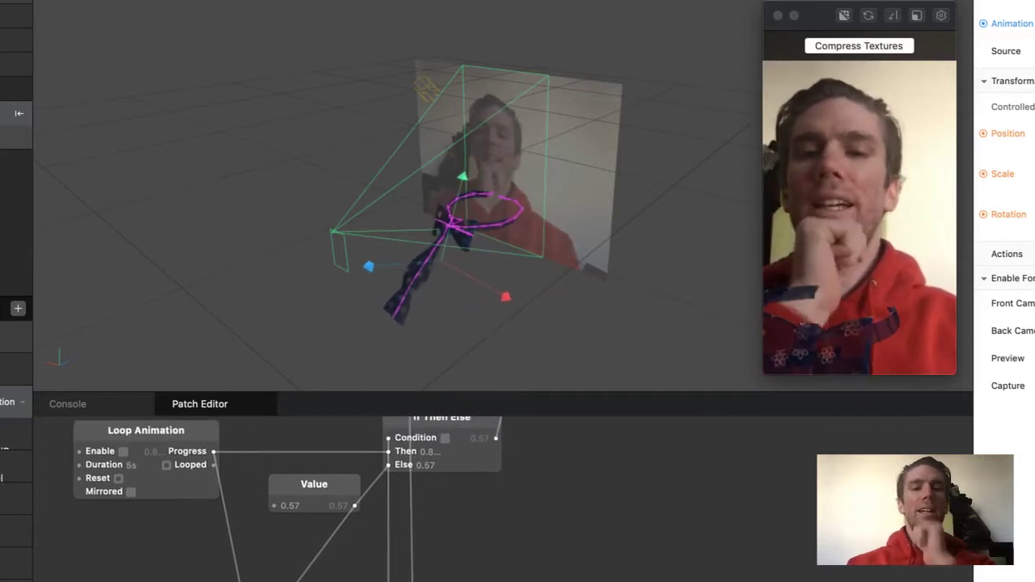
scroll(504, 499, "down", 2)
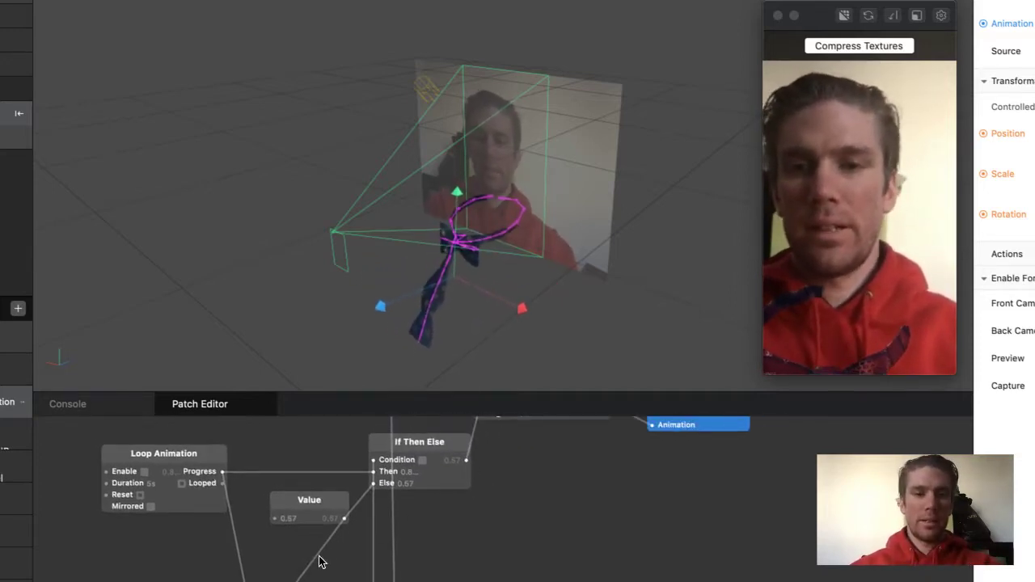
Step: Move the original Greater or Equal patch below If Then Else and delete the duplicated patch graph
left_click_drag(305, 581, 379, 578)
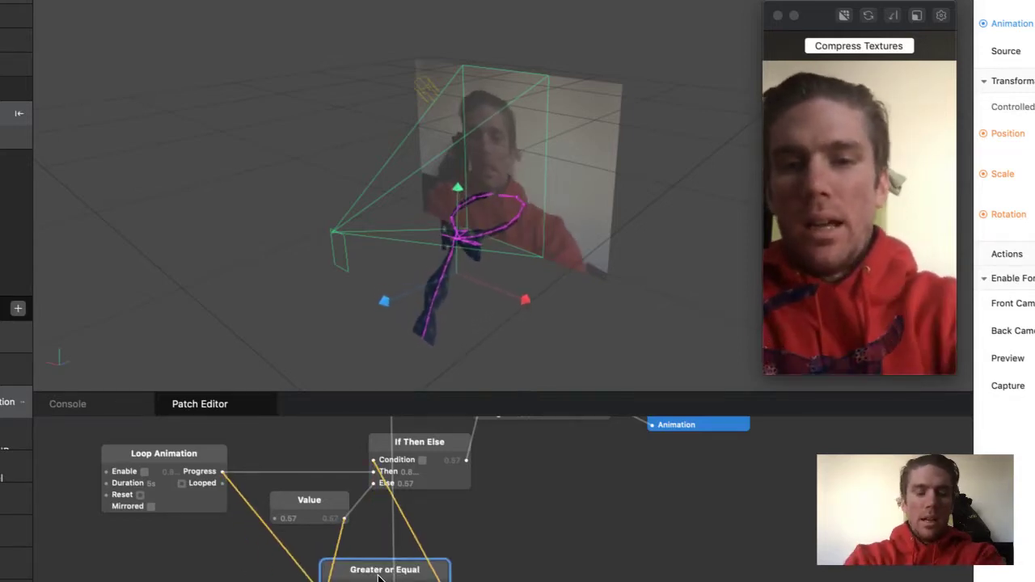
scroll(555, 580, "down", 3)
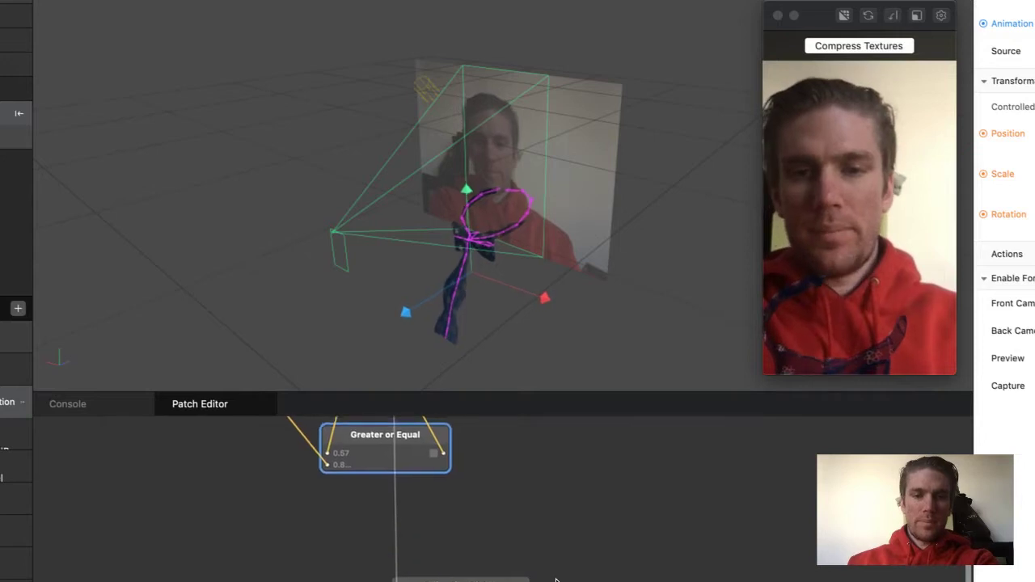
scroll(556, 580, "up", 3)
scroll(680, 435, "left", 8)
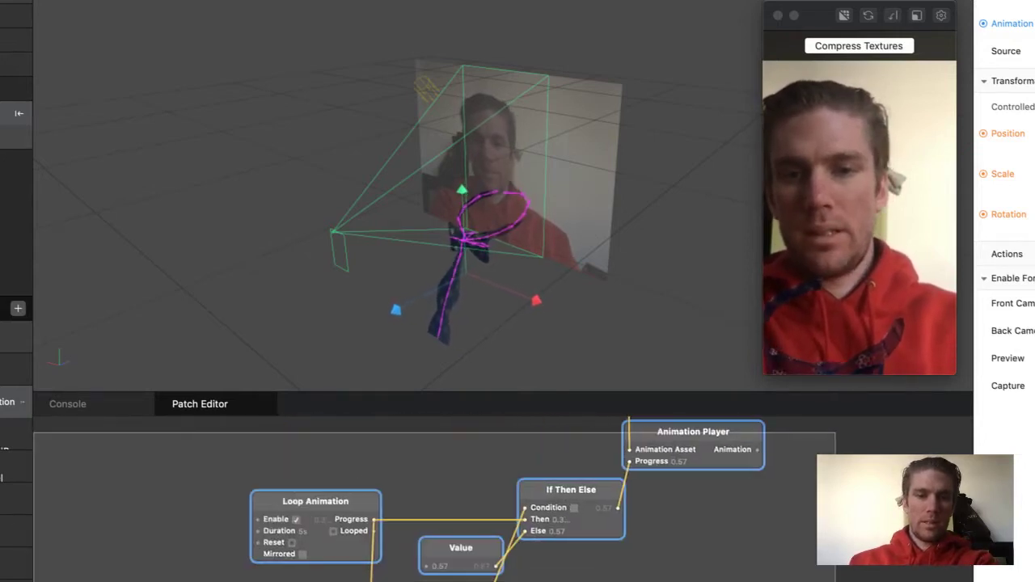
Step: Turn on Enable on the original Loop Animation and check the bow tie's playback
scroll(696, 543, "right", 7)
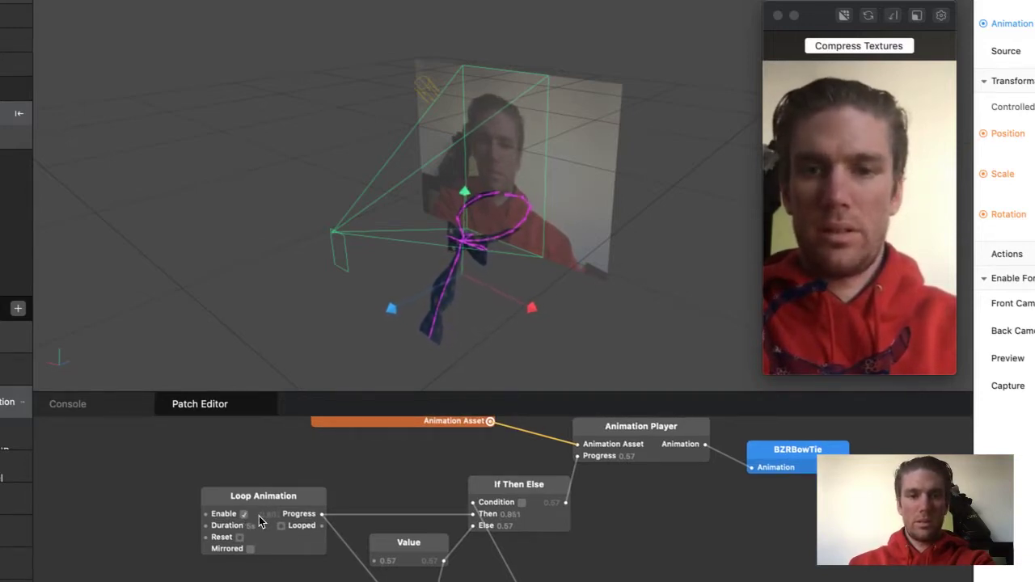
scroll(485, 566, "down", 3)
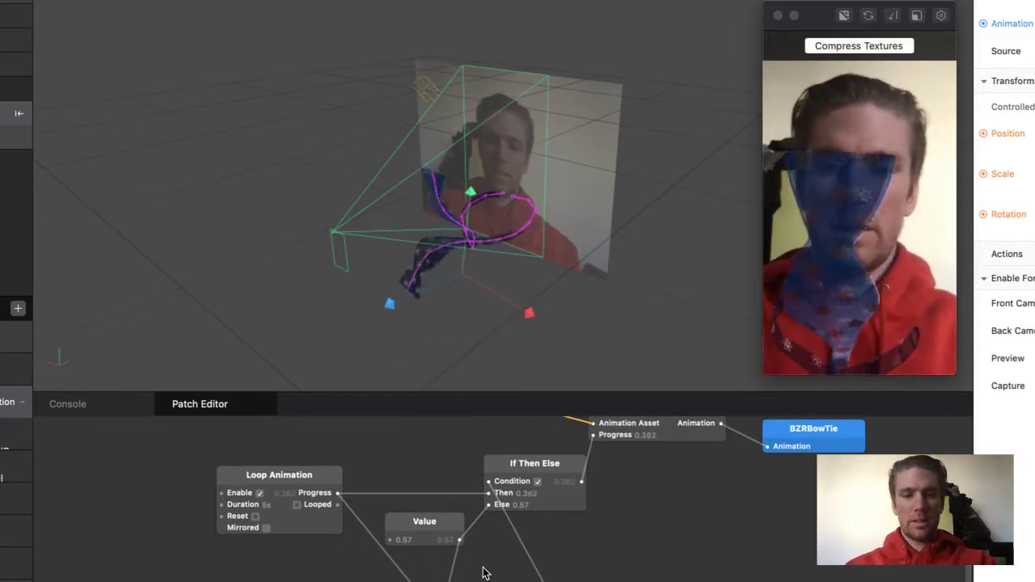
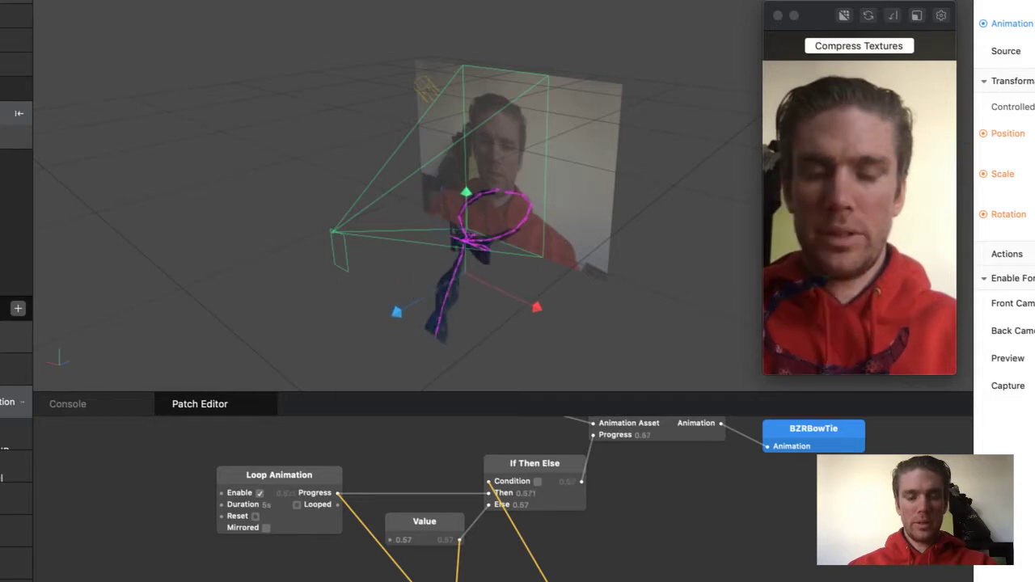
scroll(501, 499, "down", 2)
scroll(501, 499, "left", 2)
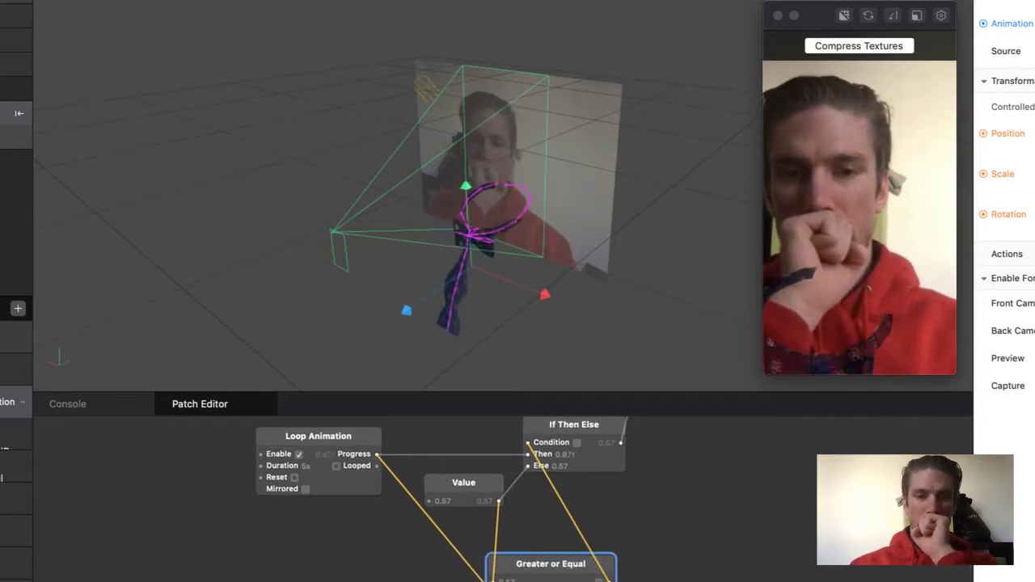
double_click(218, 555)
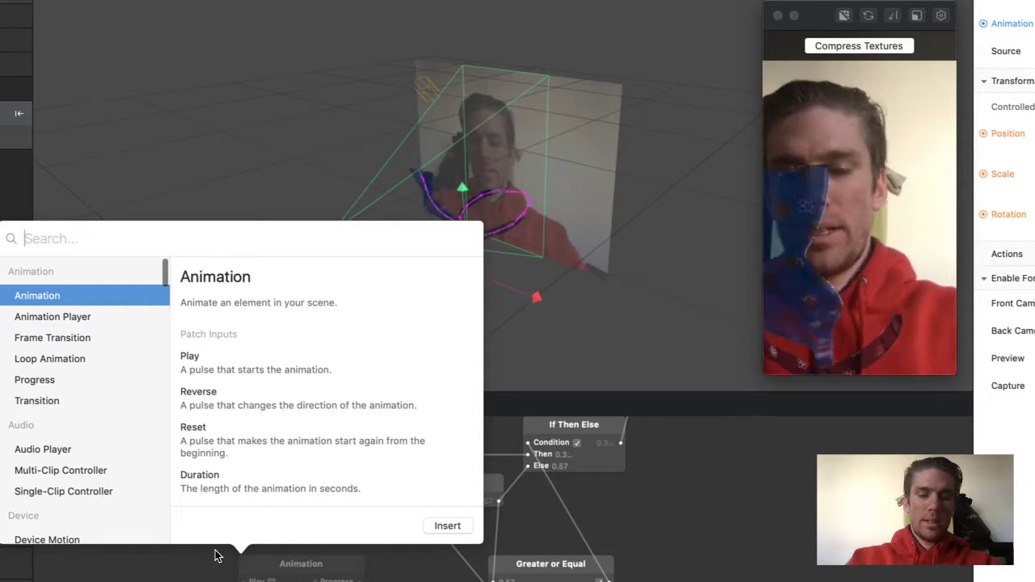
type("num")
key("Return")
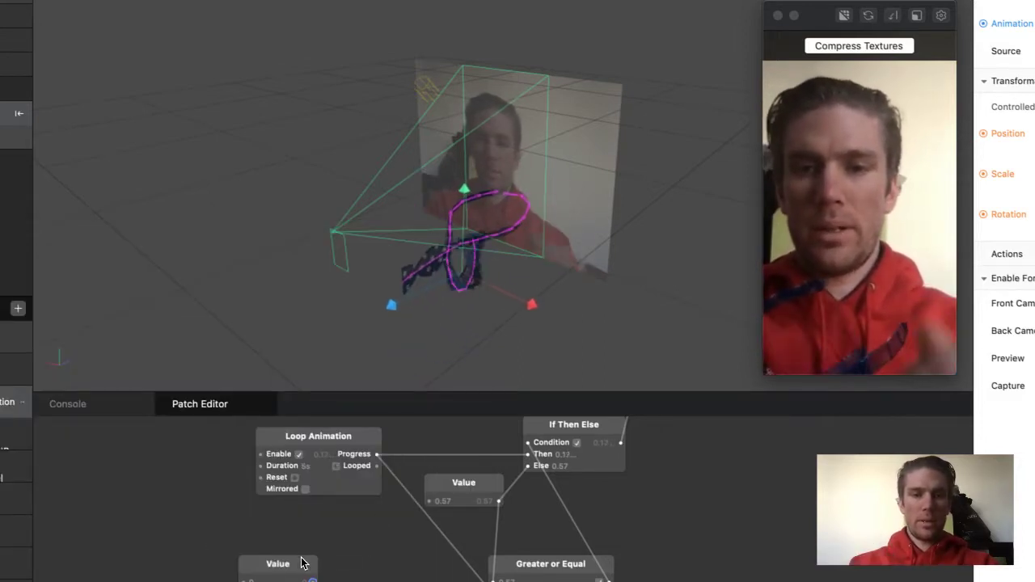
left_click(274, 572)
key("BackSpace")
Step: Find the Value patch with the search term "bool" and insert it below the Loop Animation patch
double_click(274, 569)
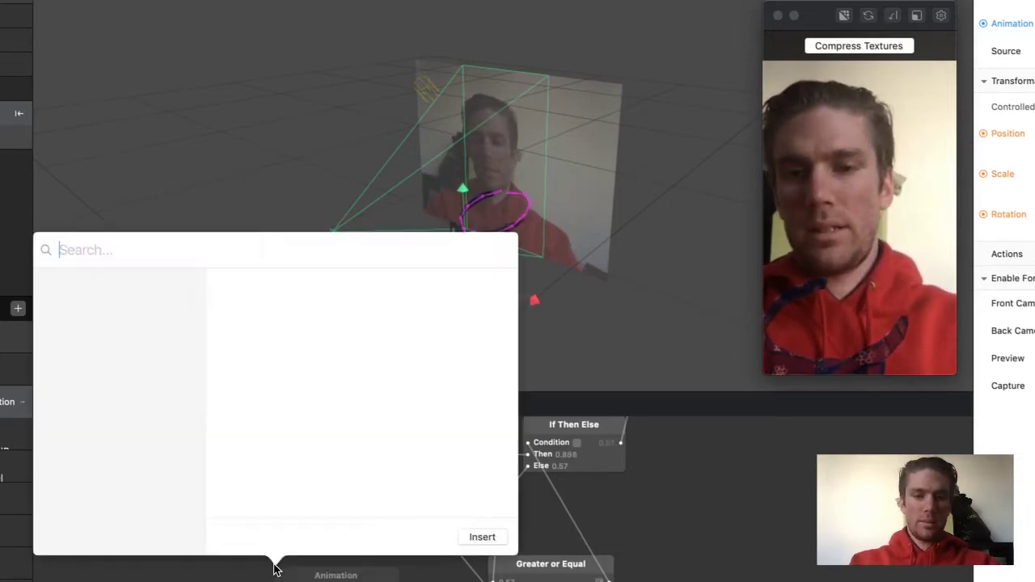
type("bool")
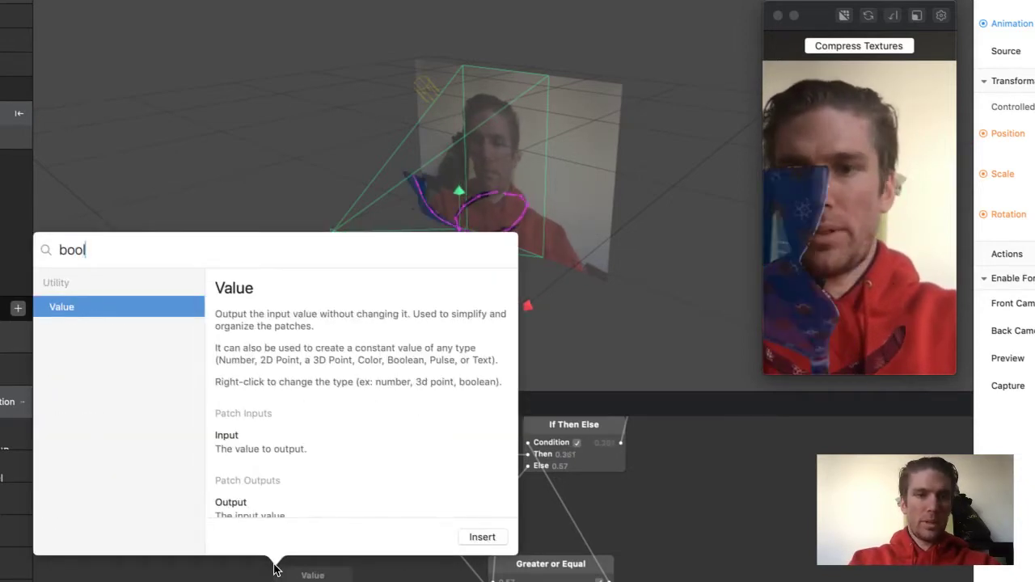
left_click(313, 576)
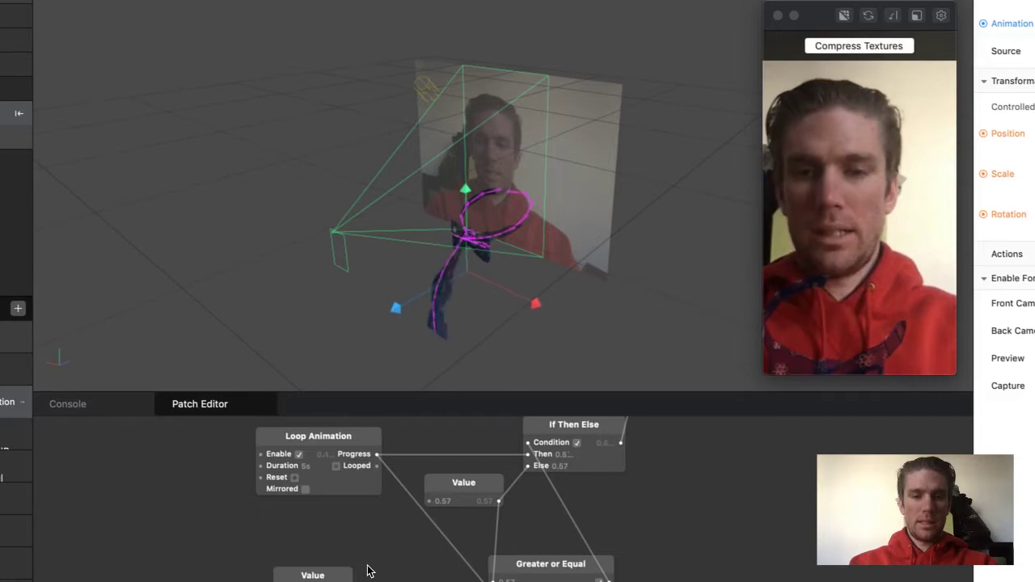
Step: Find If Then Else with the search term "if", insert a second one, and line it up beside the new Value patch below Loop Animation
left_click(301, 576)
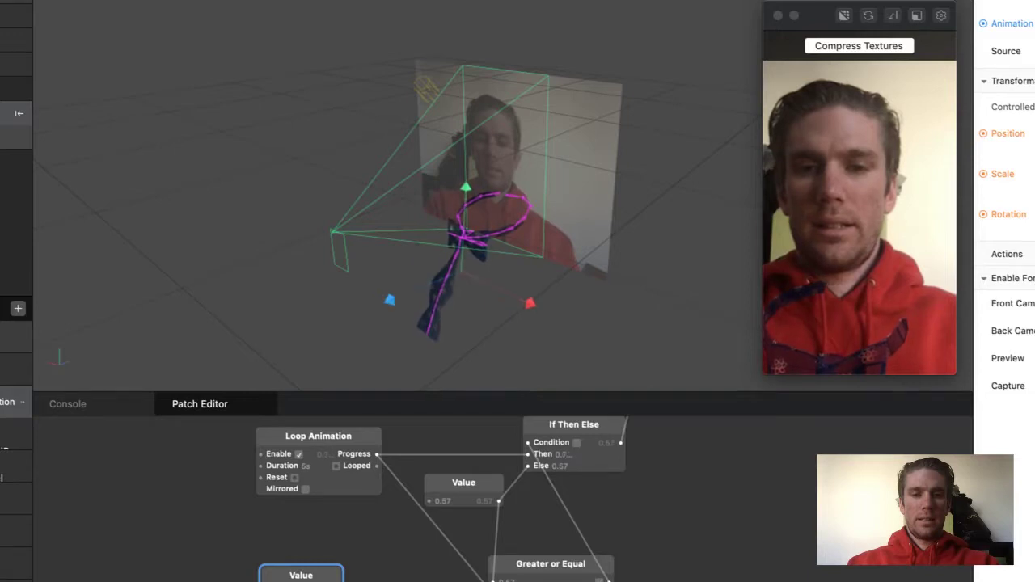
double_click(392, 558)
type("f")
key("BackSpace")
type("if")
key("Return")
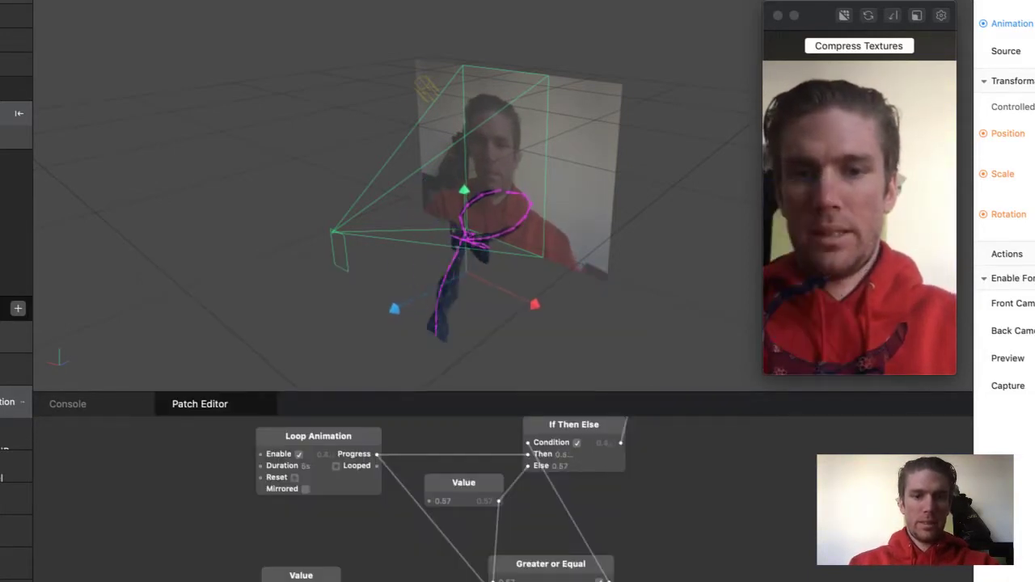
left_click_drag(325, 575, 304, 576)
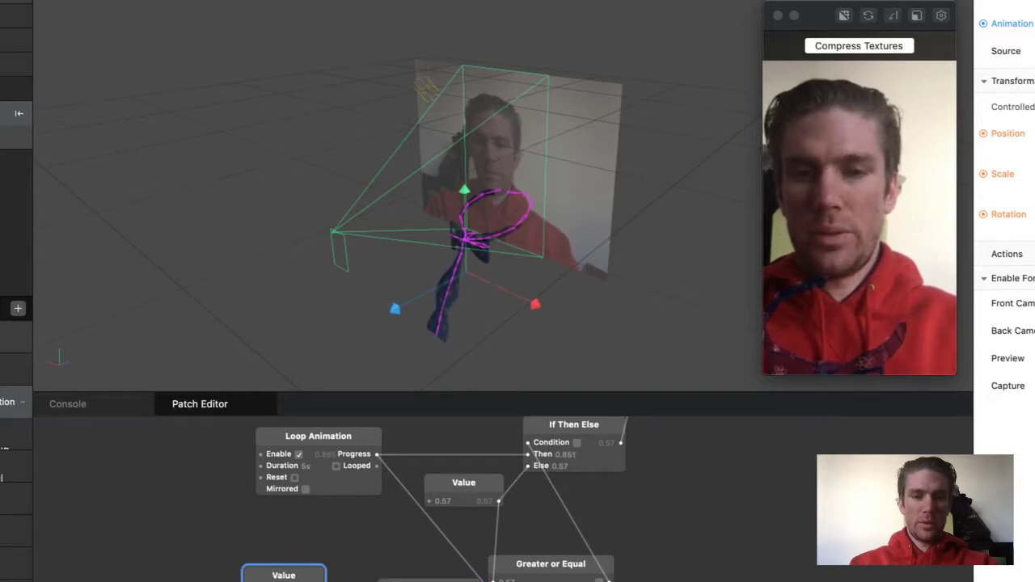
left_click_drag(431, 580, 404, 573)
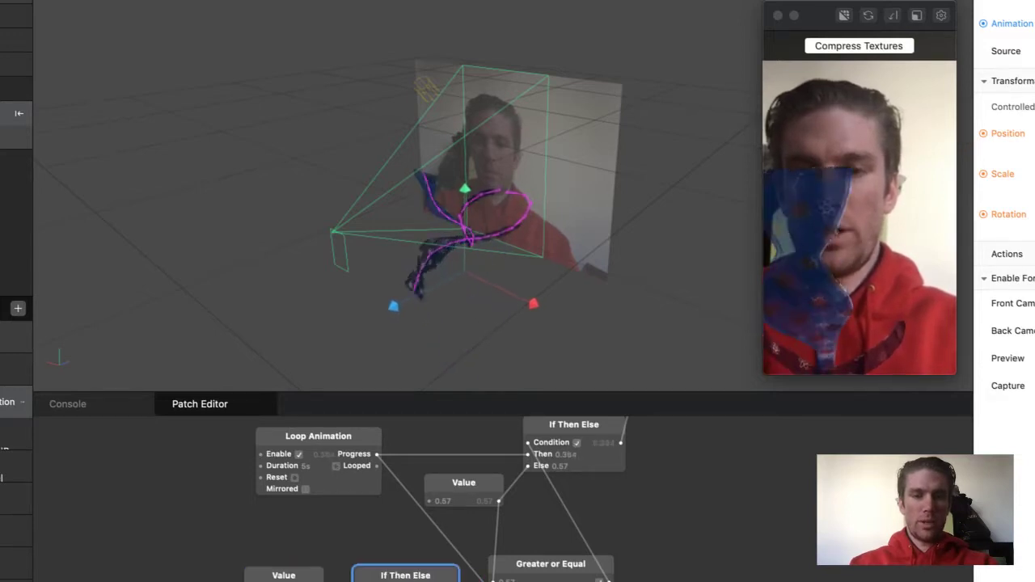
left_click(389, 535)
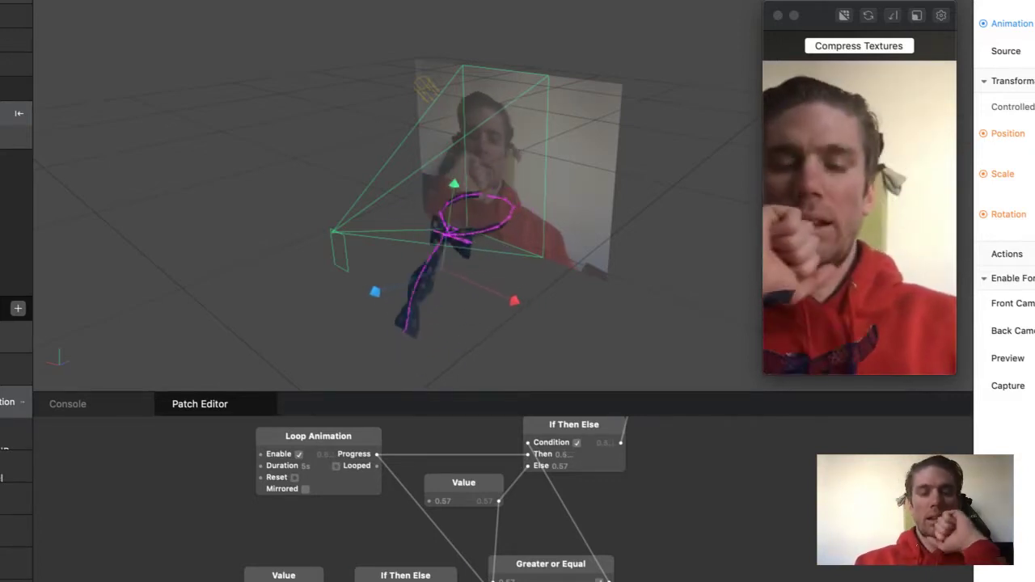
Step: Move the new If Then Else and Value patches to the free area on the far side of Greater or Equal
left_click(406, 576)
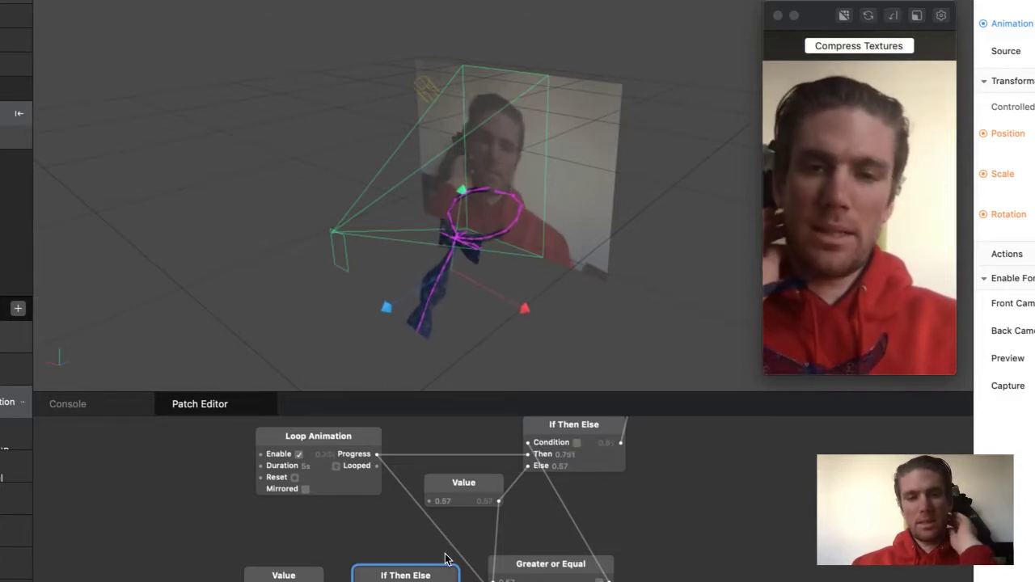
left_click(287, 576)
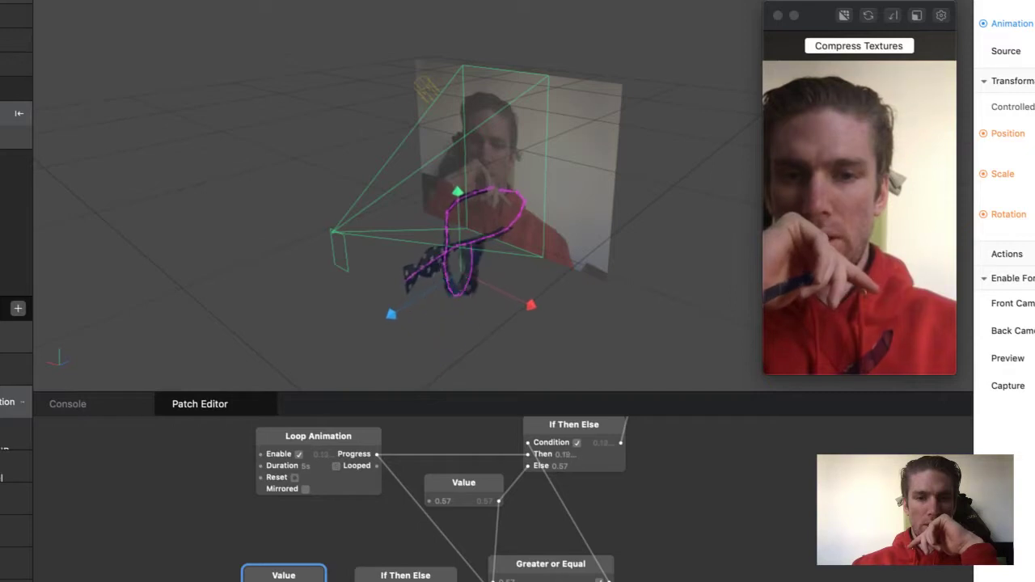
left_click_drag(424, 573, 793, 577)
left_click_drag(267, 576, 668, 576)
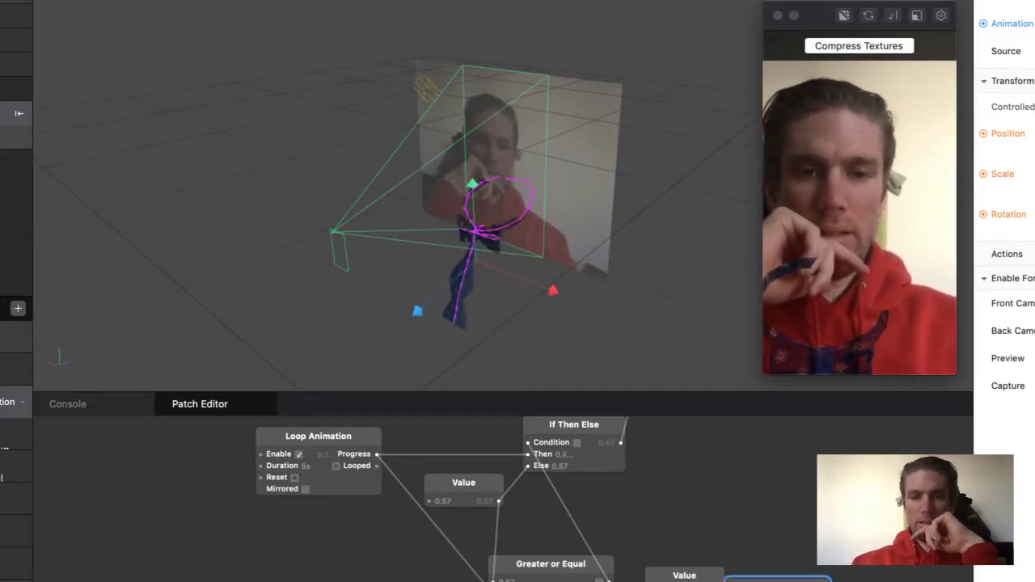
Step: Try adding a Less Or Equal patch and connecting the Loop Animation's Progress output to it
left_click_drag(779, 581, 828, 566)
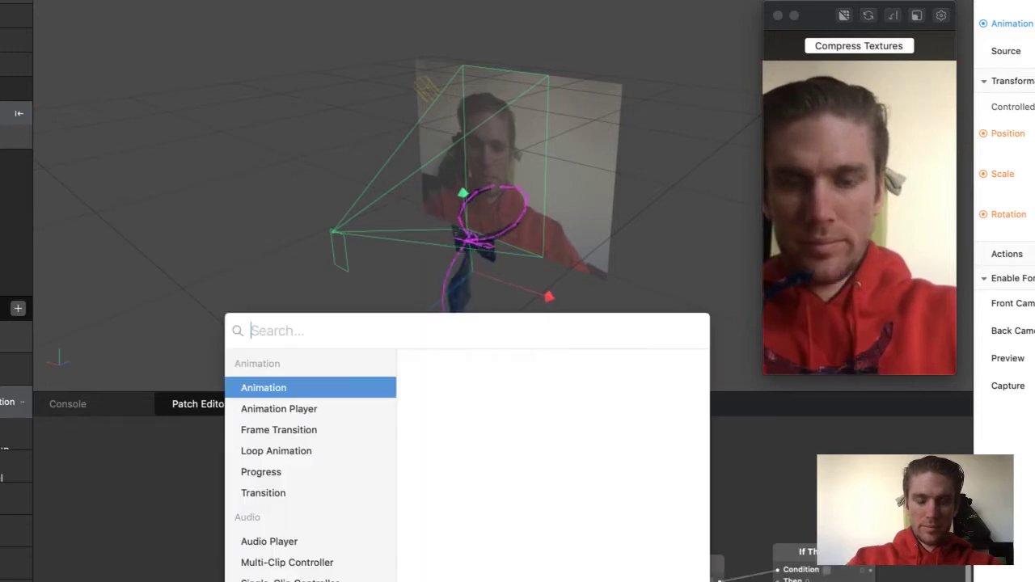
type("less")
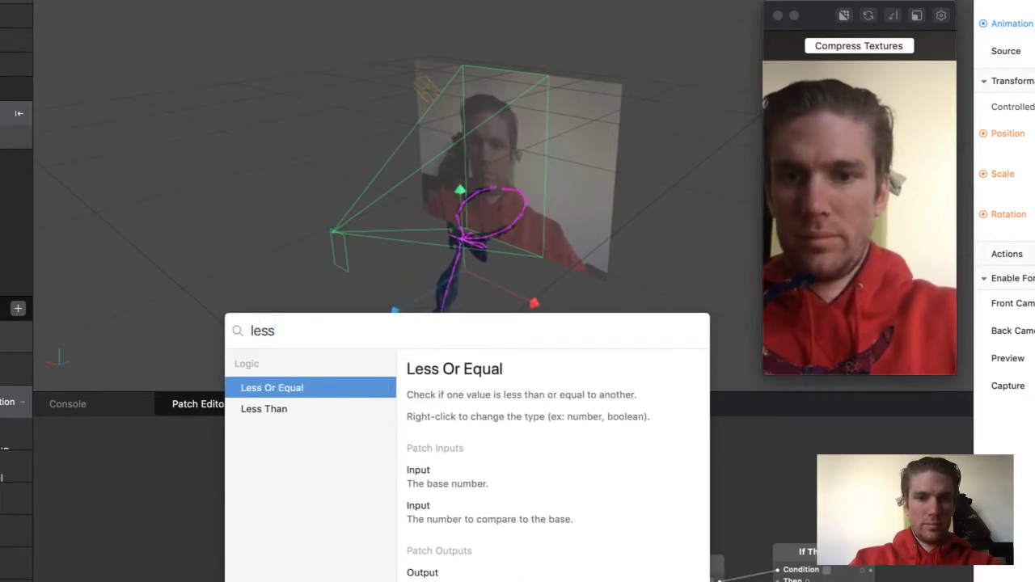
key("Return")
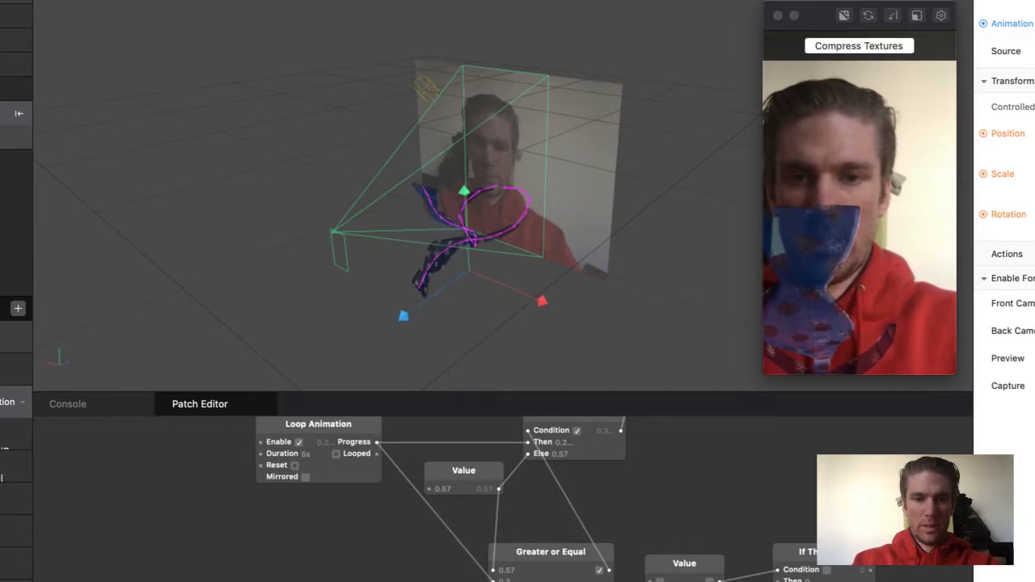
left_click_drag(375, 442, 473, 581)
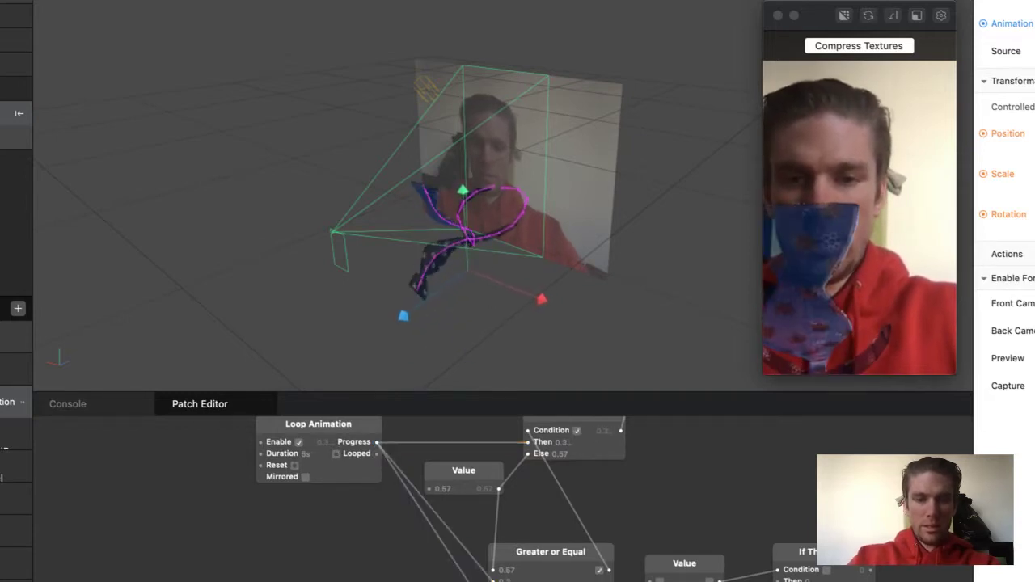
double_click(473, 578)
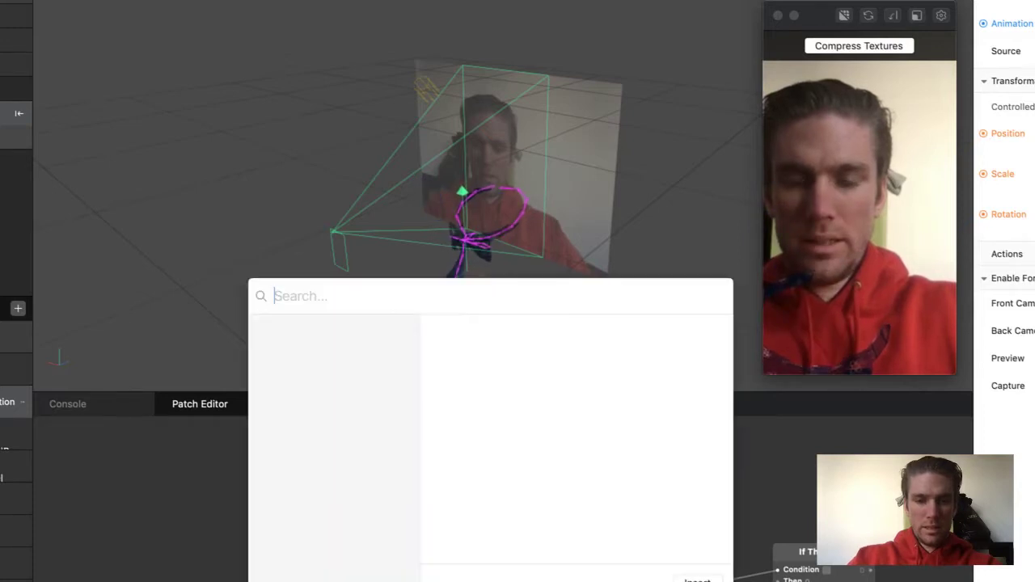
key("Escape")
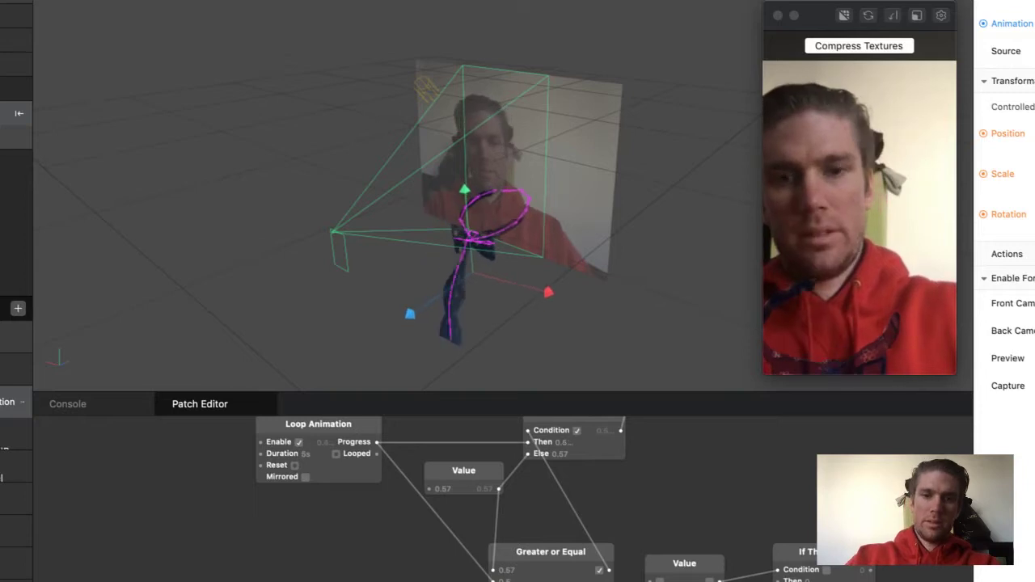
Step: Add a Less Or Equal patch and connect the 0.57 Value patch and the Loop Animation's Progress output to its inputs
double_click(473, 578)
type("l;es")
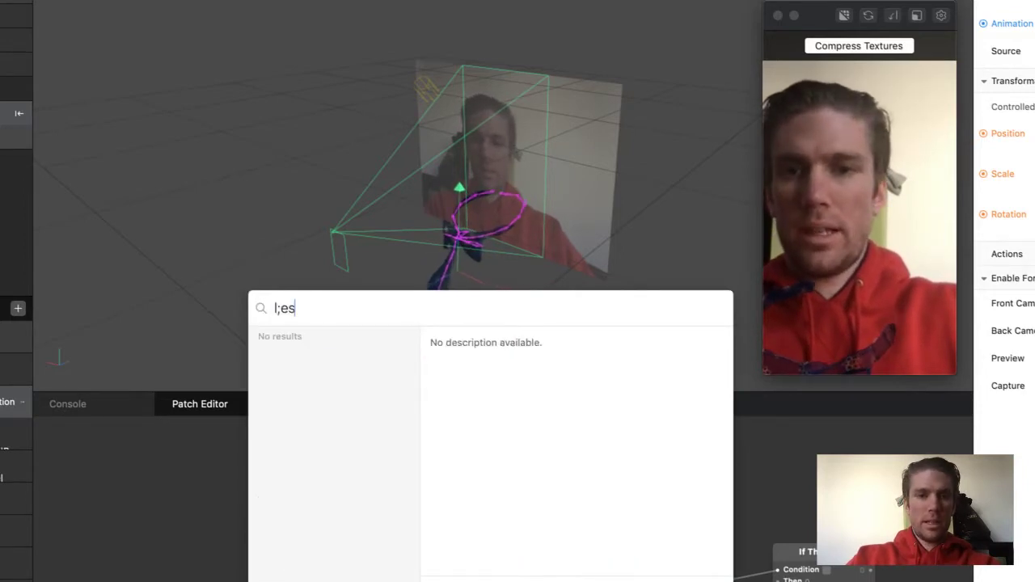
key("BackSpace")
key("BackSpace")
key("BackSpace")
key("BackSpace")
type("less")
key("Return")
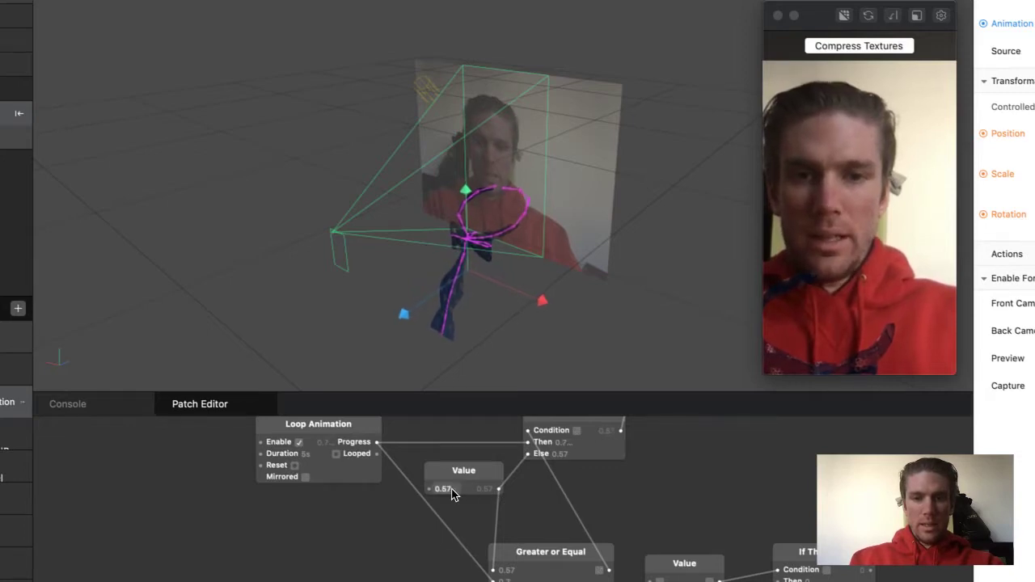
left_click_drag(500, 490, 496, 581)
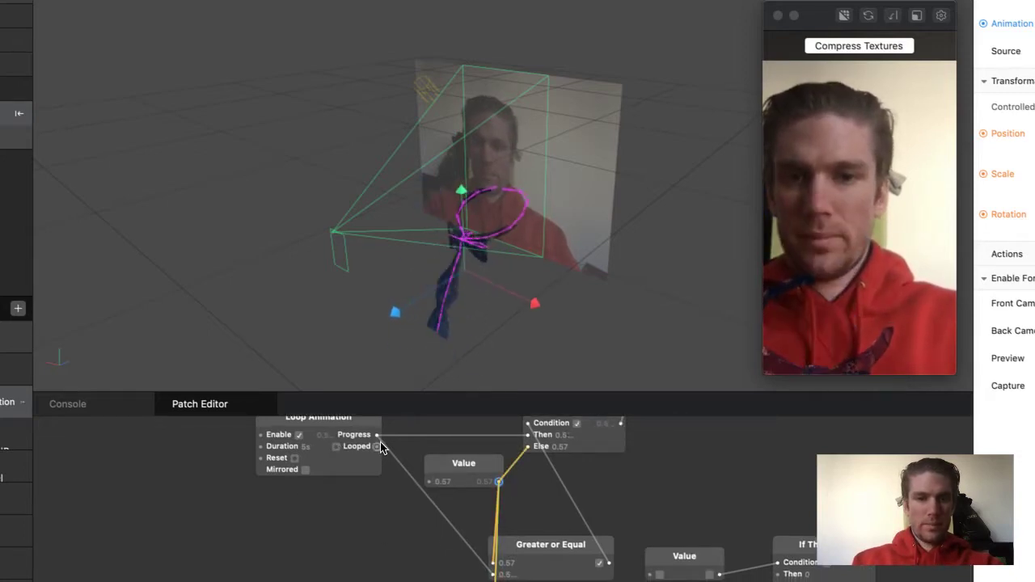
left_click_drag(376, 435, 455, 581)
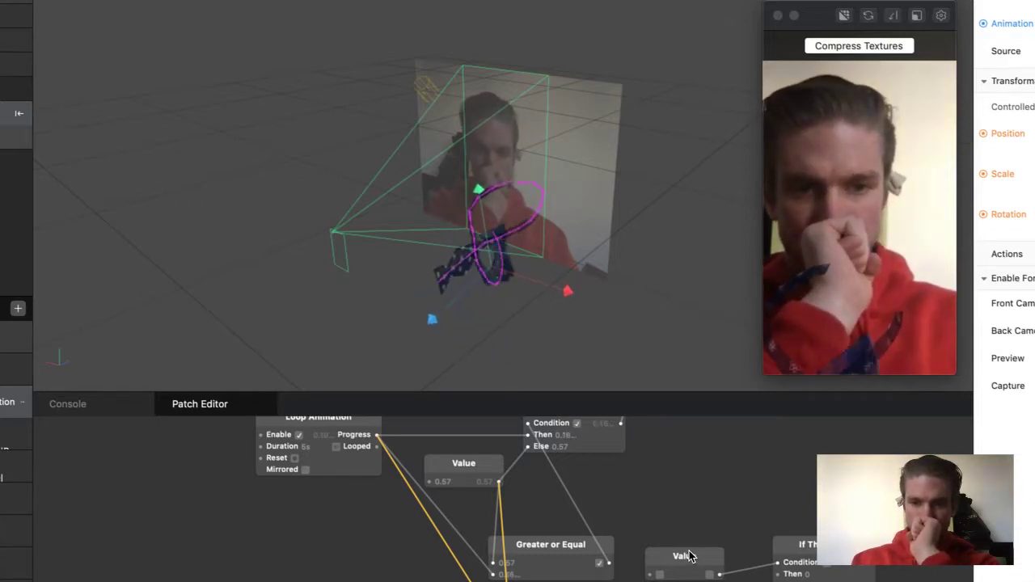
Step: Raise the boolean Value patch slightly and connect Greater or Equal's output to the second If Then Else patch's Then input
left_click_drag(689, 557, 689, 534)
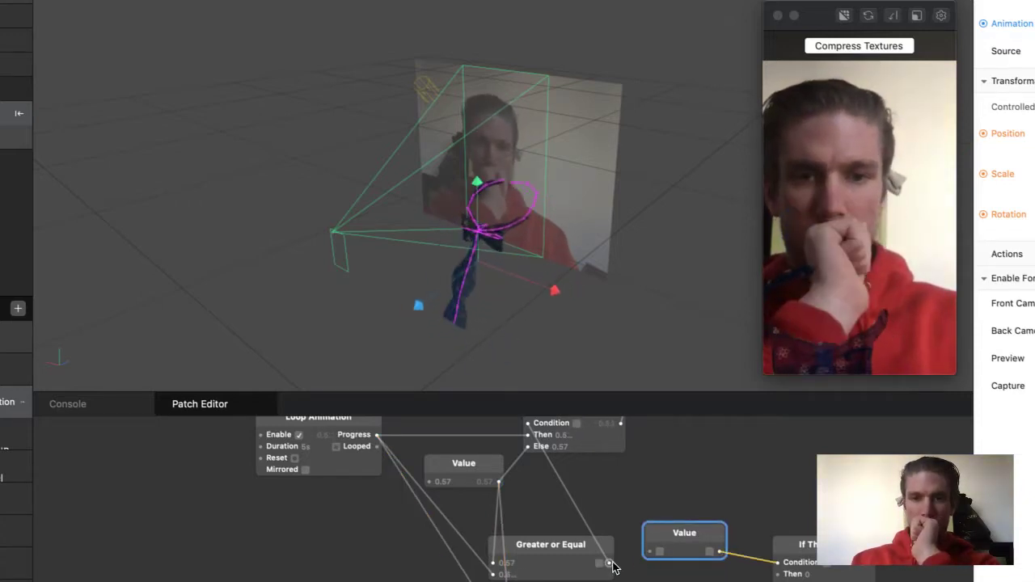
left_click_drag(610, 565, 676, 555)
key("Escape")
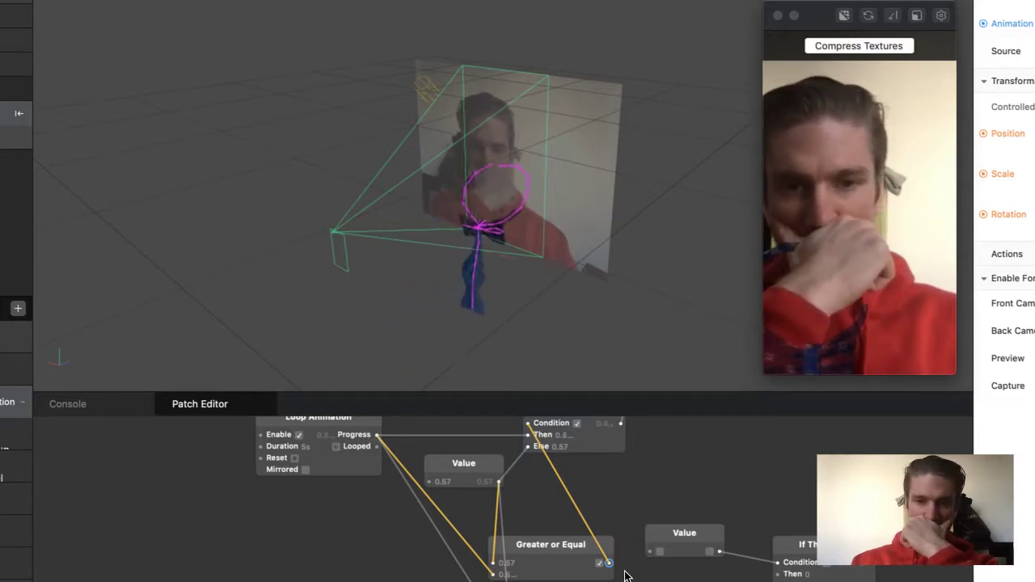
left_click_drag(608, 563, 776, 562)
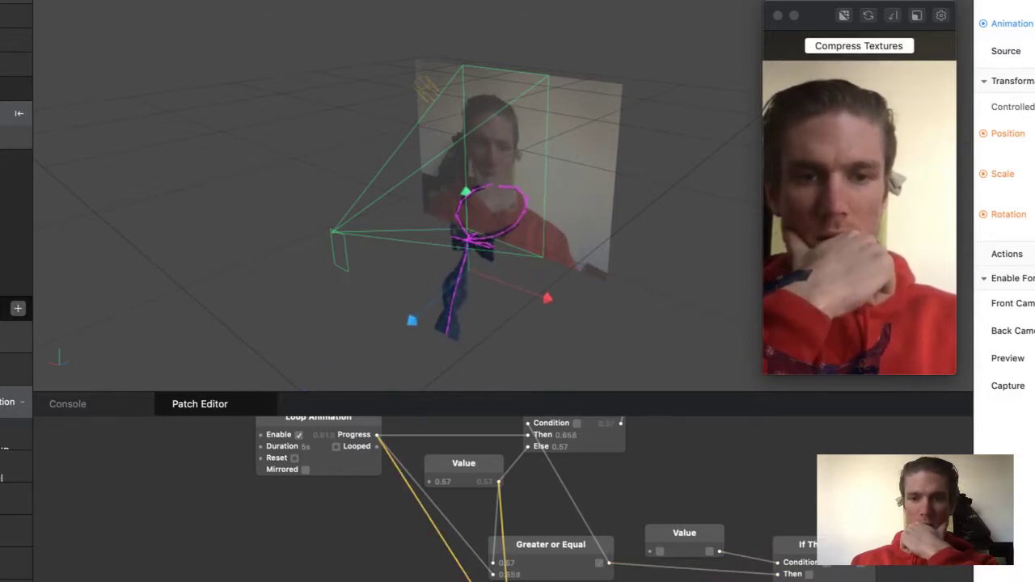
Step: Review the patch graph from the Animation Player back to the comparison and If Then Else patches
scroll(501, 499, "right", 10)
scroll(501, 499, "up", 5)
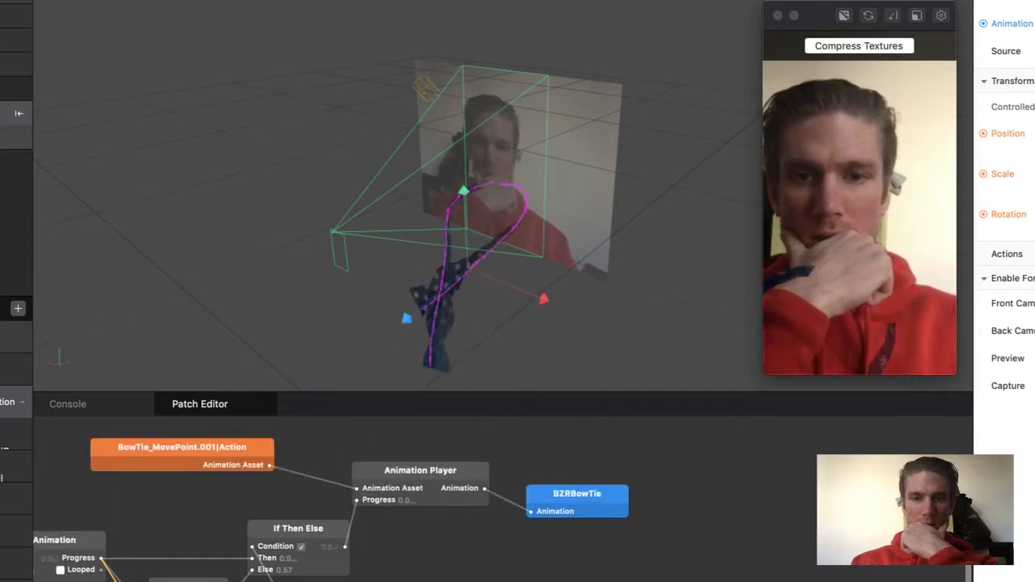
scroll(501, 499, "down", 3)
scroll(501, 499, "left", 2)
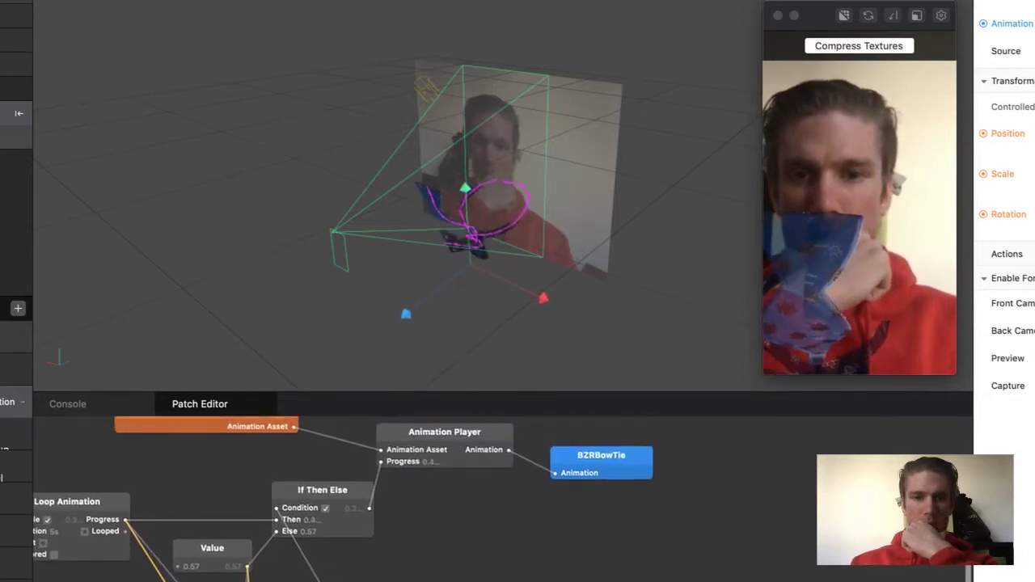
scroll(501, 499, "down", 3)
scroll(502, 499, "left", 2)
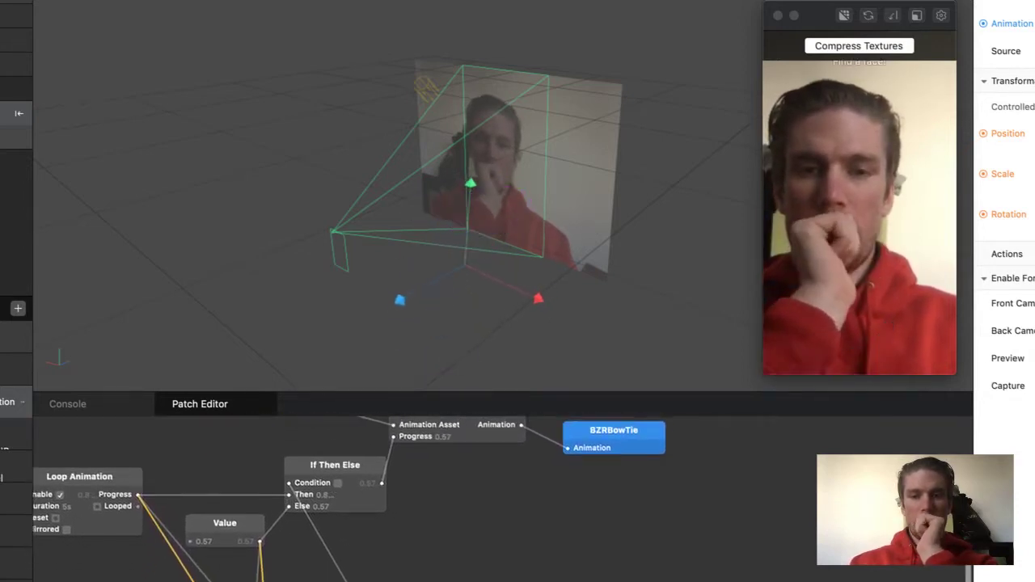
scroll(502, 500, "down", 8)
scroll(502, 499, "left", 3)
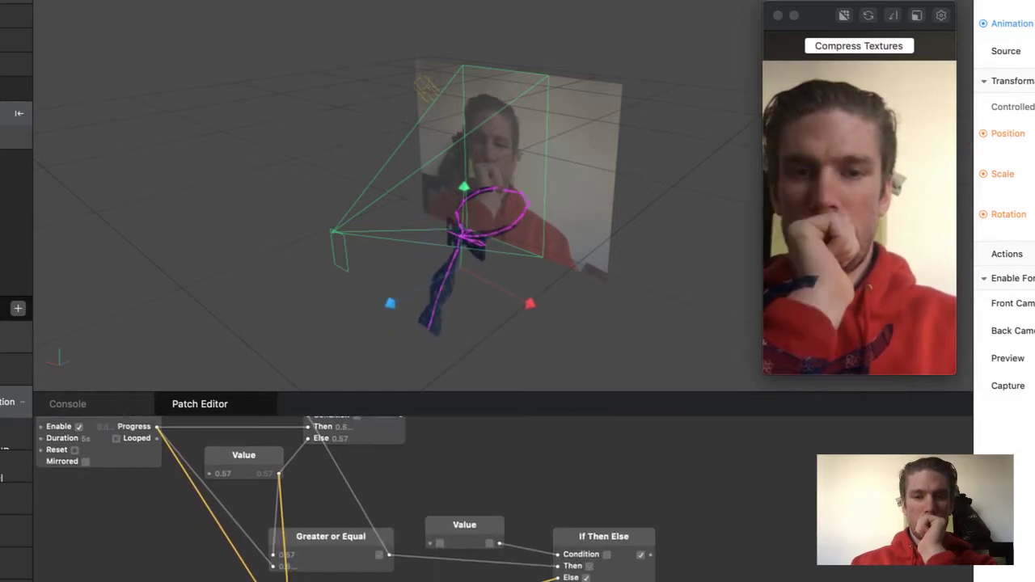
Step: Change the second If Then Else patch from boolean to numeric values and reposition it below the boolean Value patch
left_click(621, 580)
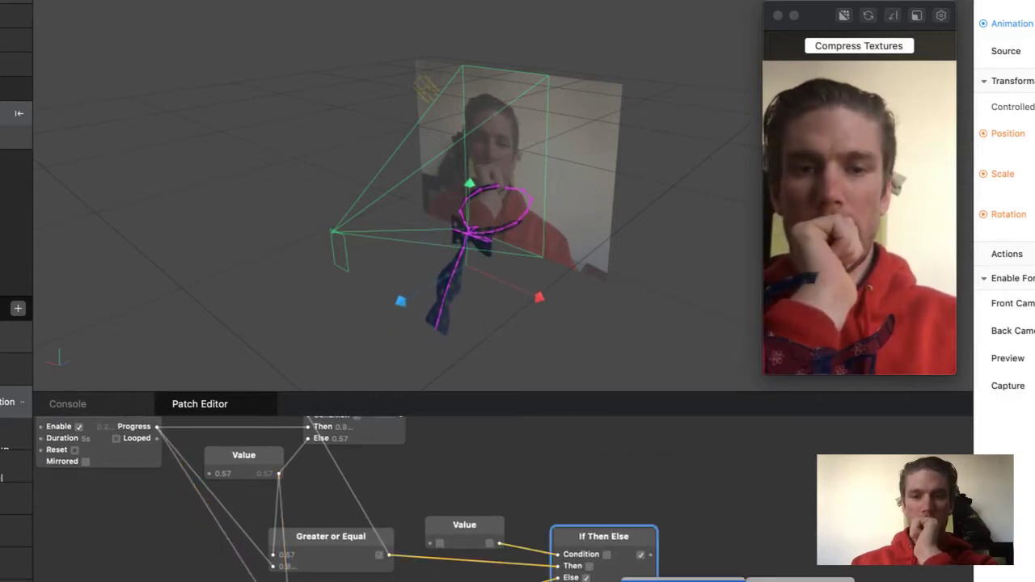
left_click(789, 580)
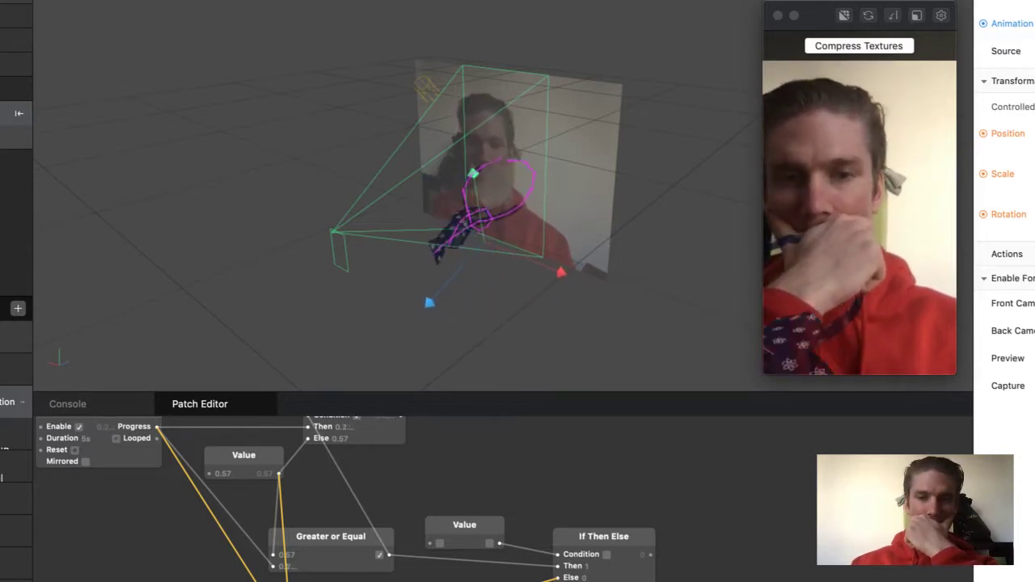
left_click_drag(595, 545, 558, 570)
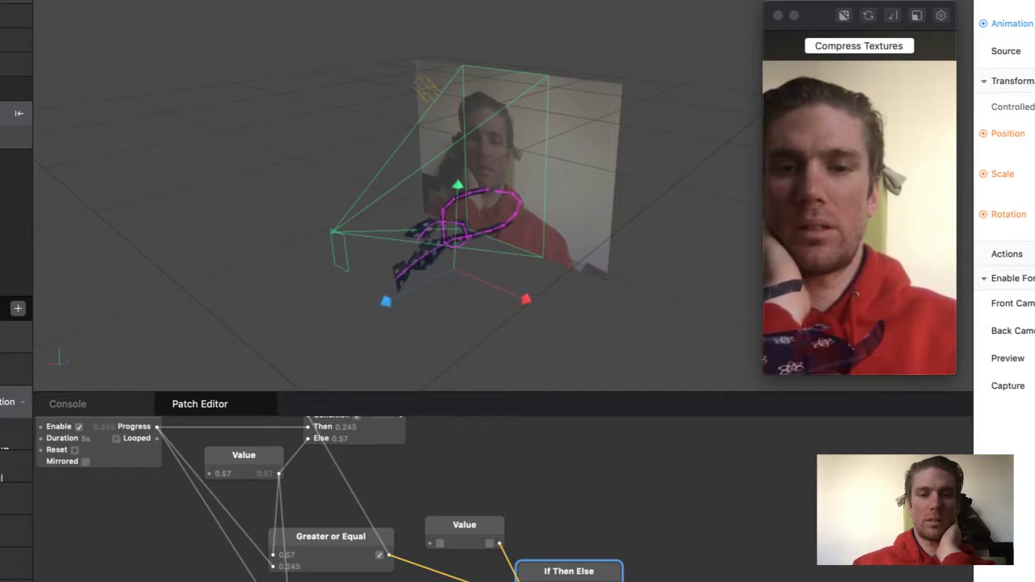
Step: Examine how the Loop Animation, Value and If Then Else patches drive the Animation Player's progress
scroll(485, 499, "up", 3)
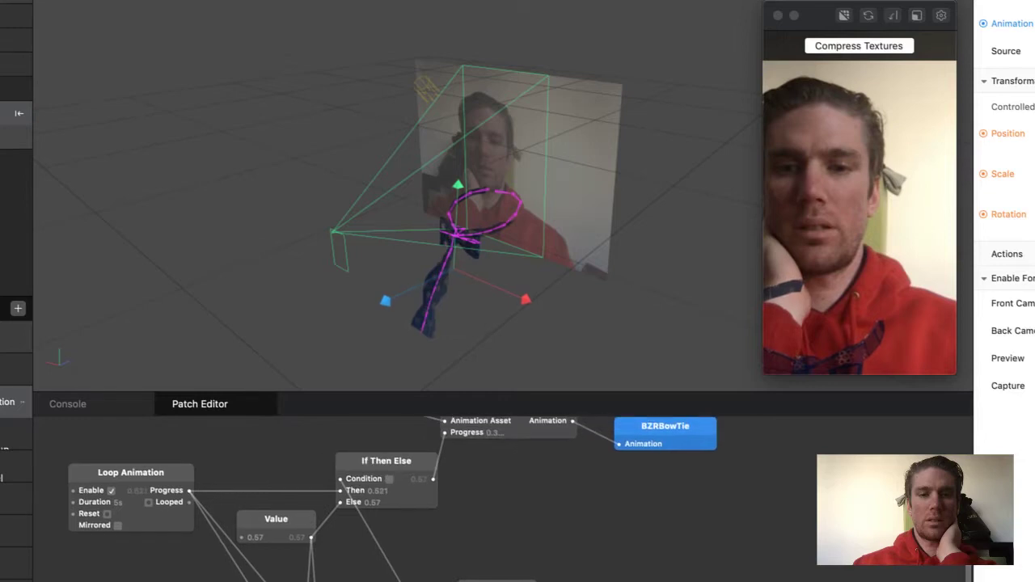
scroll(485, 499, "up", 1)
scroll(485, 499, "down", 1)
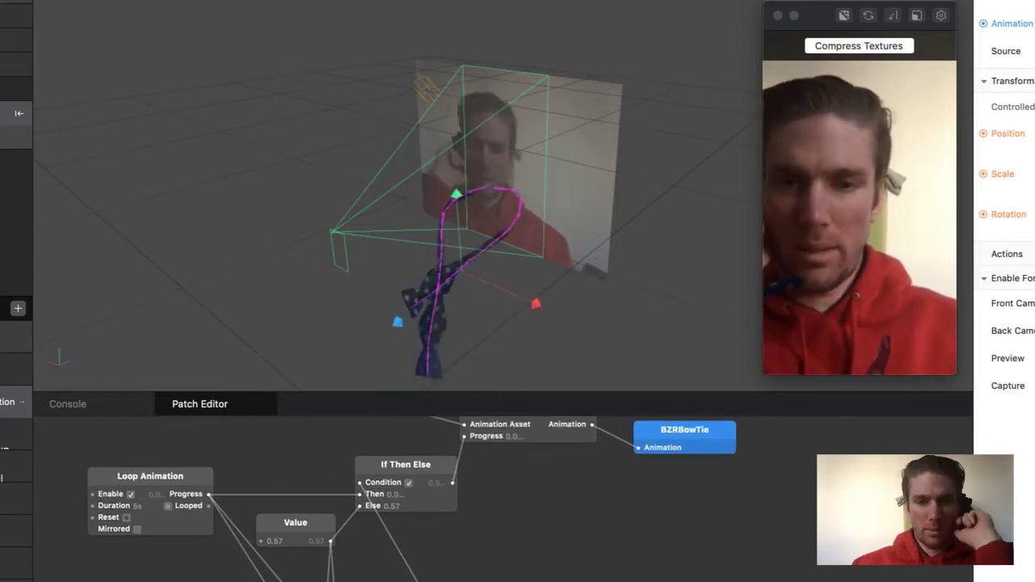
scroll(486, 499, "left", 1)
scroll(540, 549, "left", 1)
scroll(539, 550, "down", 1)
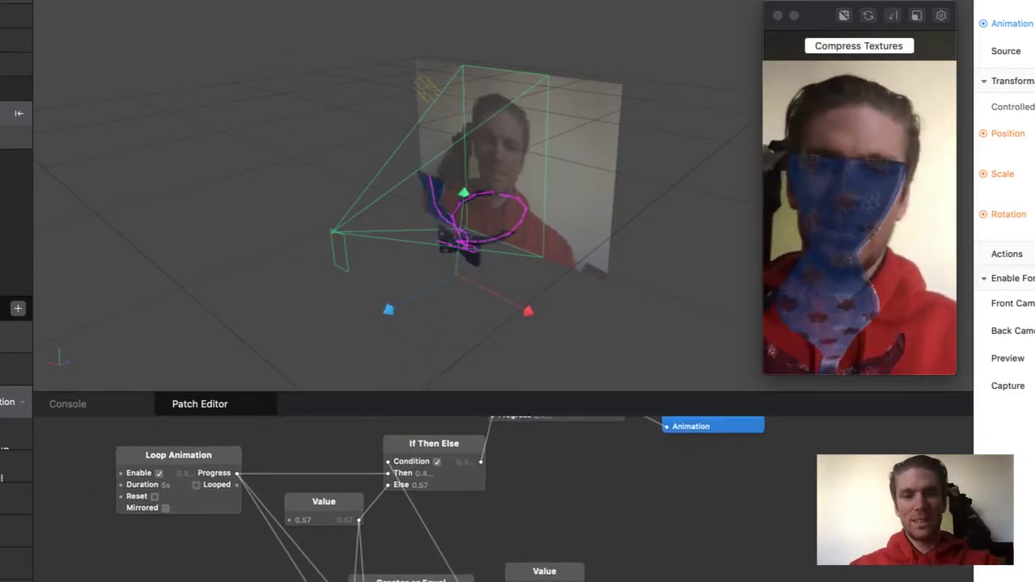
scroll(539, 553, "up", 2)
scroll(540, 553, "right", 2)
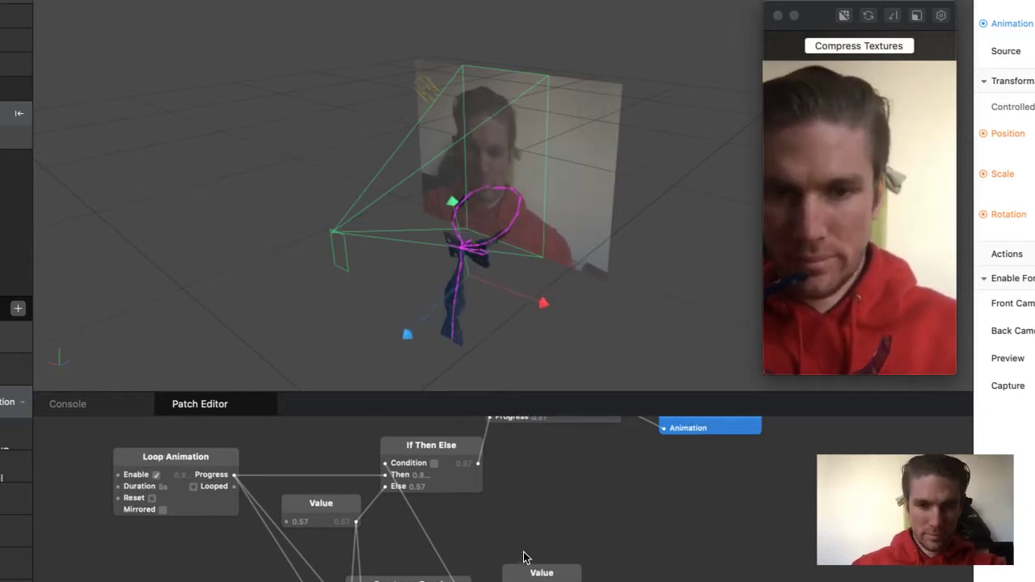
scroll(524, 558, "up", 1)
scroll(524, 558, "right", 1)
scroll(524, 558, "down", 3)
scroll(524, 558, "left", 1)
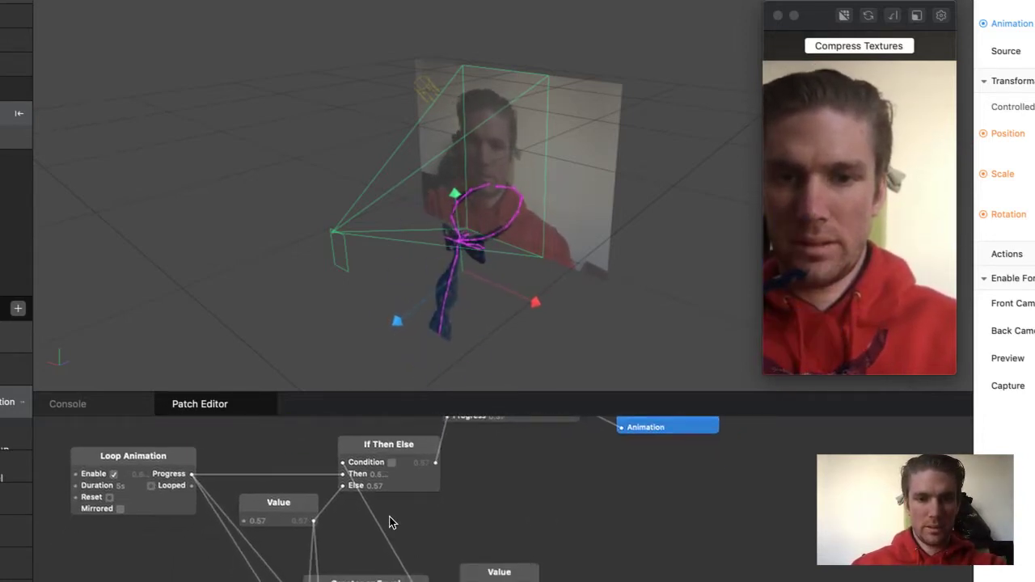
left_click(392, 462)
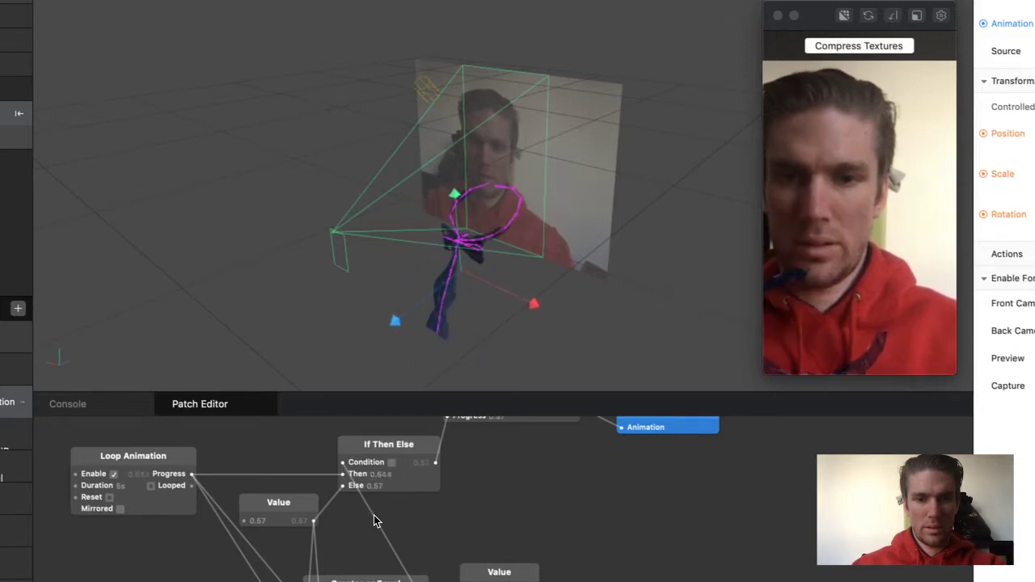
scroll(355, 514, "up", 3)
scroll(354, 515, "left", 3)
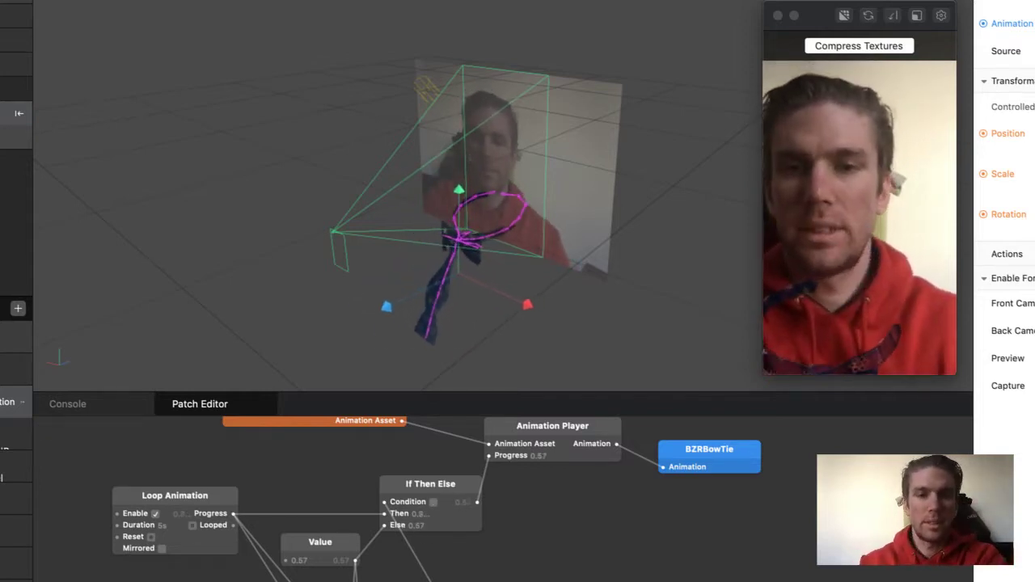
left_click(433, 503)
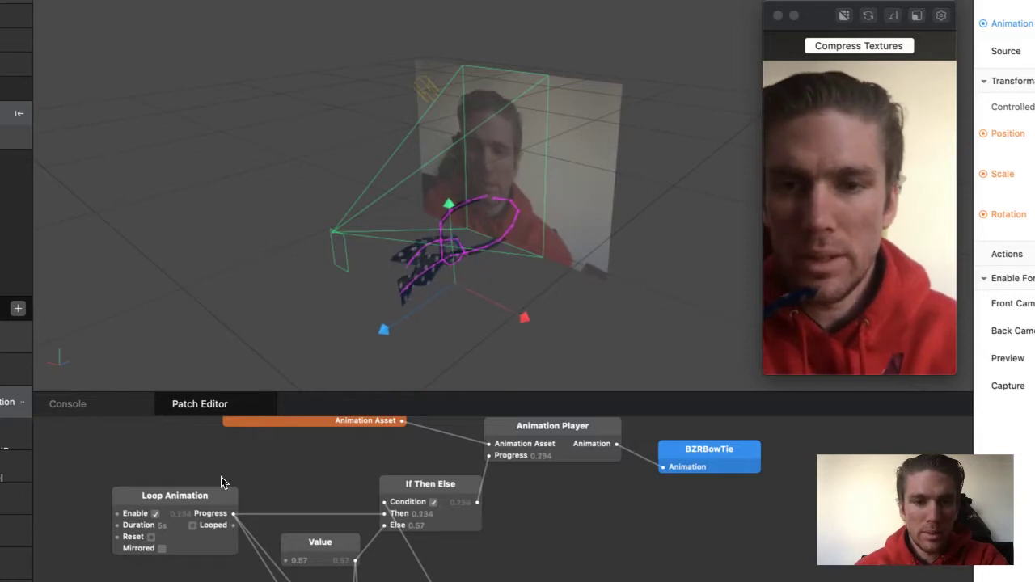
Step: Disable the Loop Animation and wire the second If Then Else patch between the 0.57 Value patch and the first one's Else input
left_click(156, 515)
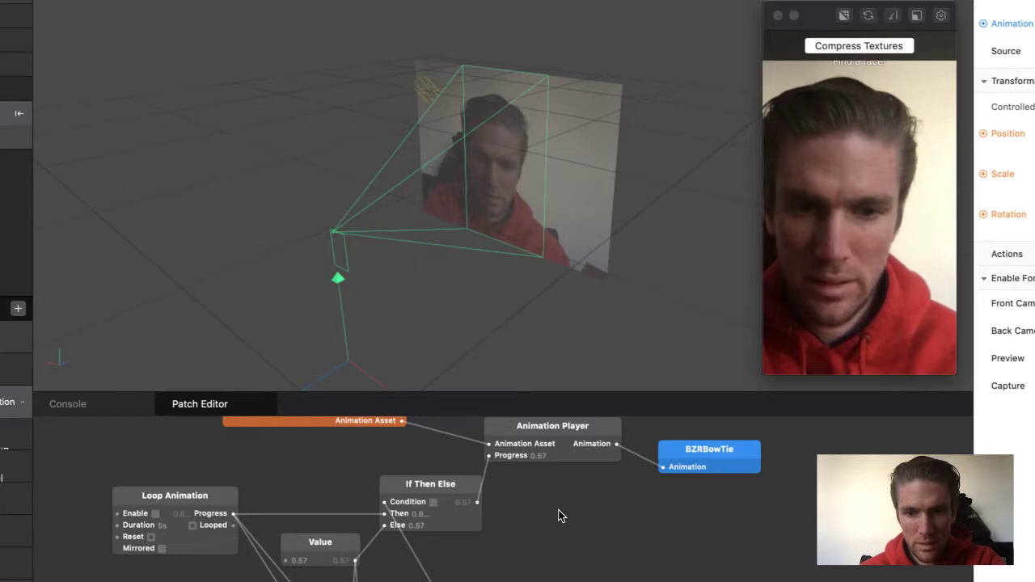
scroll(501, 494, "down", 2)
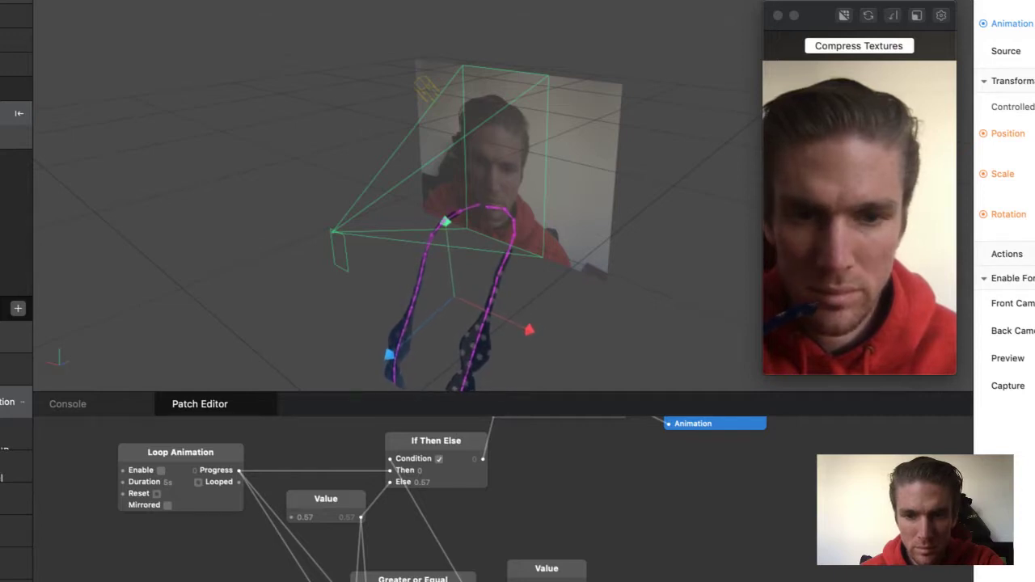
left_click_drag(592, 580, 392, 485)
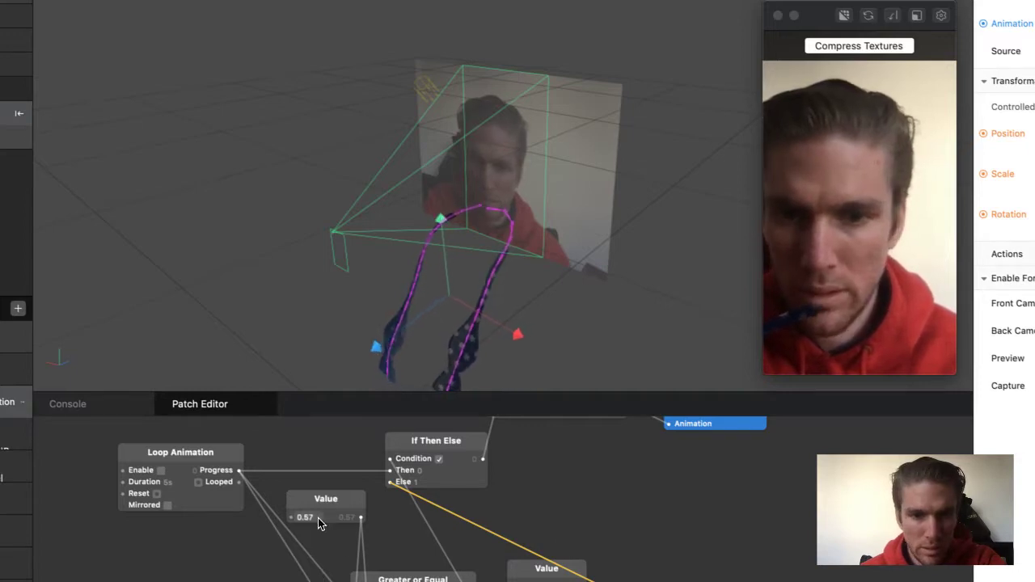
left_click_drag(362, 518, 477, 581)
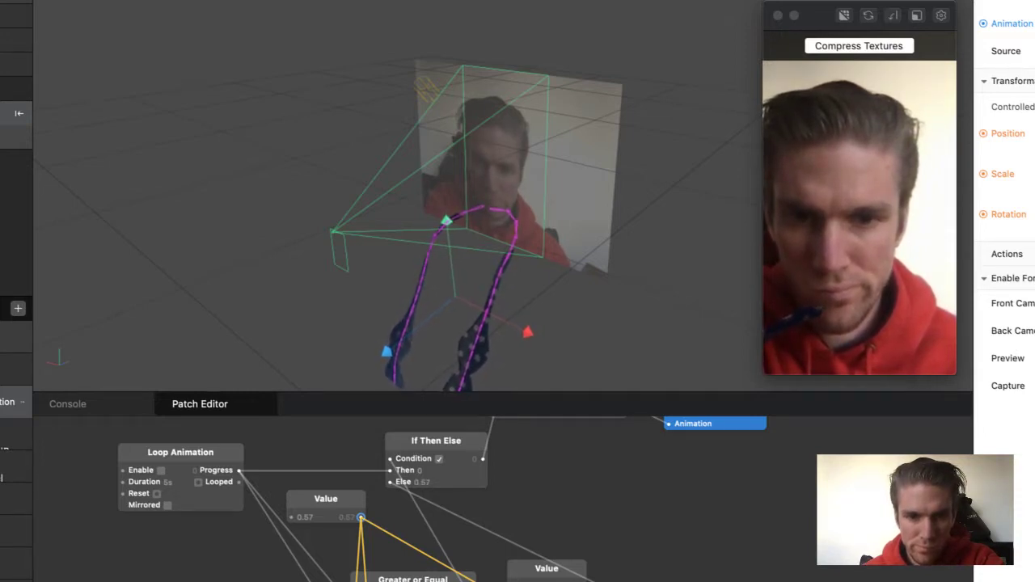
Step: Shift the Greater or Equal patch slightly to the left and re-enable the Loop Animation
mouse_move(414, 580)
left_mouse_down()
mouse_move(403, 569)
mouse_move(406, 579)
left_mouse_up()
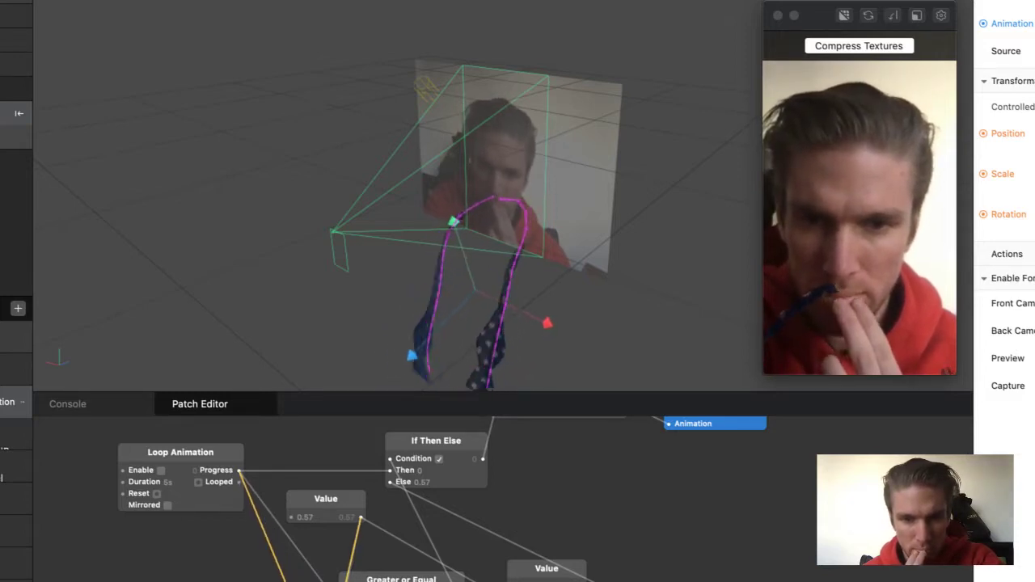
scroll(501, 494, "up", 2)
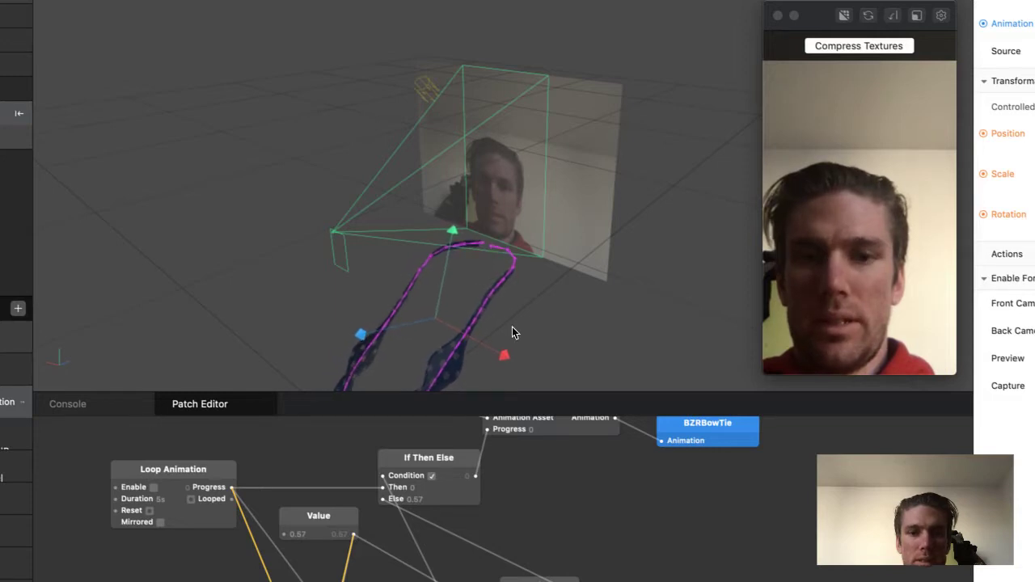
left_click(153, 488)
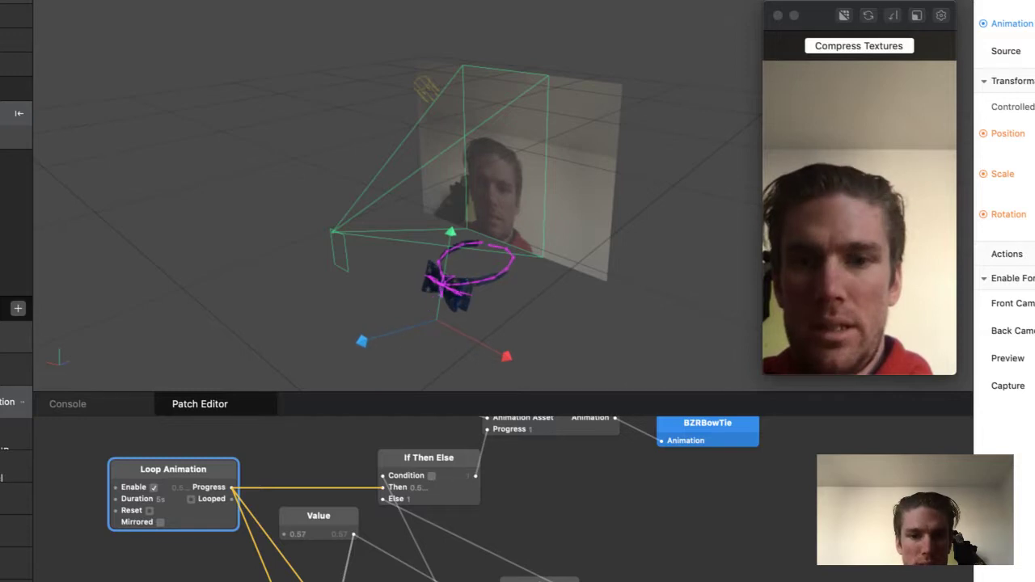
Step: Shift the first If Then Else patch slightly to the right and enable its Condition
left_click_drag(430, 462, 457, 462)
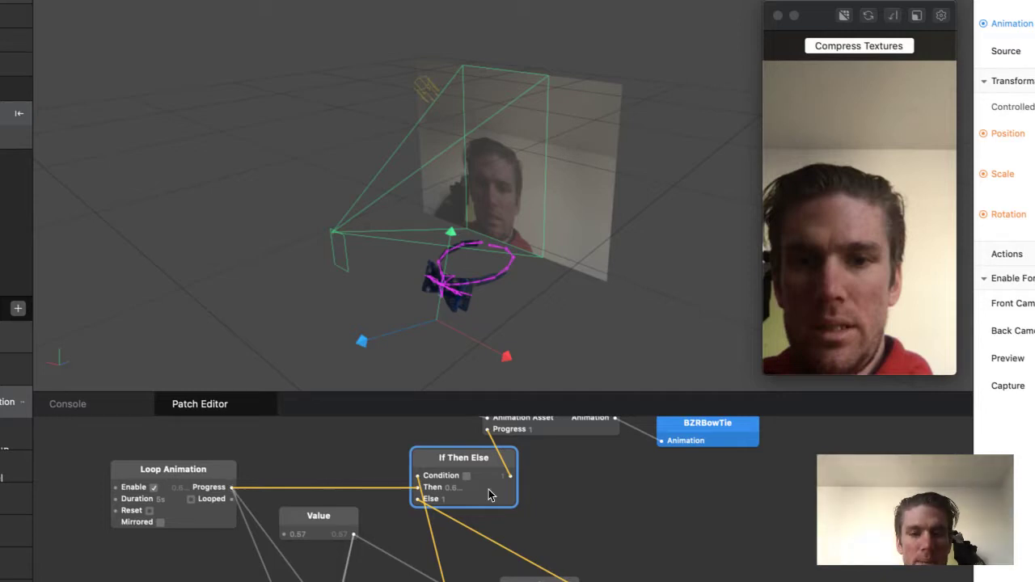
mouse_move(466, 475)
left_mouse_down()
mouse_move(267, 475)
mouse_move(464, 476)
mouse_move(448, 475)
left_mouse_up()
left_click(449, 476)
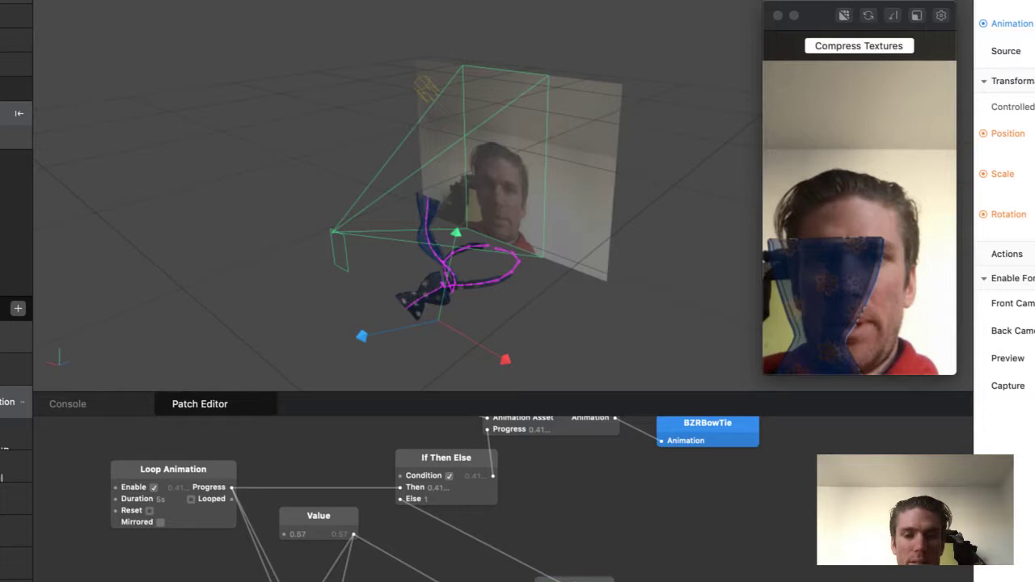
Step: Move the second If Then Else patch up beside the 0.57 Value patch and shift the lower Value patch to the left
double_click(501, 555)
type("if")
key("Return")
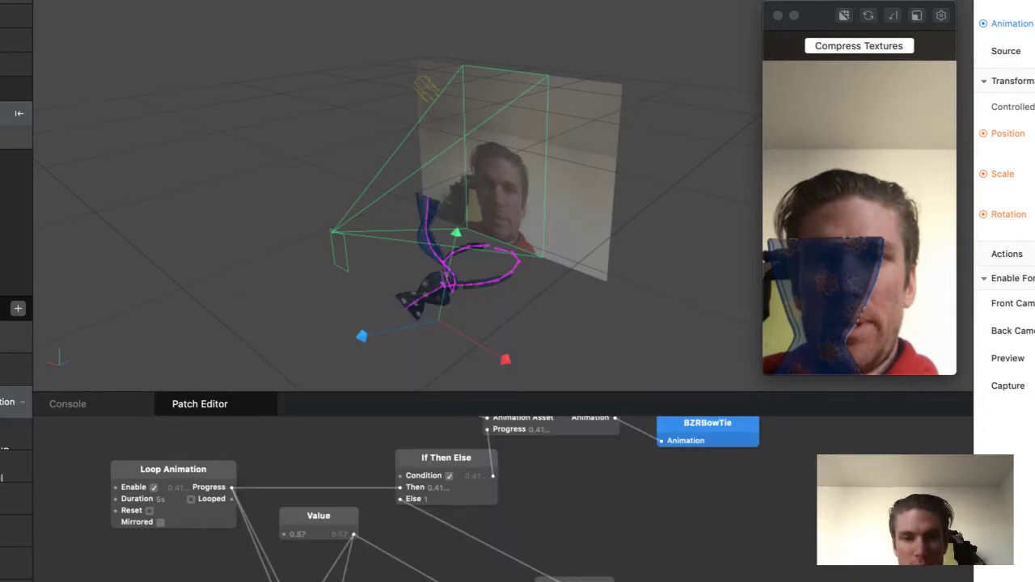
left_click_drag(574, 580, 622, 496)
key("Escape")
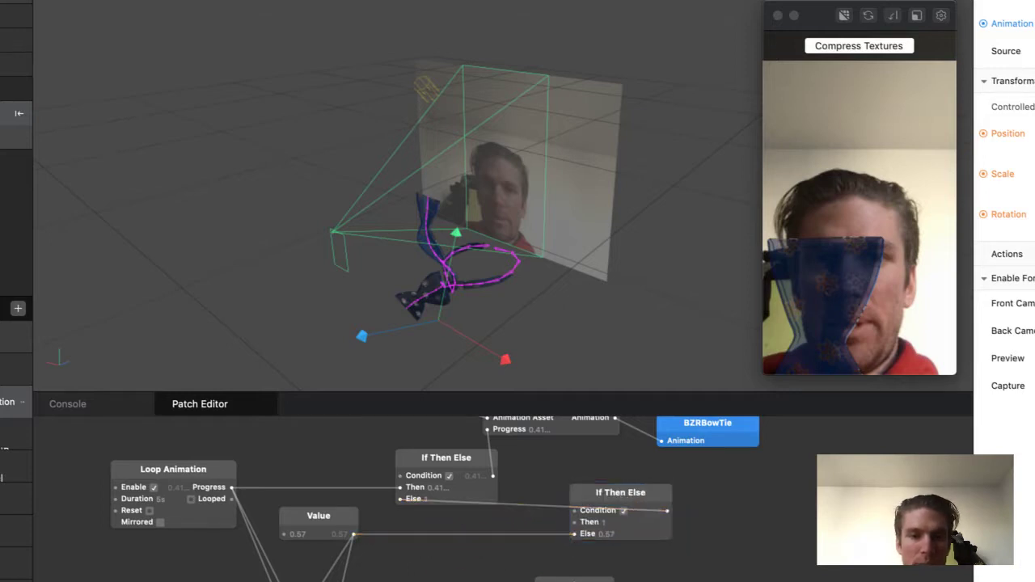
left_click_drag(562, 580, 483, 581)
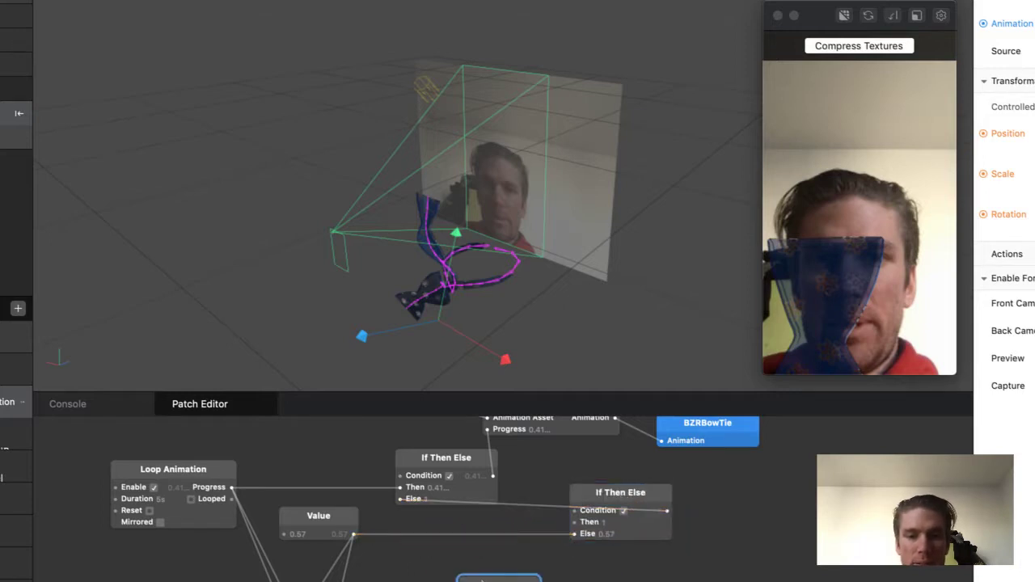
key("Escape")
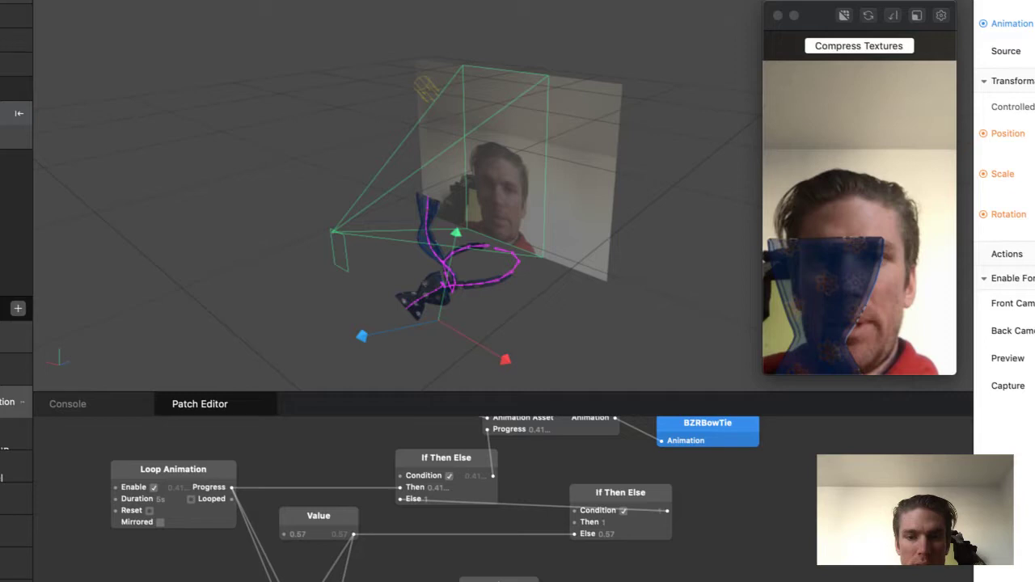
Step: Lower the second If Then Else patch slightly and wire the logic patch output beneath it to the first If Then Else patch's Condition
left_click(336, 581)
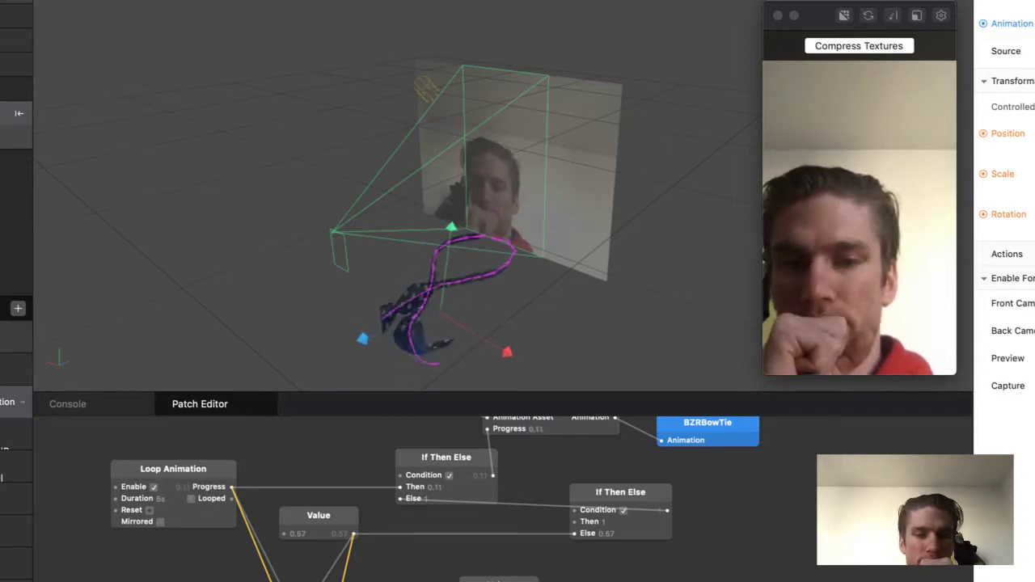
left_click_drag(627, 491, 611, 522)
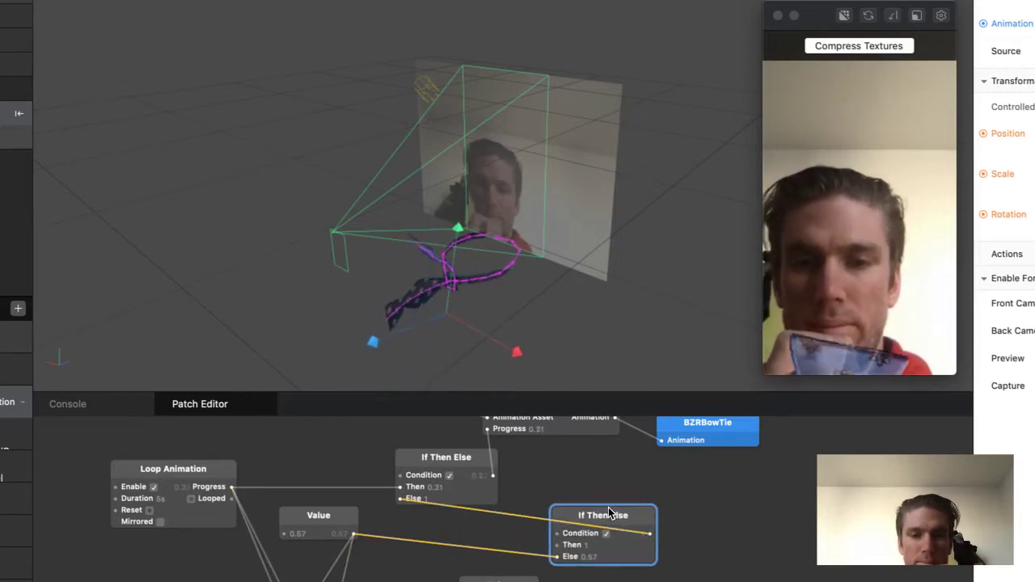
left_click(630, 503)
left_click(631, 508)
left_click_drag(630, 508, 646, 508)
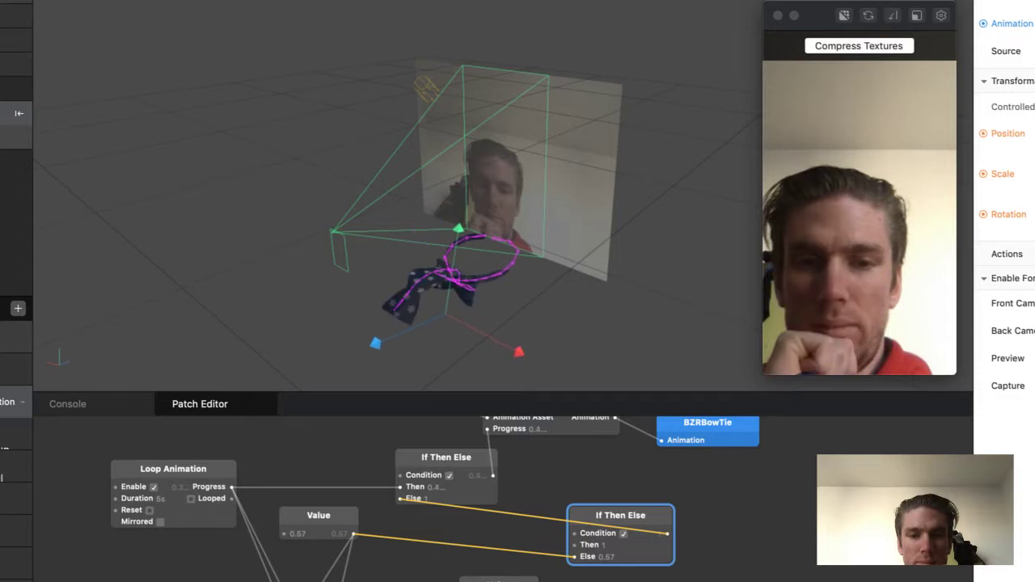
left_click_drag(668, 581, 401, 476)
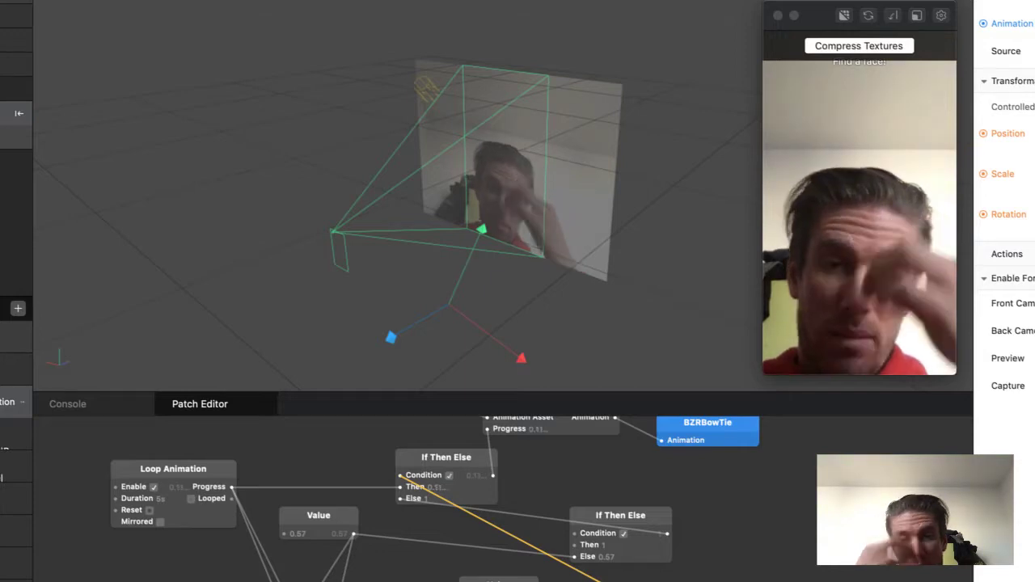
Step: Wire the boolean Value patch to the second If Then Else patch's Condition and shift that If Then Else patch to the left
mouse_move(623, 516)
left_mouse_down()
mouse_move(599, 509)
mouse_move(613, 499)
left_mouse_up()
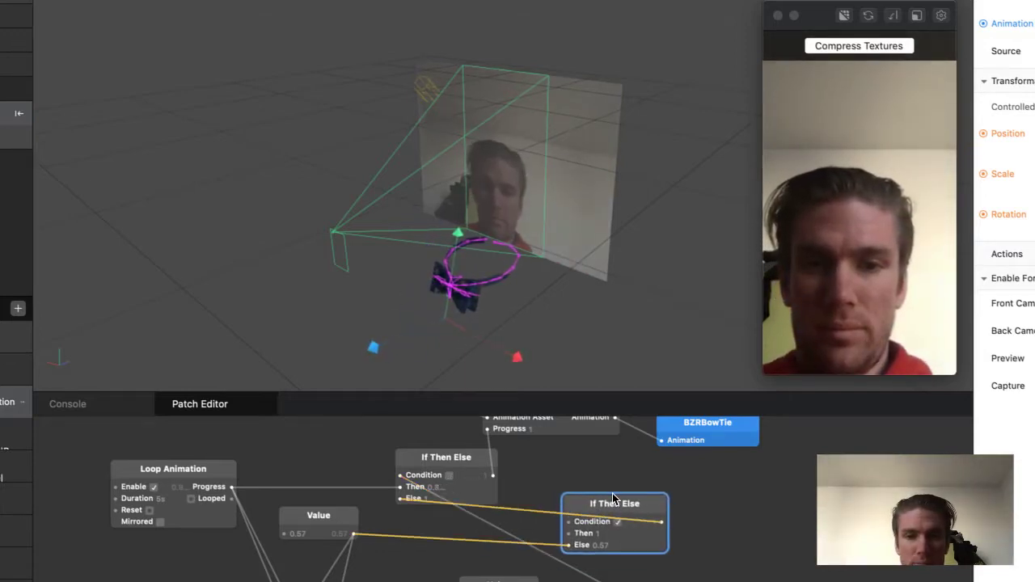
left_click(616, 477)
left_click_drag(535, 581, 569, 522)
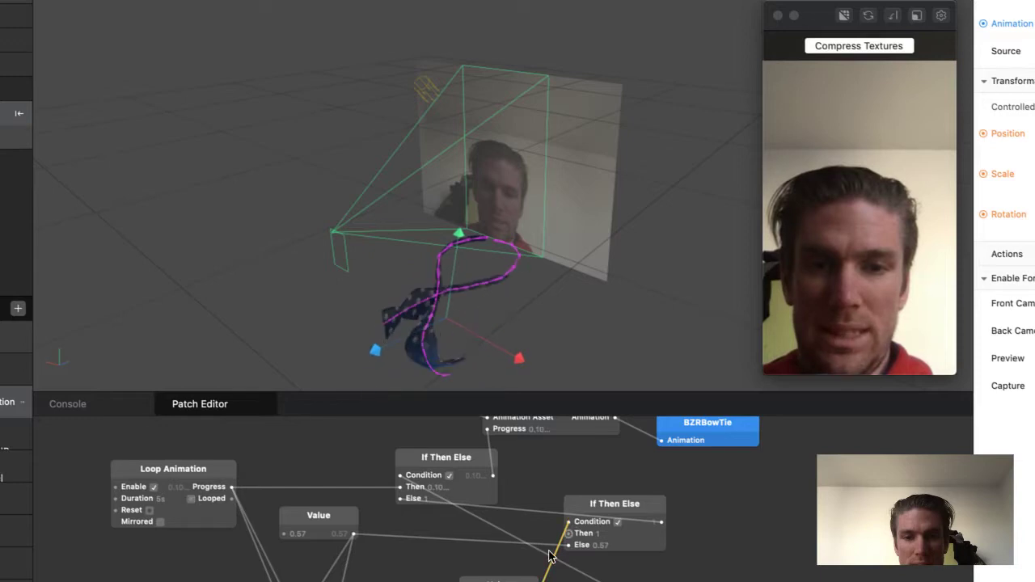
left_click(499, 580)
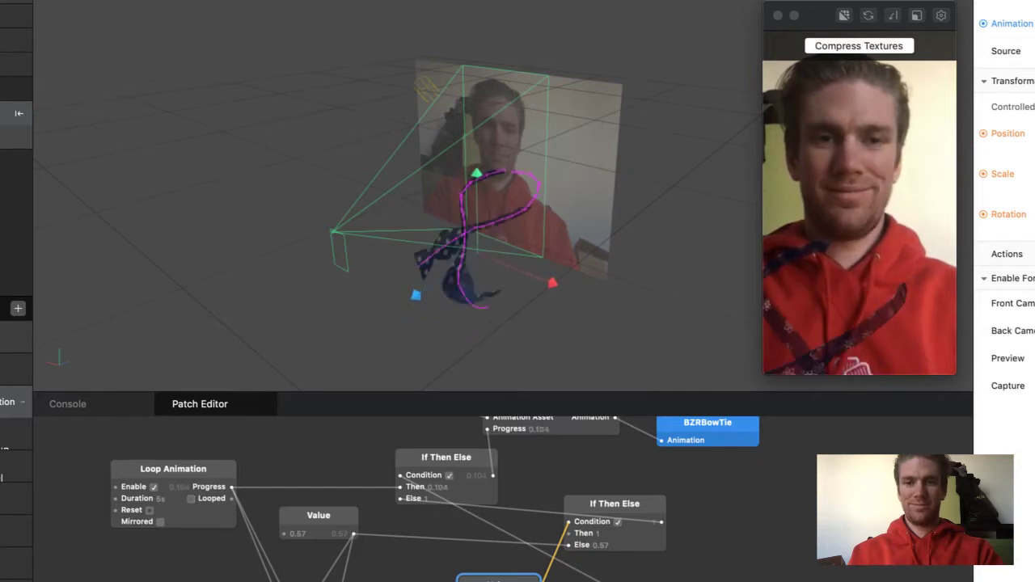
scroll(465, 554, "up", 3)
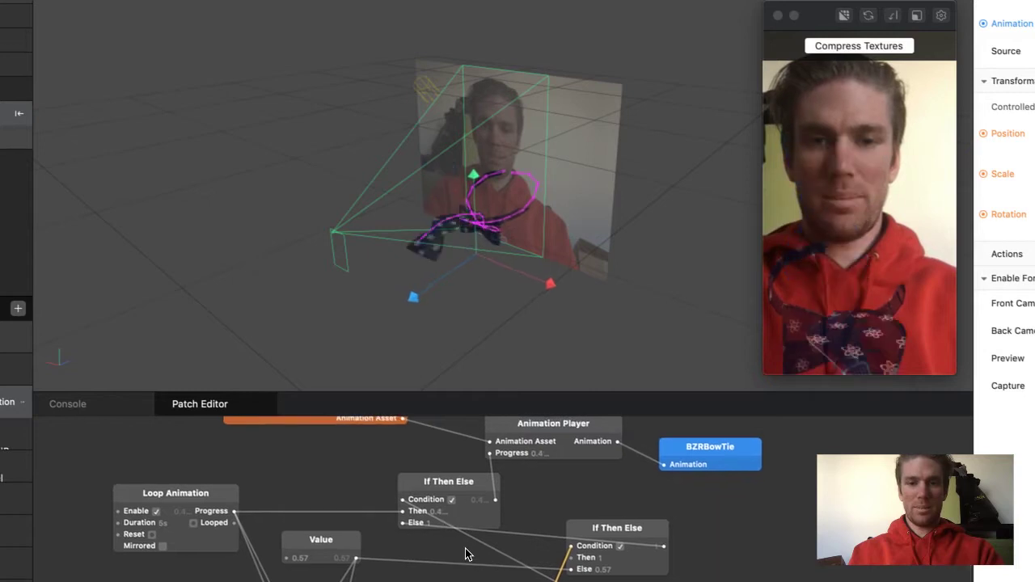
mouse_move(626, 528)
left_mouse_down()
mouse_move(600, 527)
mouse_move(615, 514)
left_mouse_up()
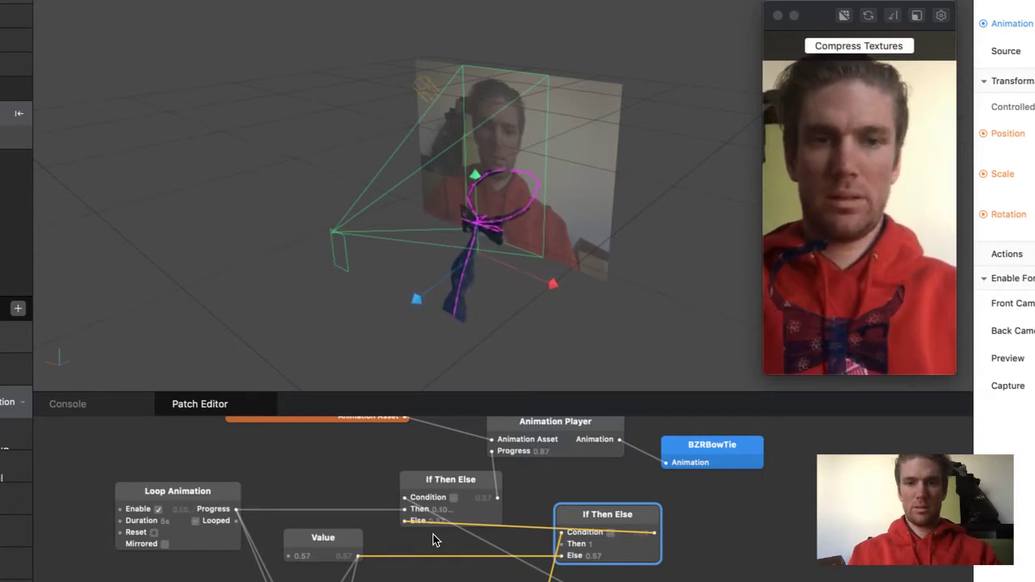
Step: Delete the second If Then Else patch and connect the 0.57 Value patch directly to the remaining one's Else input
scroll(443, 524, "up", 1)
scroll(444, 524, "up", 5)
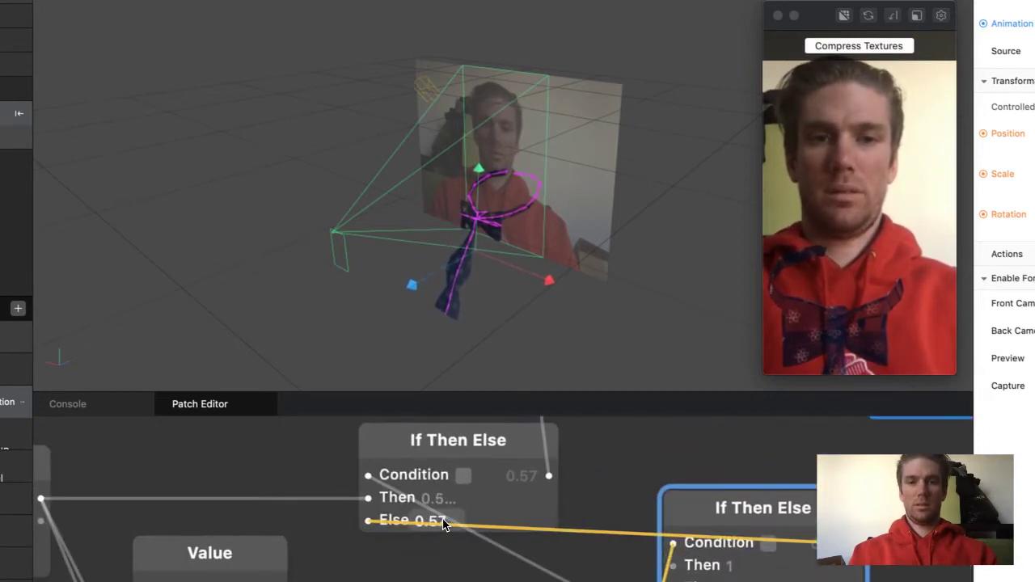
scroll(444, 524, "up", 3)
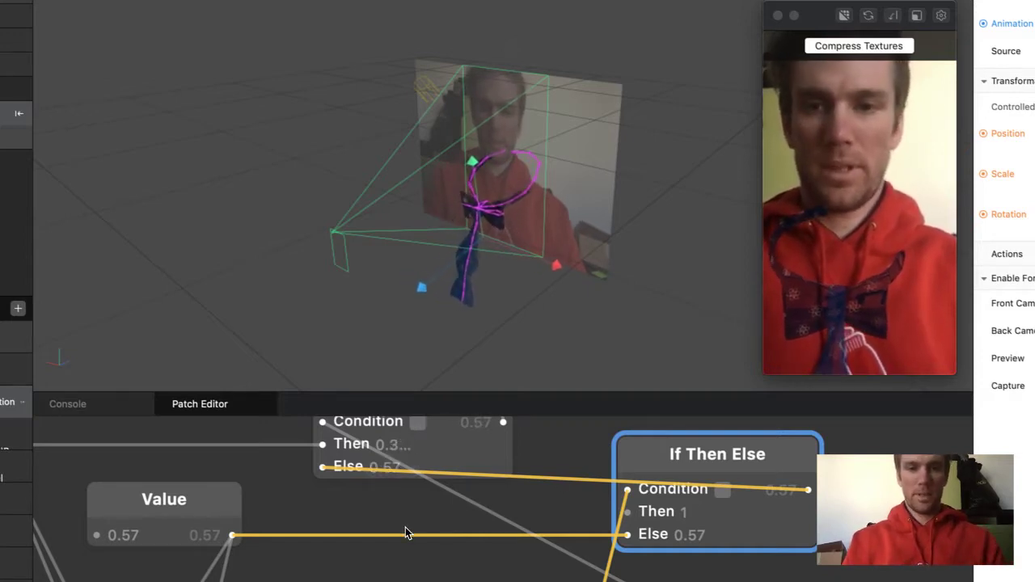
scroll(406, 532, "left", 5)
scroll(405, 532, "up", 2)
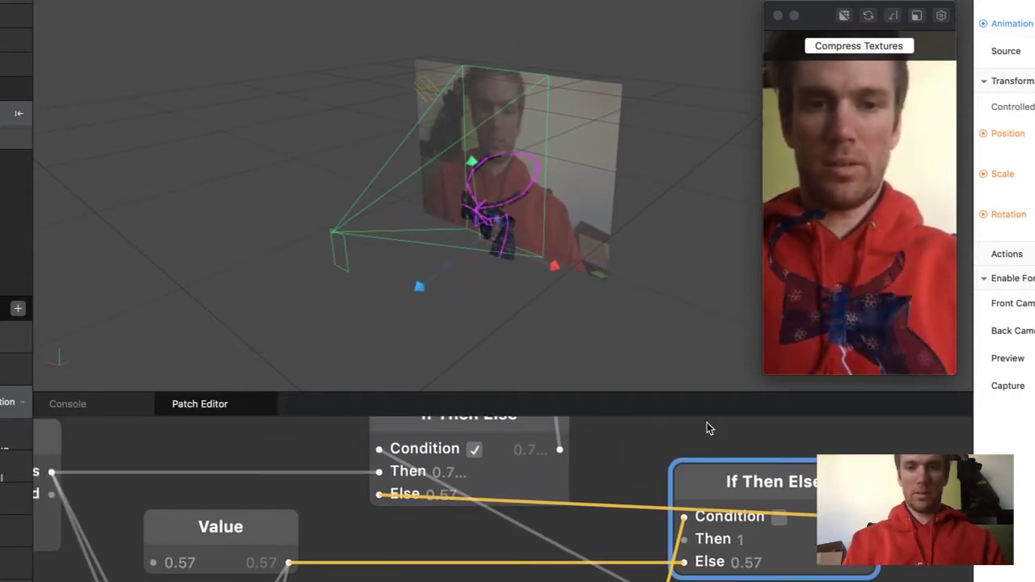
scroll(751, 478, "down", 3)
scroll(750, 478, "right", 2)
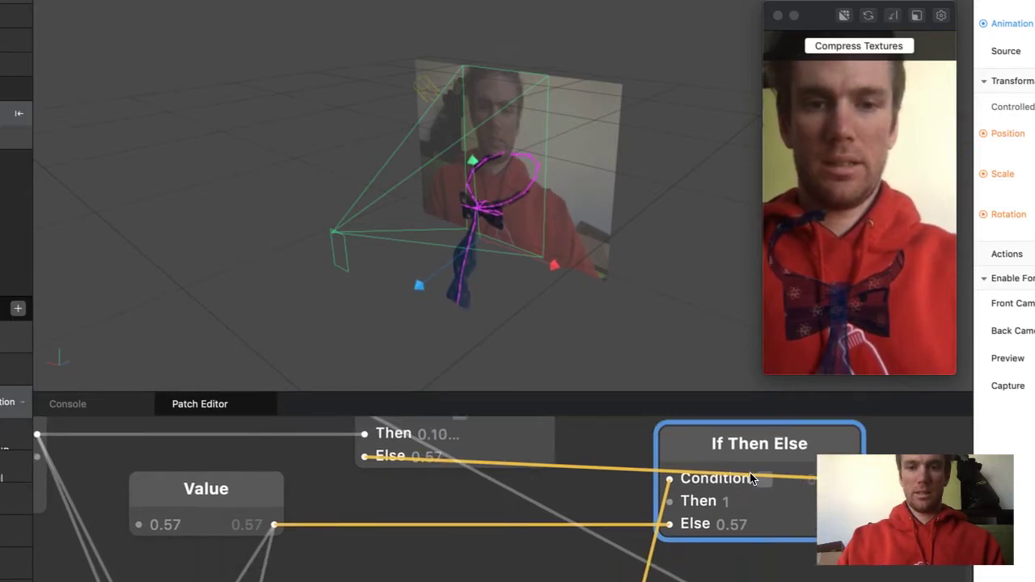
scroll(707, 470, "up", 2)
key("BackSpace")
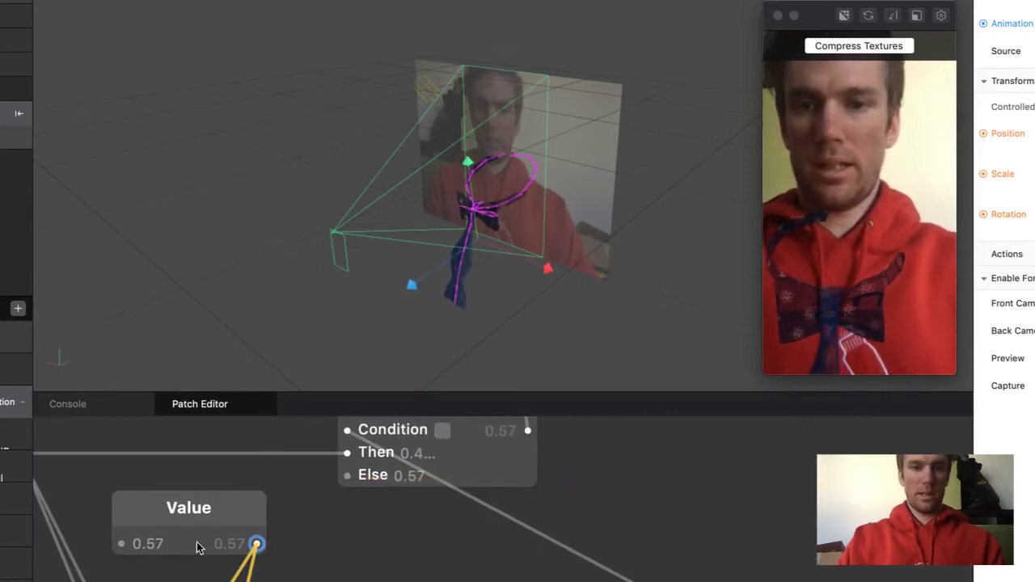
left_click_drag(257, 545, 350, 480)
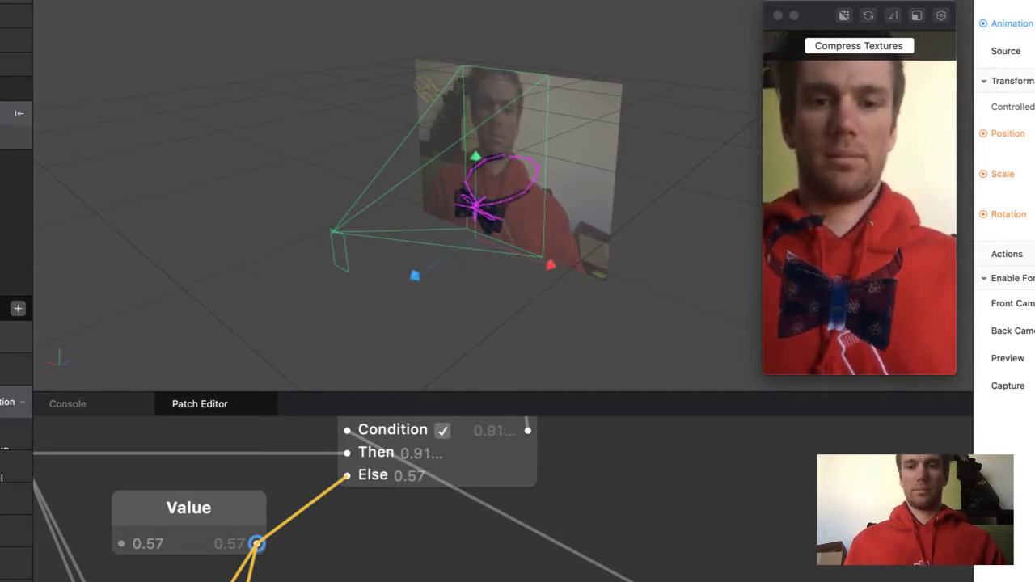
Step: Insert a 2D rectangle object into the scene
scroll(501, 499, "down", 4)
scroll(502, 499, "up", 2)
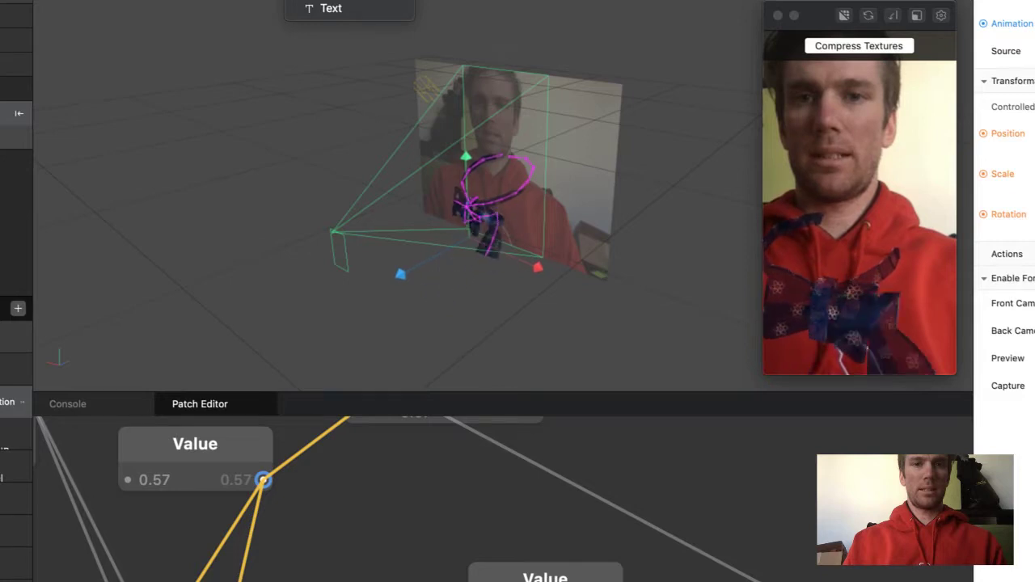
left_click(327, 8)
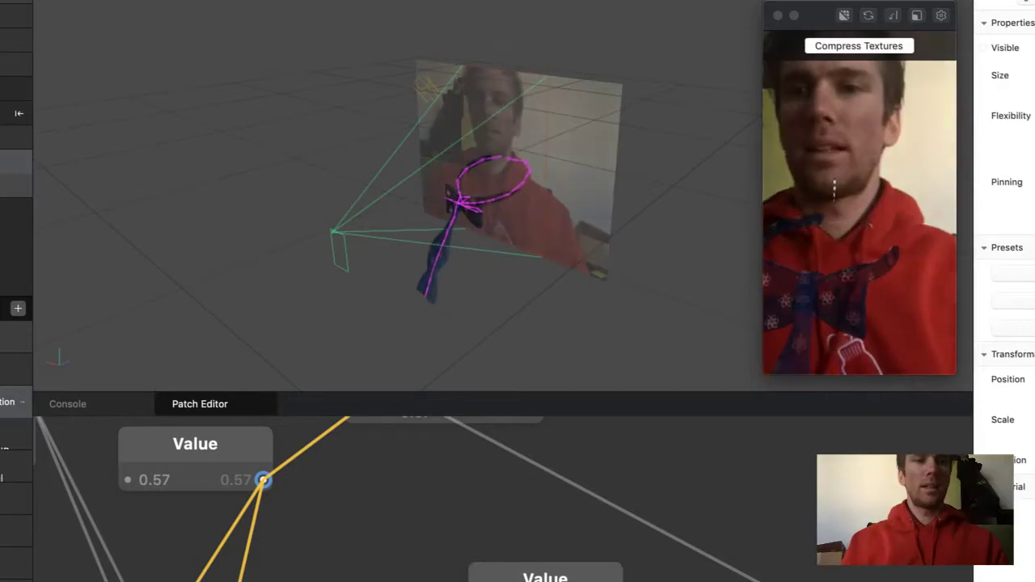
left_click(16, 137)
left_click(65, 1)
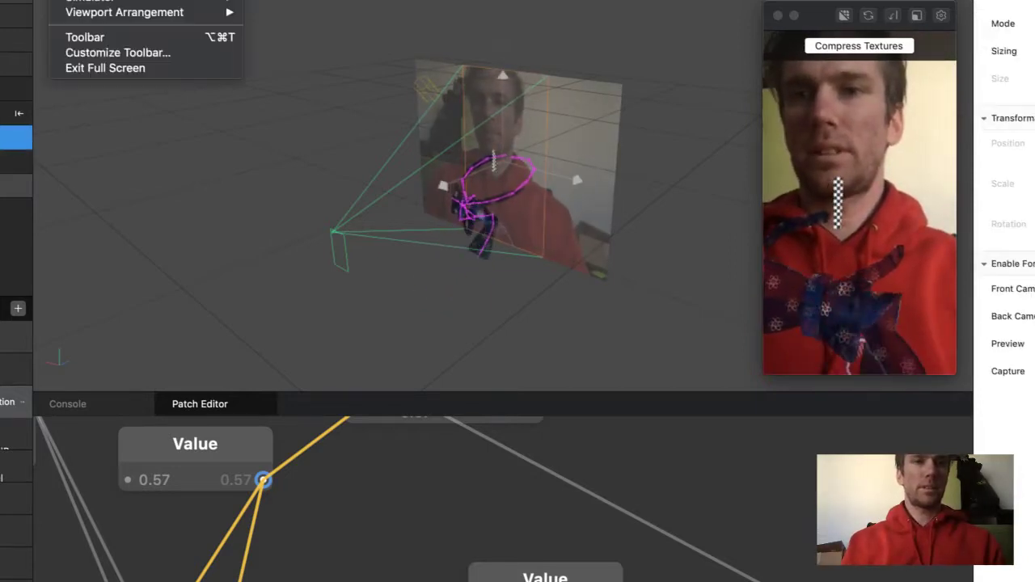
mouse_move(186, 0)
left_click(348, 0)
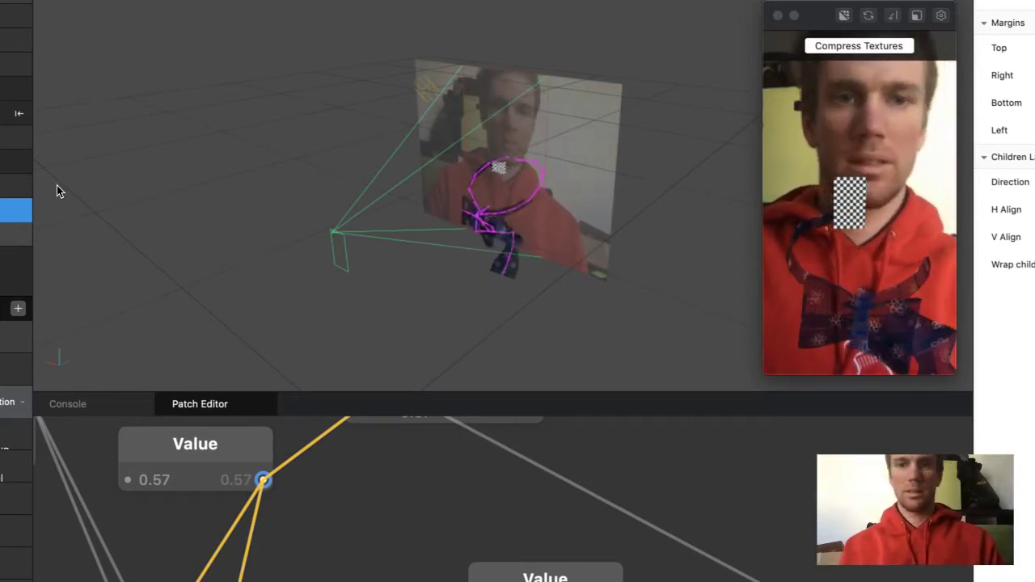
left_click(12, 186)
right_click(8, 185)
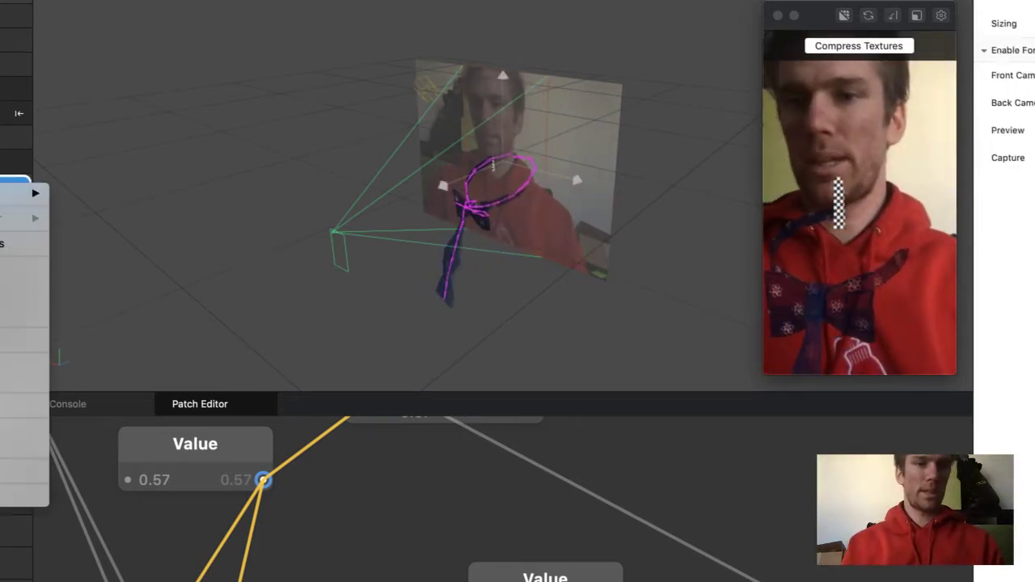
left_click(16, 380)
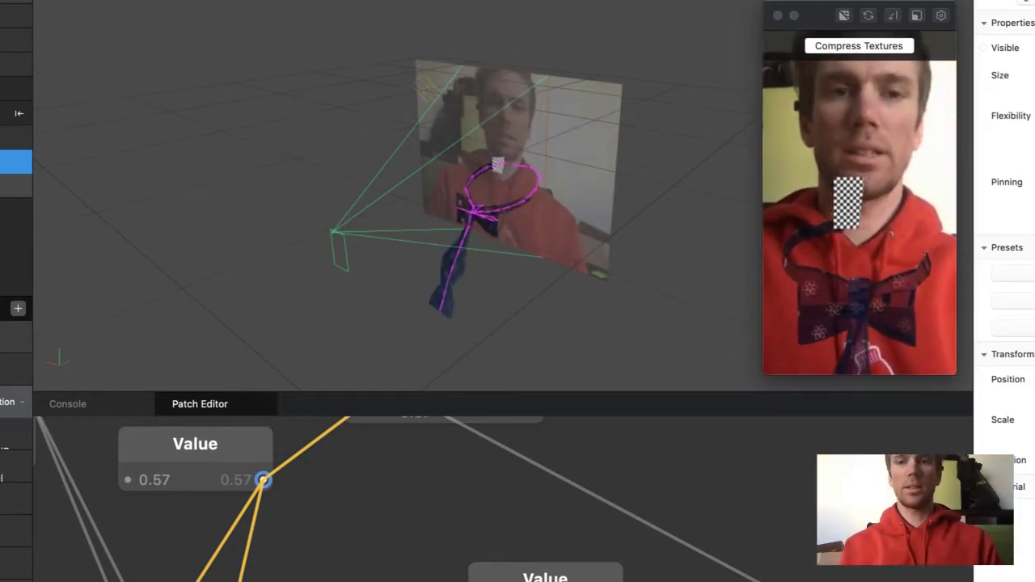
Step: Put the rectangle on its own layer in front of the face and reselect it in the scene
left_click(2, 4)
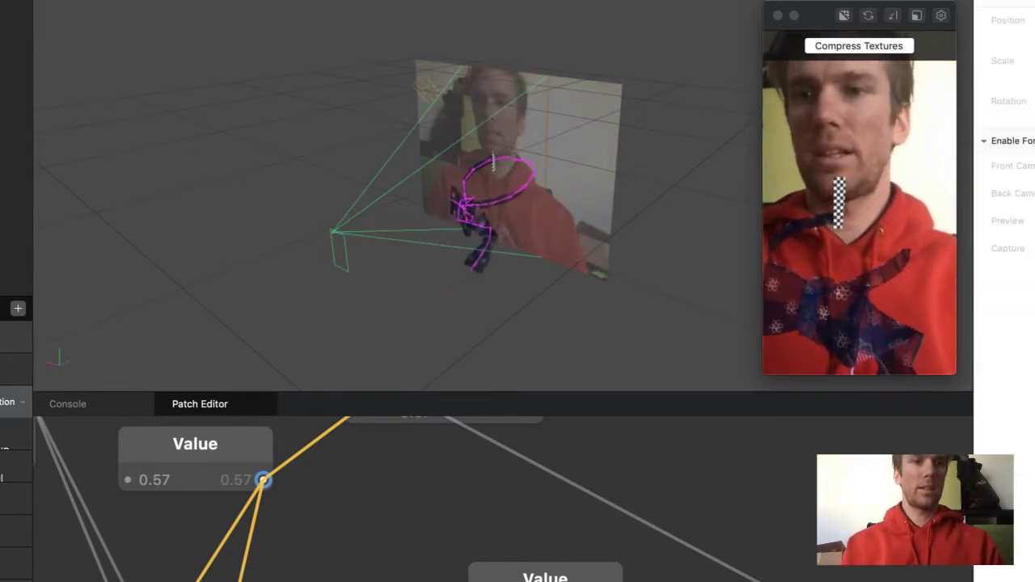
left_click(2, 2)
left_click(3, 5)
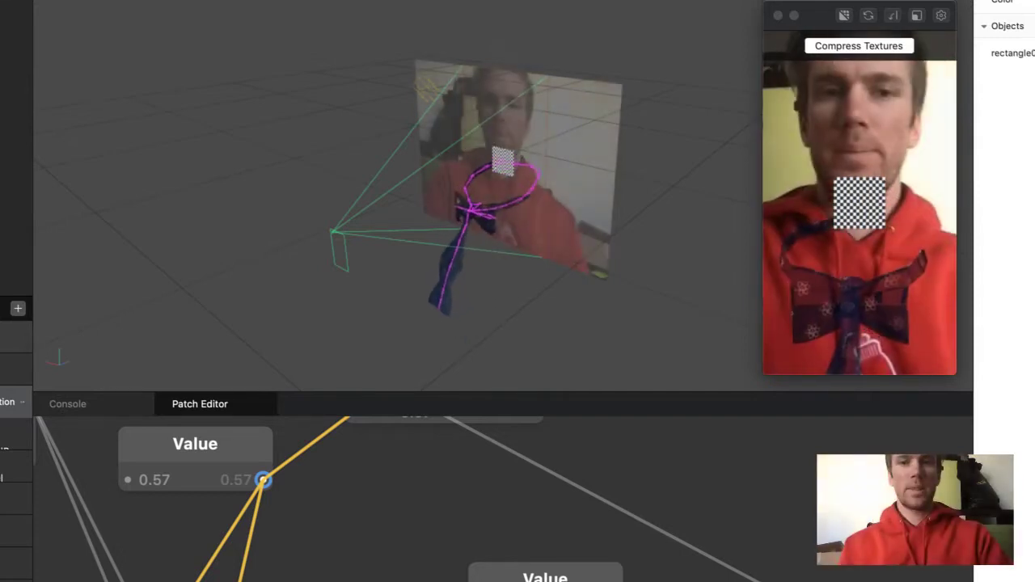
left_click(866, 204)
left_click(16, 162)
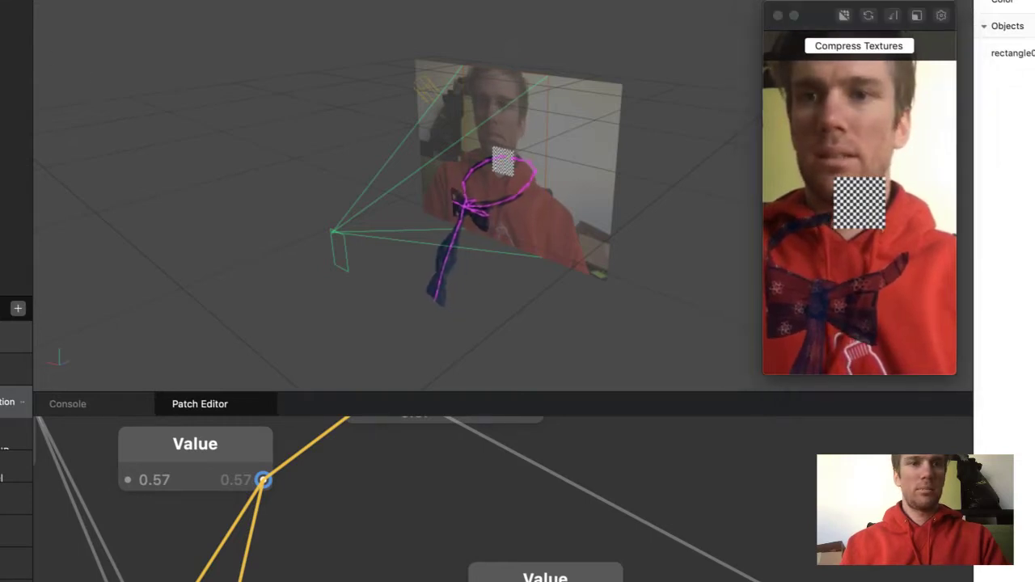
left_click(16, 161)
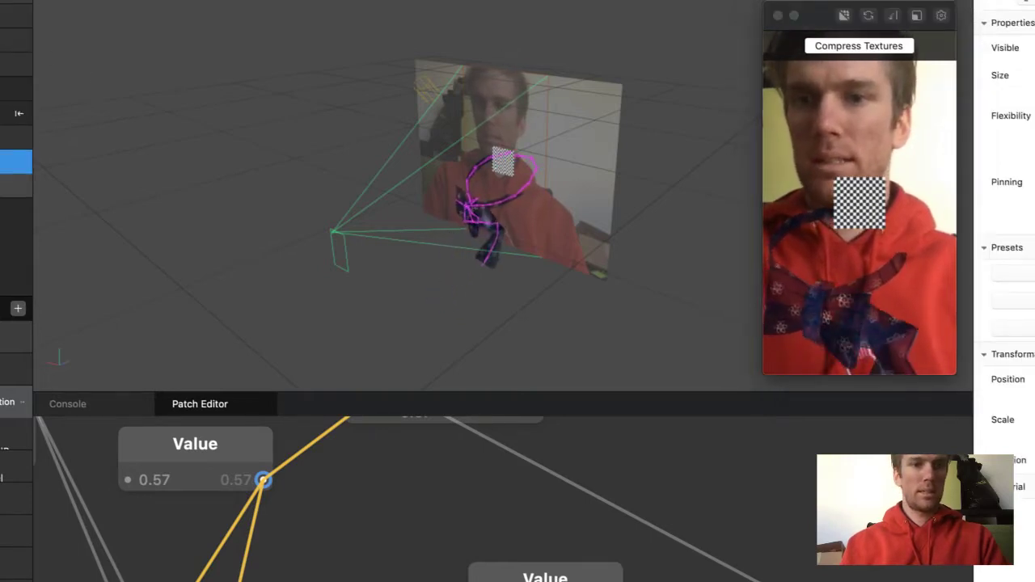
Step: Position the rectangle in the upper-left corner of its canvas and give it a plain white material
left_click(16, 137)
left_click(16, 162)
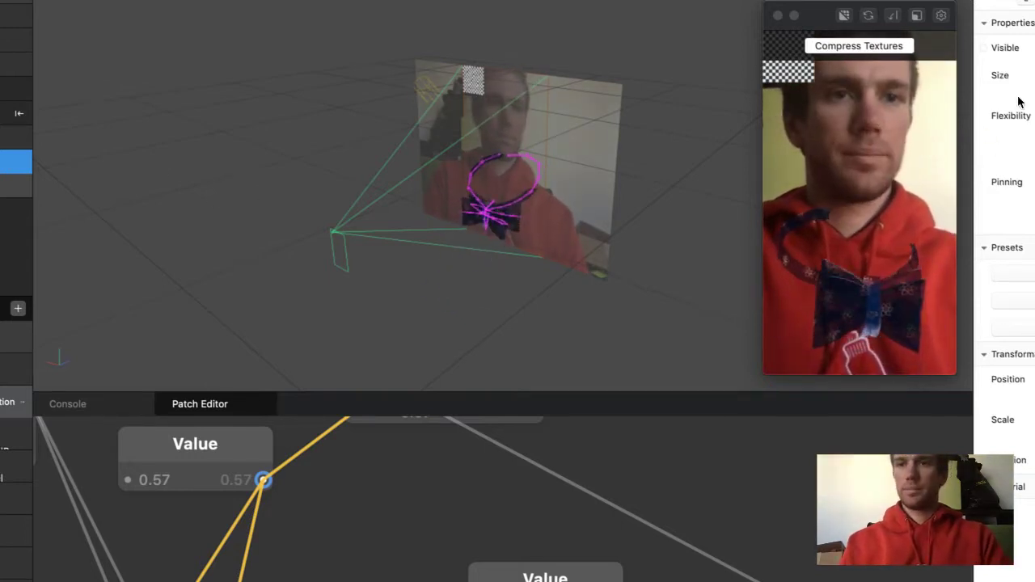
left_click(11, 139)
left_click(13, 161)
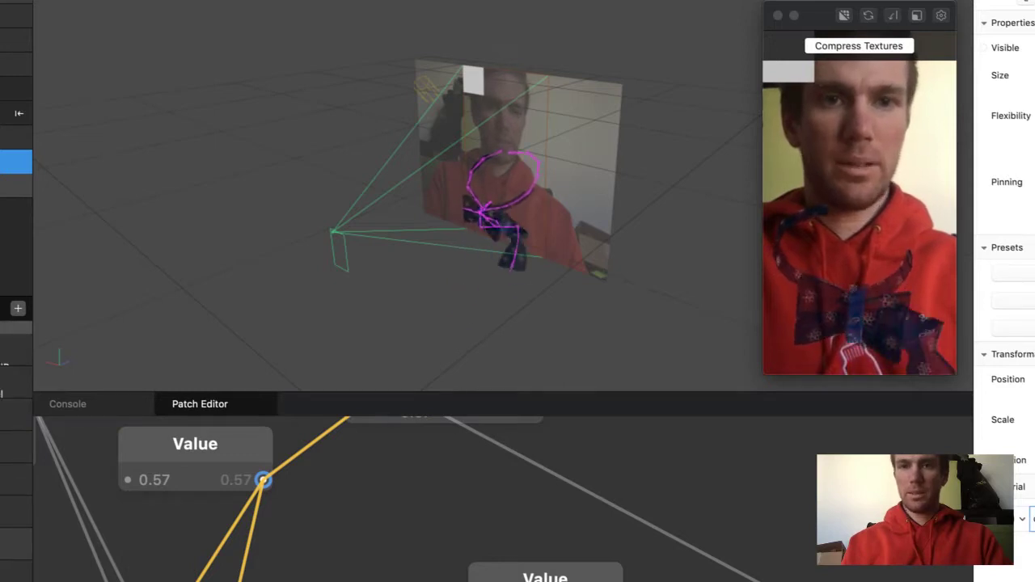
left_click(790, 87)
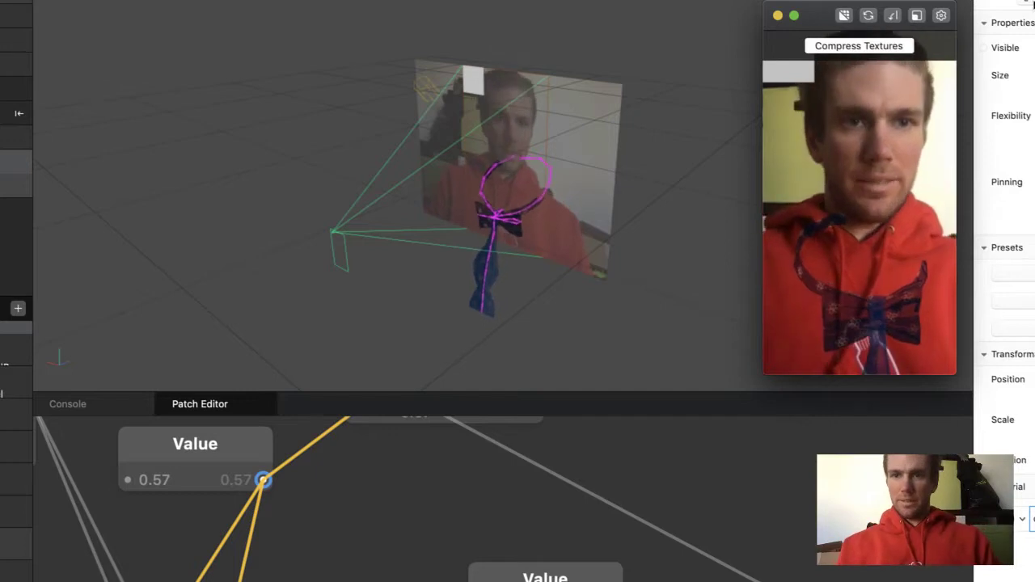
left_click(6, 162)
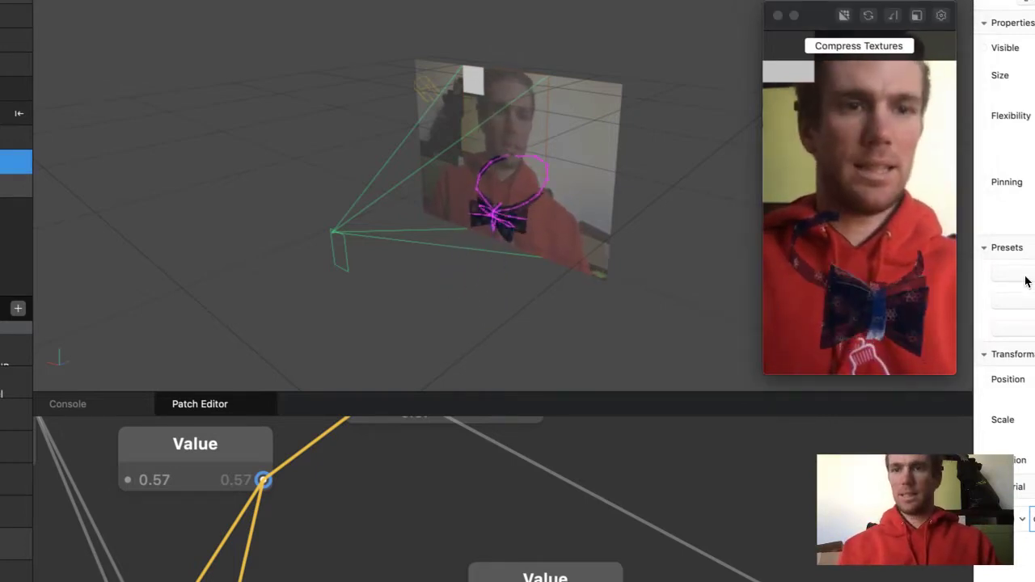
left_click(772, 437)
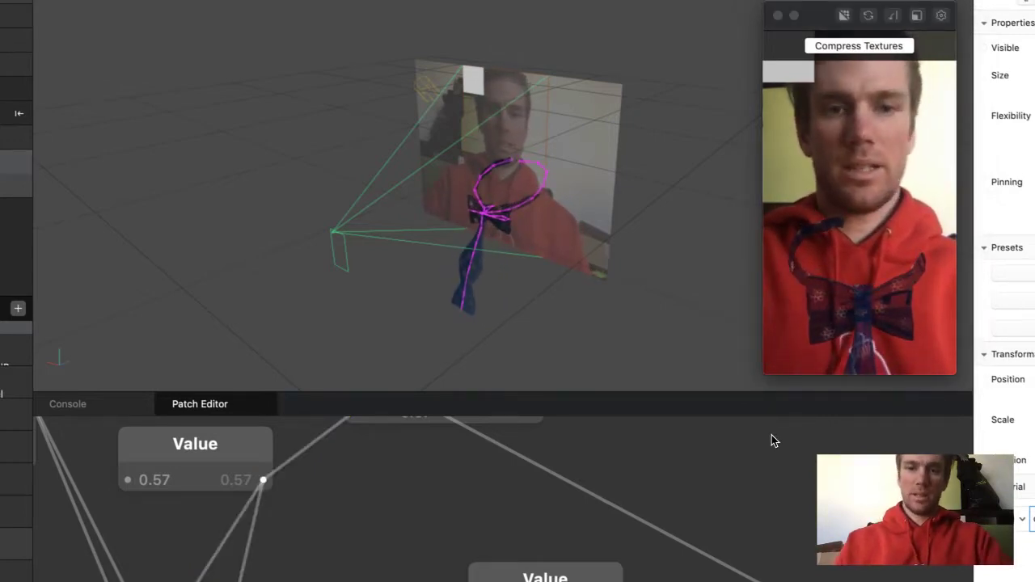
Step: Search the patch library for a "click" or "tou" interaction patch, and clear the search text
double_click(771, 437)
type("click")
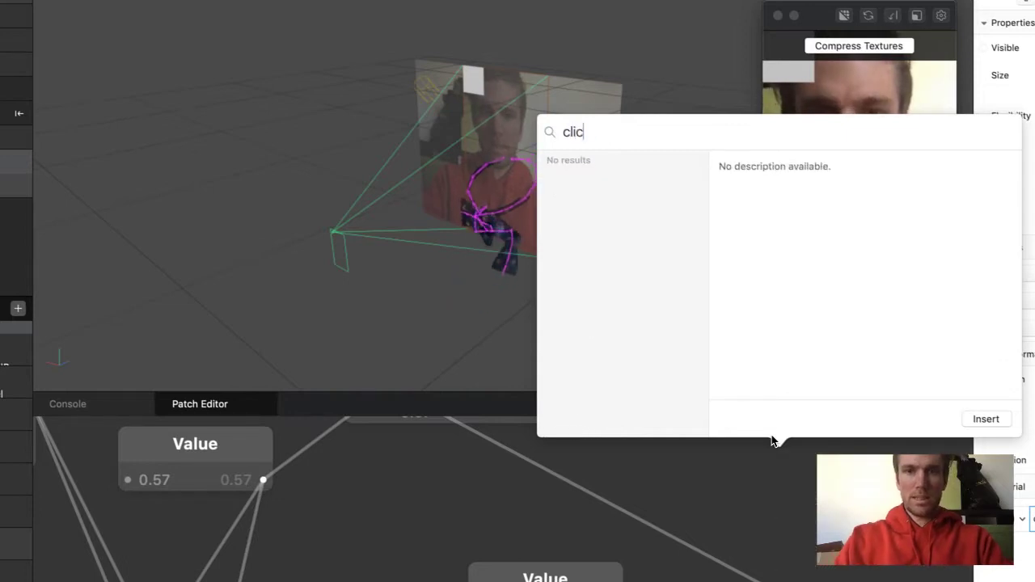
key("BackSpace")
key("BackSpace")
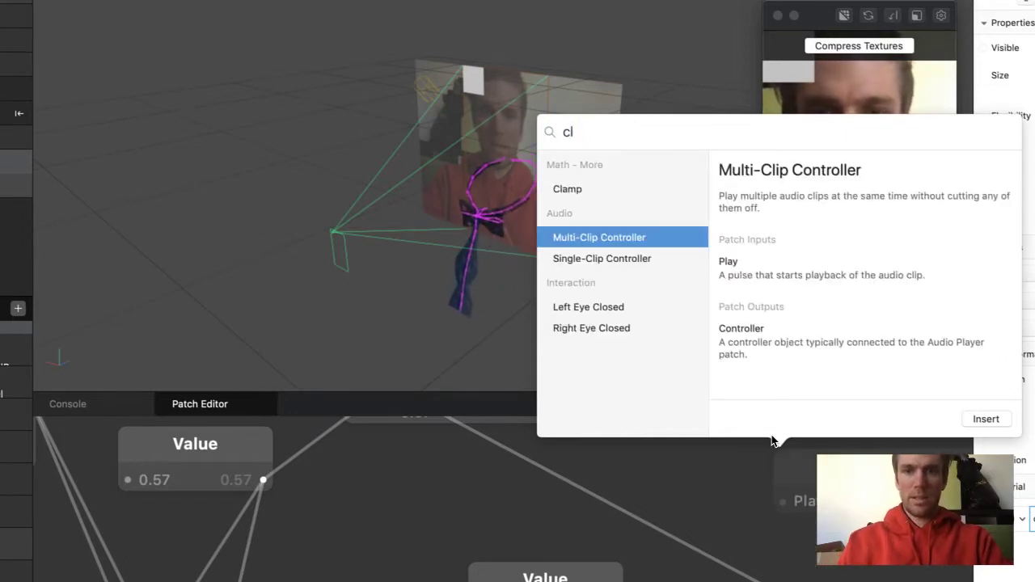
key("Down")
key("BackSpace")
key("BackSpace")
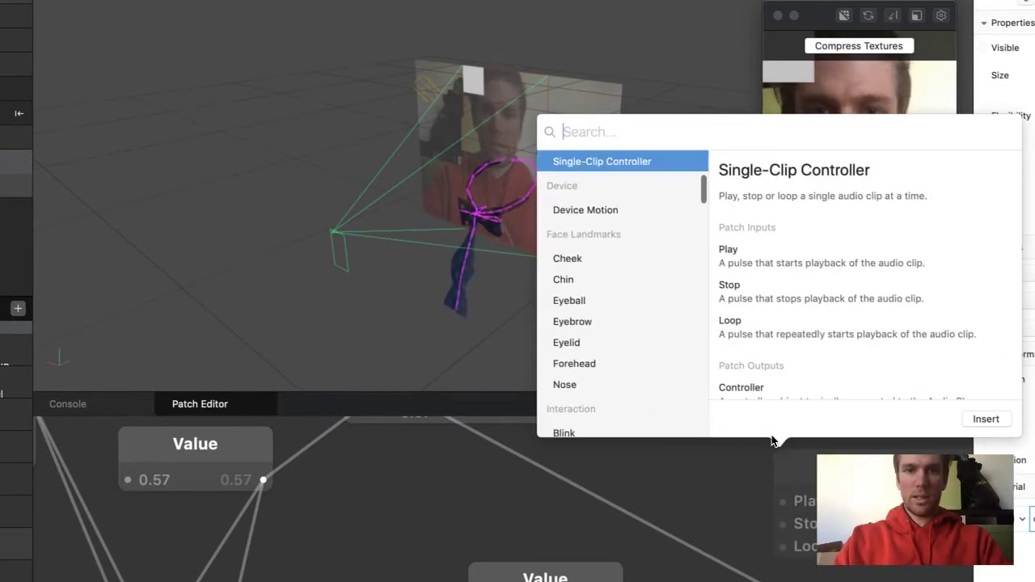
type("tou")
key("BackSpace")
key("BackSpace")
key("BackSpace")
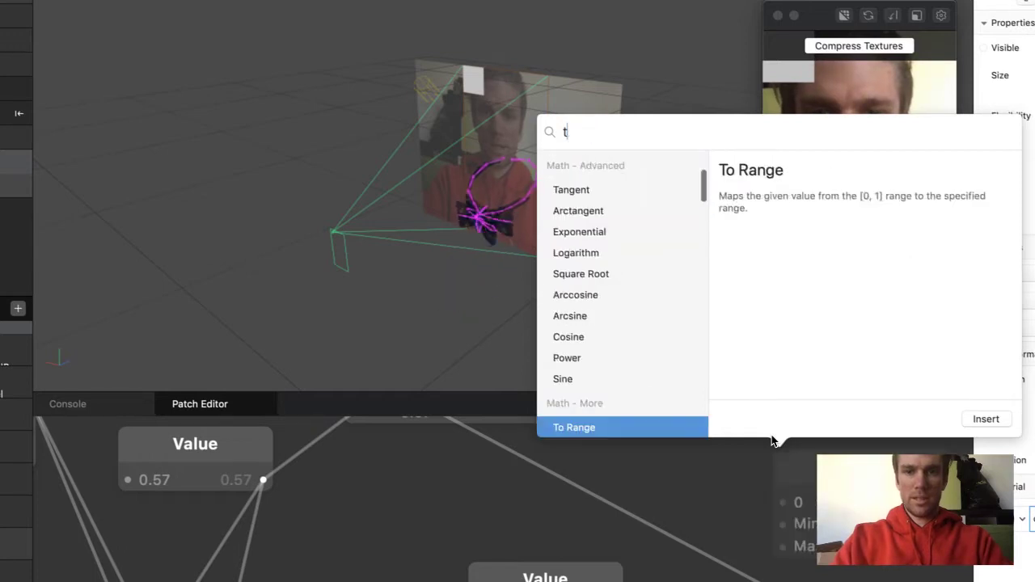
Step: Browse the full patch list through the Utility, Shaders, Math, Logic and Interaction categories for a screen touch patch
scroll(668, 339, "down", 10)
scroll(669, 354, "down", 5)
scroll(669, 353, "up", 4)
scroll(668, 353, "down", 2)
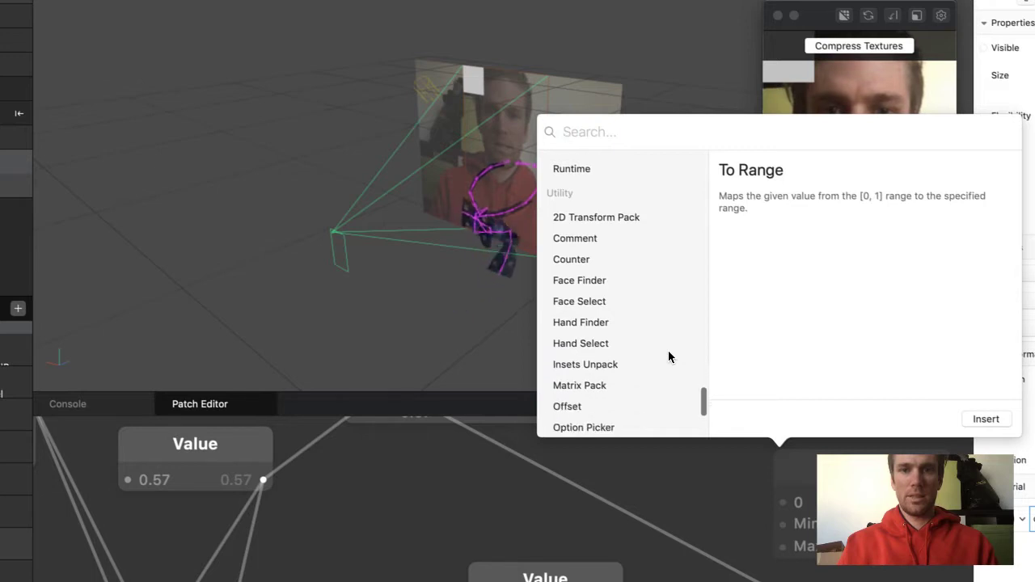
scroll(605, 245, "down", 3)
scroll(603, 267, "down", 1)
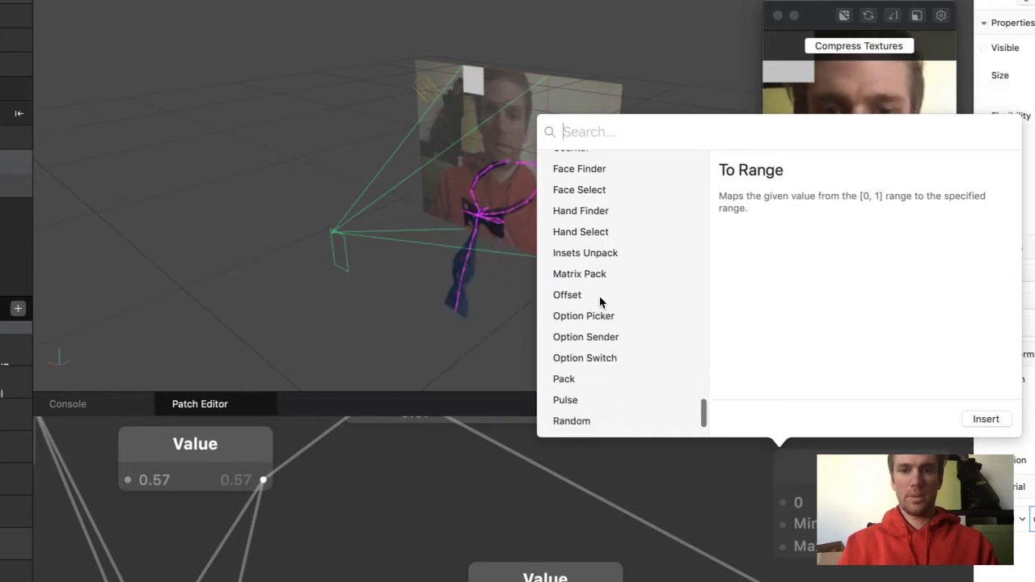
scroll(622, 311, "down", 4)
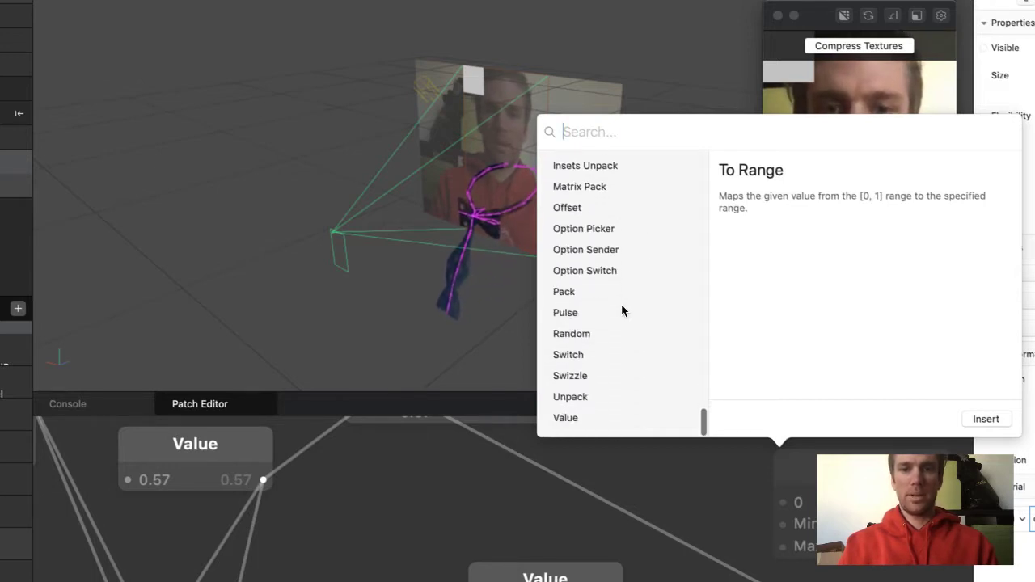
scroll(622, 311, "up", 2)
scroll(622, 311, "down", 2)
scroll(622, 310, "up", 8)
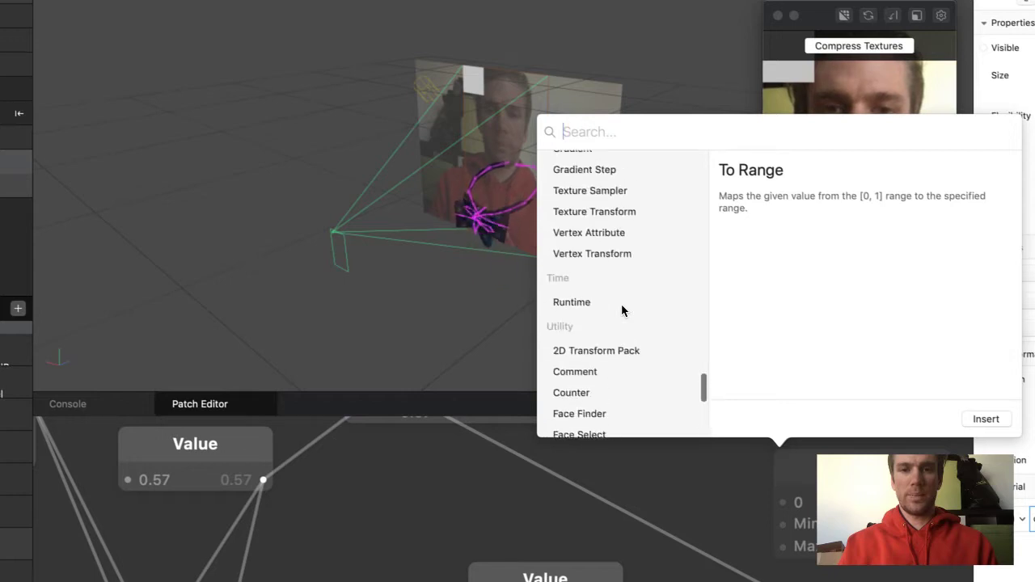
scroll(622, 311, "up", 5)
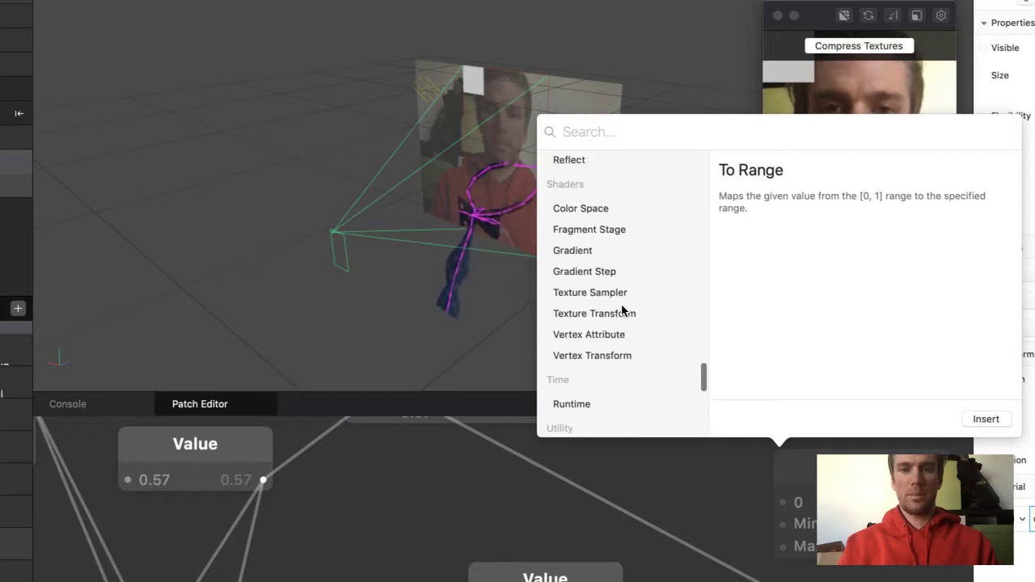
scroll(622, 311, "up", 2)
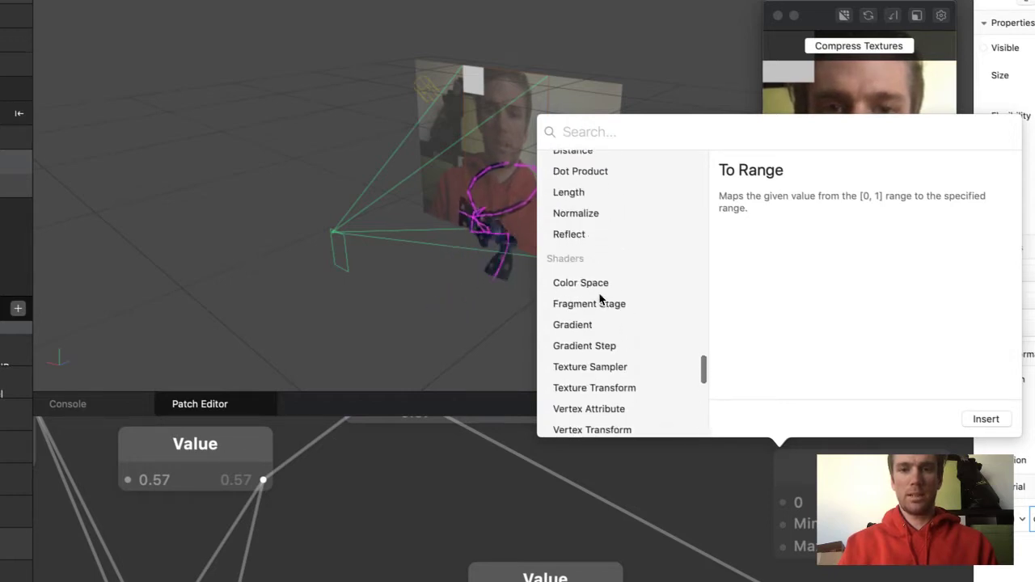
left_click(590, 284)
scroll(595, 292, "up", 5)
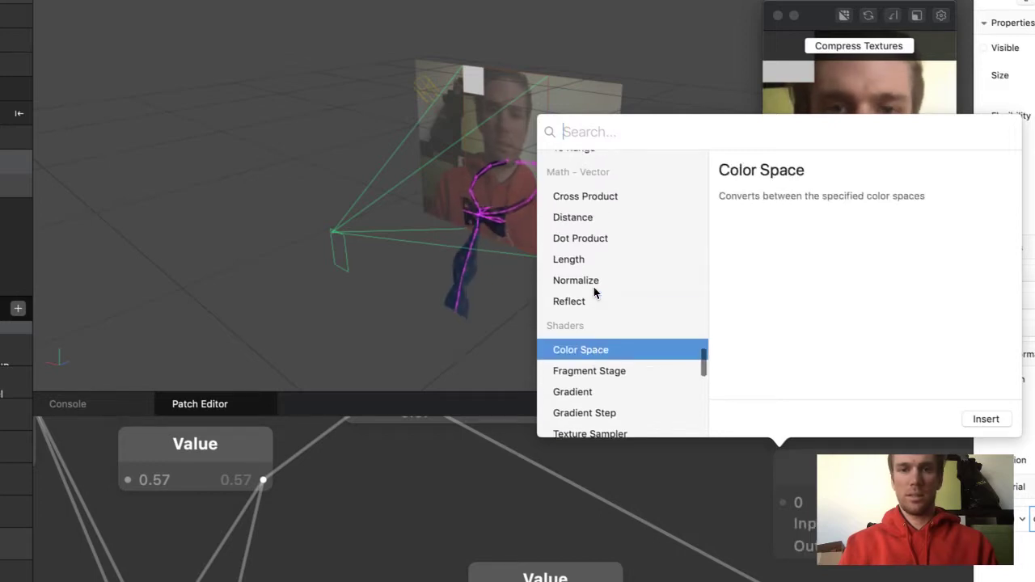
scroll(595, 293, "up", 10)
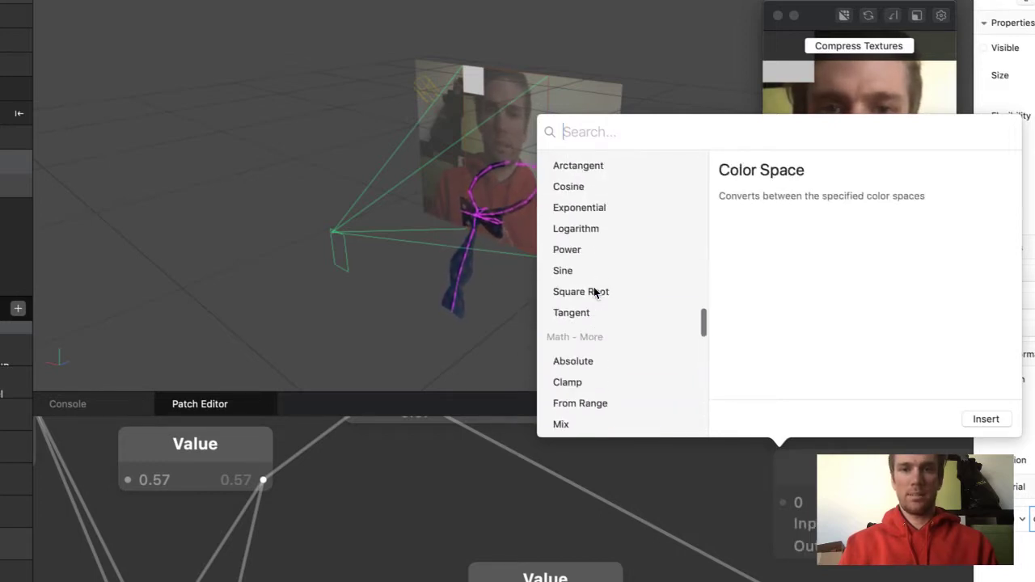
scroll(595, 293, "up", 10)
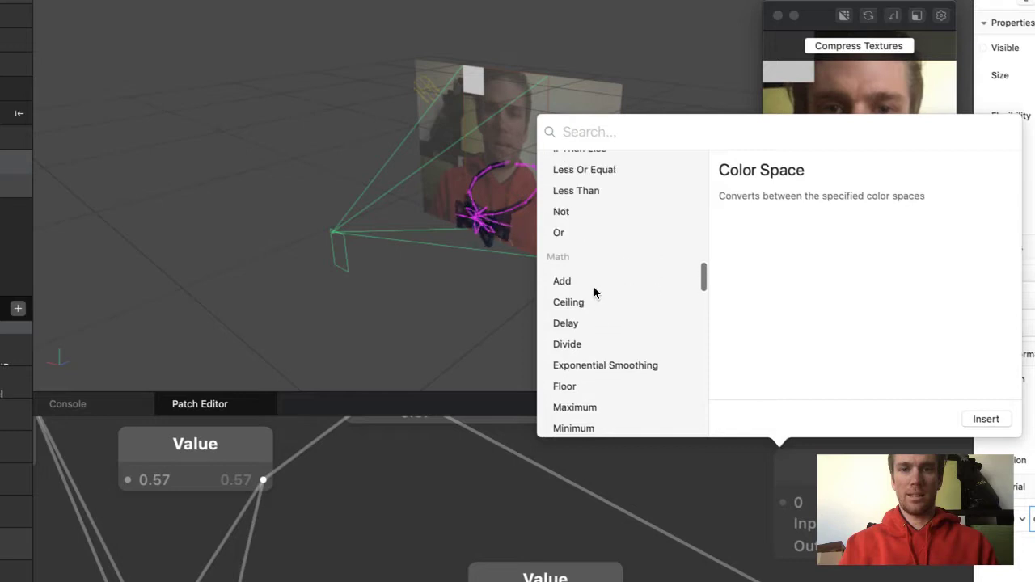
scroll(594, 293, "up", 5)
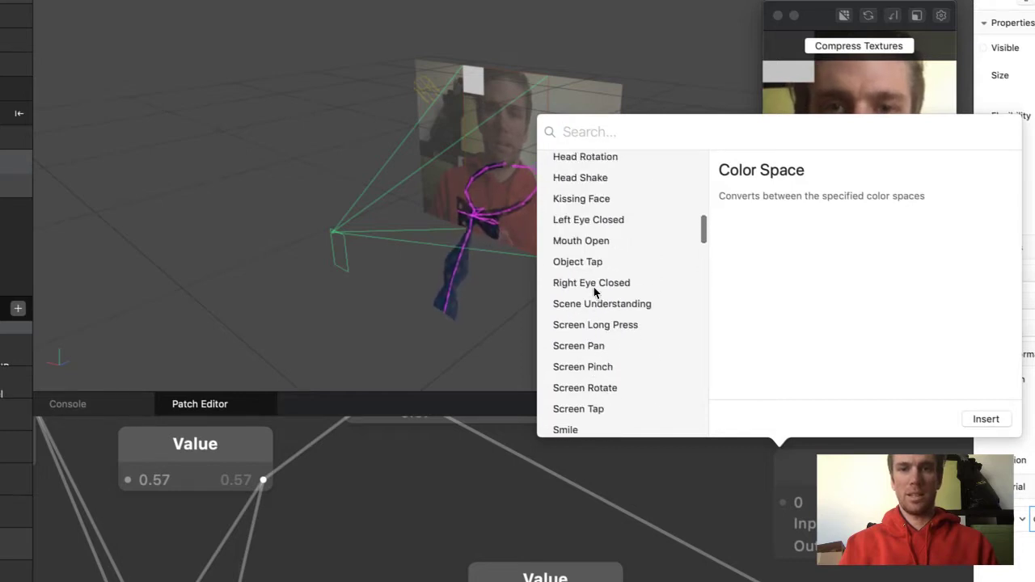
scroll(594, 293, "up", 5)
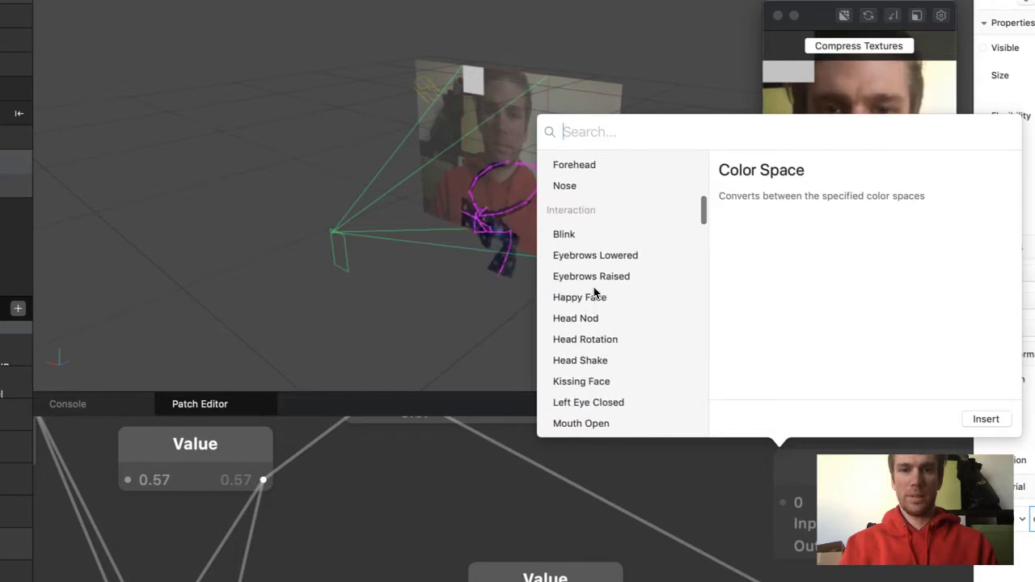
Step: Insert a Screen Long Press patch from the Interaction category into the patch graph
scroll(595, 293, "down", 3)
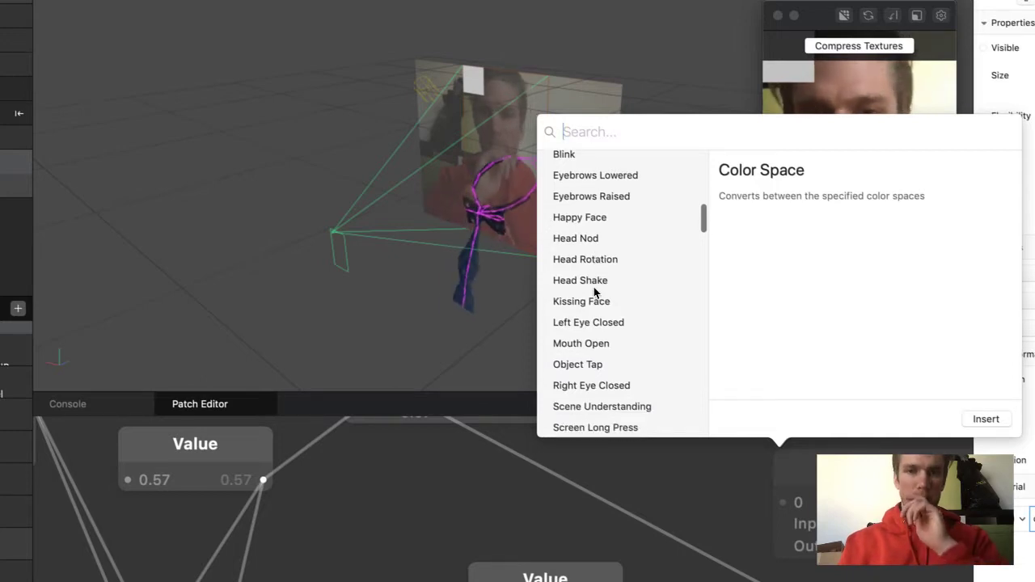
scroll(595, 293, "up", 2)
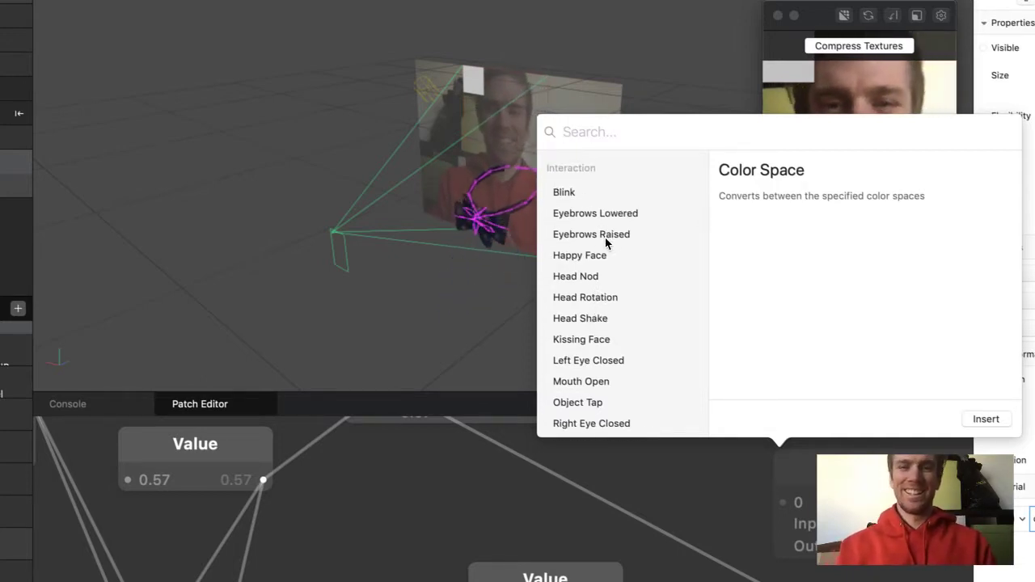
scroll(605, 243, "down", 4)
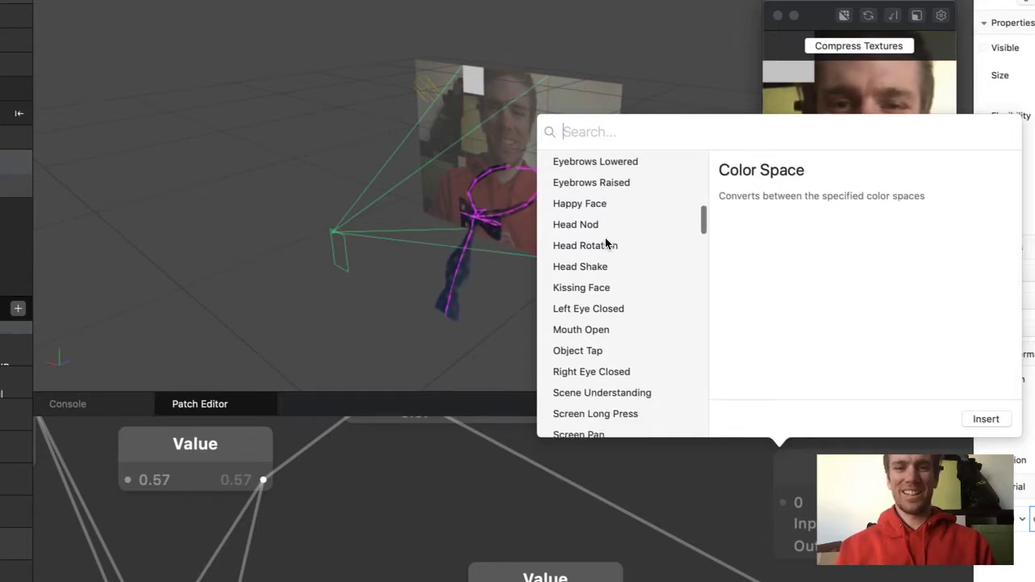
scroll(605, 243, "down", 4)
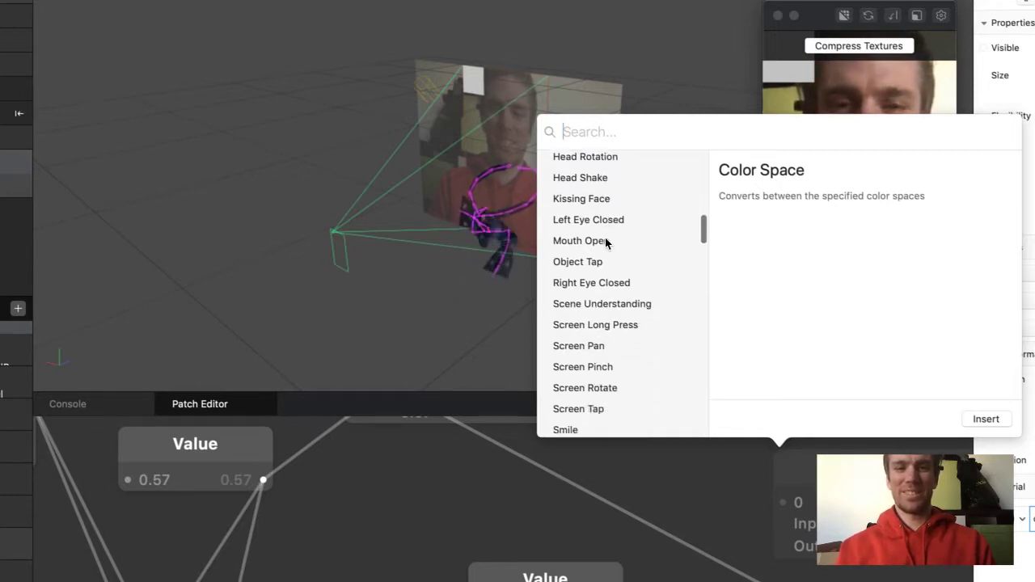
scroll(605, 243, "down", 4)
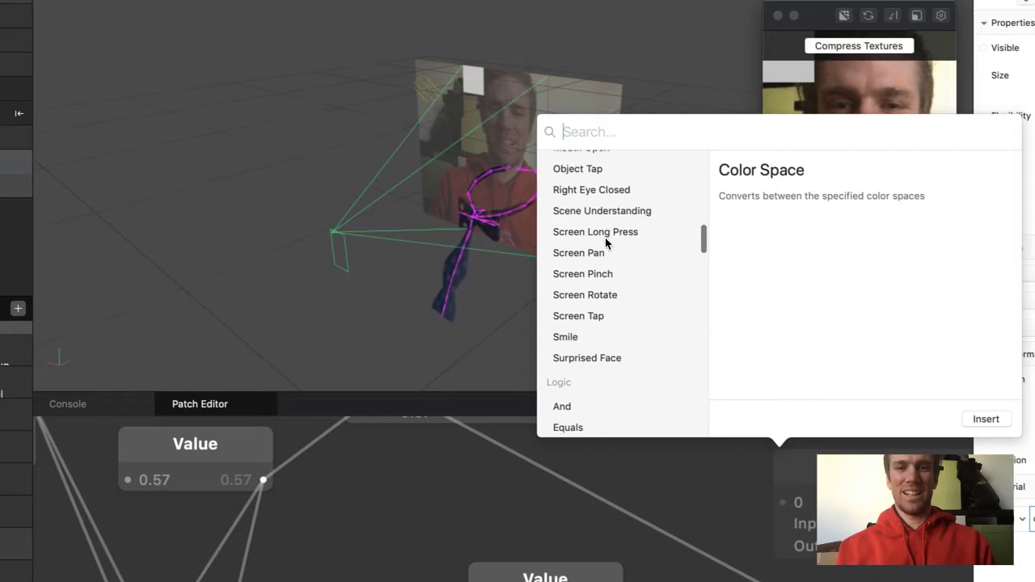
scroll(605, 243, "down", 1)
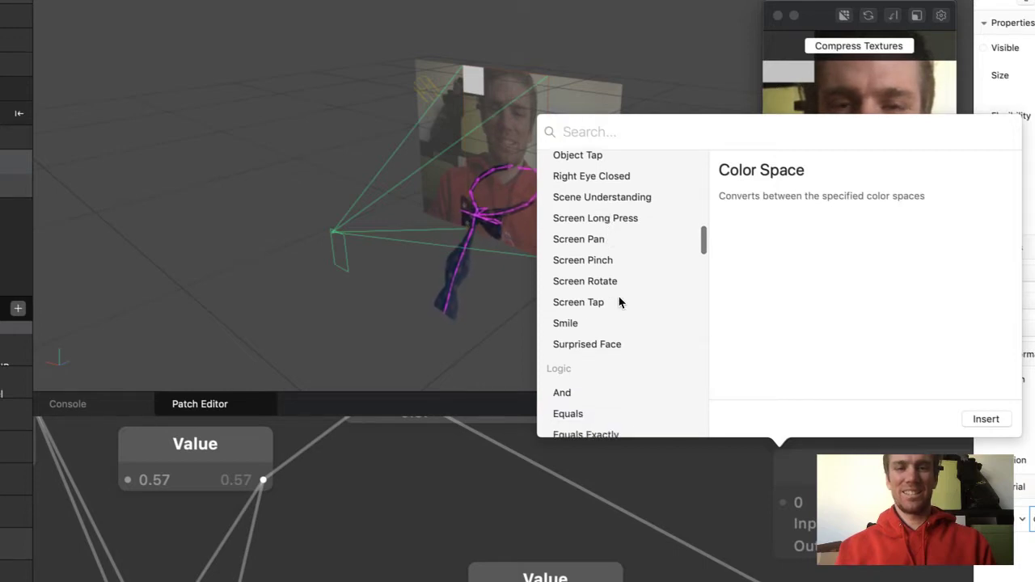
scroll(620, 302, "up", 4)
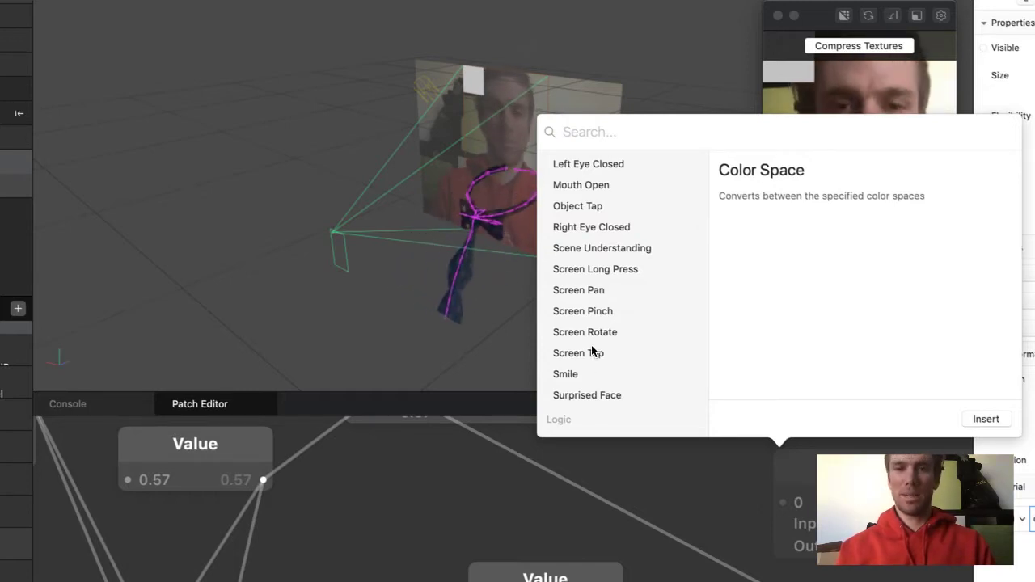
double_click(627, 273)
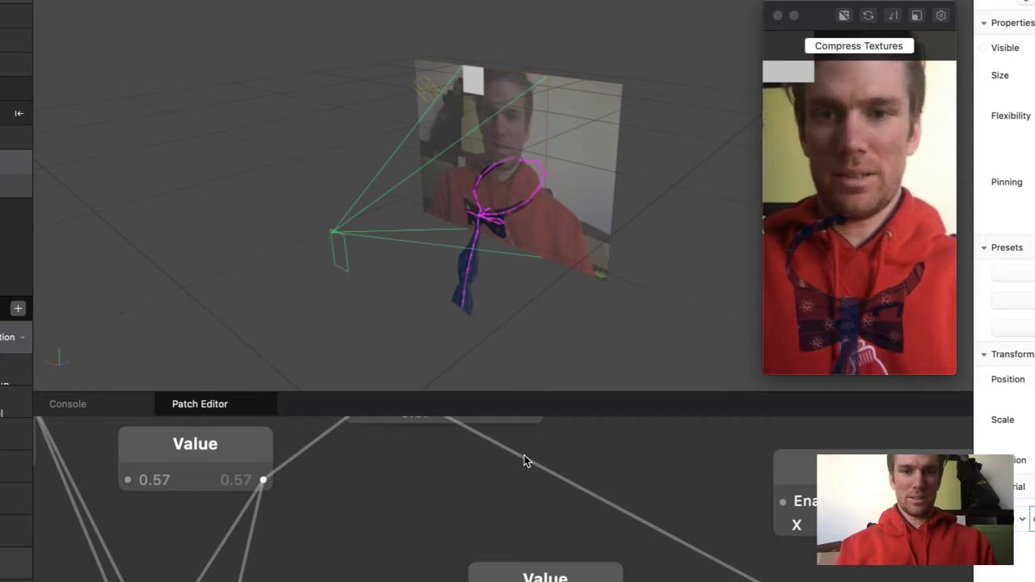
Step: Test the Screen Long Press patch by touching the simulator preview
scroll(532, 463, "down", 4)
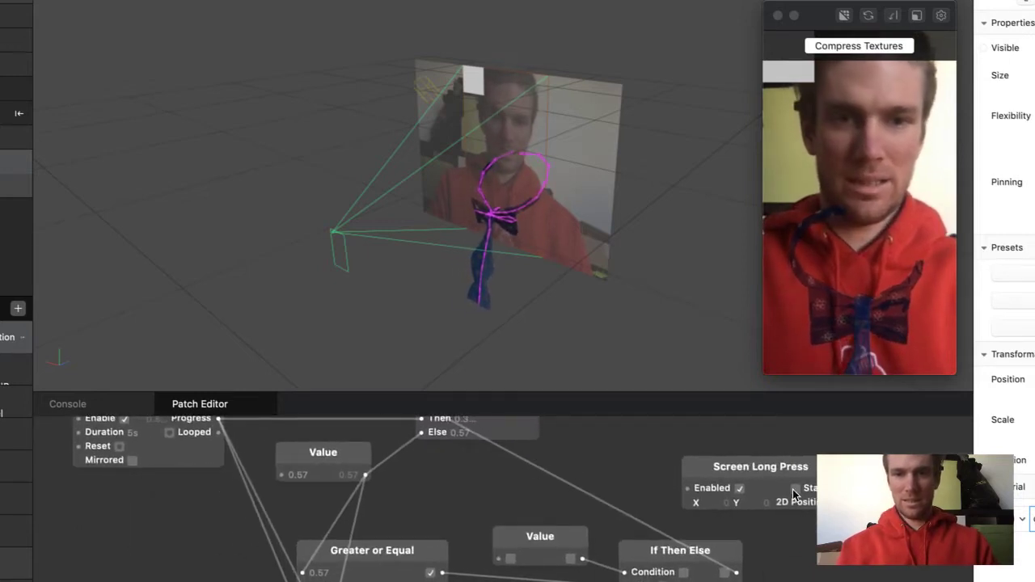
left_click(835, 325)
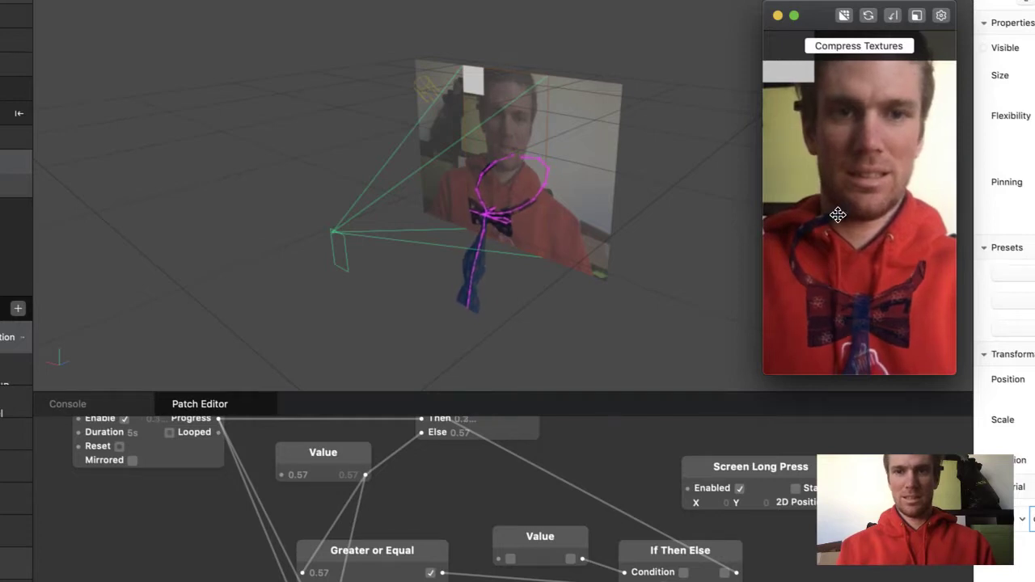
left_click(679, 248)
key("ctrl+Up")
left_click(901, 291)
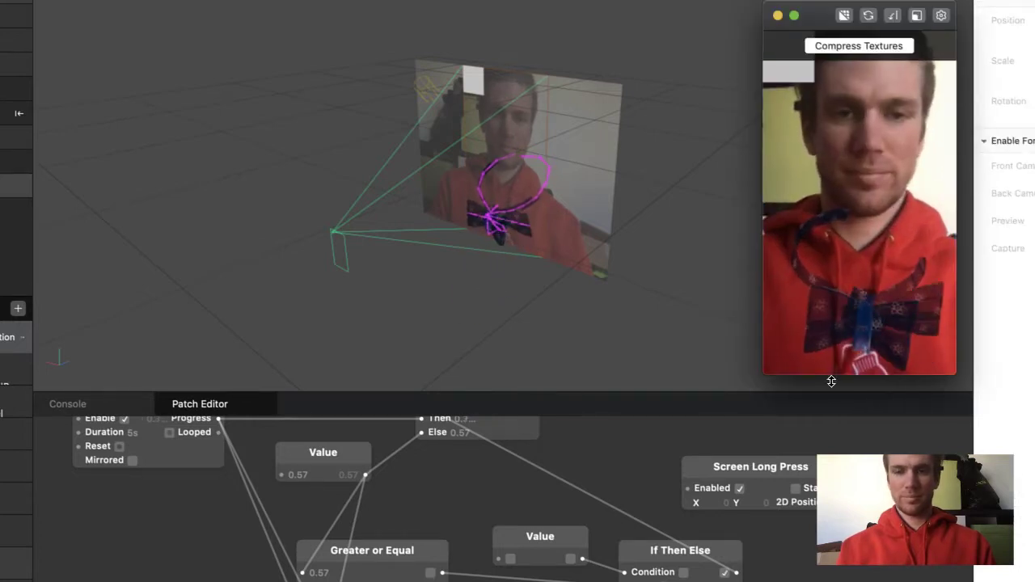
Step: Toggle Enabled off and on again on the Screen Long Press patch and open its patch info
left_click(739, 488)
left_click(740, 489)
right_click(766, 478)
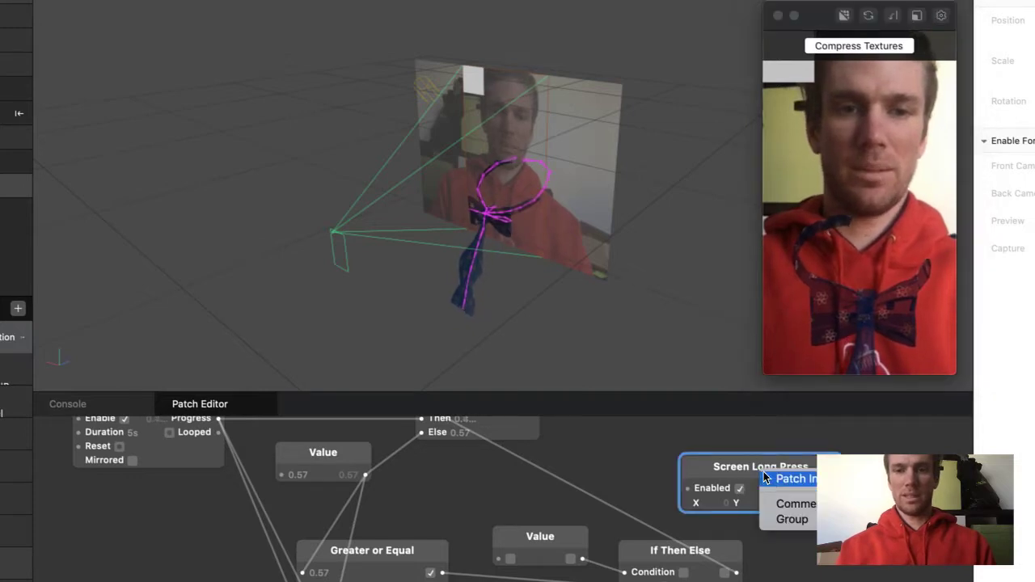
left_click(793, 479)
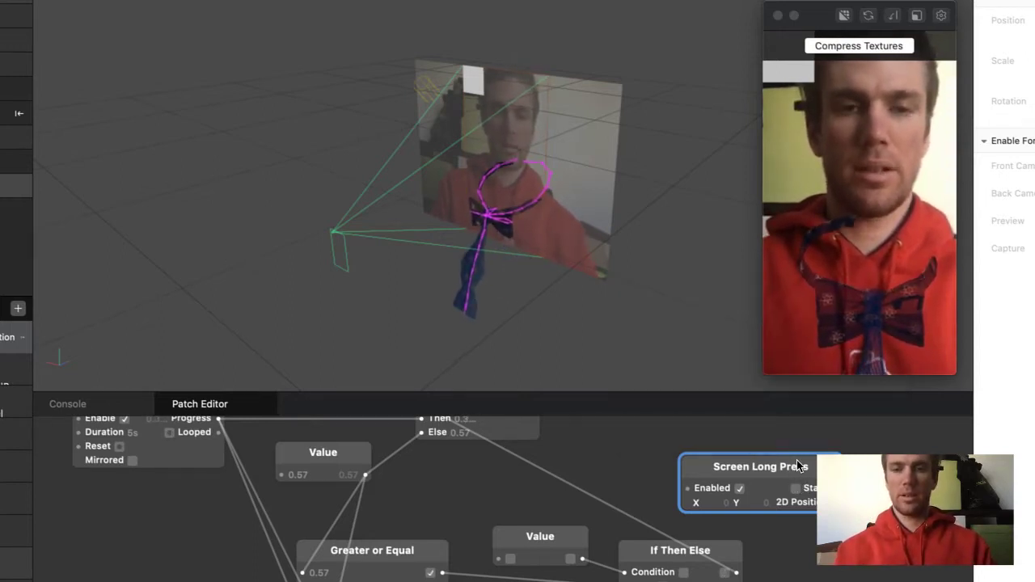
Step: Move the Screen Long Press patch up and closer to the If Then Else patches in the graph
left_click_drag(773, 469, 682, 444)
scroll(689, 464, "down", 2)
scroll(689, 464, "right", 2)
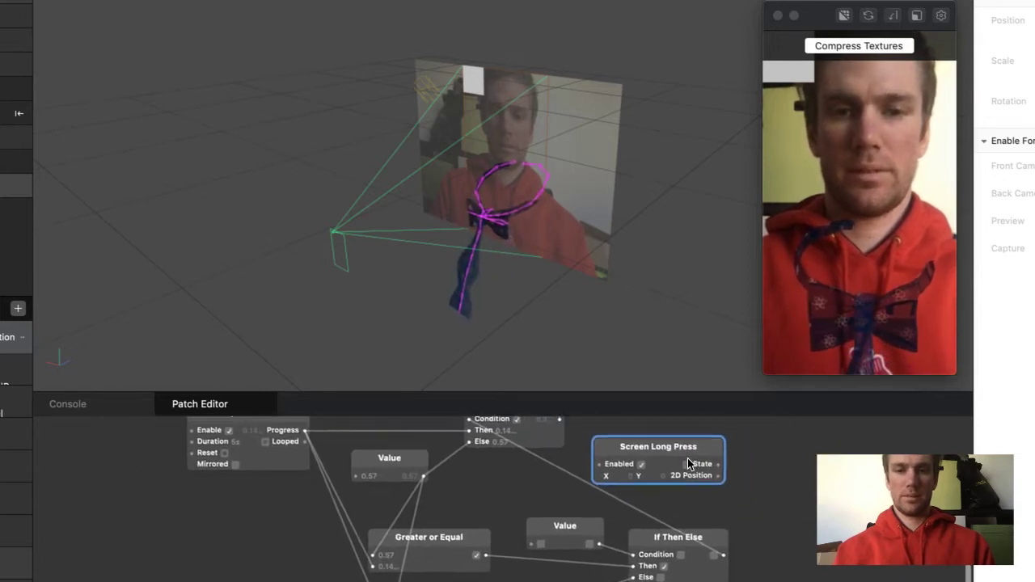
Step: Examine the patch graph from the Animation Player down to the Loop Animation, If Then Else and Screen Long Press patches
scroll(688, 463, "up", 2)
scroll(688, 464, "left", 2)
scroll(688, 464, "up", 2)
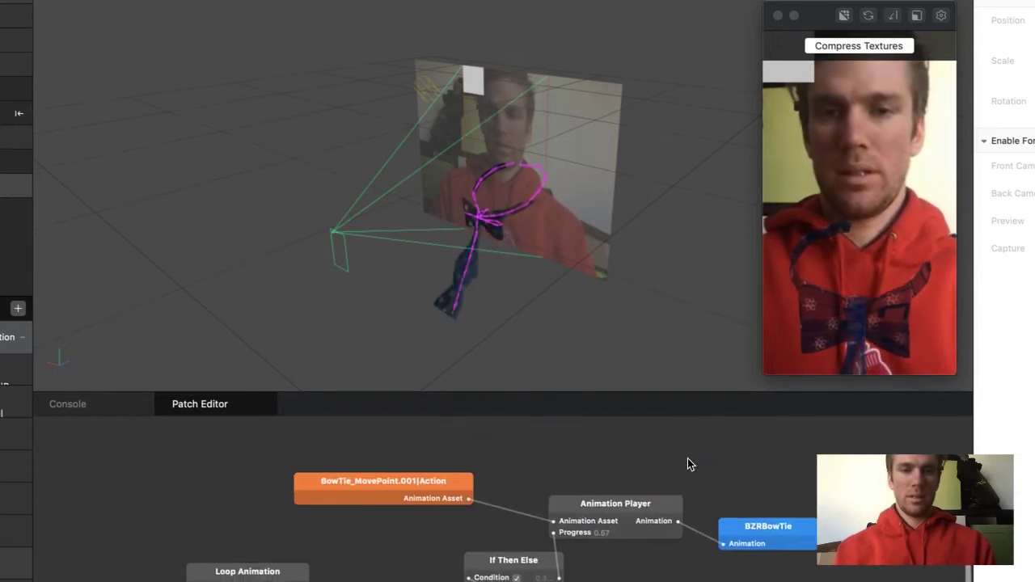
scroll(688, 463, "right", 1)
scroll(688, 463, "down", 3)
scroll(688, 463, "down", 2)
scroll(687, 464, "right", 2)
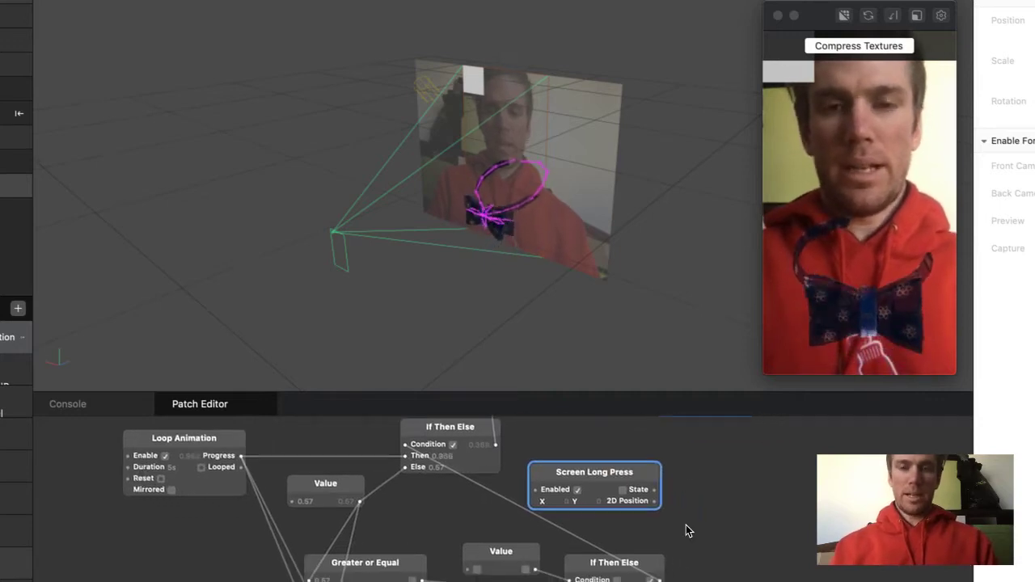
scroll(686, 525, "down", 1)
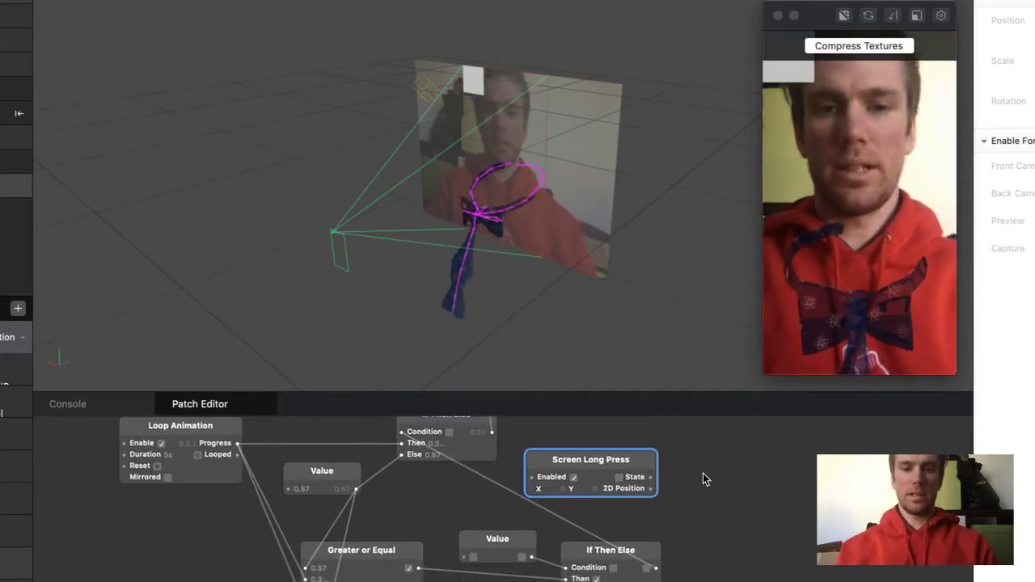
Step: Toggle the boolean Value patch that feeds the lower If Then Else condition to test the bow tie animation
left_click(474, 559)
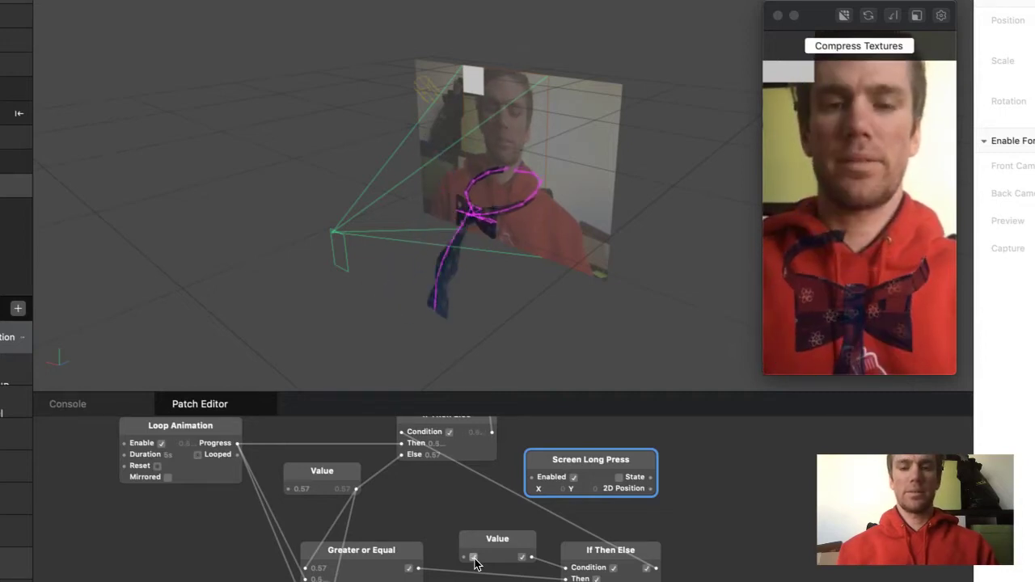
left_click(474, 558)
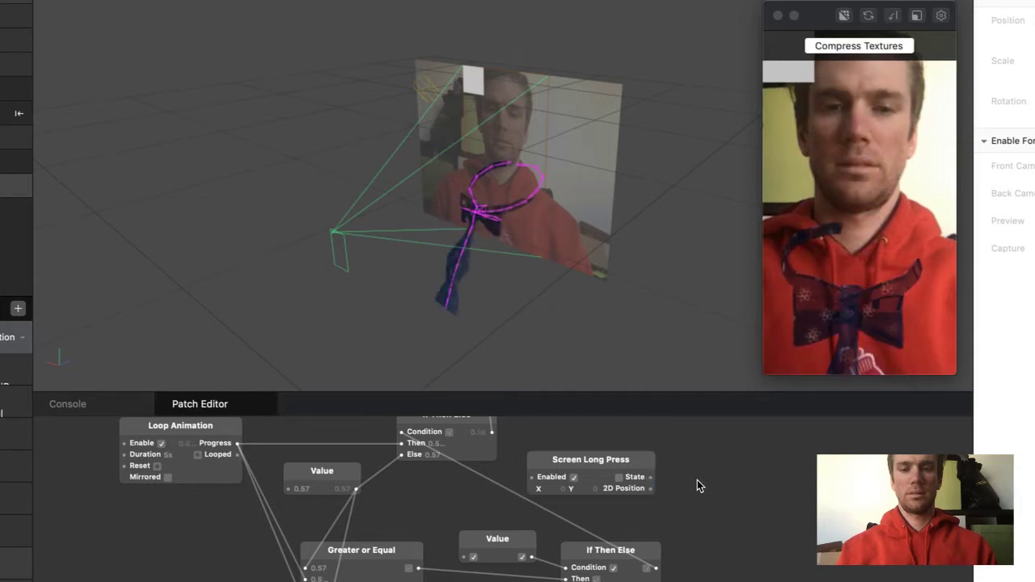
Step: Add a Pulse patch beside Screen Long Press and connect the State output to its On / Off input
double_click(697, 480)
type("puls")
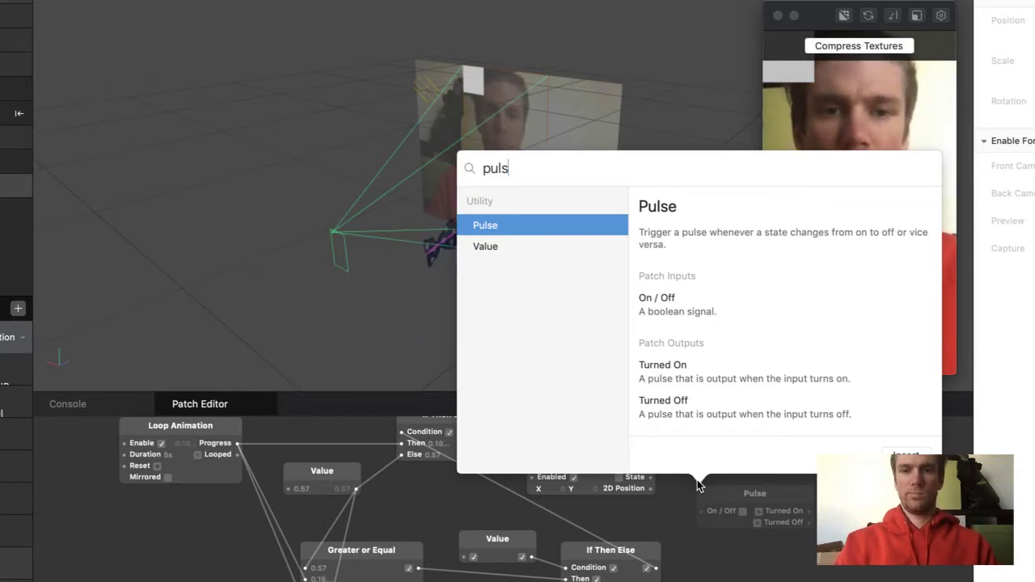
key("Return")
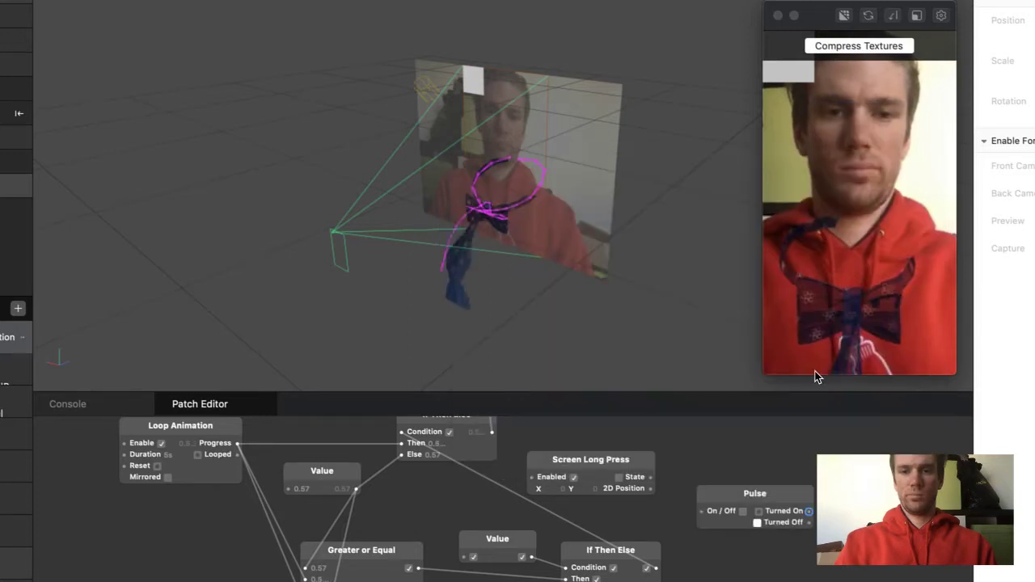
left_click_drag(737, 486, 735, 460)
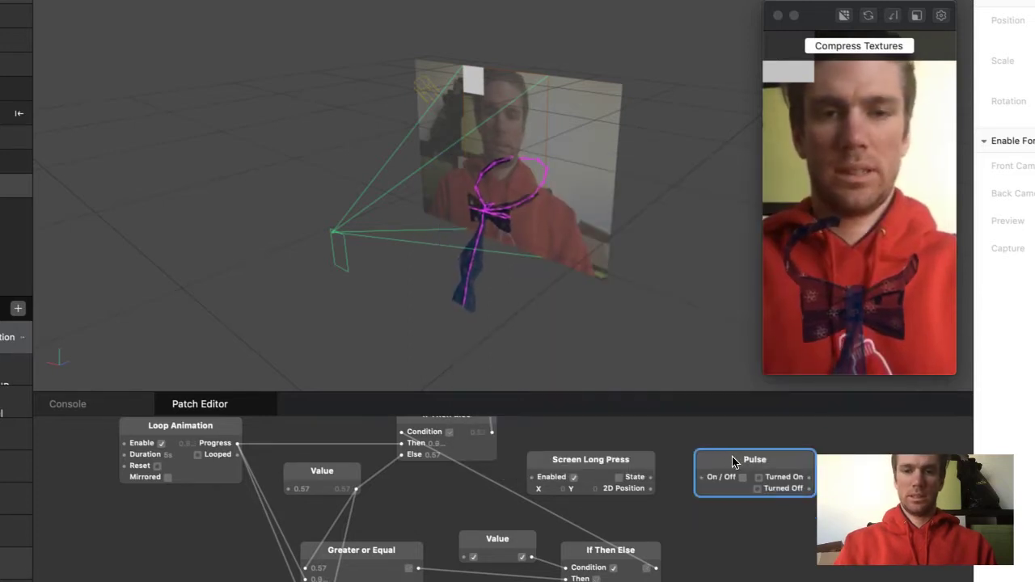
left_click_drag(652, 481, 702, 477)
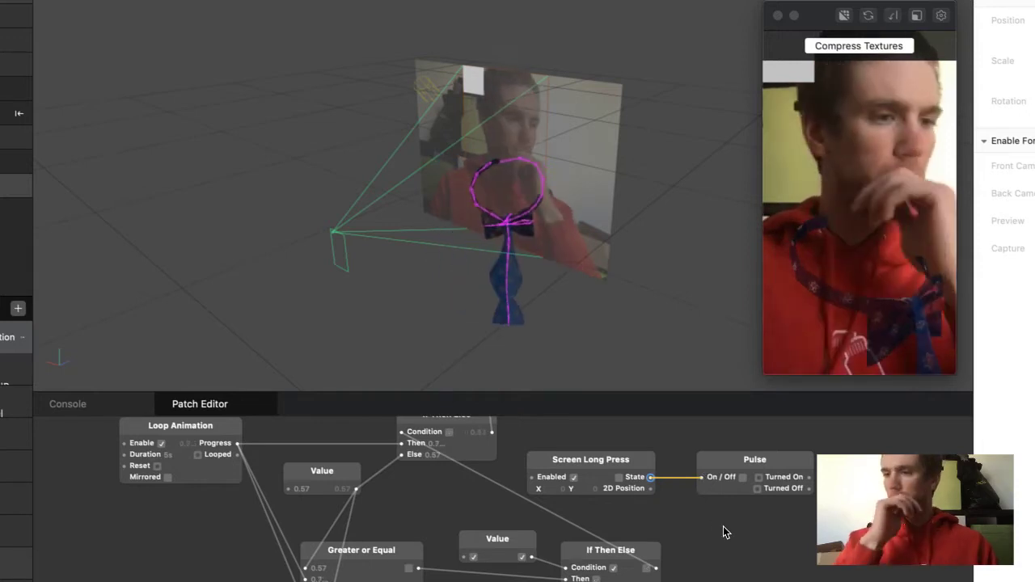
Step: Search for an Or patch, connect the Pulse's Turned On output to a Switch's Flip input, and place the Switch below the Pulse
double_click(838, 511)
type("or")
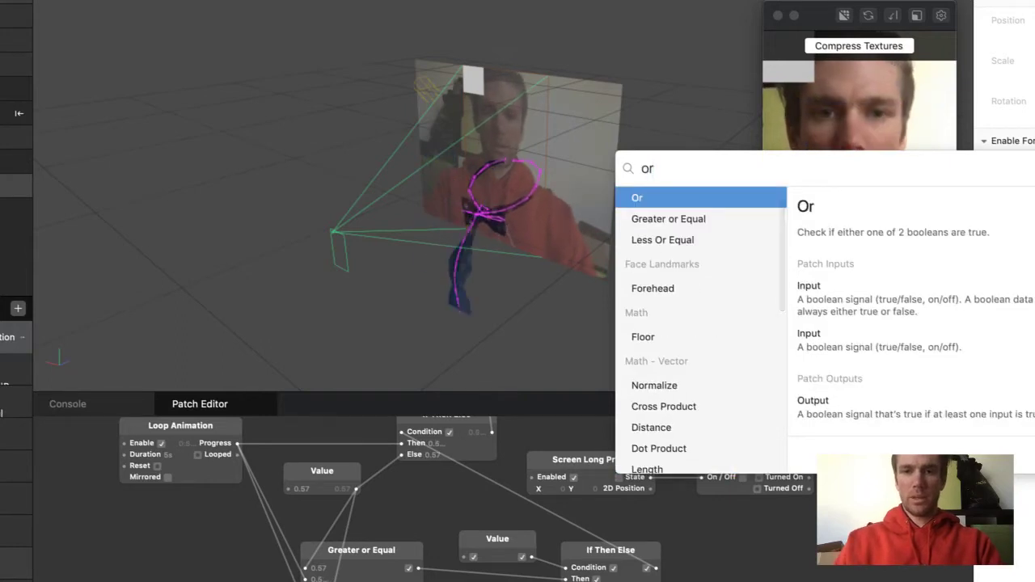
key("Return")
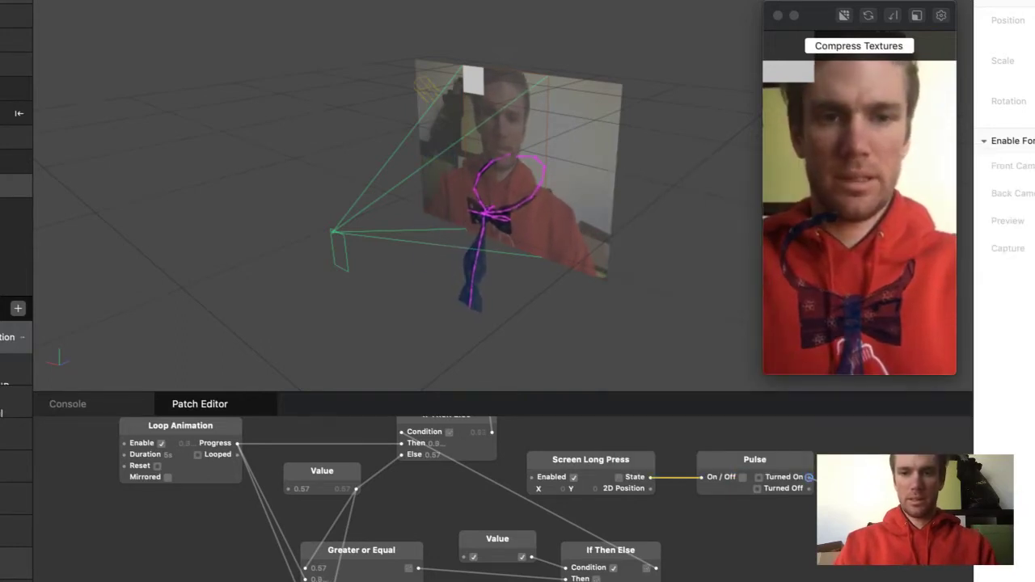
left_click_drag(809, 478, 821, 568)
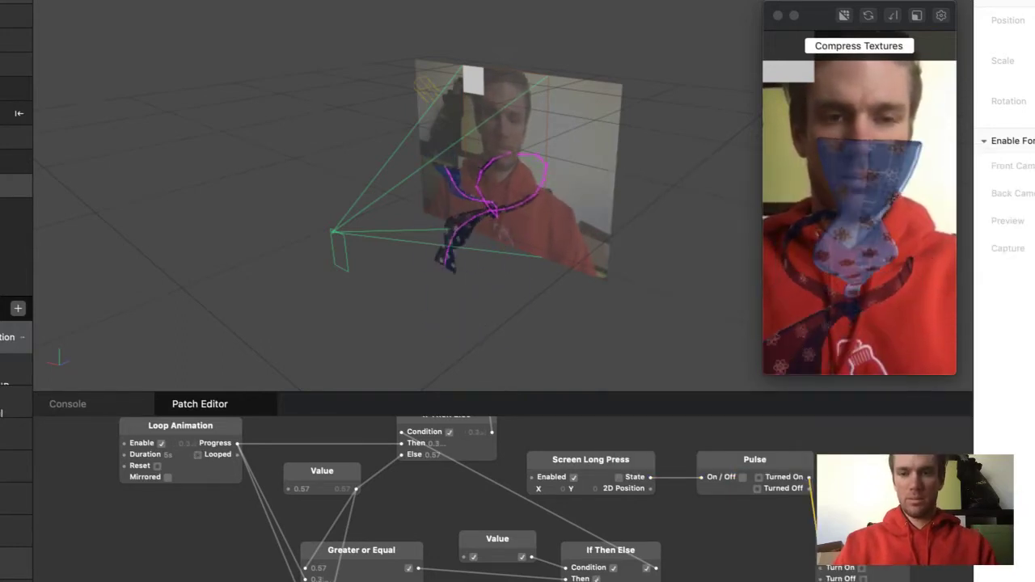
left_click_drag(861, 539, 765, 568)
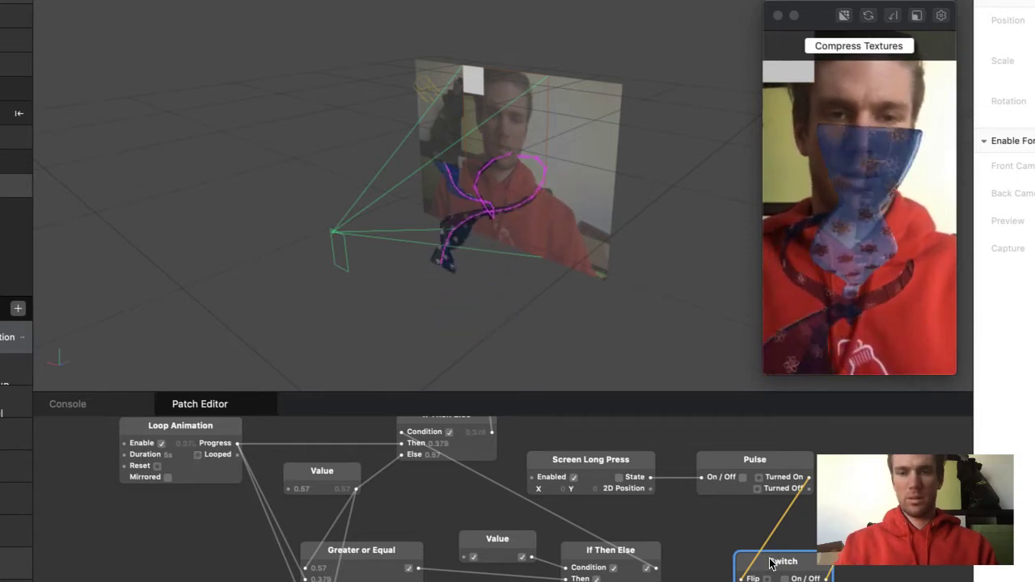
Step: Read the Switch patch's info and wire the Pulse's Turned Off output to a patch below it
right_click(814, 570)
left_click(833, 569)
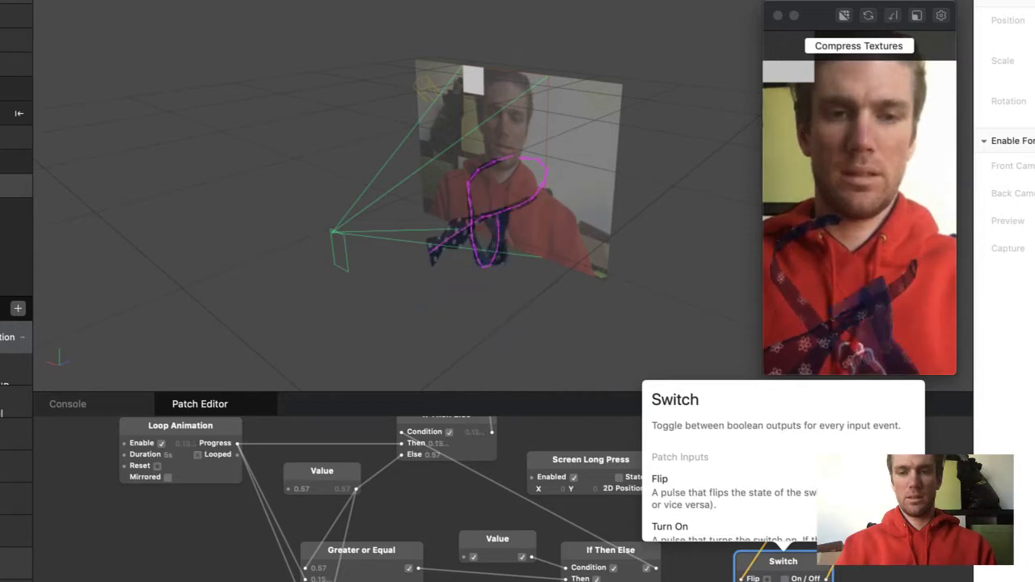
key("Escape")
left_click_drag(809, 489, 819, 579)
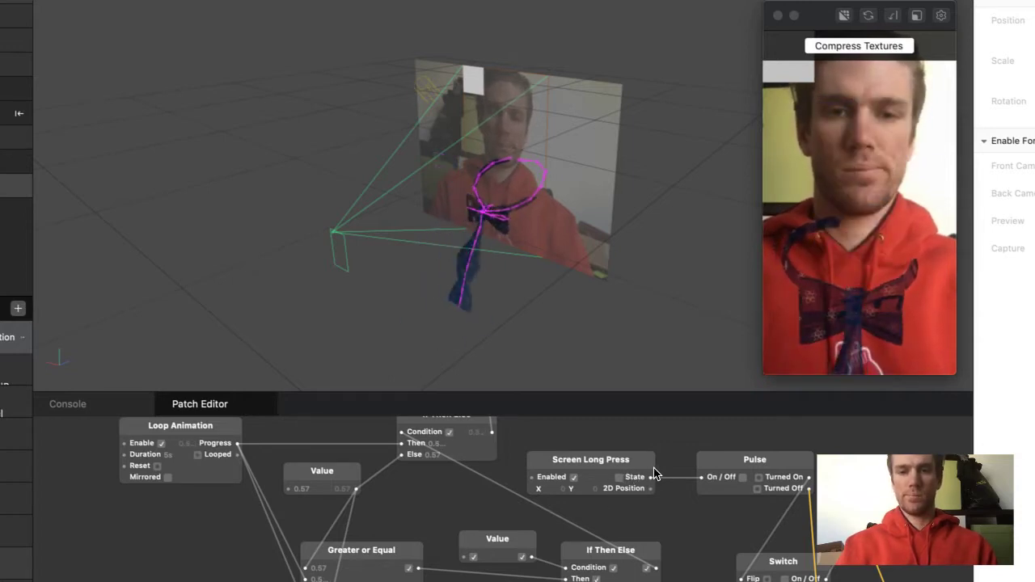
Step: Disconnect Screen Long Press from the Pulse and toggle the Pulse's On / Off input repeatedly to test the Switch
left_click(746, 479)
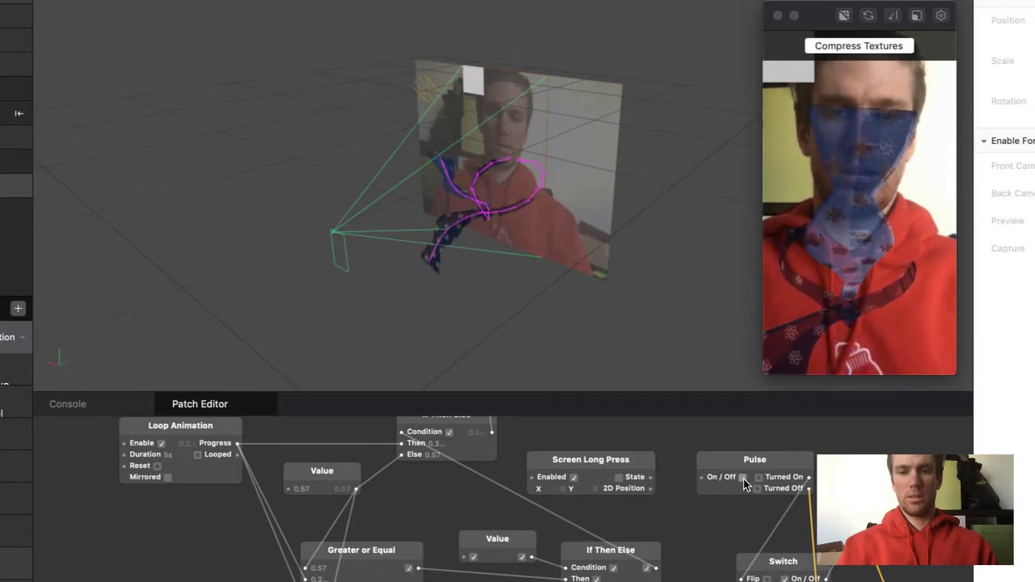
left_click(744, 478)
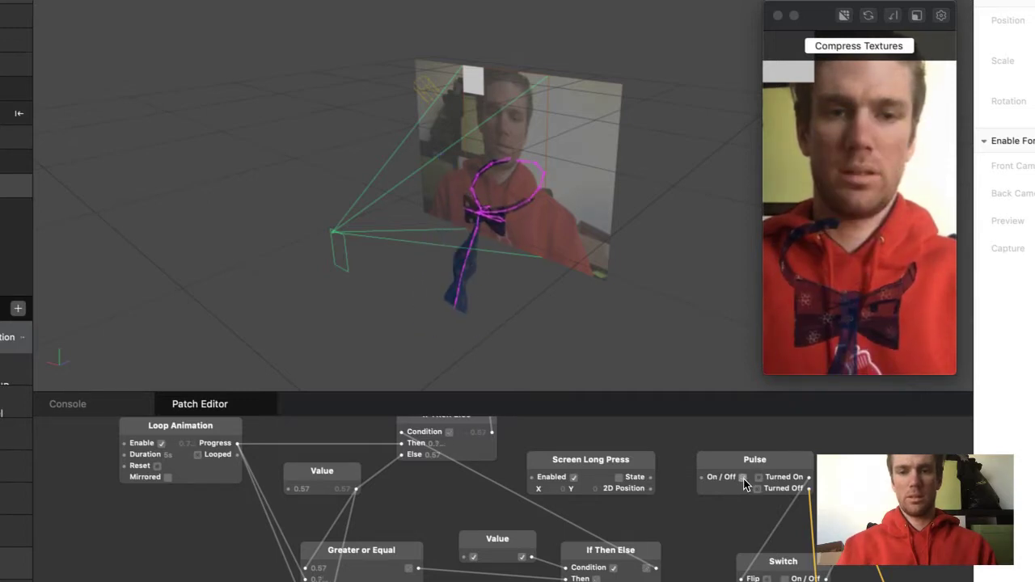
left_click_drag(651, 478, 720, 478)
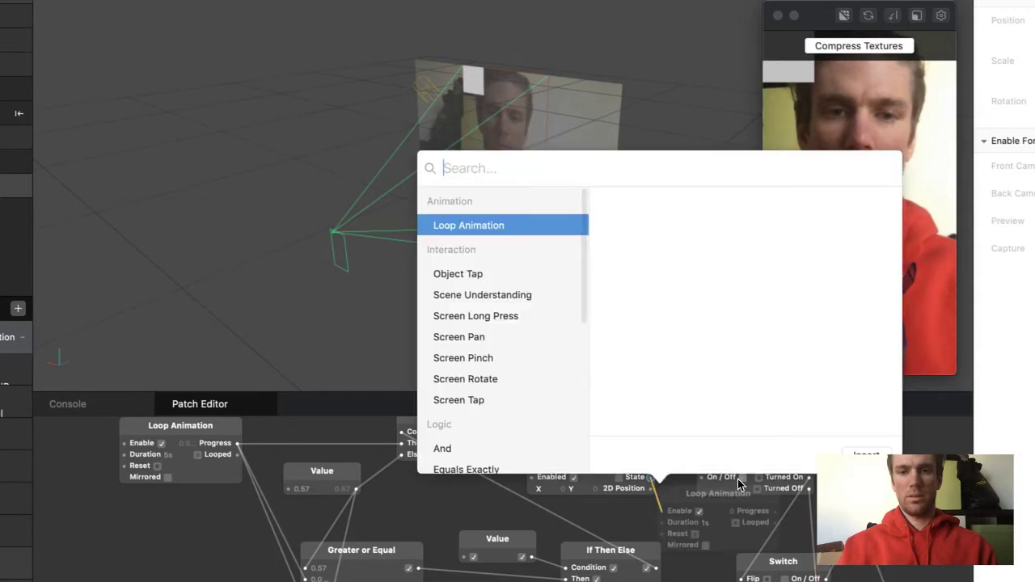
key("Escape")
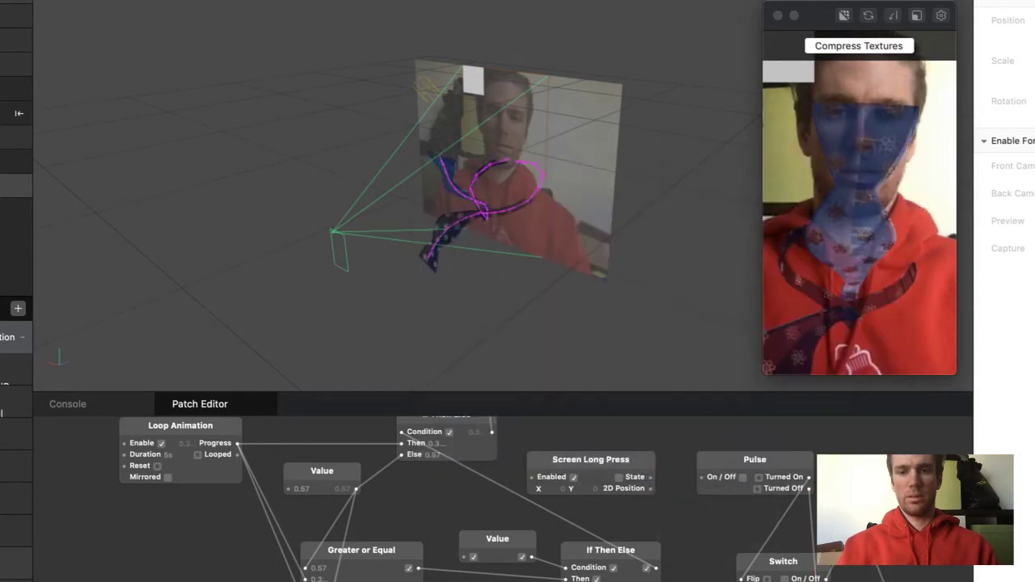
left_click(745, 478)
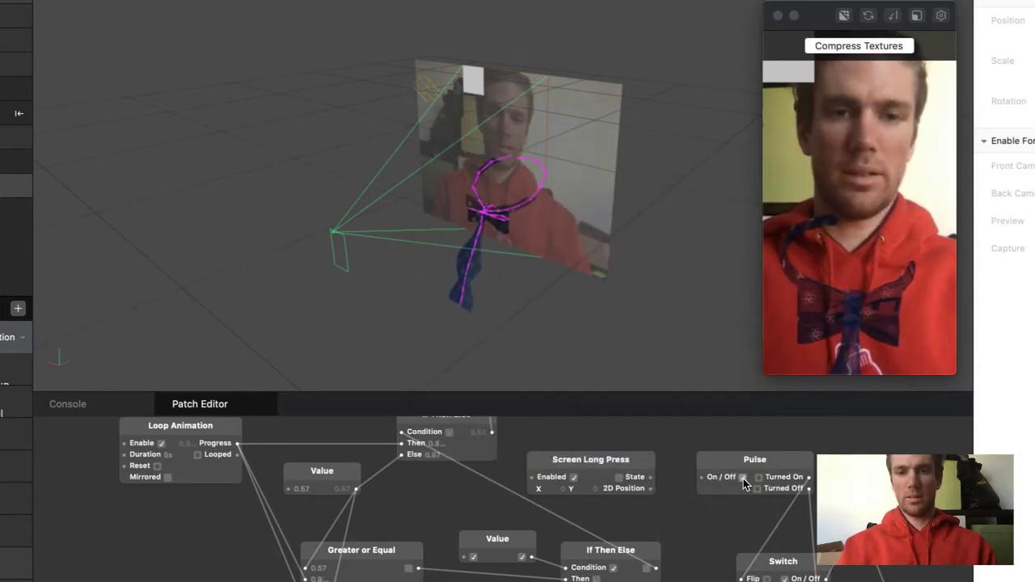
left_click(744, 479)
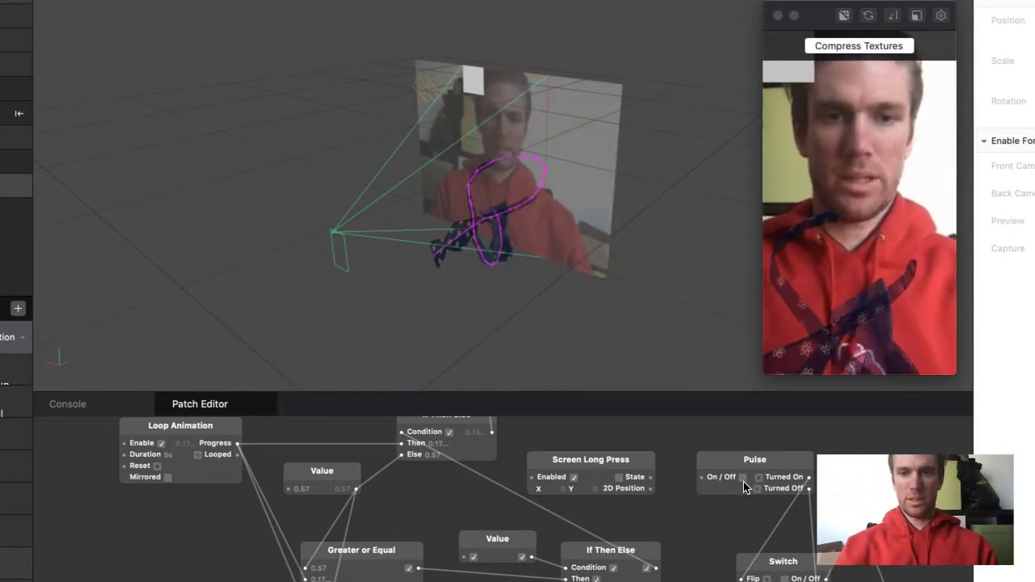
left_click(743, 481)
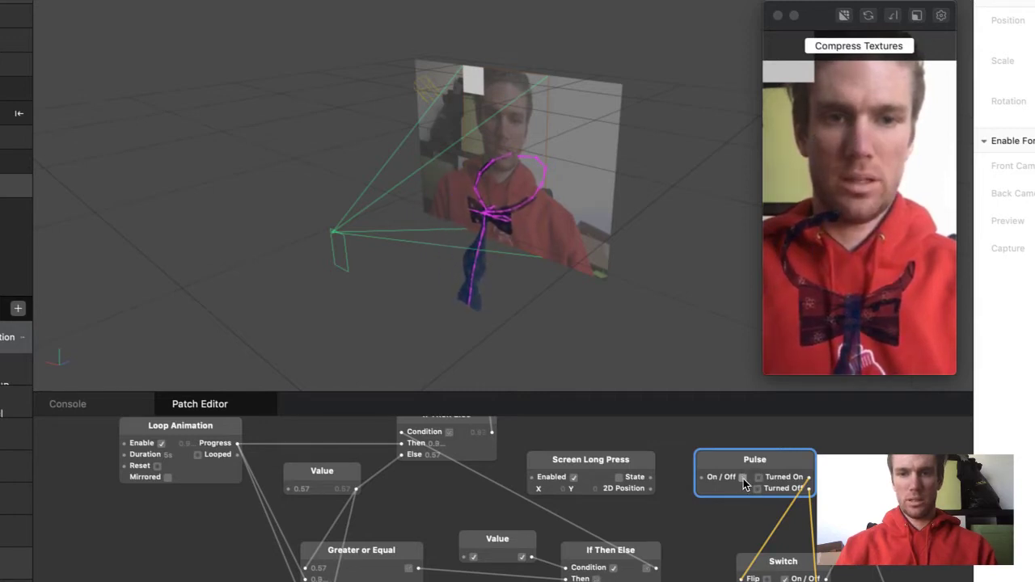
Step: Delete the Switch below the Pulse and feed the boolean Value patch from a Switch driven by the Turned On output
left_click(780, 561)
key("Delete")
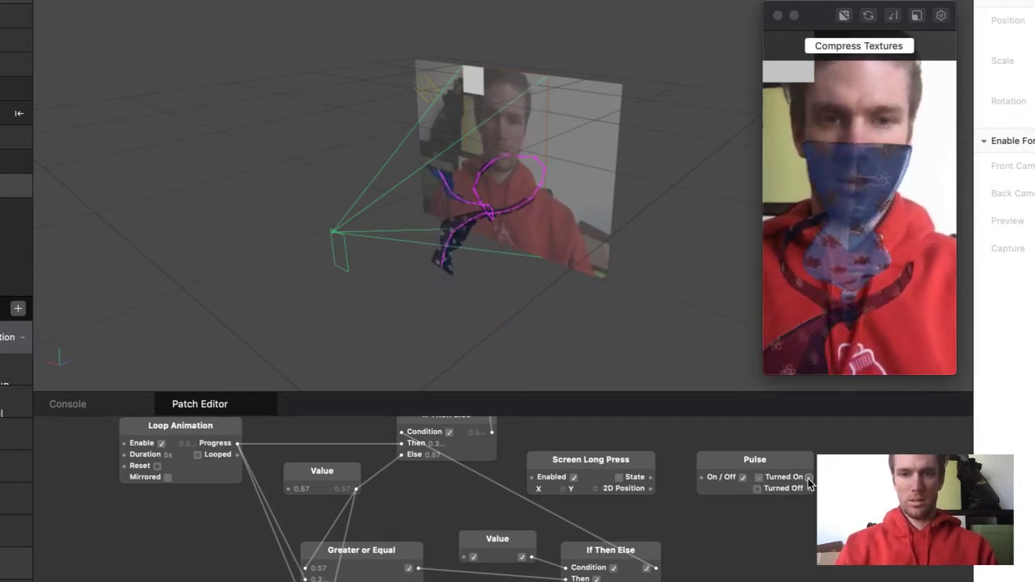
left_click_drag(809, 477, 466, 559)
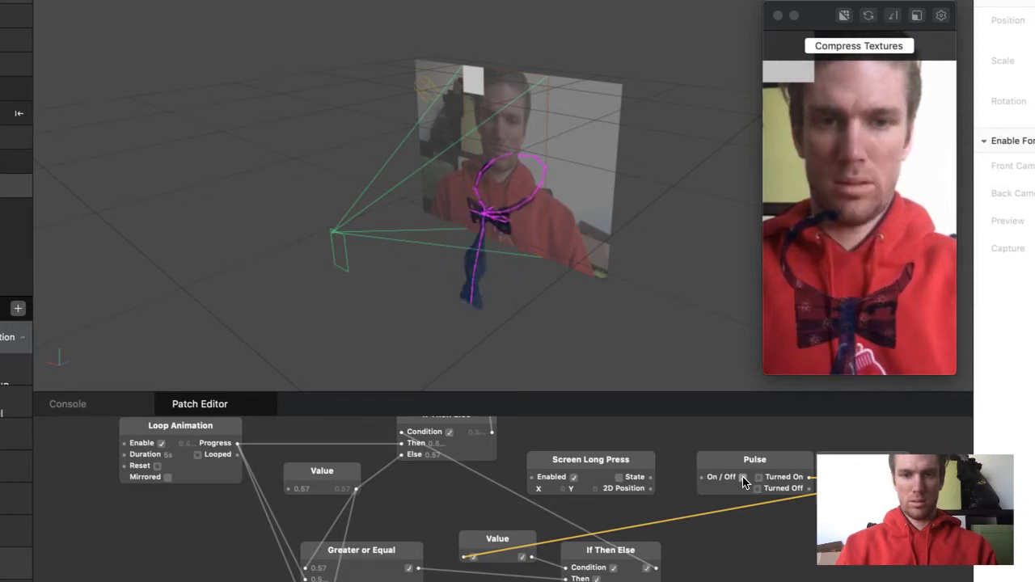
Step: Test the Switch by toggling the Pulse's On / Off input, and rewire its Flip input to the Turned Off output
left_click(743, 477)
left_click_drag(756, 459, 739, 459)
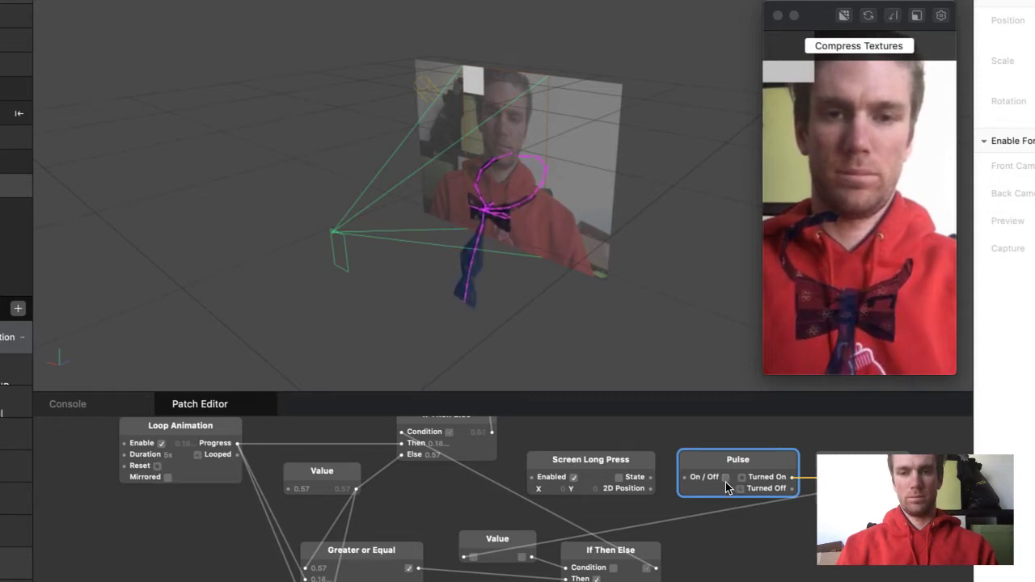
left_click(726, 479)
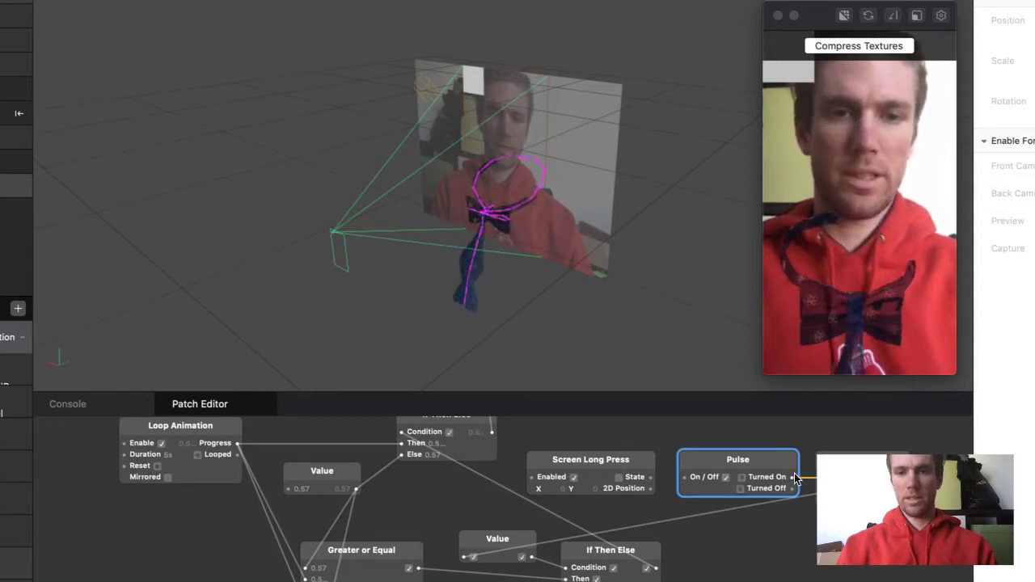
left_click(850, 458)
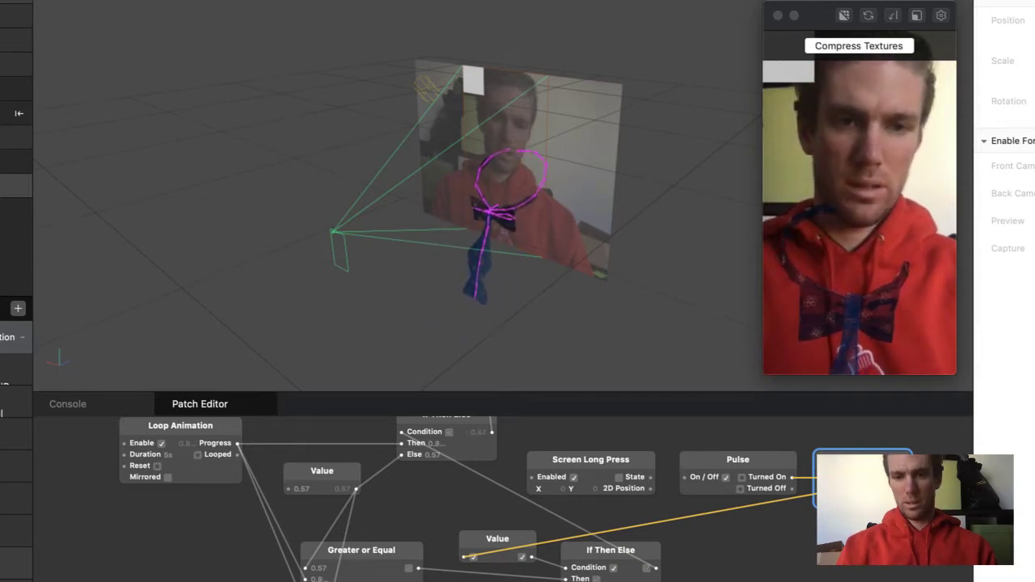
left_click(725, 477)
left_click_drag(792, 489, 824, 478)
Step: Delete the Pulse patch and the Switch patch connected to the boolean Value patch
left_click_drag(728, 464, 717, 453)
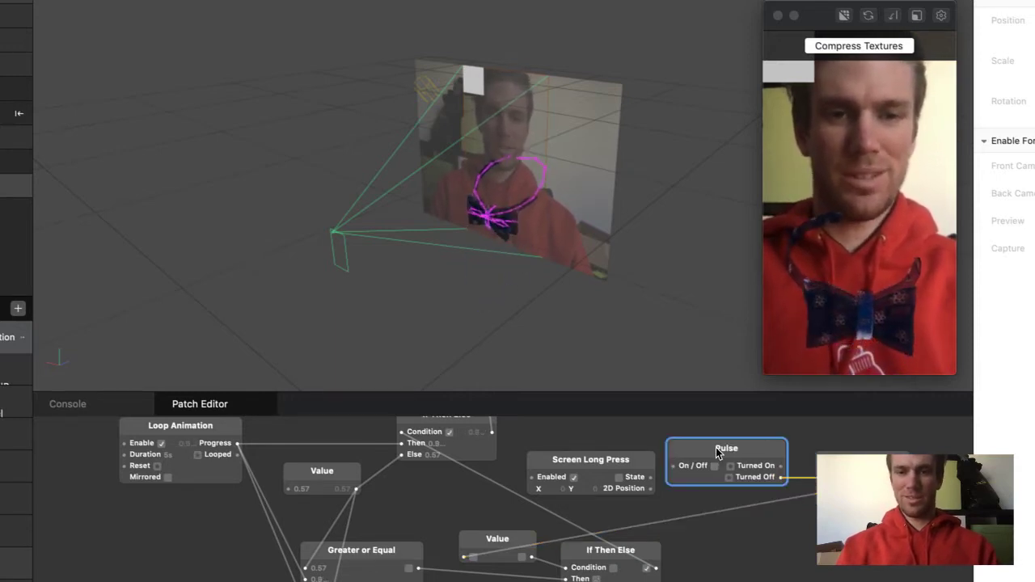
key("BackSpace")
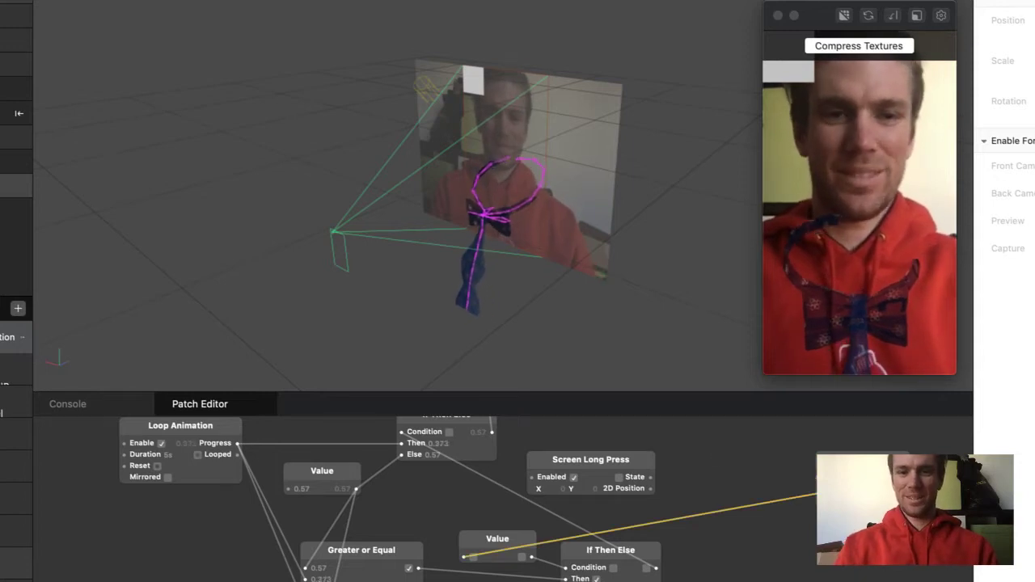
left_click_drag(824, 478, 793, 477)
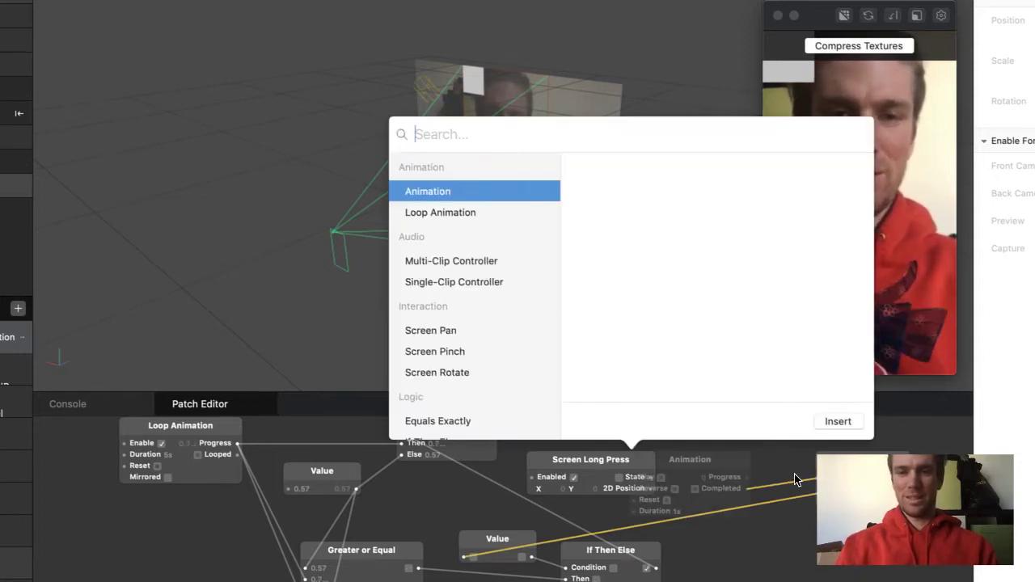
left_click(754, 468)
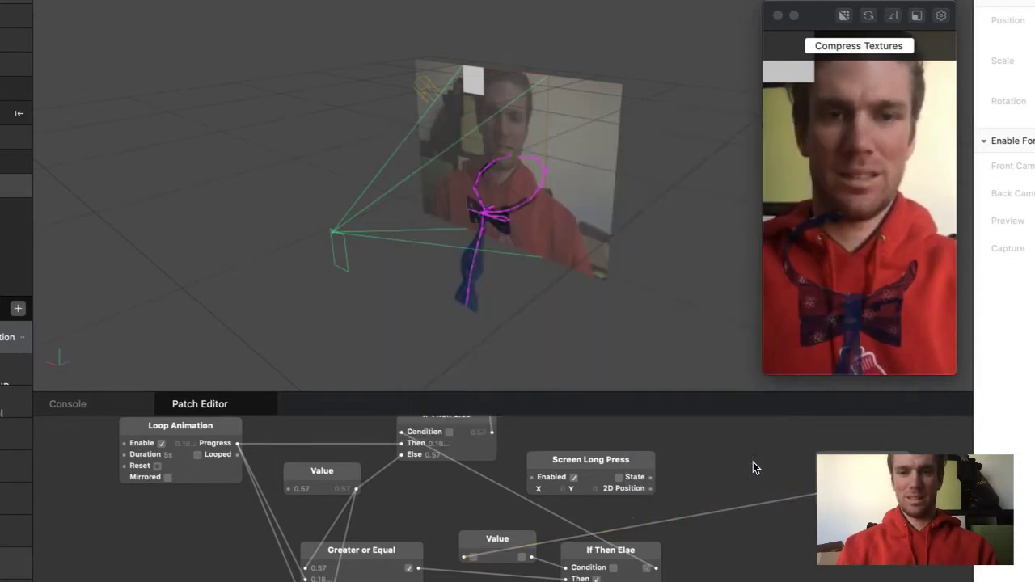
left_click(822, 493)
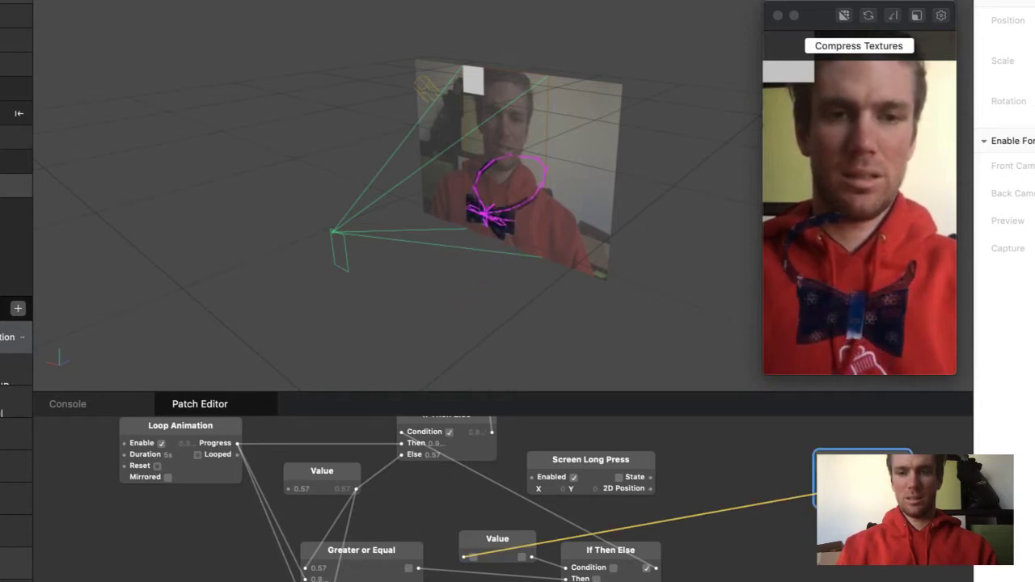
left_click_drag(879, 451, 783, 456)
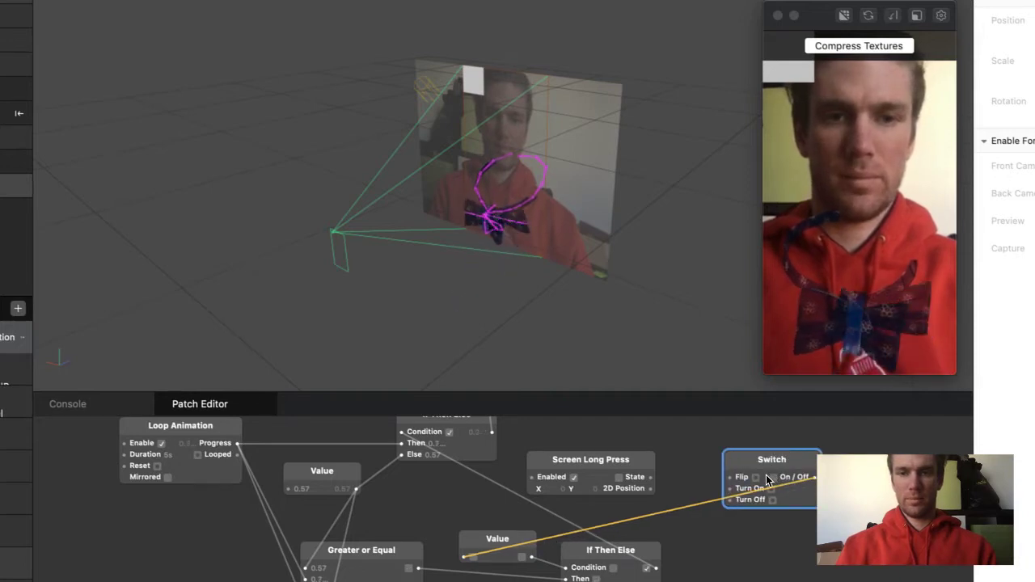
key("BackSpace")
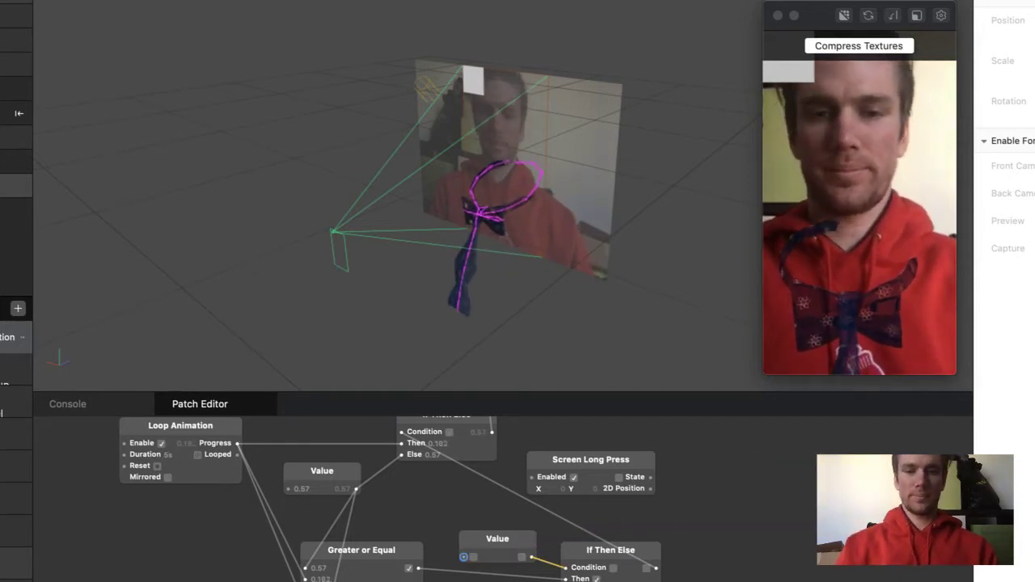
Step: Search the patch library for a "flip" patch
double_click(742, 461)
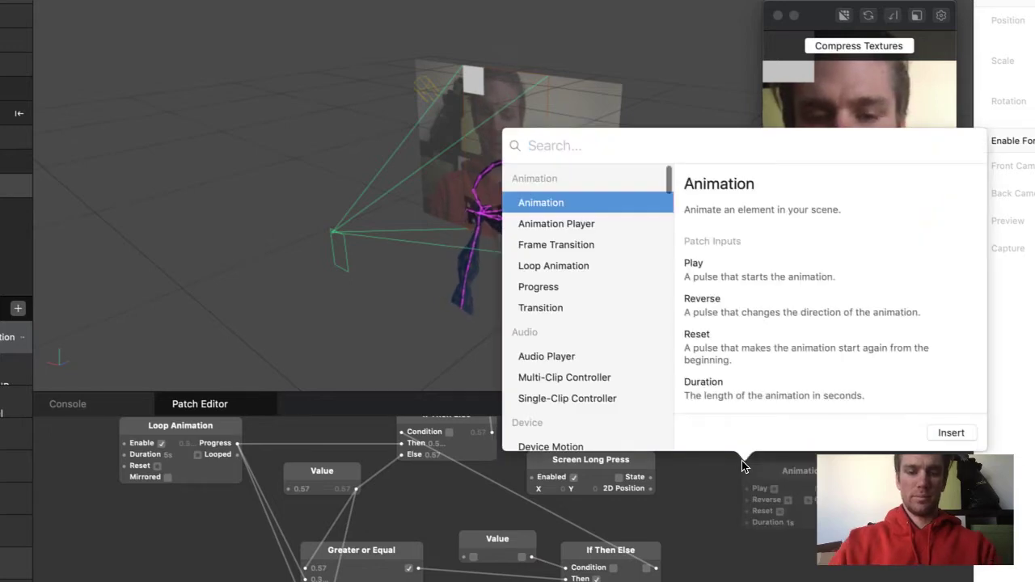
type("flip")
key("BackSpace")
key("BackSpace")
key("BackSpace")
key("BackSpace")
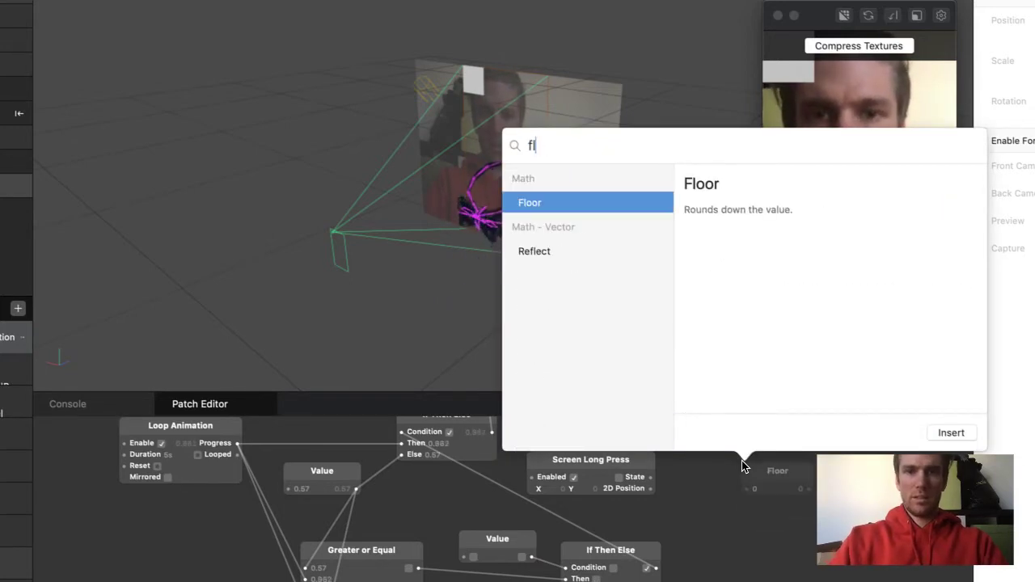
key("Escape")
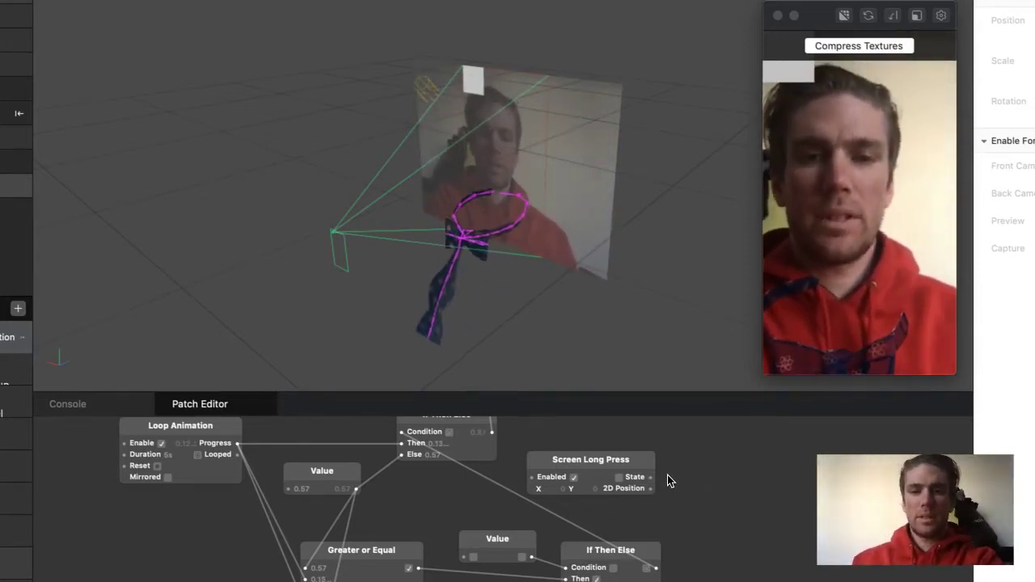
Step: Add an If Then Else patch beside Screen Long Press and connect the State output to its Condition input
left_click(624, 483)
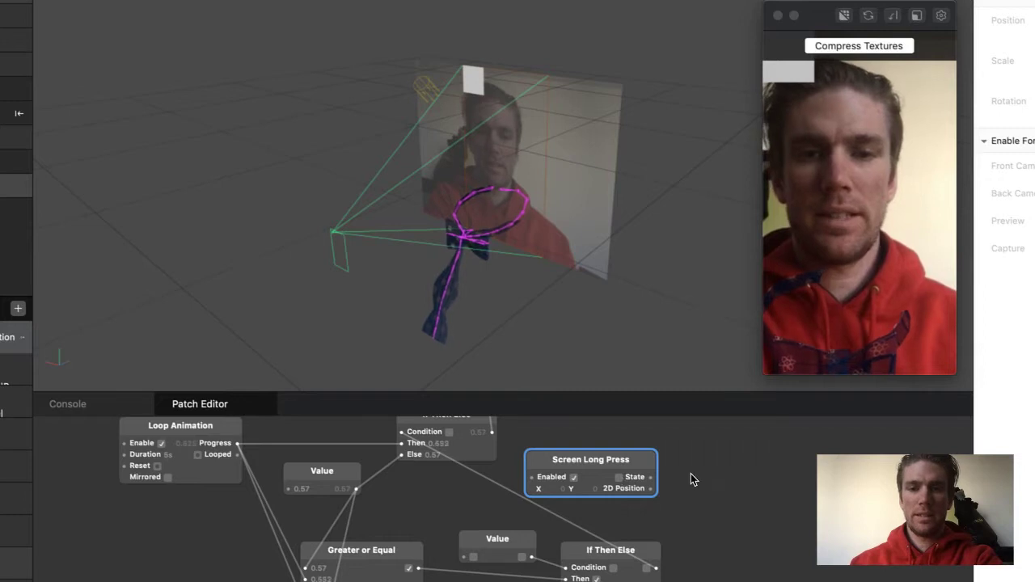
left_click(691, 474)
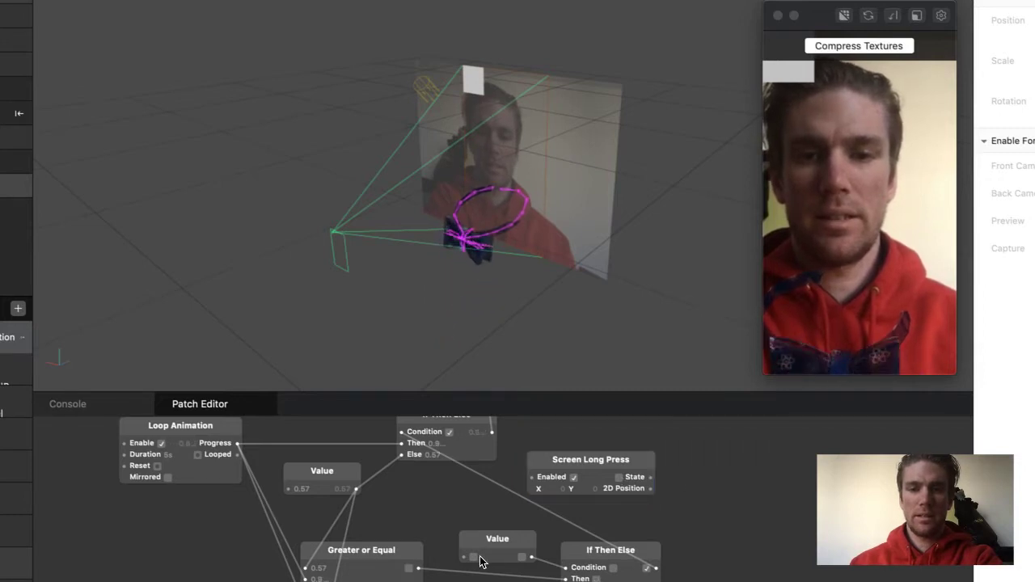
double_click(683, 486)
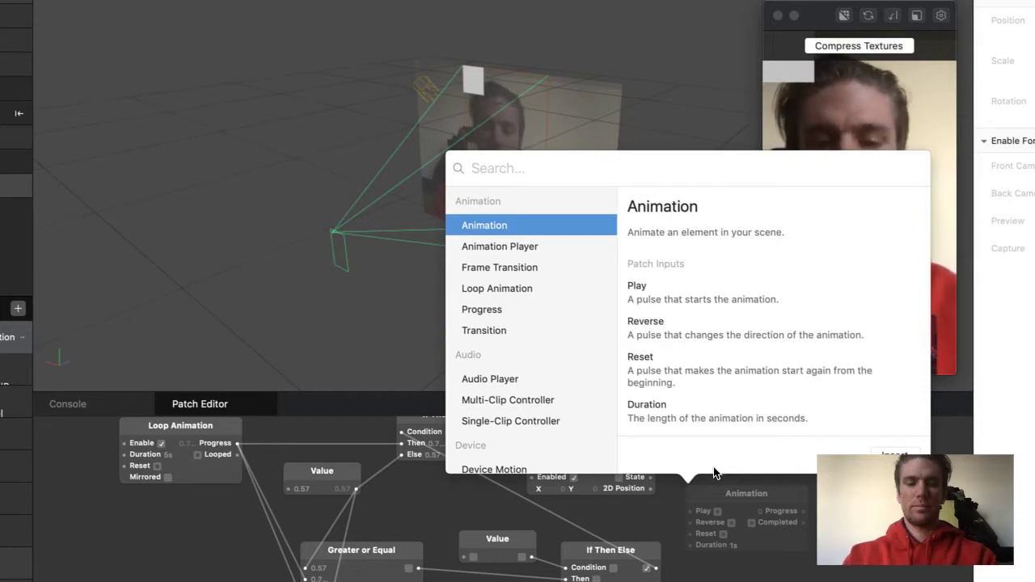
type("if")
key("Return")
left_click_drag(719, 497, 718, 453)
left_click_drag(651, 478, 689, 468)
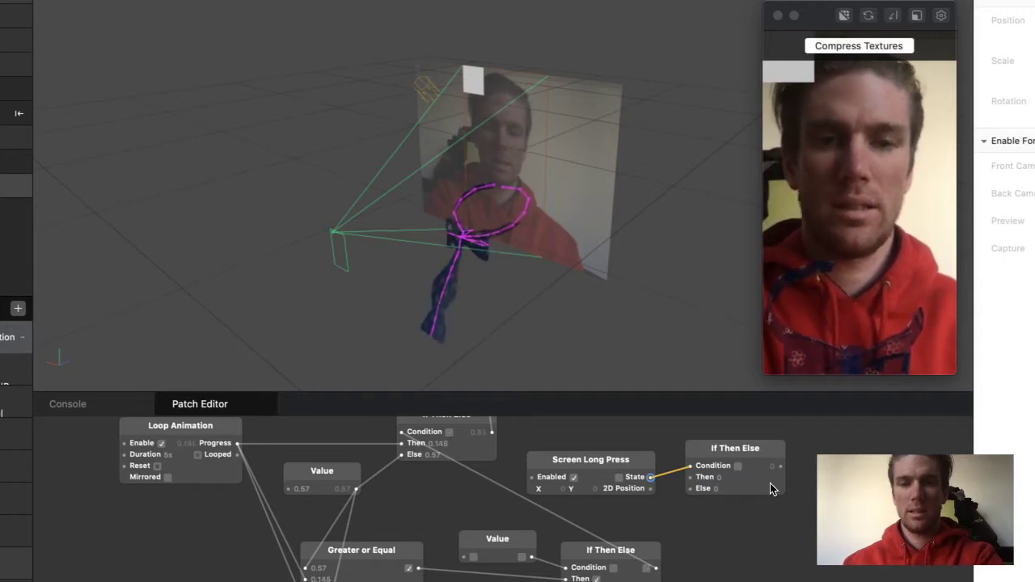
Step: Change the value type of the new If Then Else patch to Boolean
double_click(724, 478)
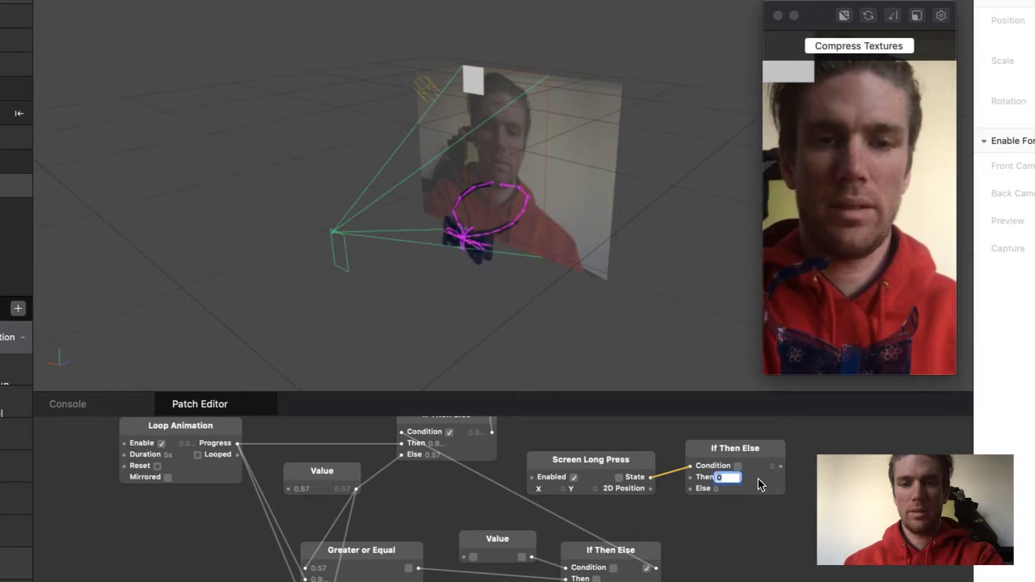
left_click(759, 483)
right_click(759, 484)
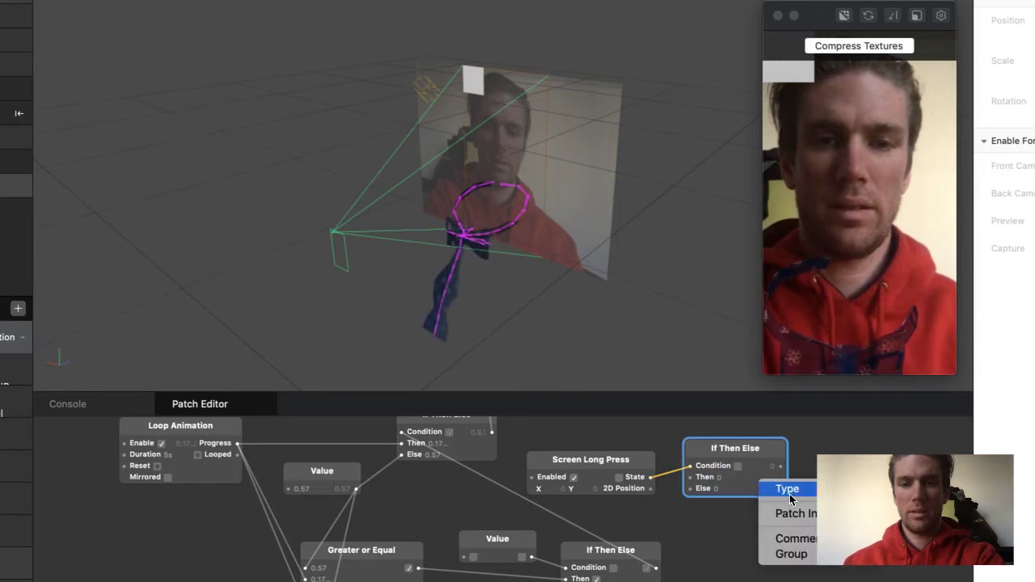
mouse_move(789, 491)
left_click(913, 529)
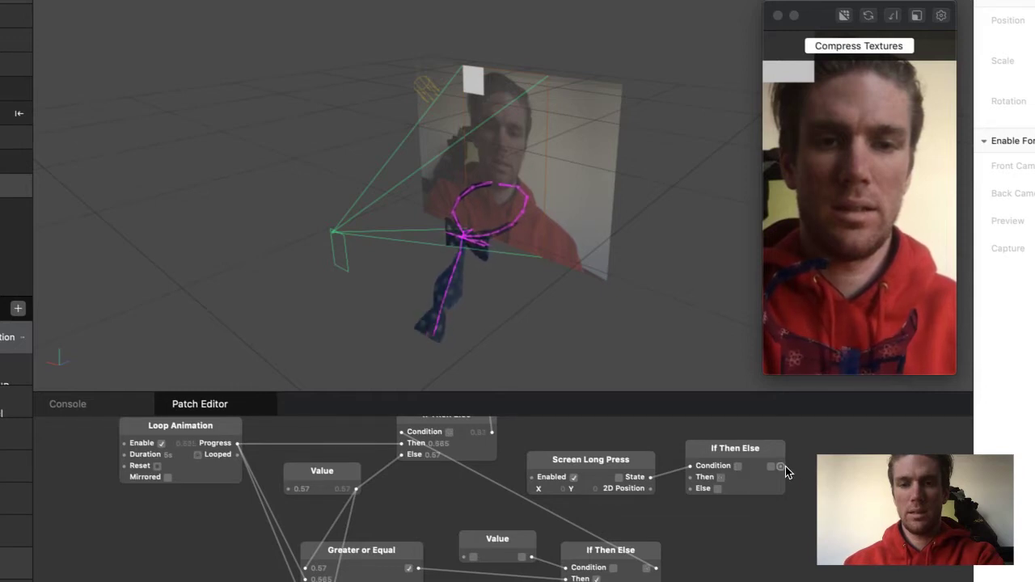
Step: Search the patch library for a "flip" patch that can follow the new If Then Else output
left_click_drag(782, 467, 821, 497)
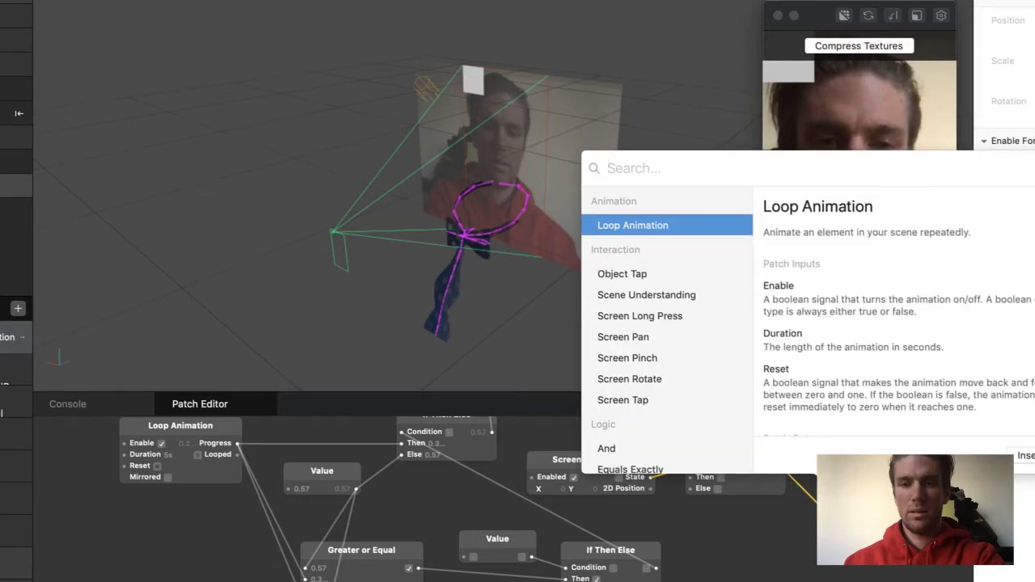
scroll(673, 342, "down", 3)
type("l")
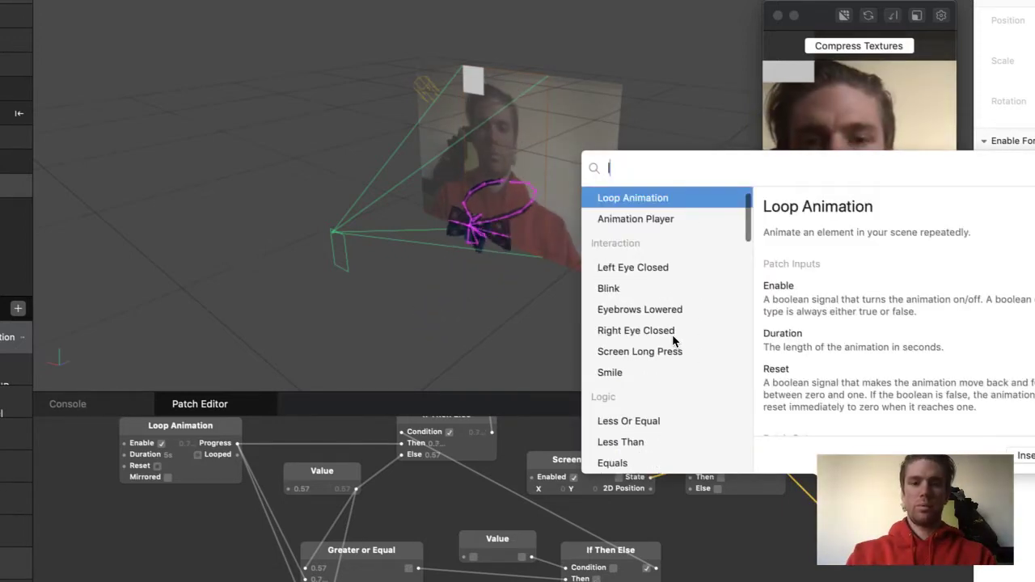
key("BackSpace")
type("flip")
key("BackSpace")
key("BackSpace")
key("BackSpace")
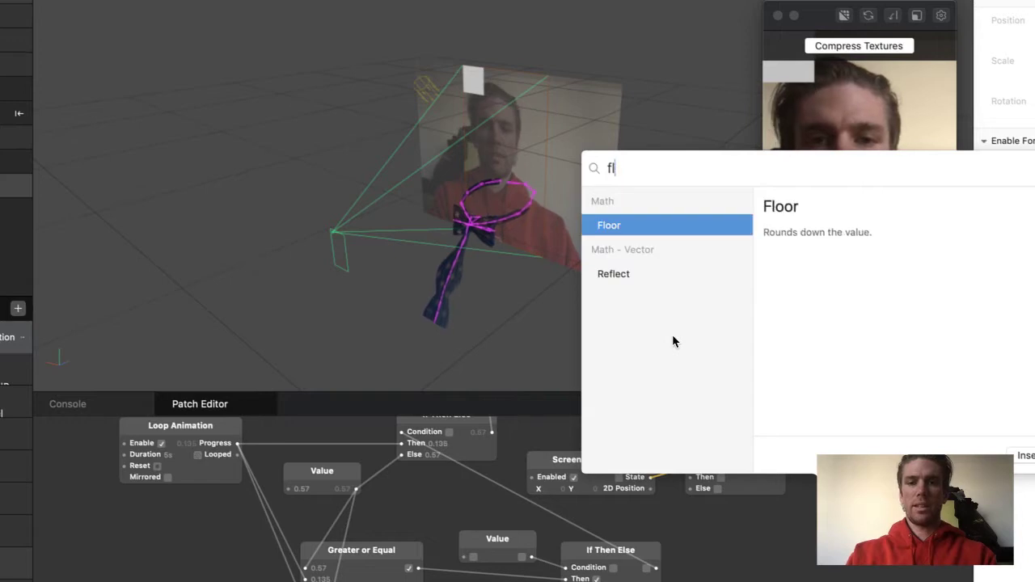
key("Escape")
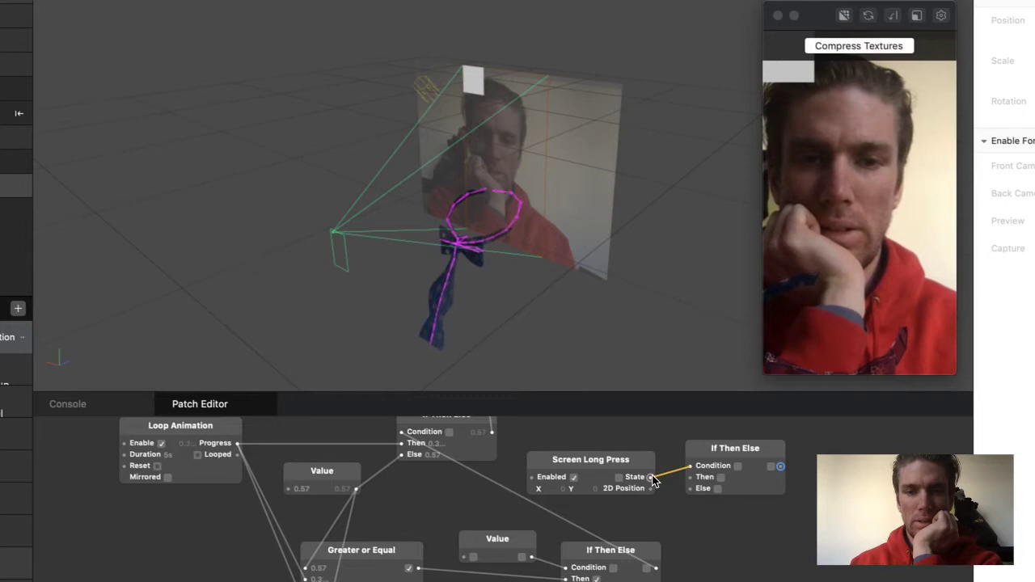
Step: Rewire the Screen Long Press State output from Condition to the Then input of the If Then Else patch and enable Condition
left_click_drag(652, 478, 693, 483)
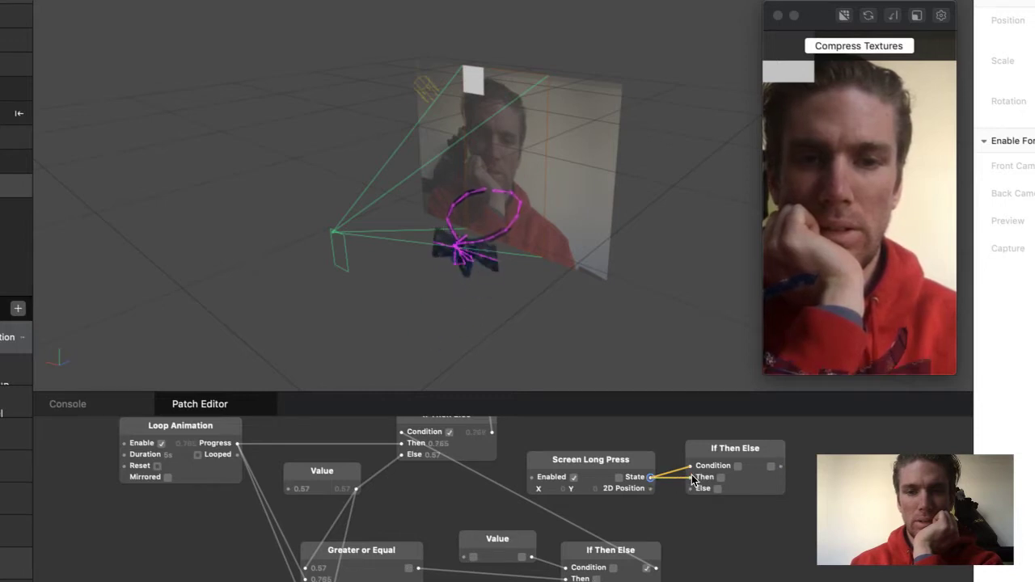
left_click(736, 476)
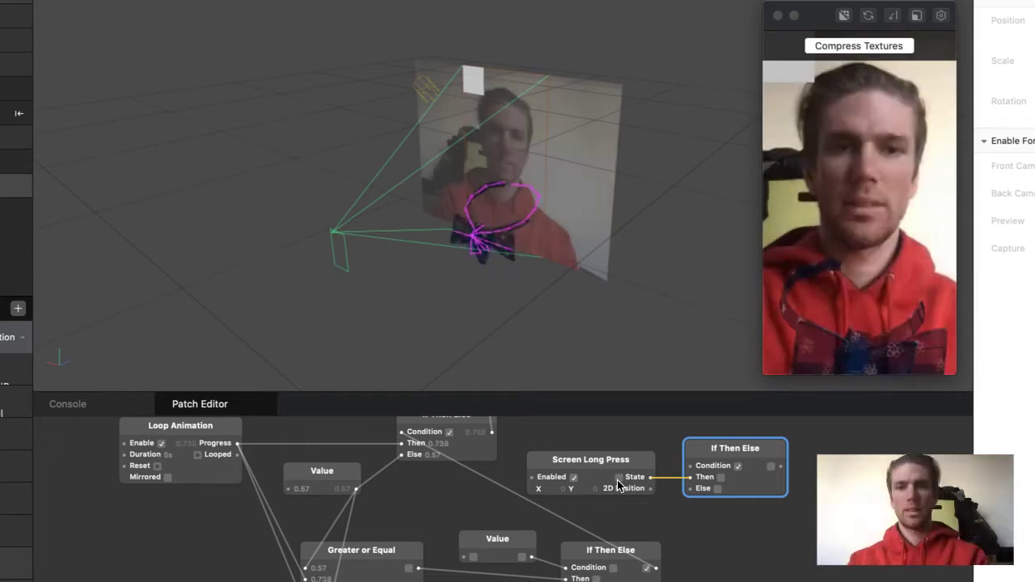
left_click(619, 483)
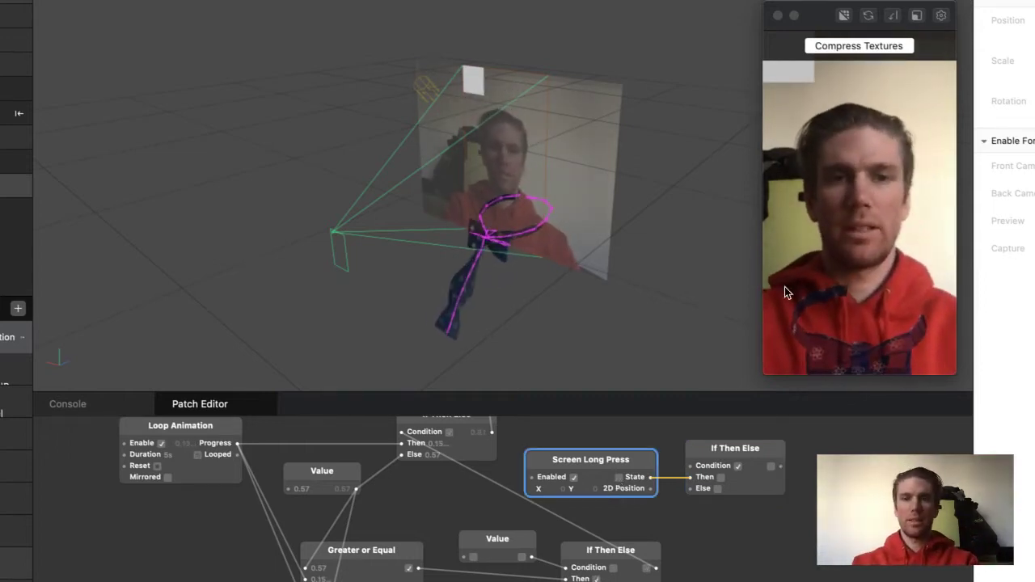
Step: Delete the canvas holding the white rectangle from the scene
left_click(792, 79)
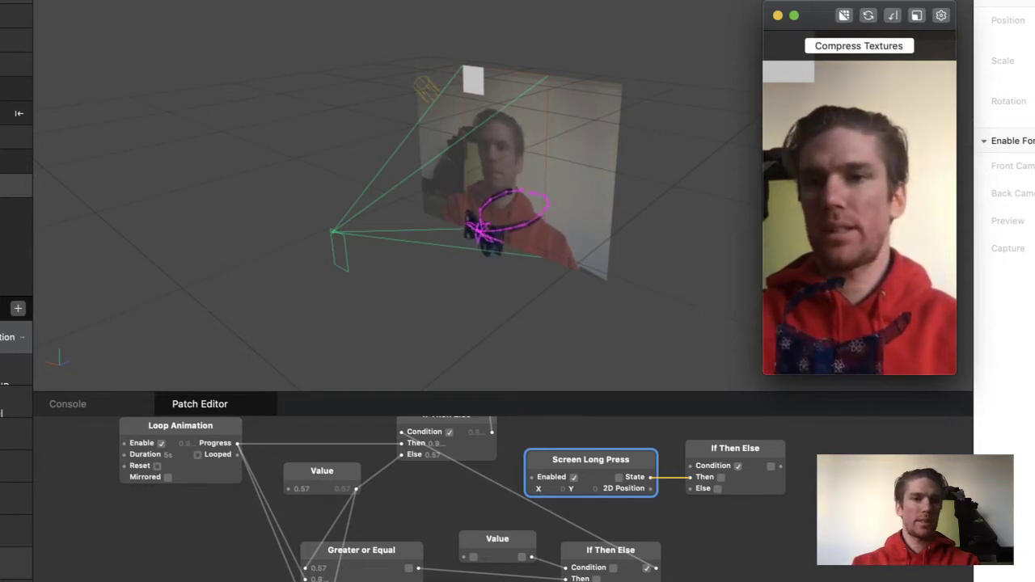
left_click(15, 137)
right_click(8, 137)
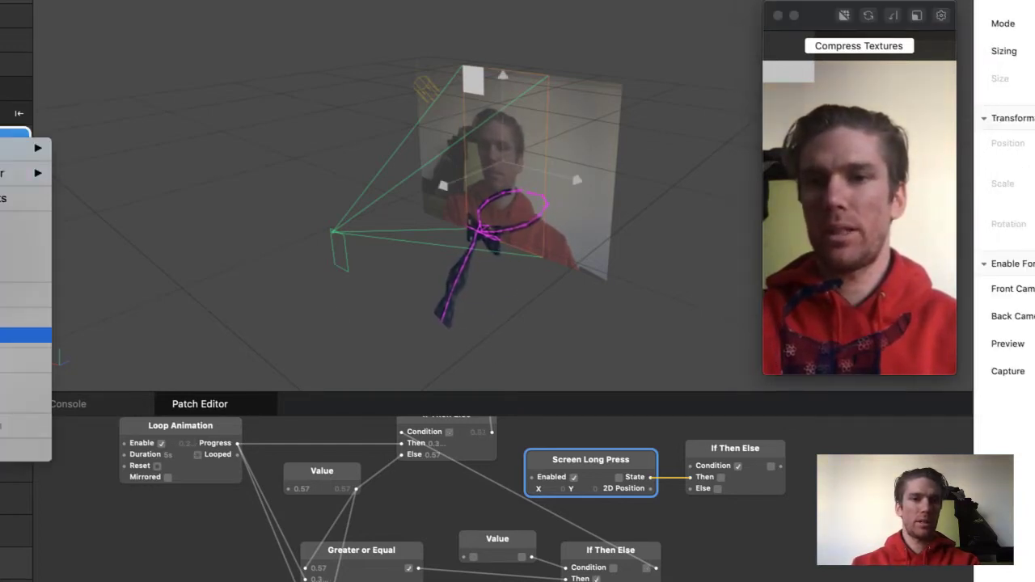
left_click(8, 336)
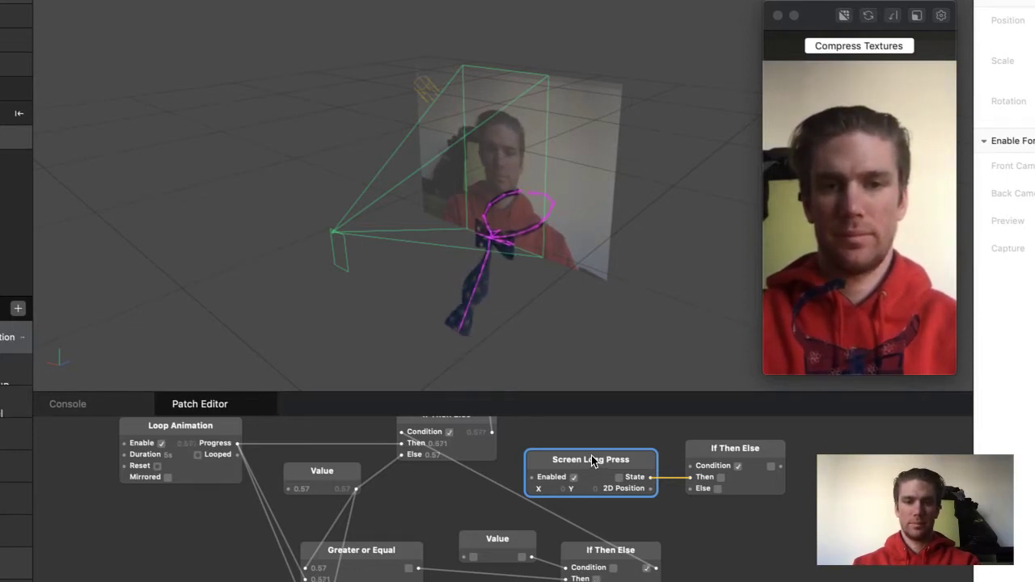
Step: Replace the If Then Else patch beside Screen Long Press with a Pulse patch driven by the State output
left_click(718, 455)
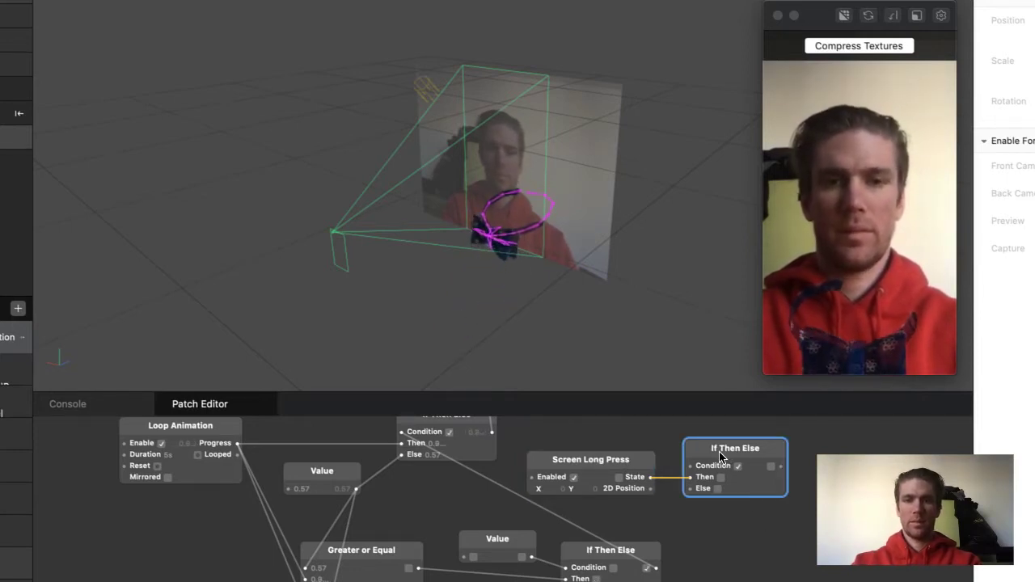
key("BackSpace")
left_click_drag(652, 478, 687, 482)
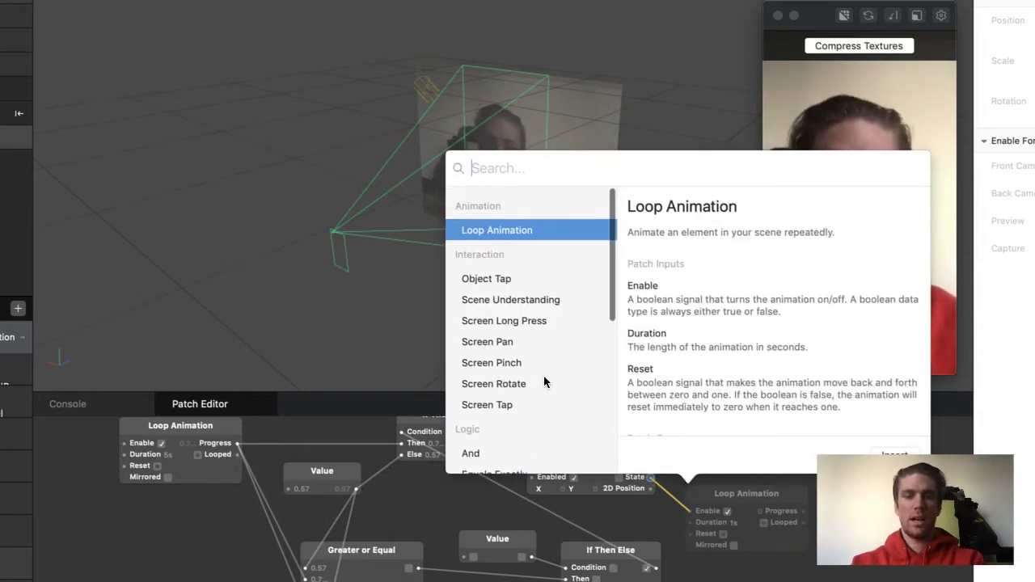
scroll(544, 375, "down", 5)
scroll(544, 375, "down", 5)
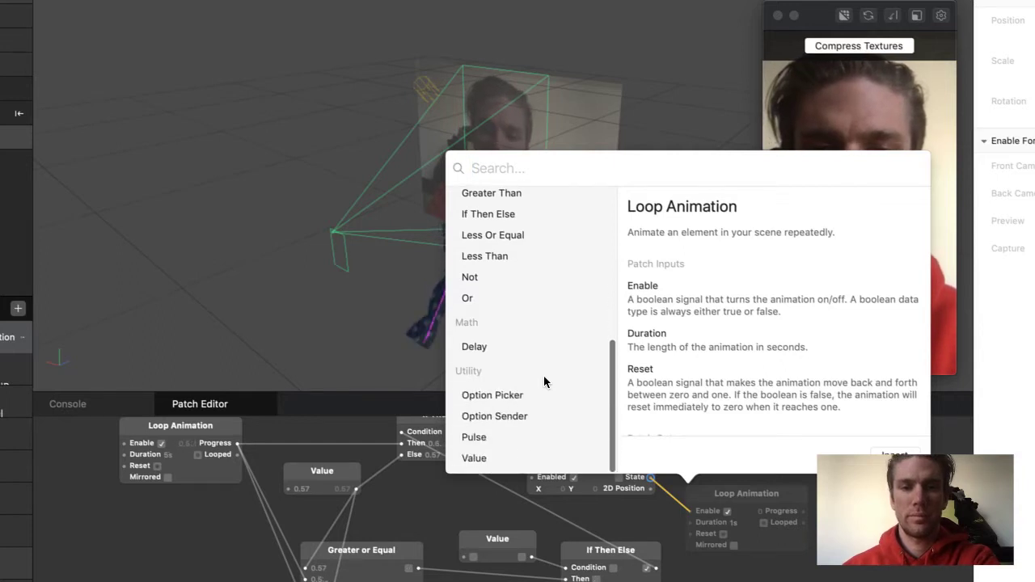
left_click(475, 447)
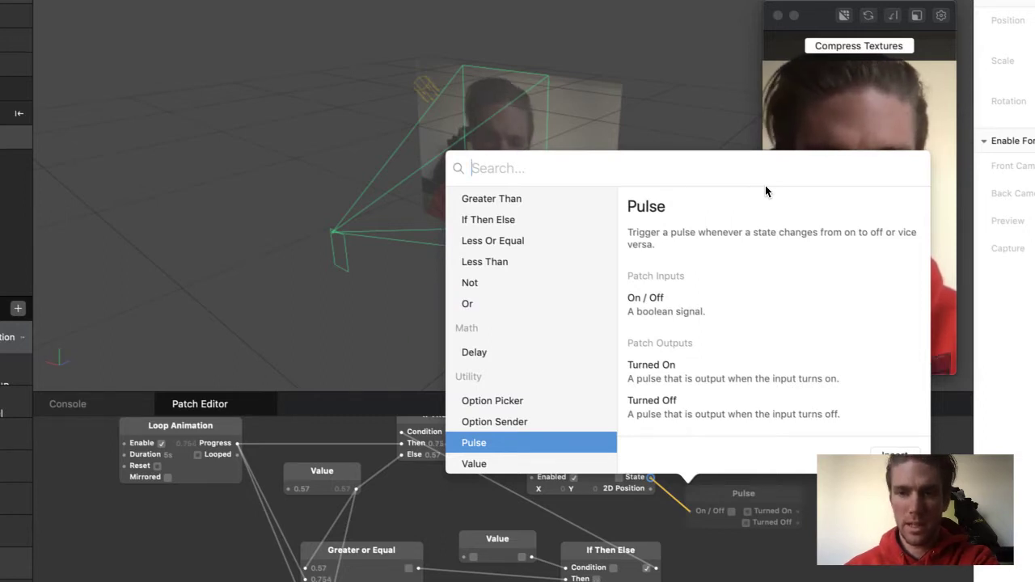
double_click(511, 445)
left_click_drag(730, 490, 752, 457)
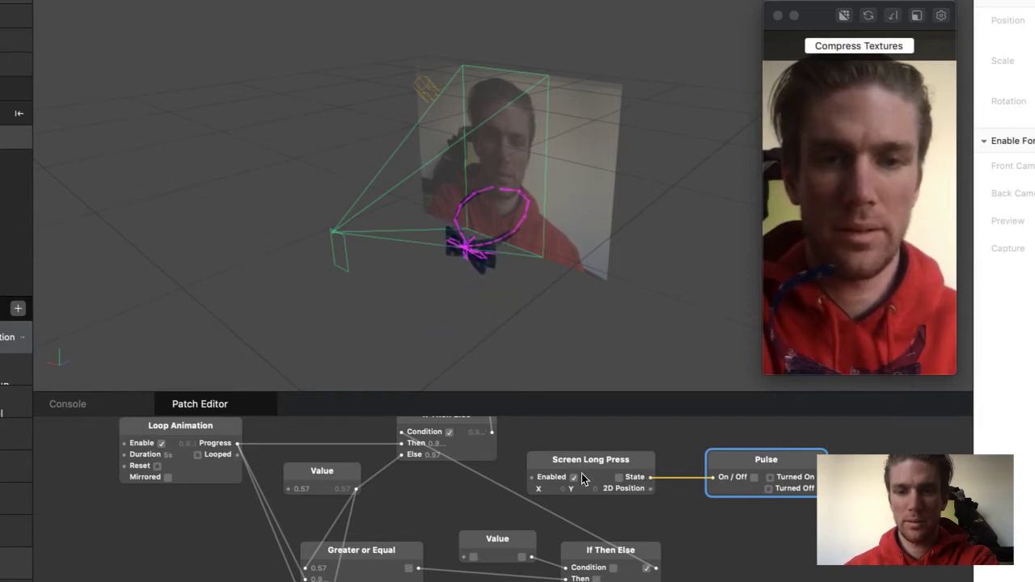
Step: Move the Pulse patch farther from Screen Long Press and add a second, unconnected Pulse patch below it
left_click(622, 479)
left_click(720, 471)
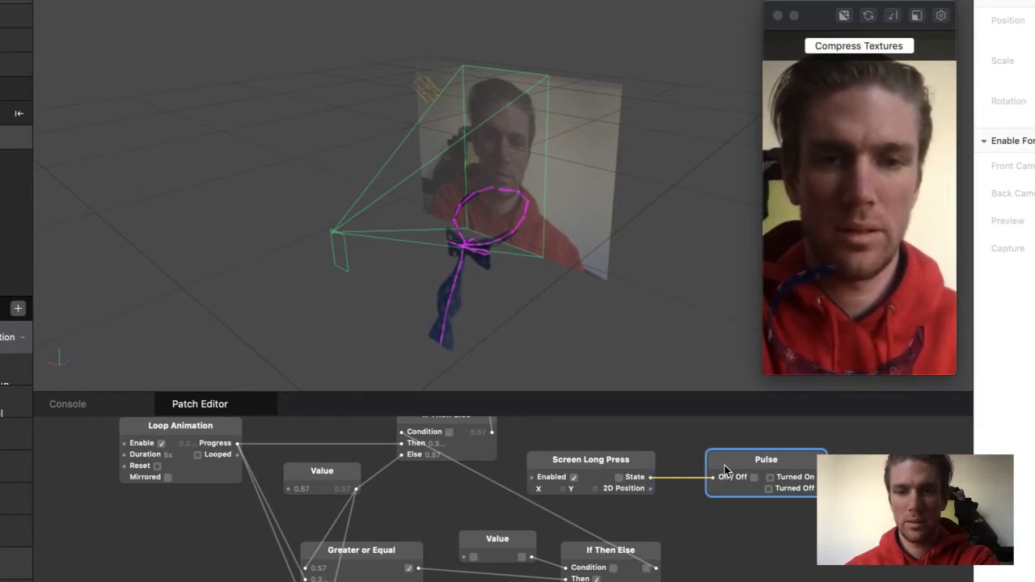
left_click_drag(750, 467, 741, 462)
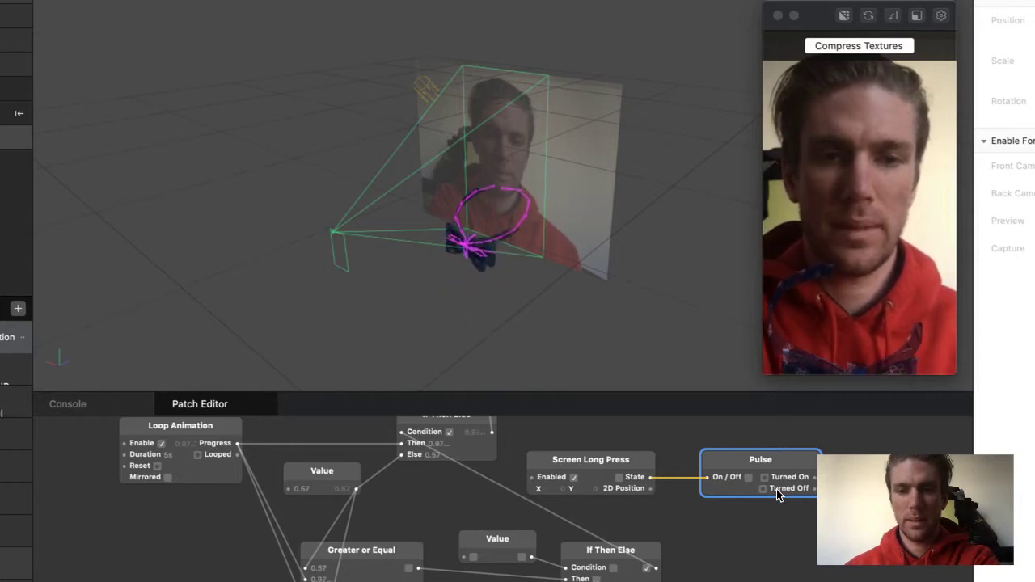
left_click_drag(749, 458, 772, 459)
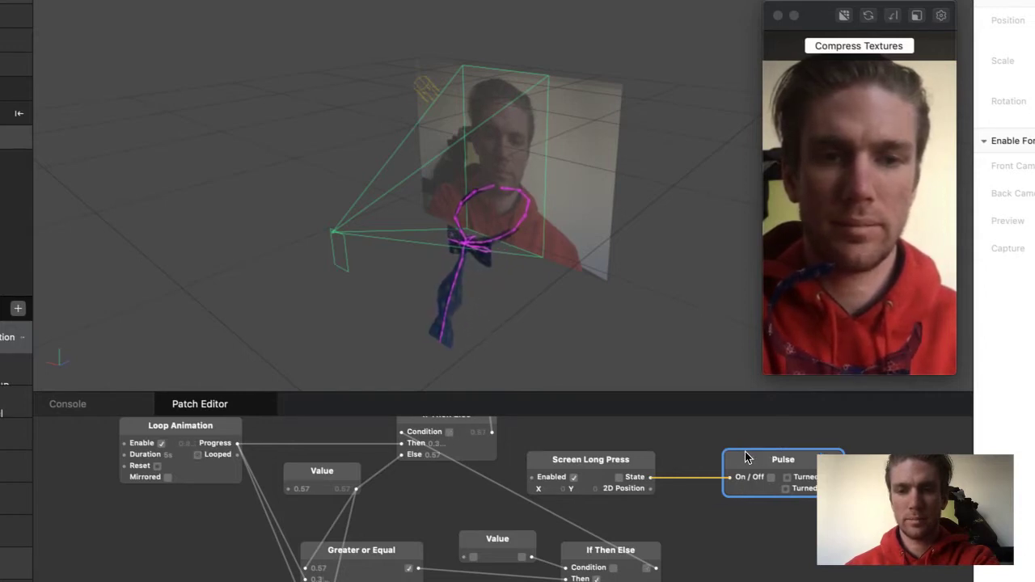
double_click(690, 444)
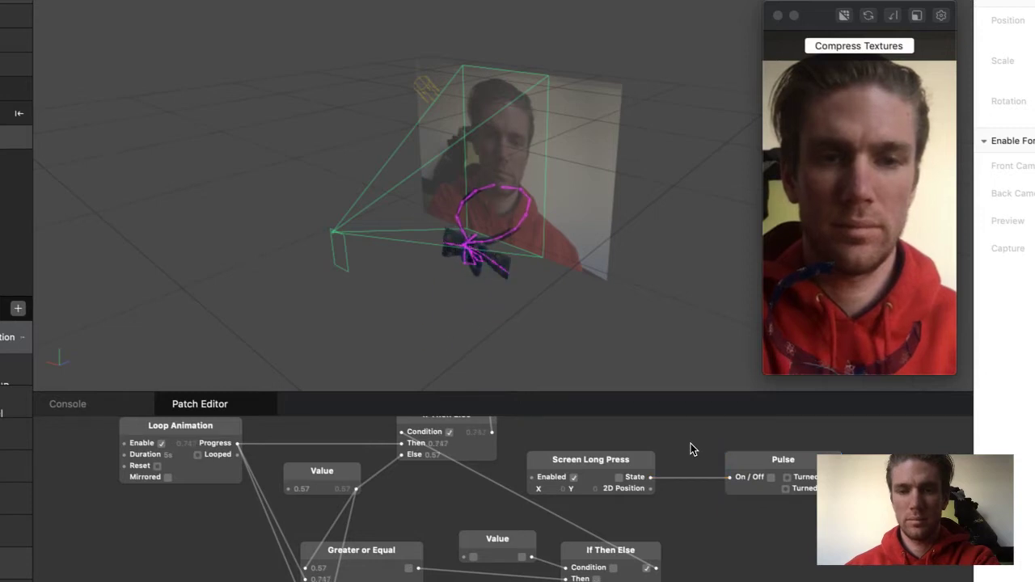
type("puls")
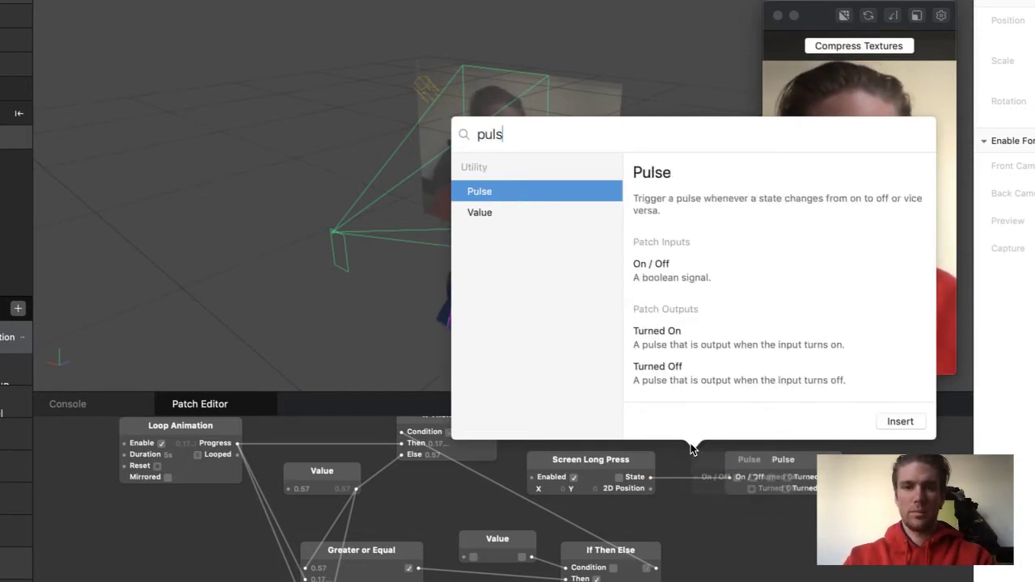
key("Return")
left_click_drag(739, 479, 719, 545)
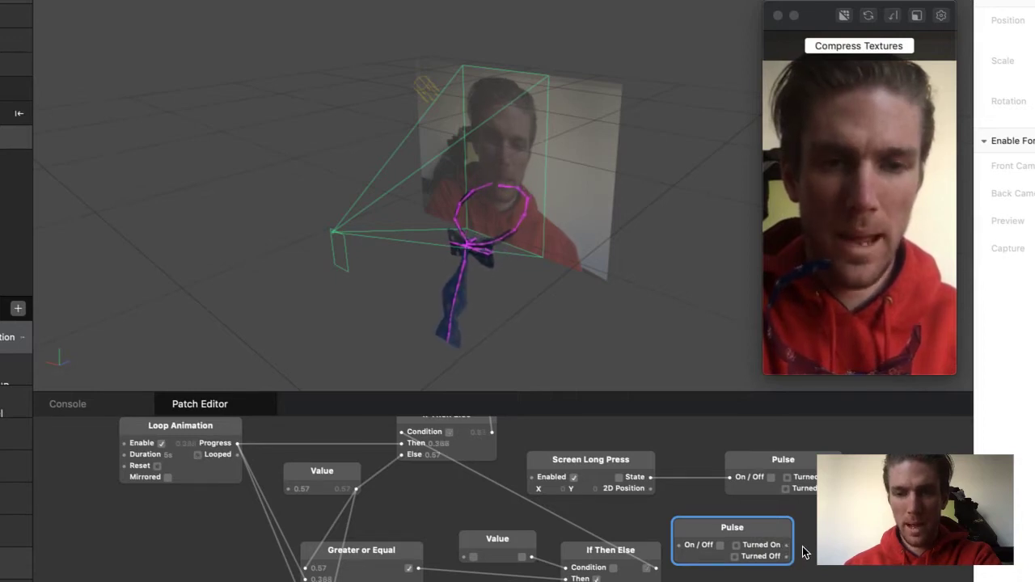
Step: Insert an Or patch beside the lower Pulse and try to connect the Turned On output to it
double_click(838, 545)
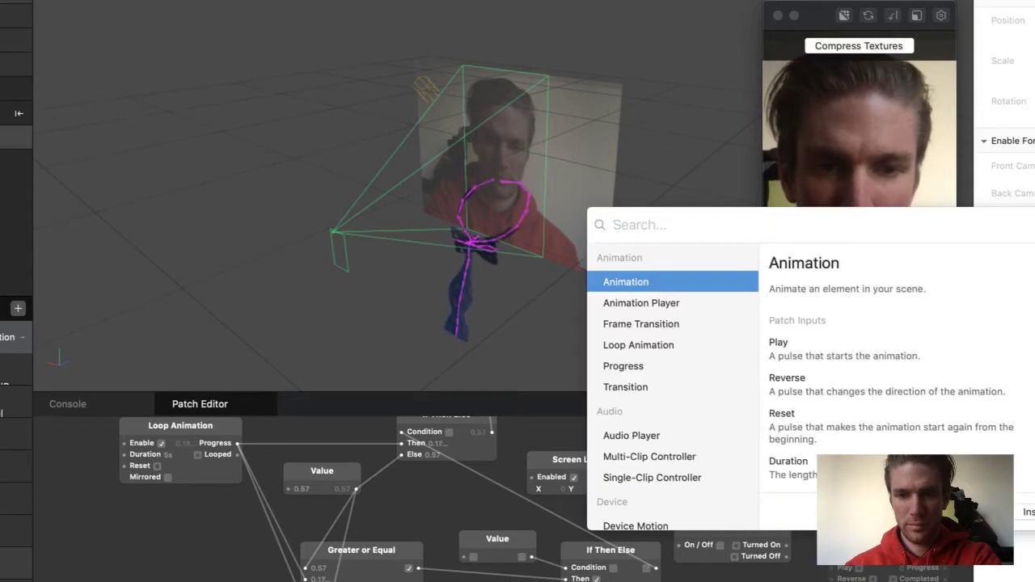
type("or")
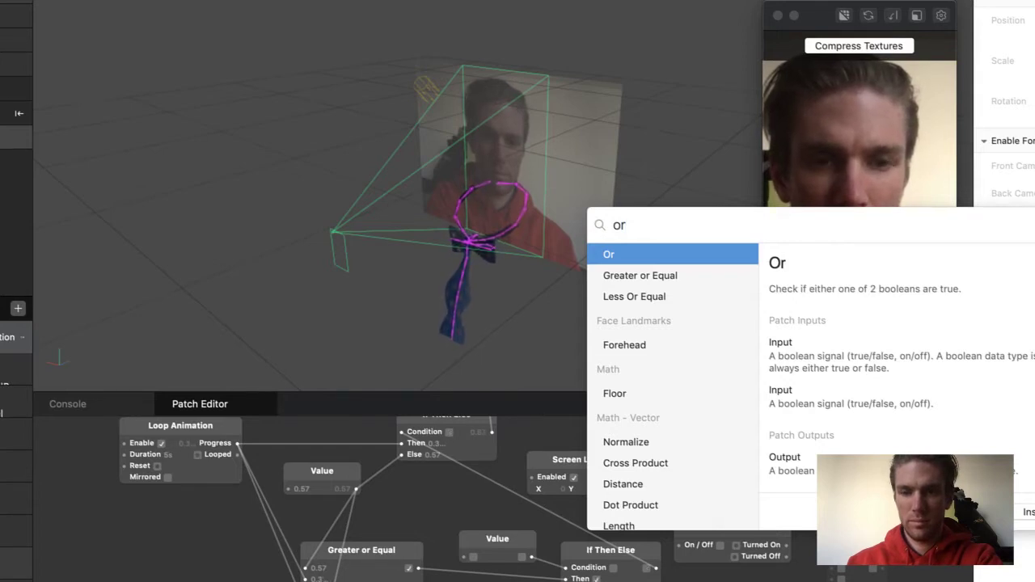
key("Return")
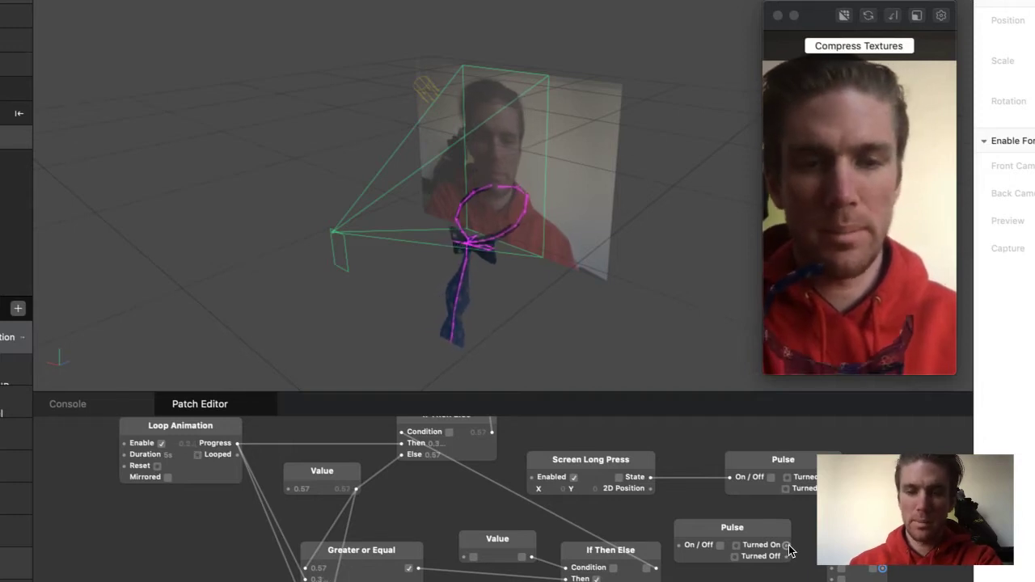
left_click_drag(786, 547, 827, 576)
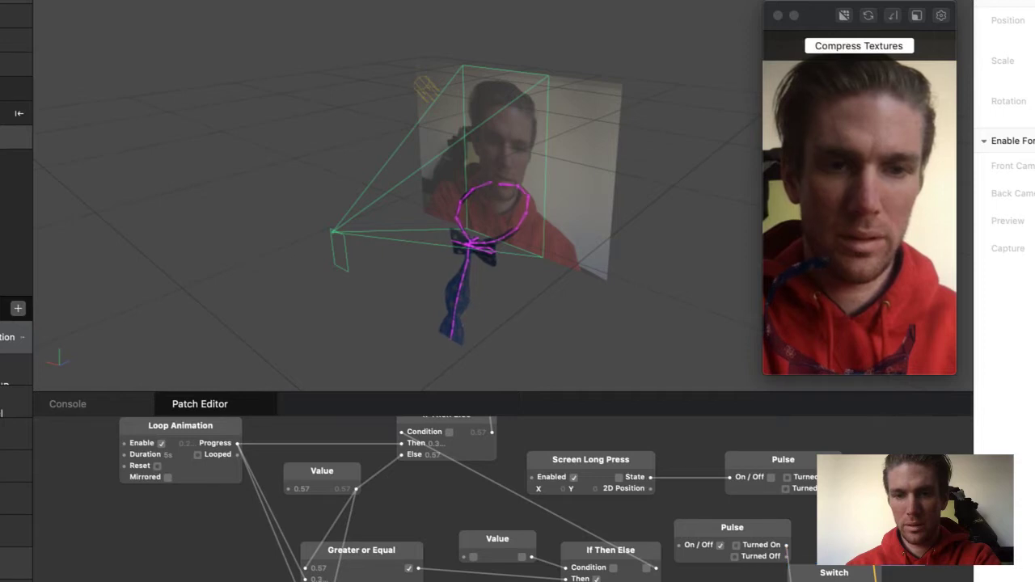
Step: Test the Switch patch by toggling the lower Pulse's On / Off input and inspect the Turned On connection to Flip
left_click(719, 546)
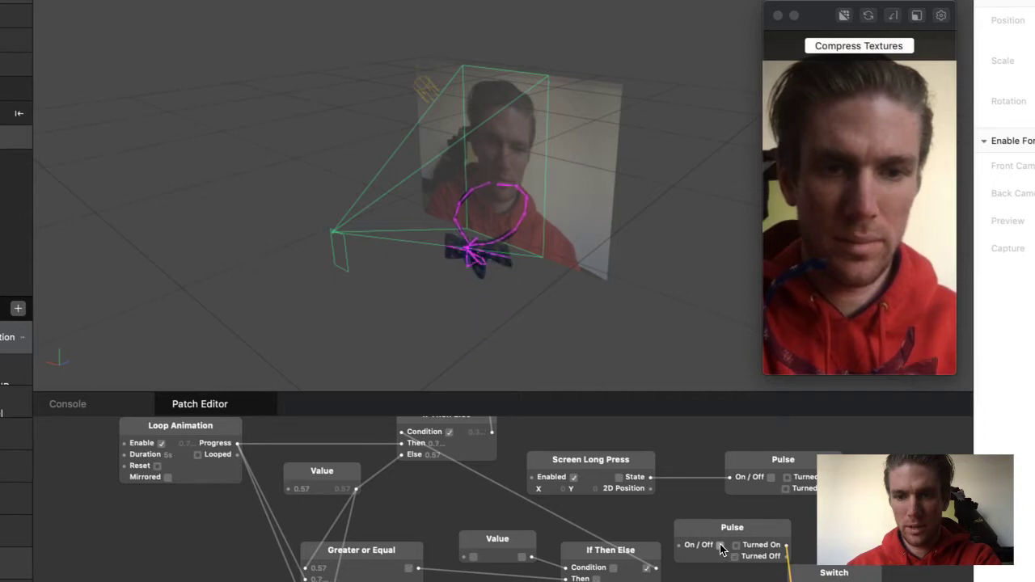
scroll(809, 547, "down", 3)
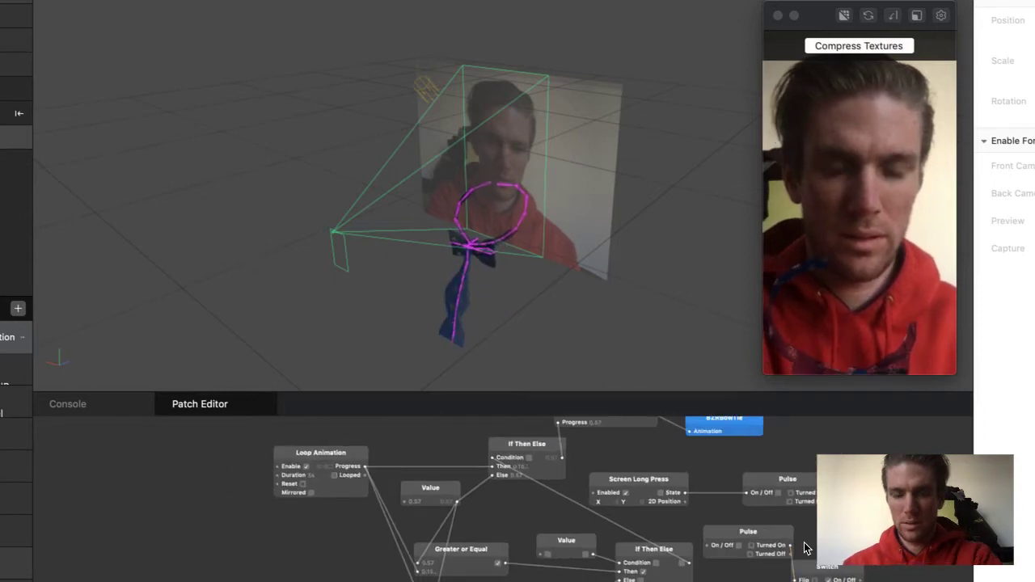
scroll(798, 576, "up", 5)
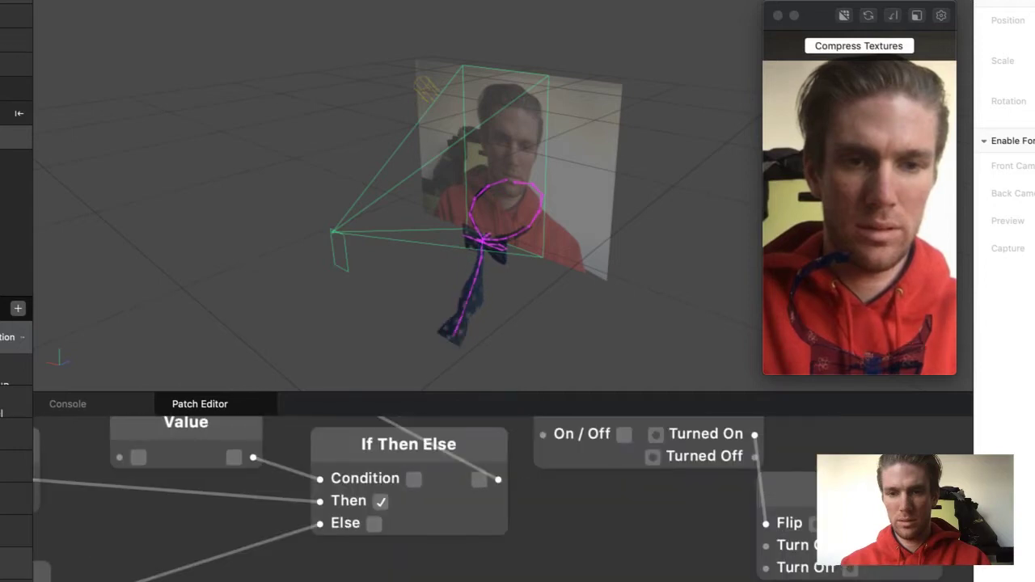
Step: Toggle the lower Pulse's On / Off input and move the Switch patch farther from that Pulse
scroll(797, 576, "right", 2)
left_click(556, 471)
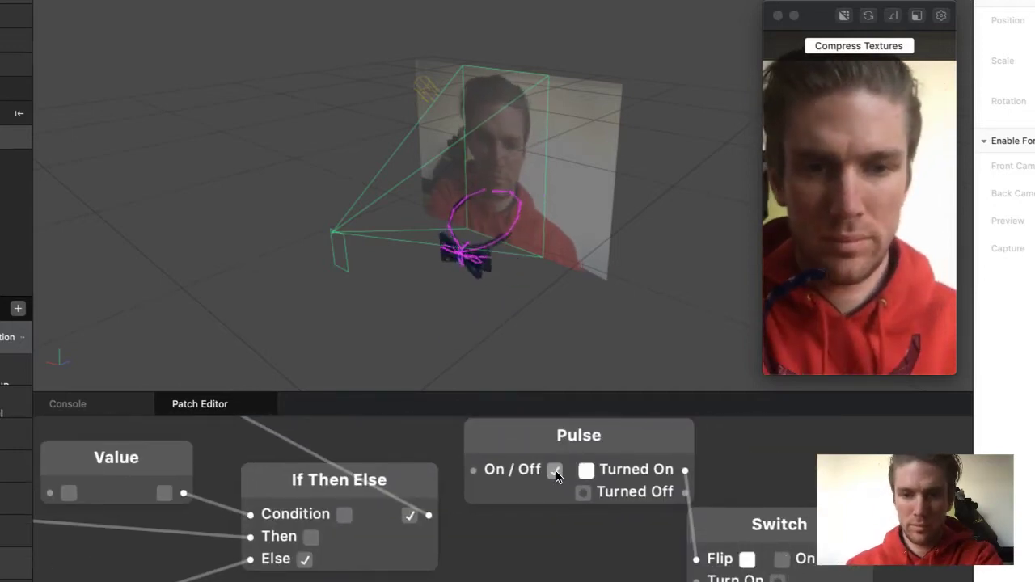
left_click(556, 470)
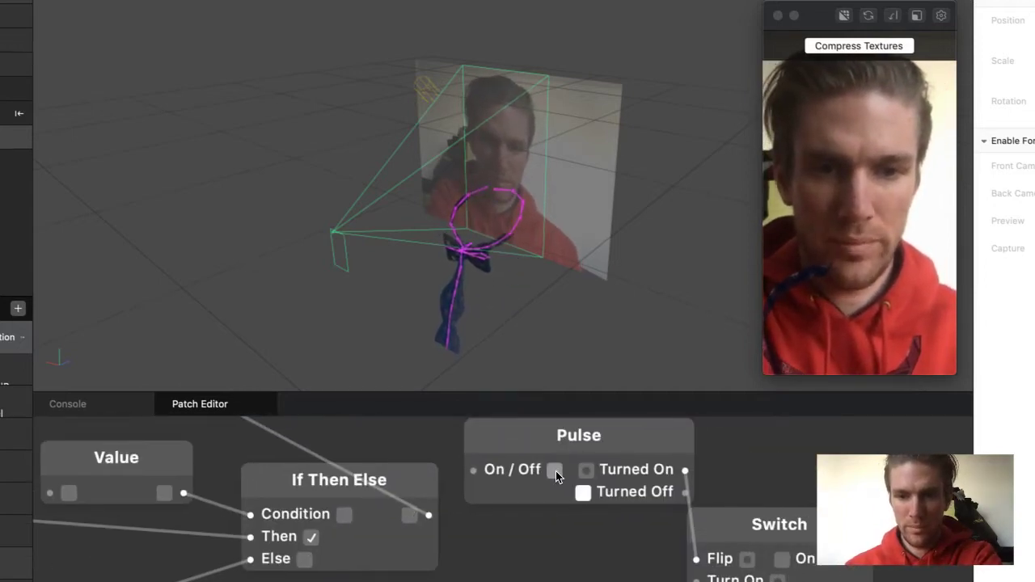
left_click_drag(742, 524, 787, 483)
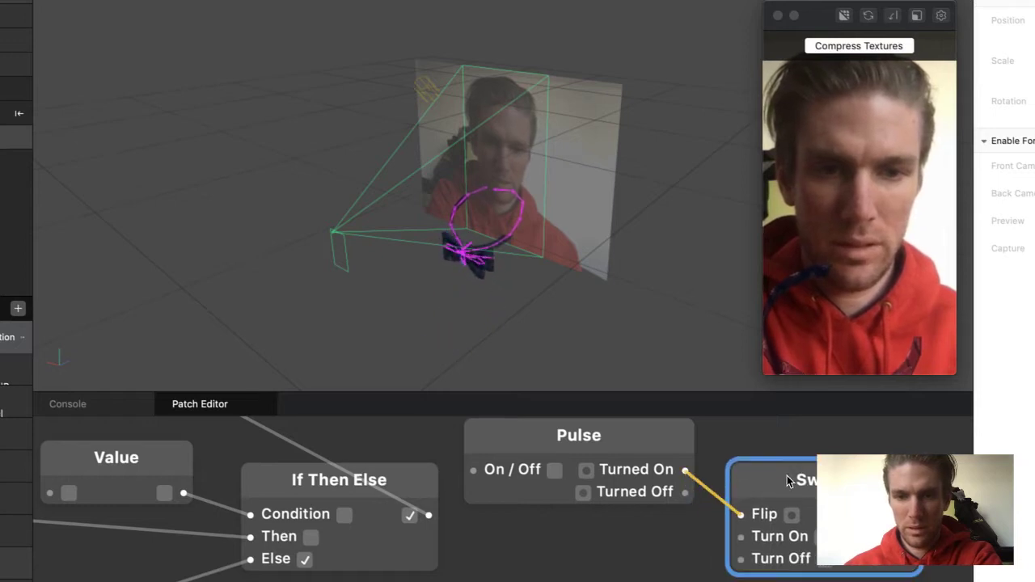
Step: Switch the lower Pulse's On / Off input repeatedly and examine how Turned On and Turned Off affect the Switch's Flip input
left_click(547, 470)
left_click(553, 470)
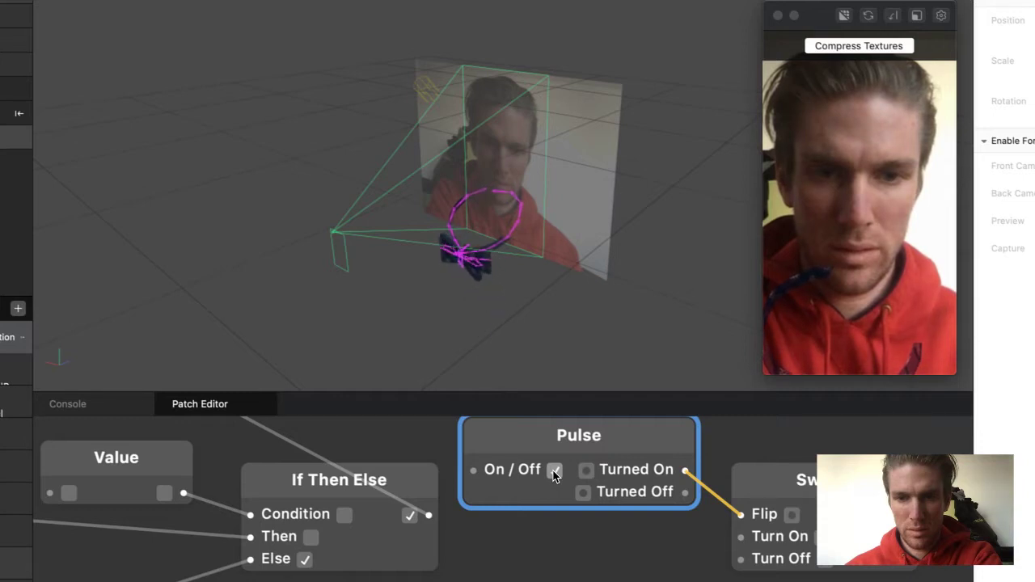
left_click(555, 471)
left_click(554, 472)
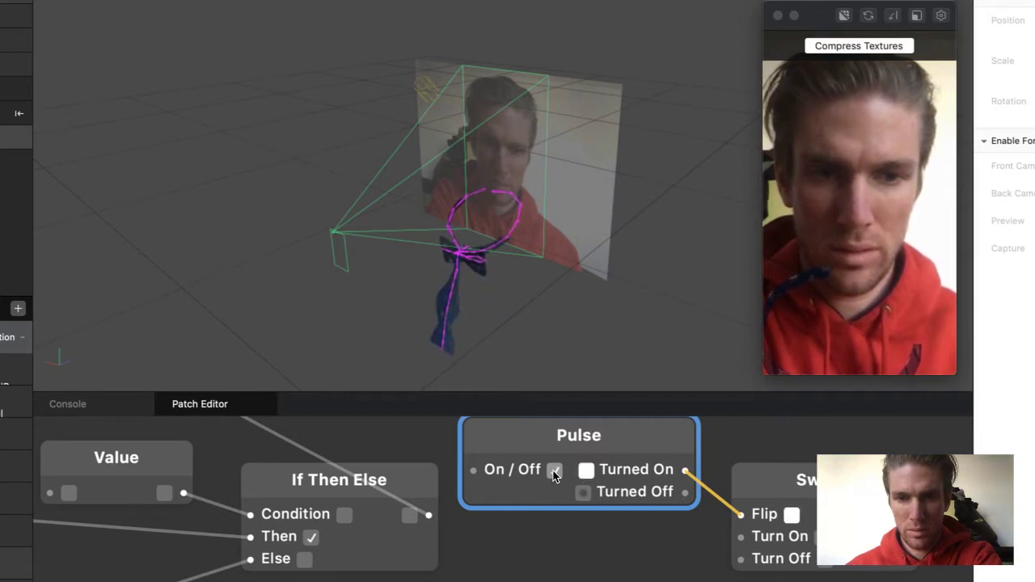
left_click(554, 471)
left_click(554, 472)
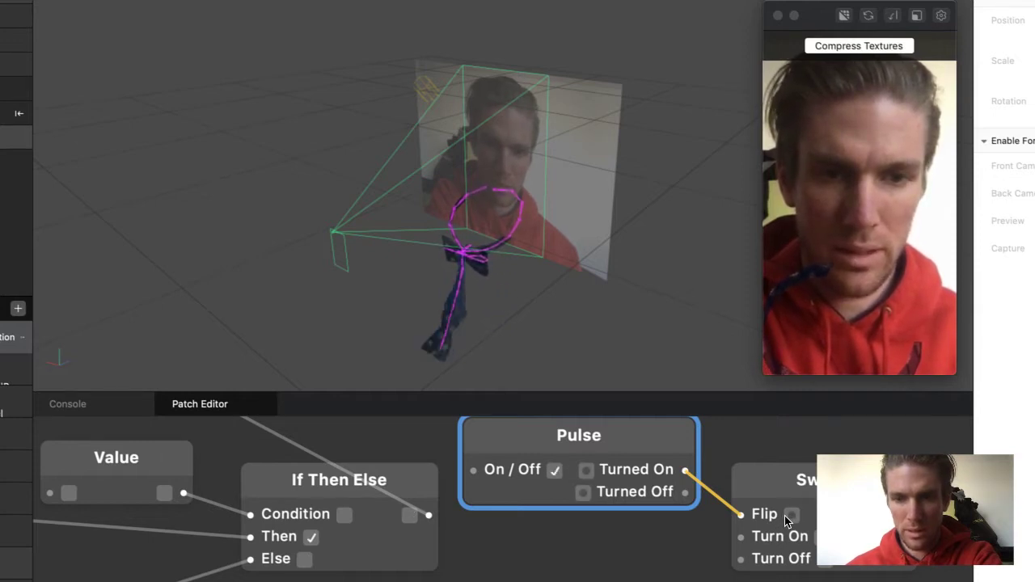
left_click(554, 472)
left_click(555, 472)
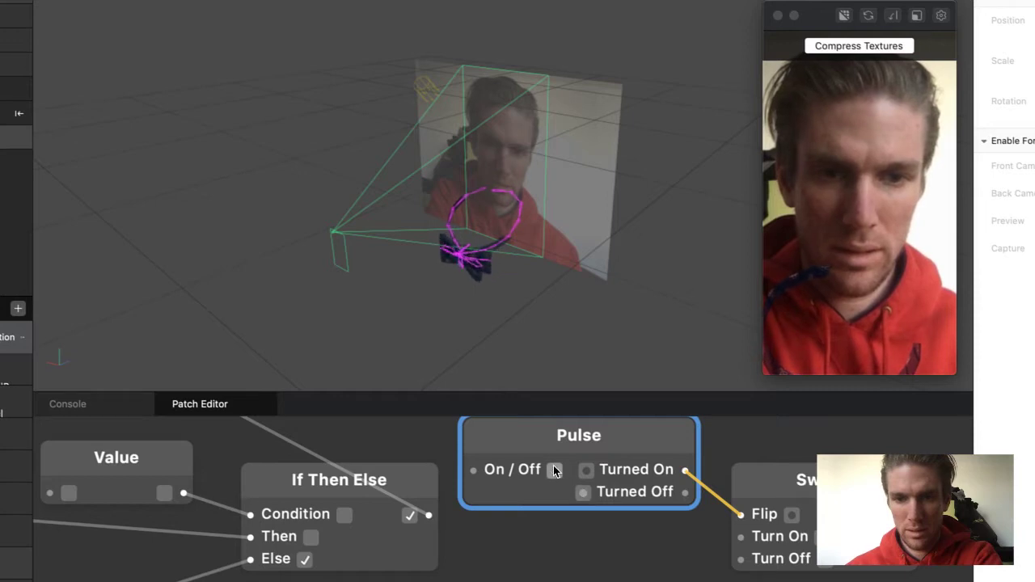
left_click(554, 472)
left_click(554, 472)
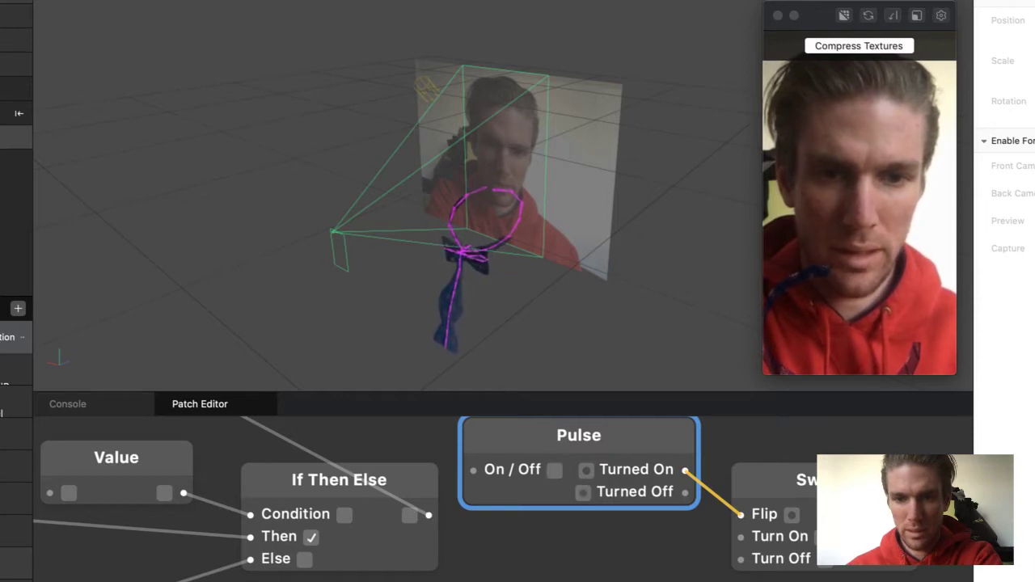
left_click(554, 471)
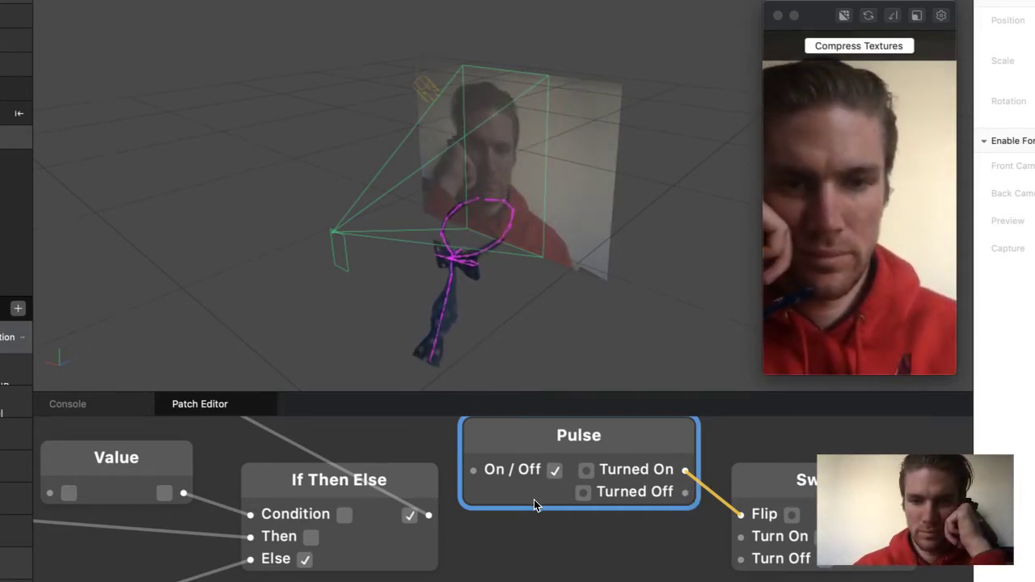
left_click(554, 473)
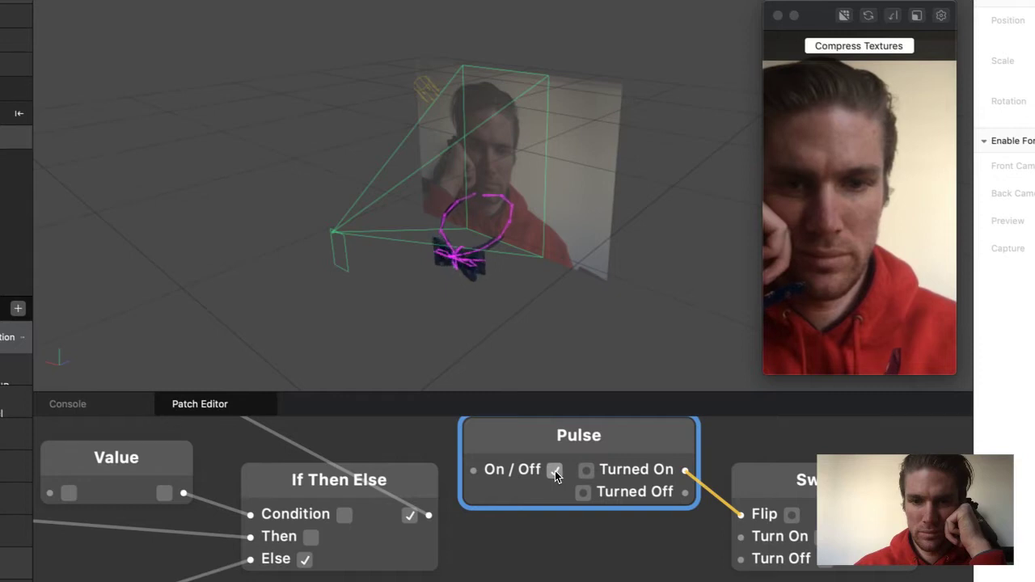
left_click(555, 471)
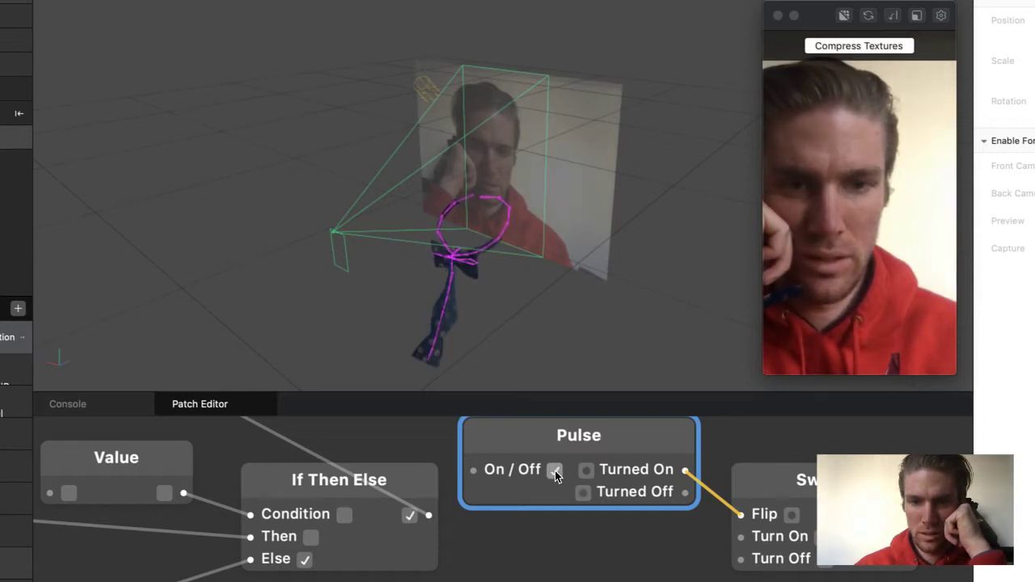
left_click(554, 471)
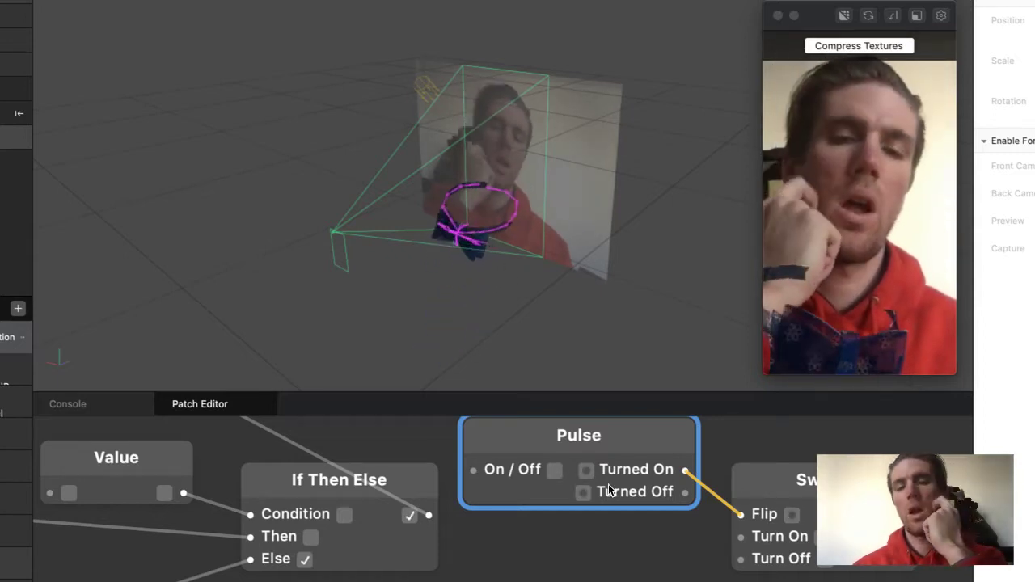
Step: Connect the lower Pulse's Turned On and Turned Off outputs to the Switch's Turn On and Turn Off inputs and disconnect Flip
scroll(609, 492, "down", 3)
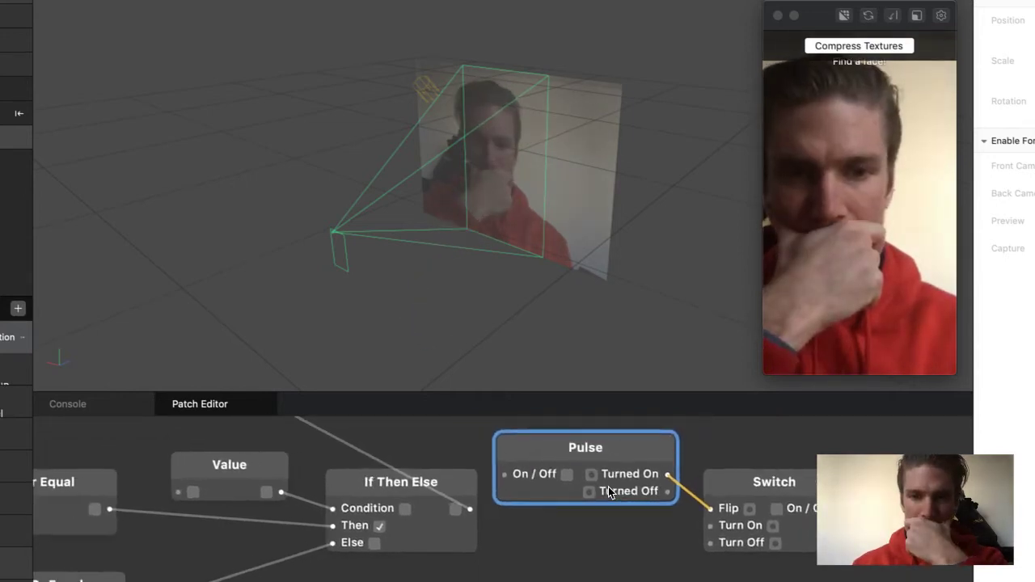
scroll(609, 492, "up", 1)
scroll(609, 493, "down", 1)
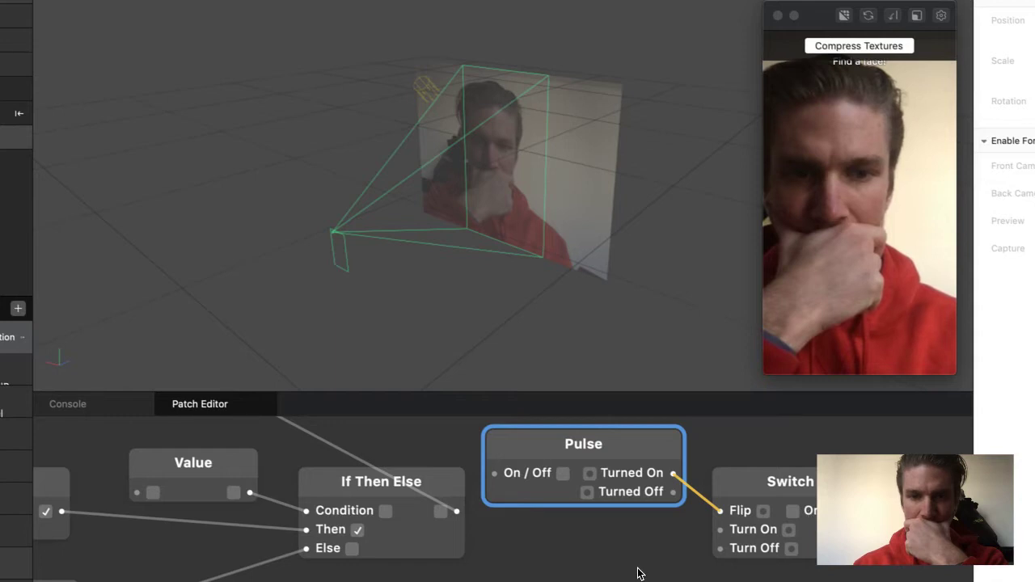
scroll(639, 571, "down", 4)
scroll(638, 575, "left", 2)
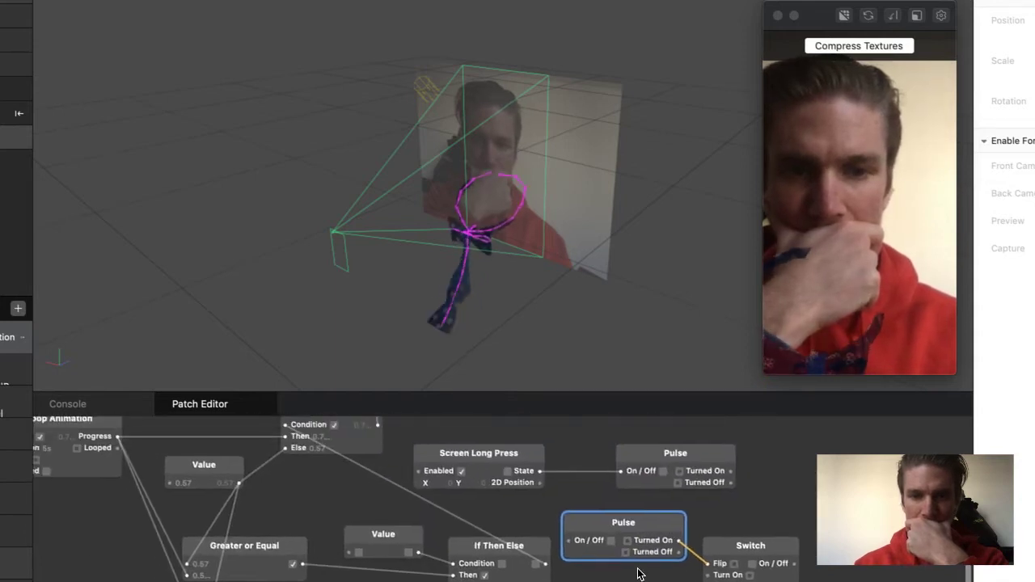
left_click_drag(680, 527, 707, 561)
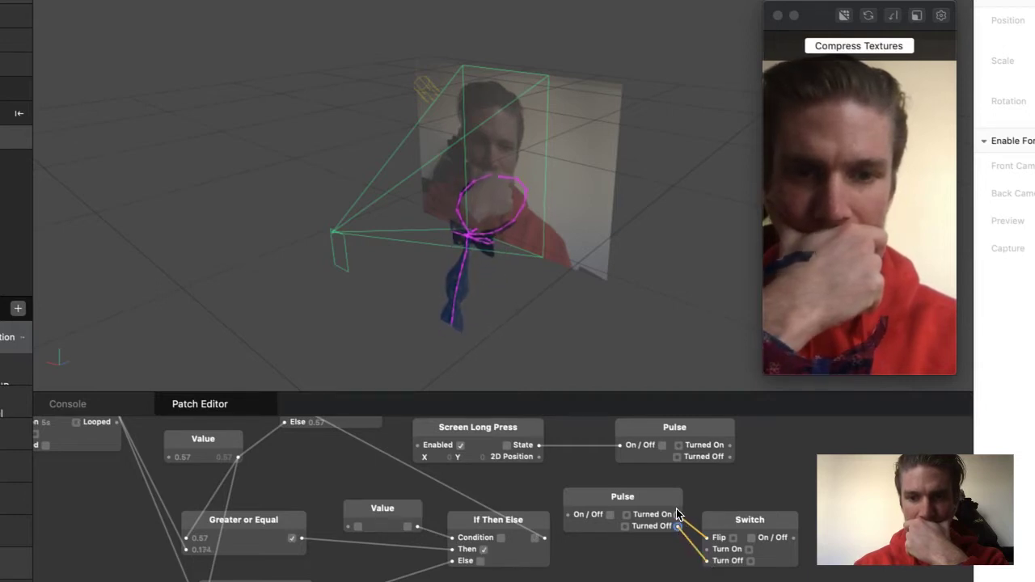
left_click_drag(678, 515, 708, 549)
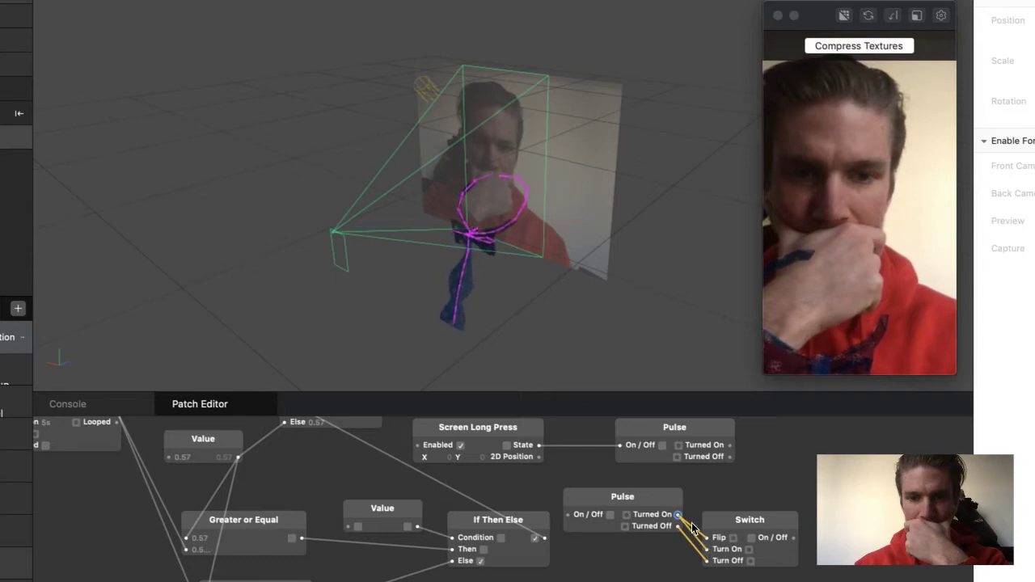
left_click(707, 539)
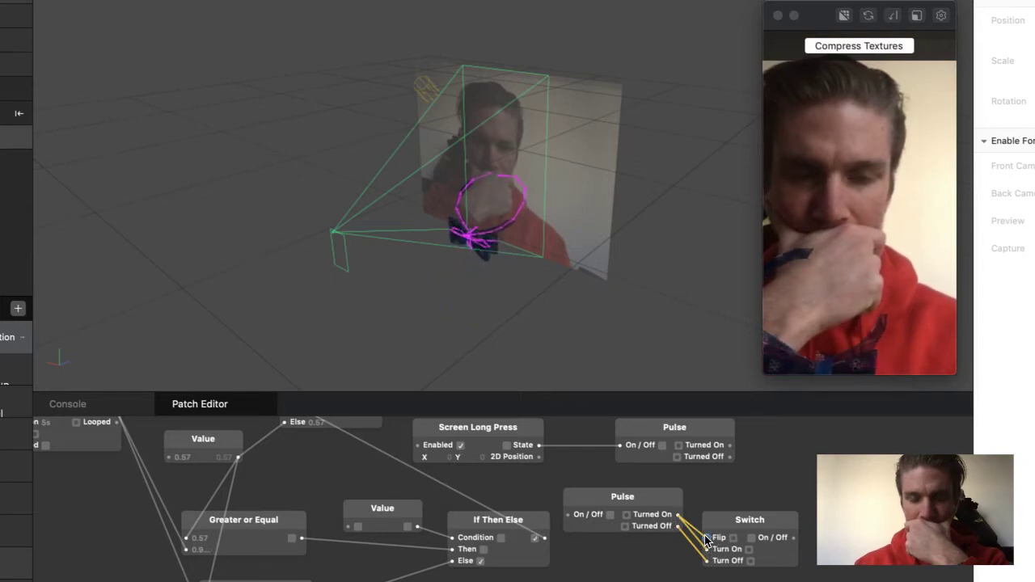
Step: Test the Switch with the lower Pulse's On / Off input and connect the Switch's output to the Value patch feeding Condition
left_click(609, 515)
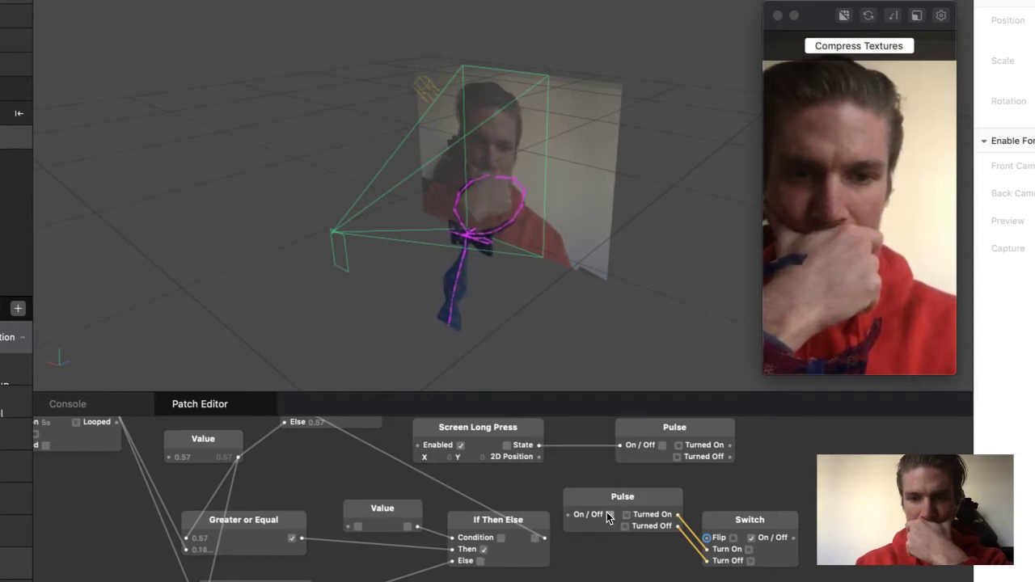
left_click(611, 516)
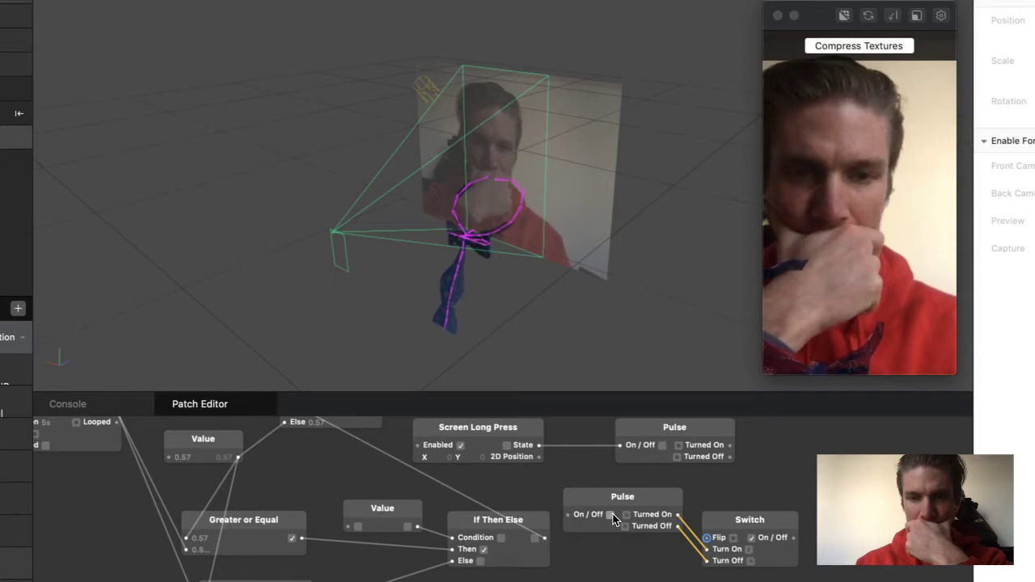
left_click(611, 515)
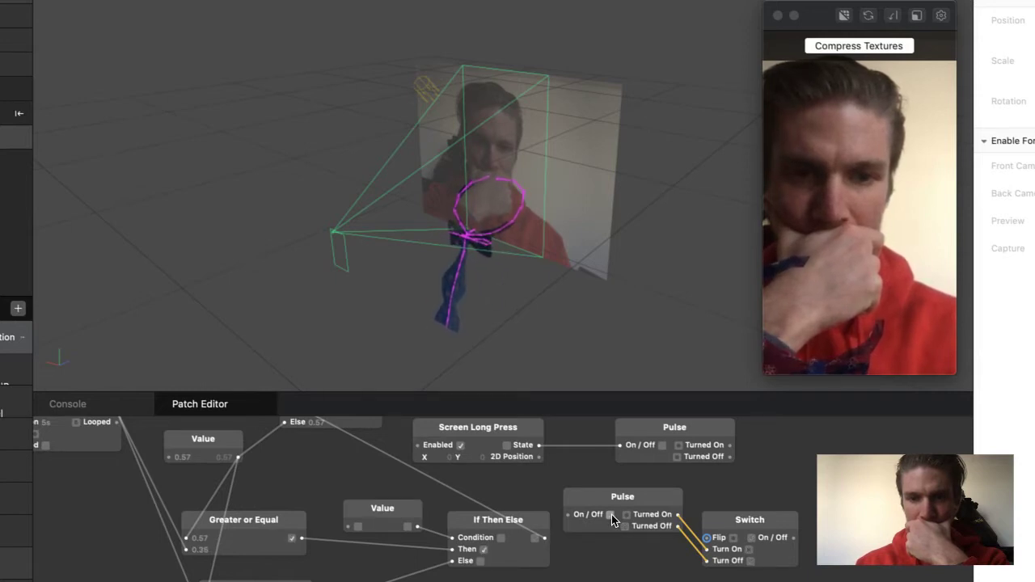
left_click(612, 516)
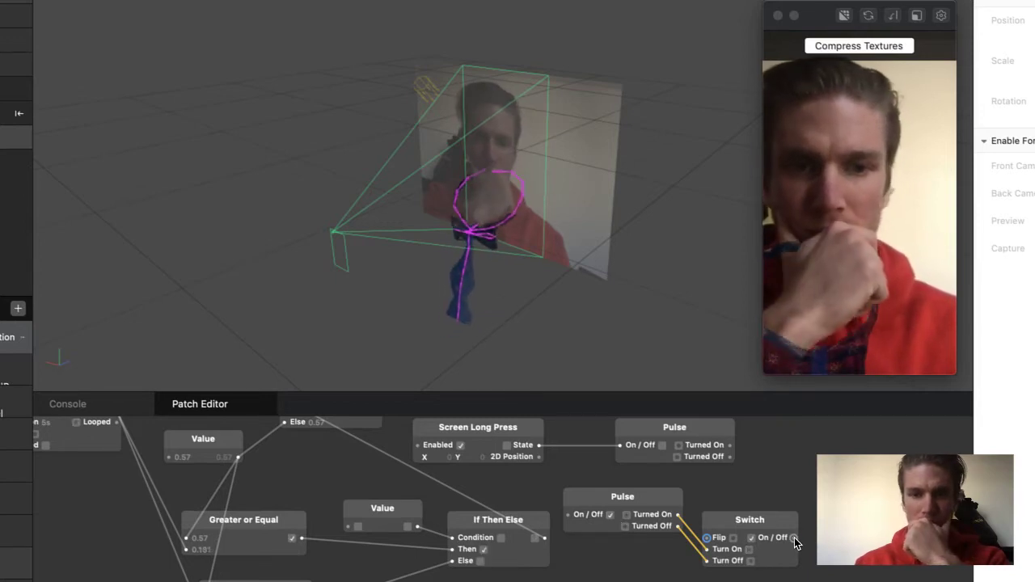
left_click_drag(794, 538, 349, 528)
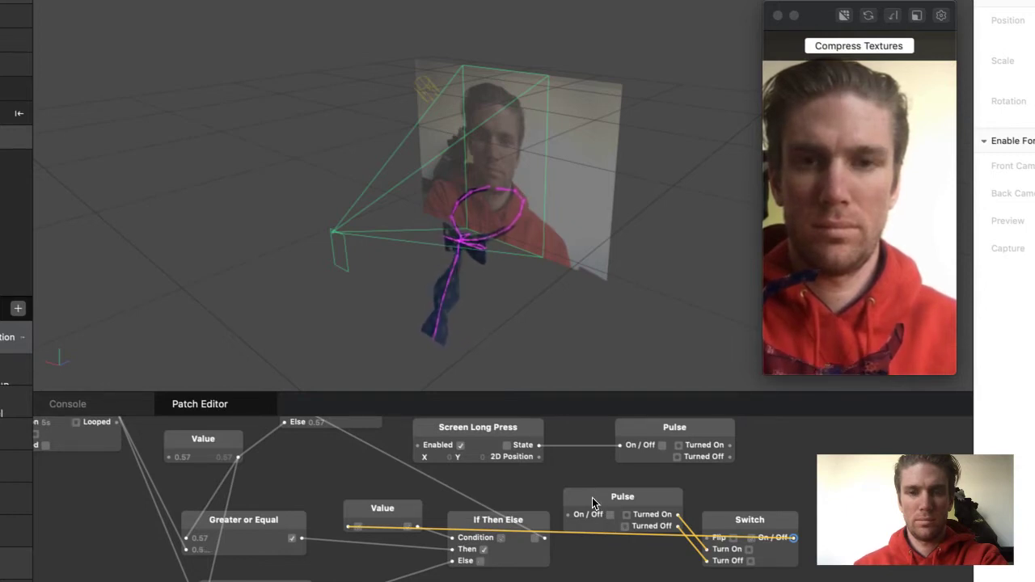
Step: Delete the upper Pulse patch and connect Screen Long Press's State output to the remaining Pulse's On / Off input
scroll(598, 494, "up", 3)
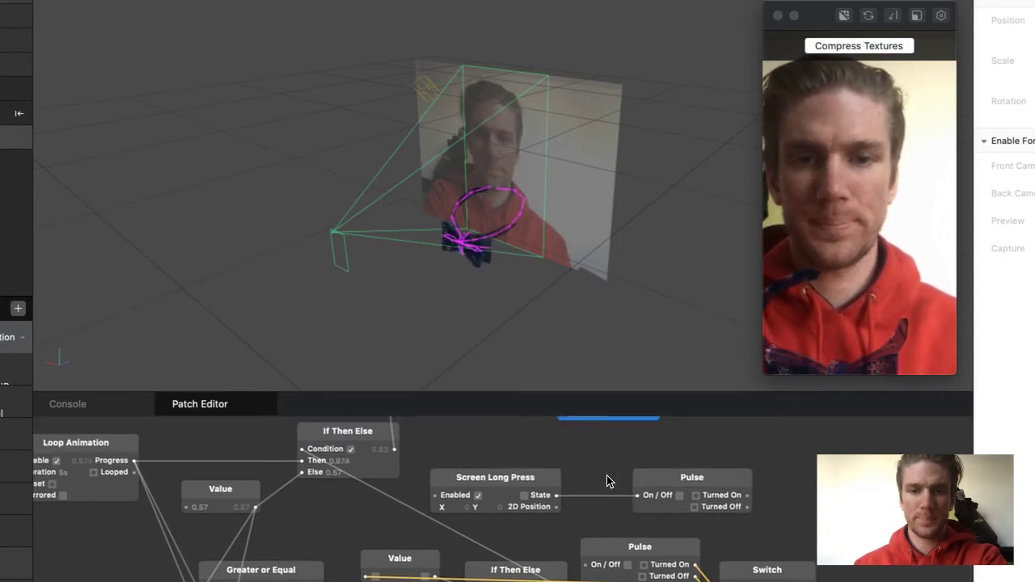
left_click(681, 484)
key("Delete")
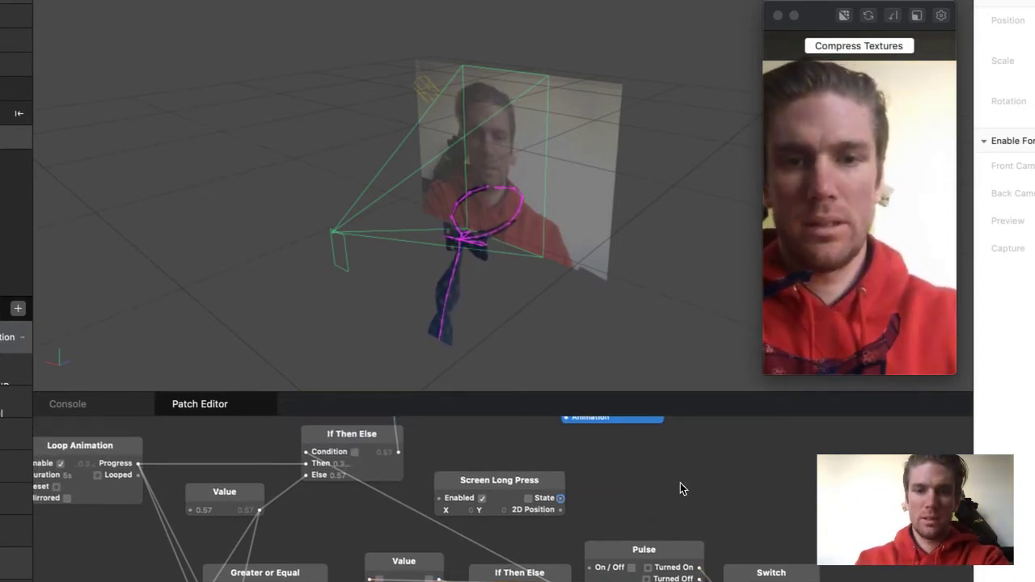
left_click_drag(560, 499, 590, 568)
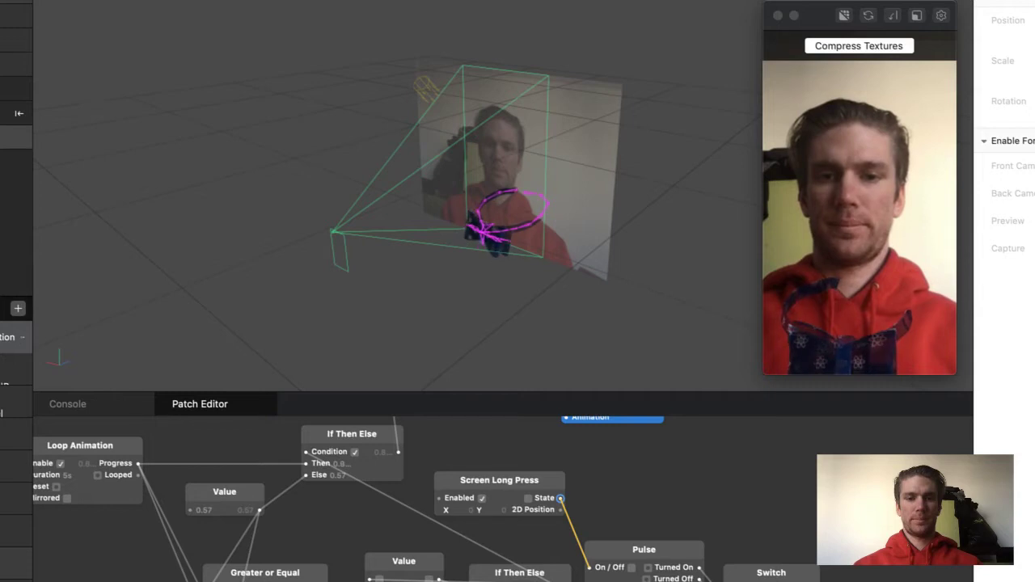
Step: Move the boolean Value patch above the lower If Then Else, disconnect its input from the Switch, and enable its value
left_click_drag(397, 566, 385, 530)
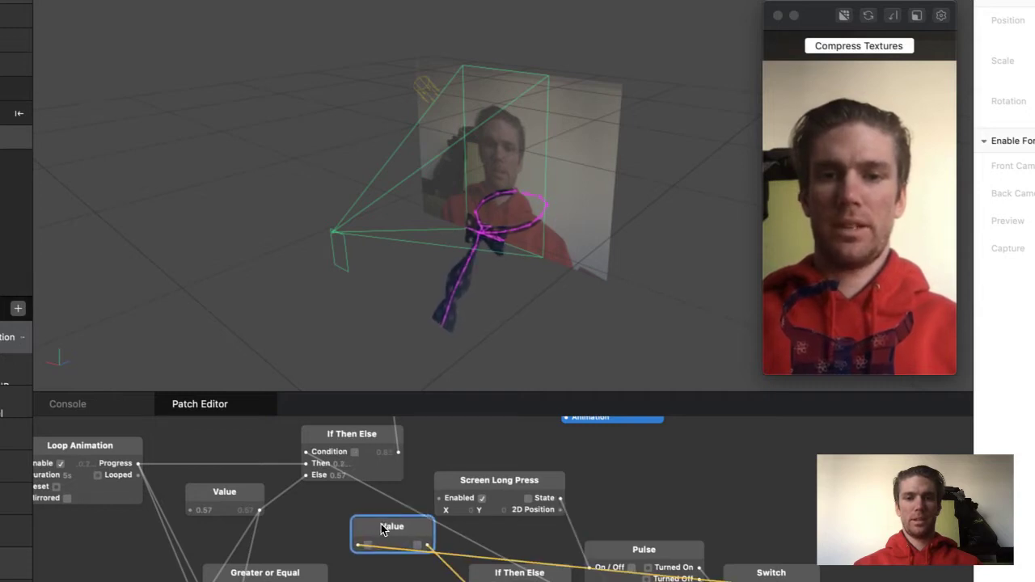
left_click(368, 545)
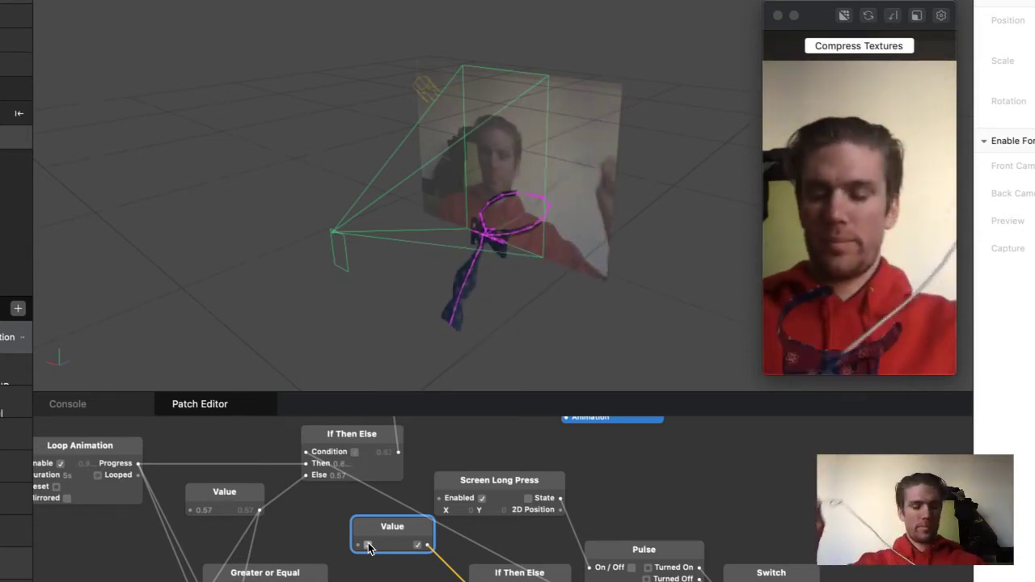
left_click(368, 546)
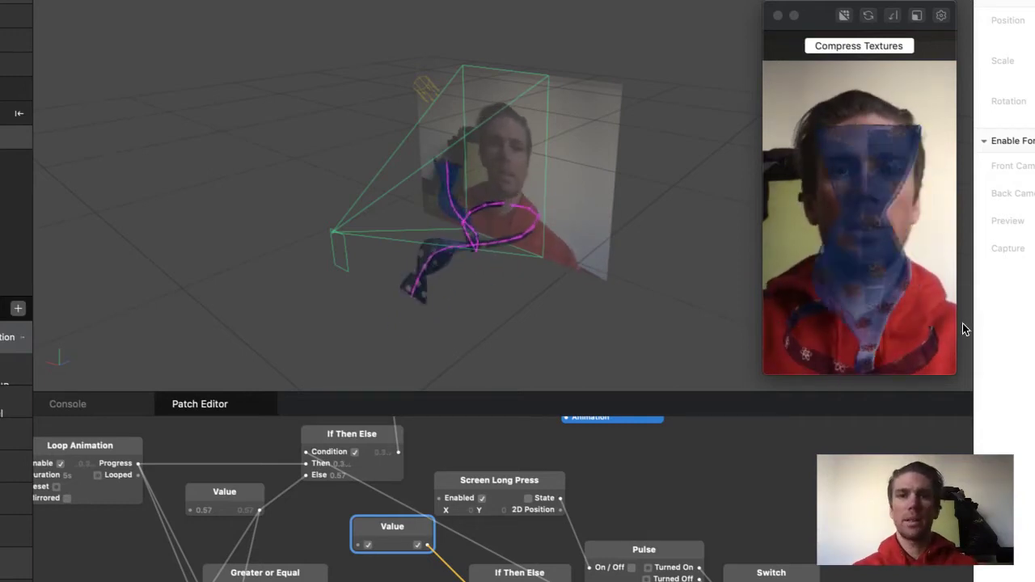
left_click(877, 288)
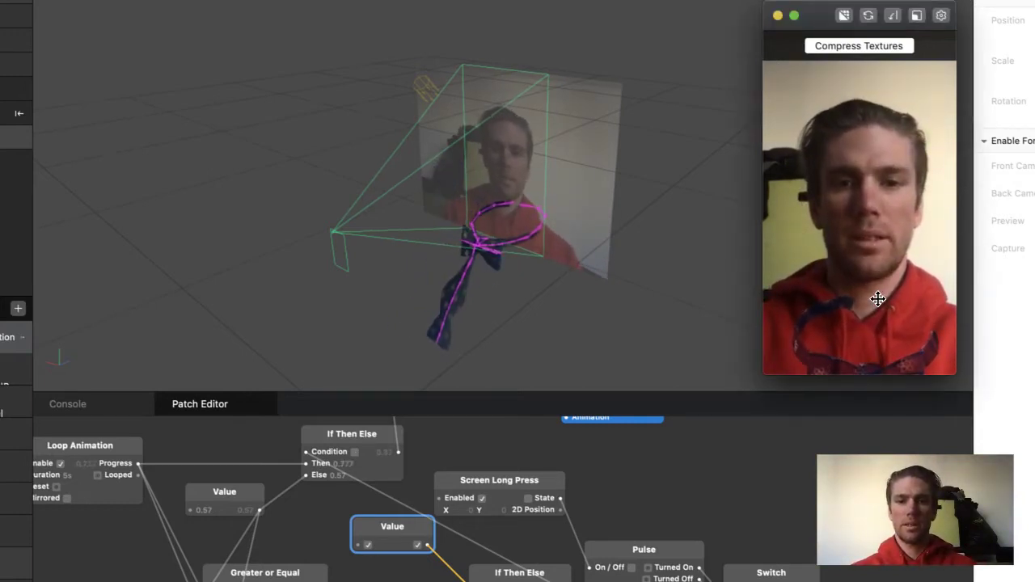
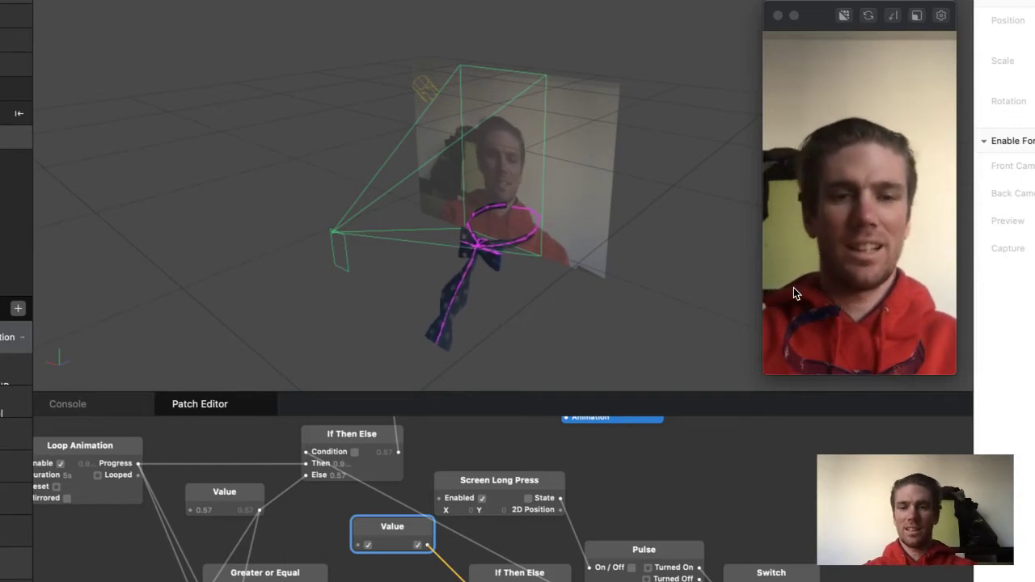
left_click(590, 500)
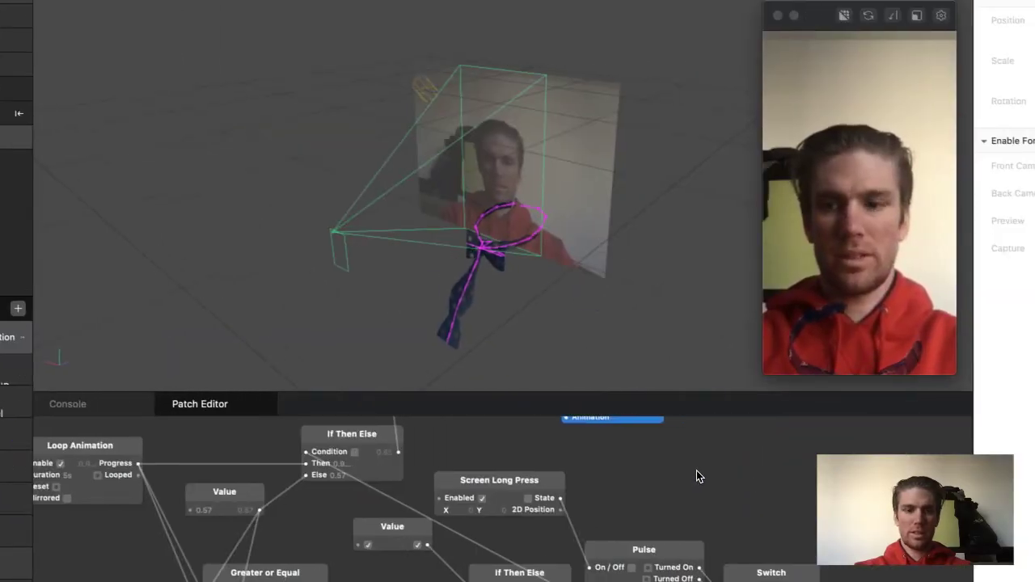
Step: Browse the patch library's interaction patches and read the descriptions of Scene Understanding, Screen Long Press and Screen Tap
double_click(742, 491)
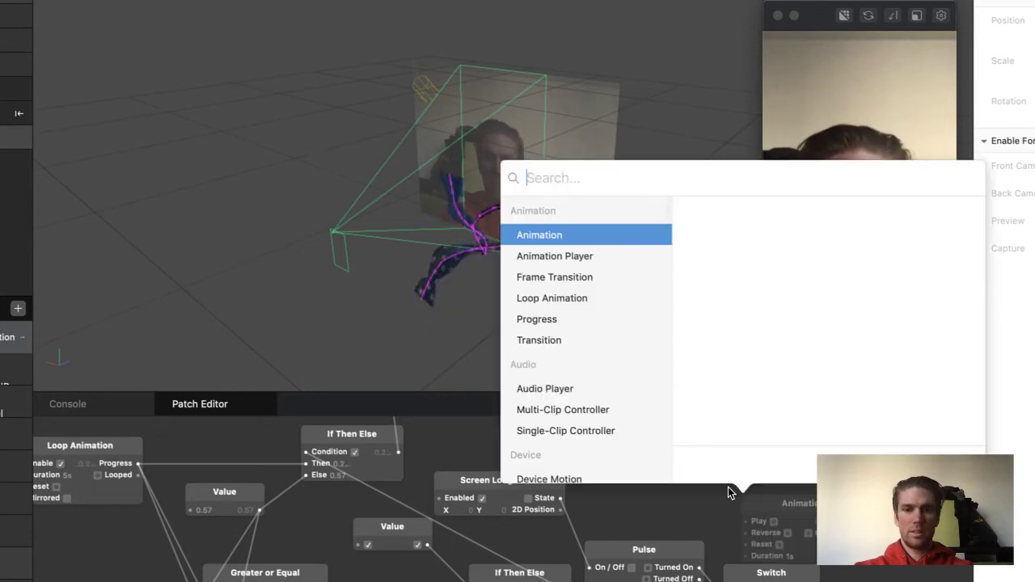
scroll(652, 386, "down", 5)
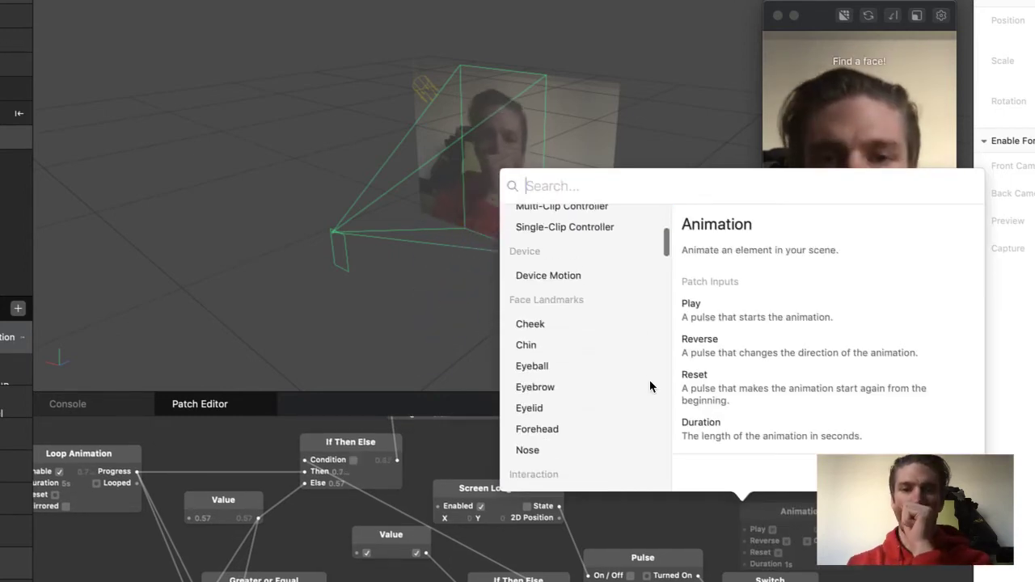
scroll(652, 387, "down", 5)
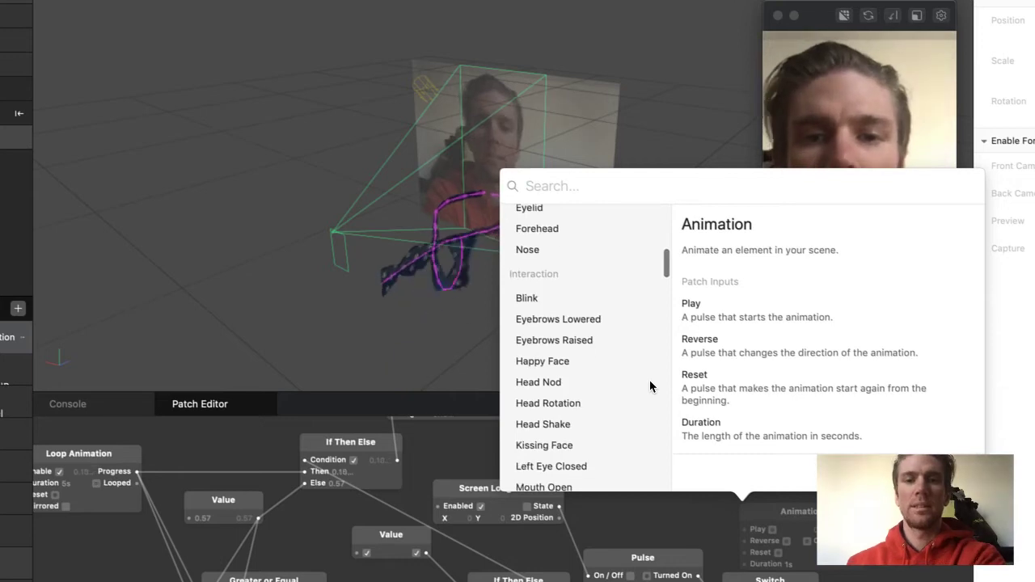
scroll(652, 387, "down", 5)
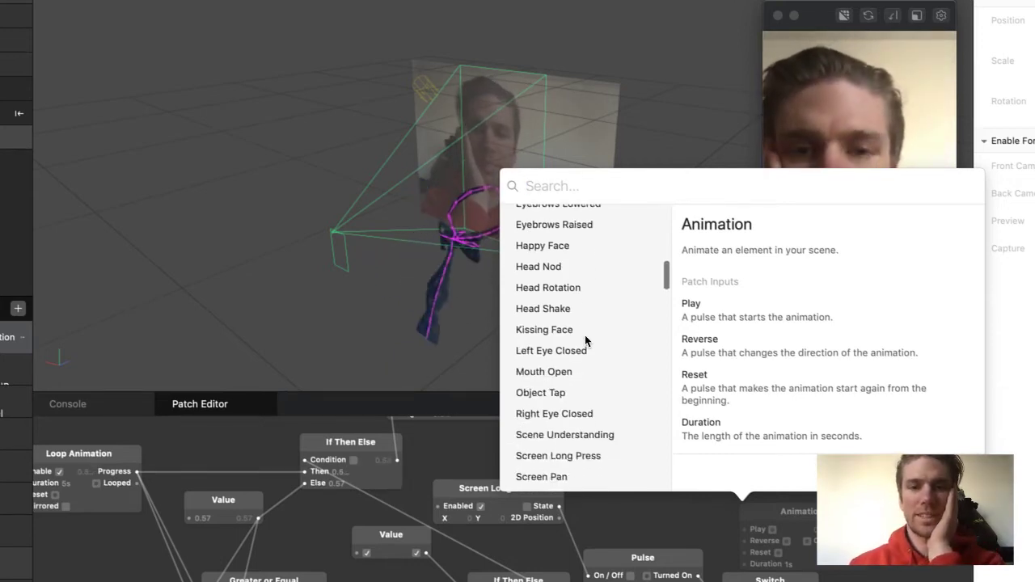
scroll(581, 328, "down", 3)
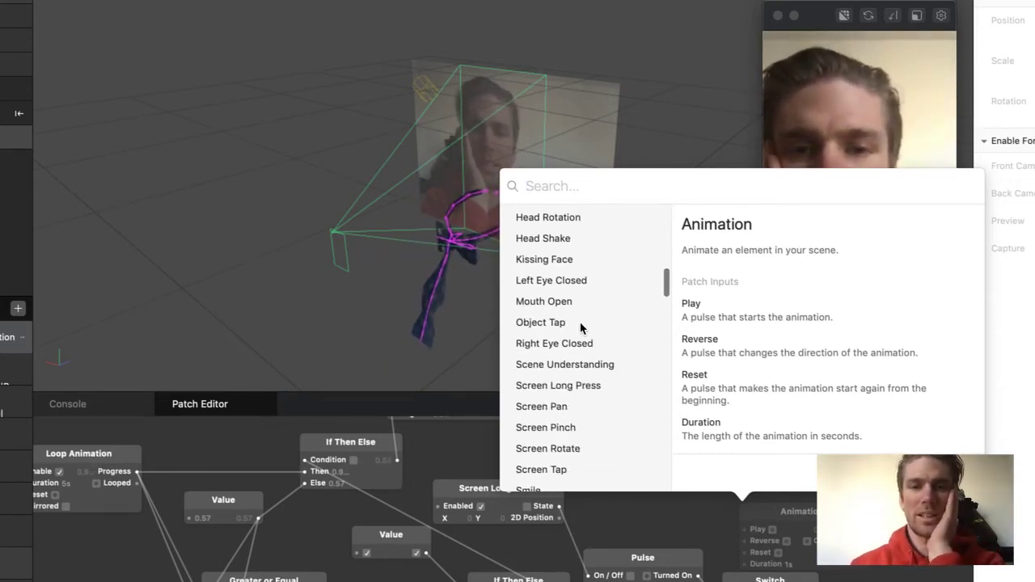
scroll(580, 327, "down", 1)
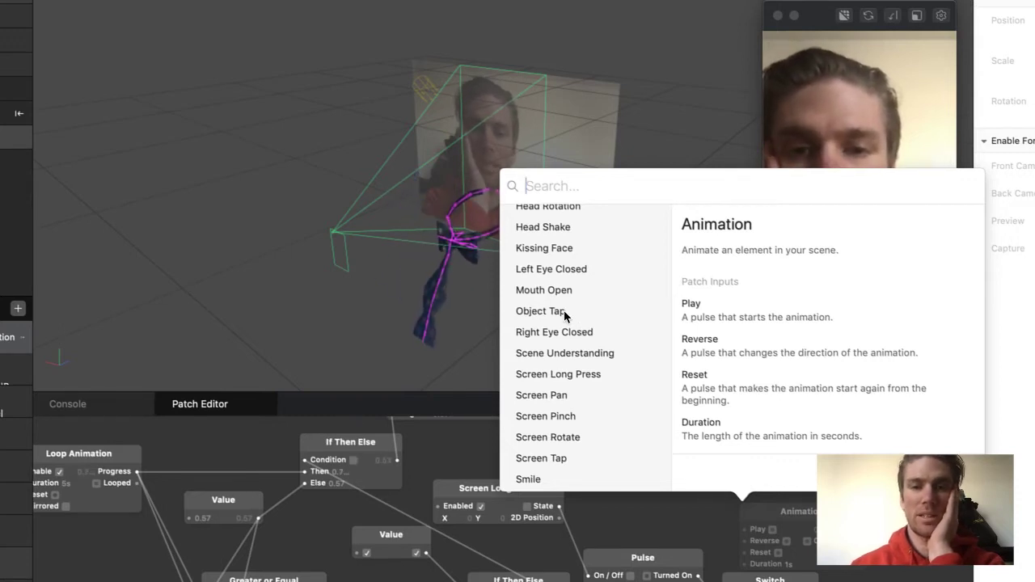
scroll(578, 312, "down", 5)
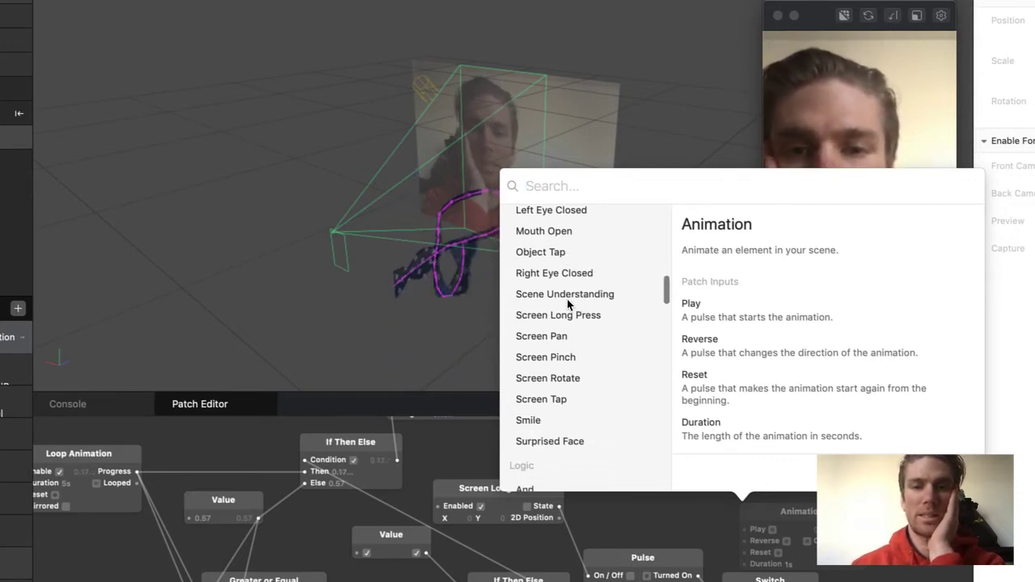
left_click(566, 301)
scroll(577, 324, "down", 3)
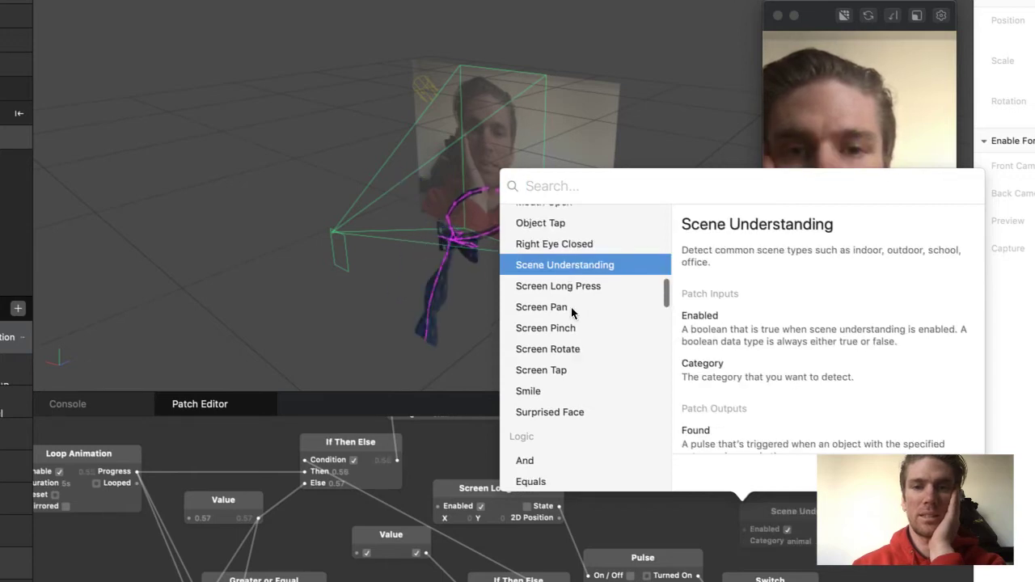
left_click(566, 287)
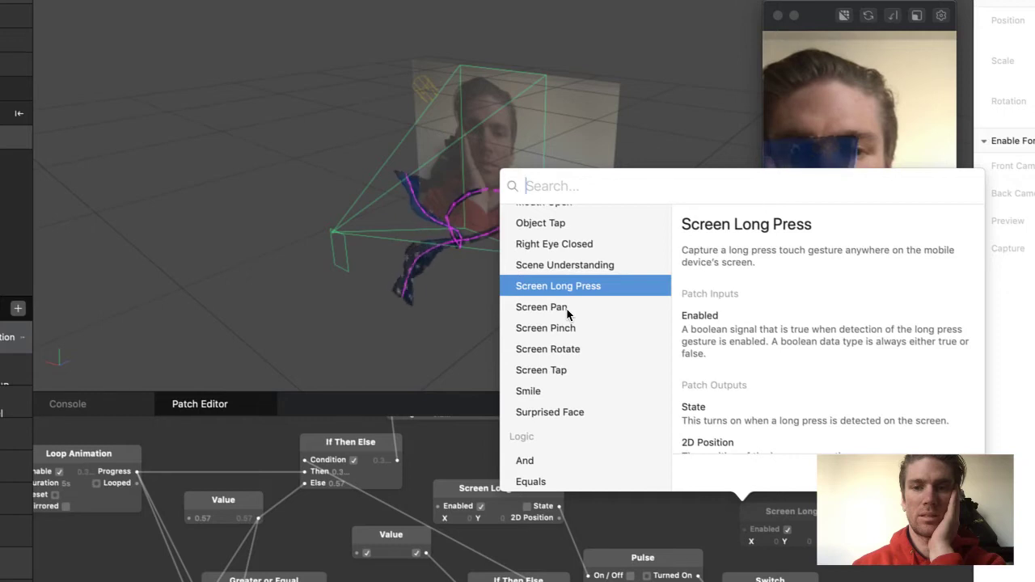
scroll(567, 310, "down", 1)
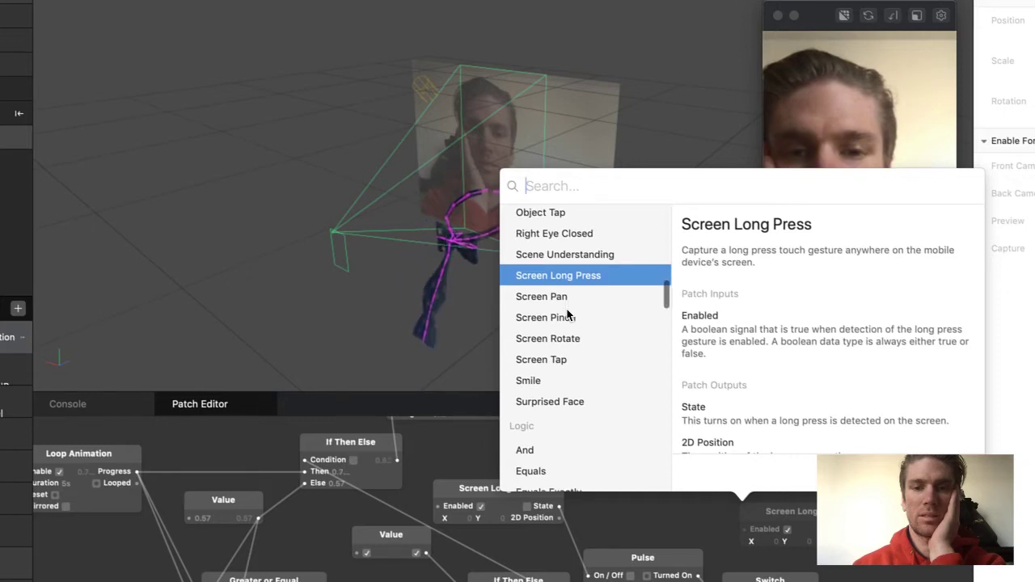
scroll(570, 315, "down", 1)
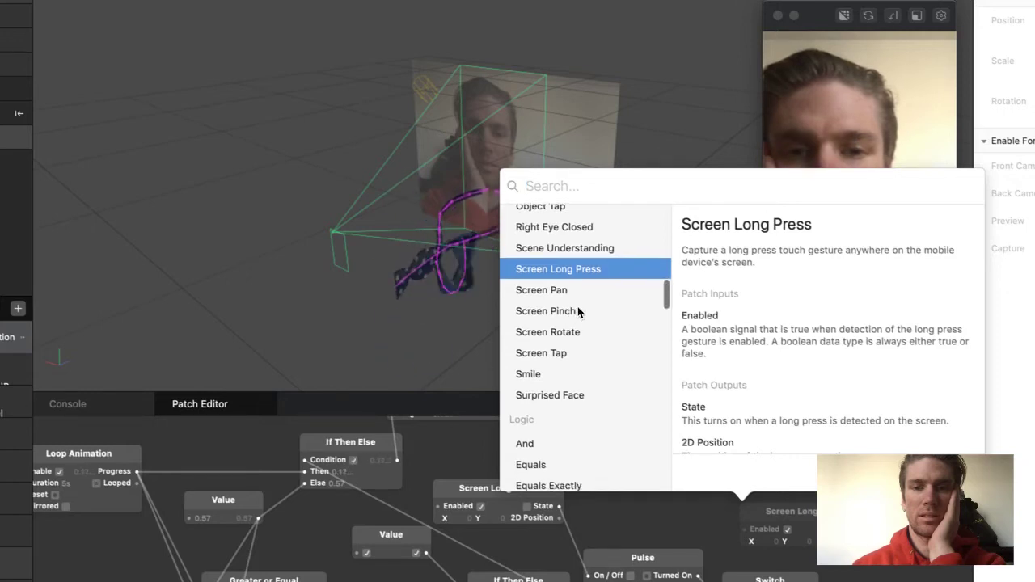
left_click(569, 354)
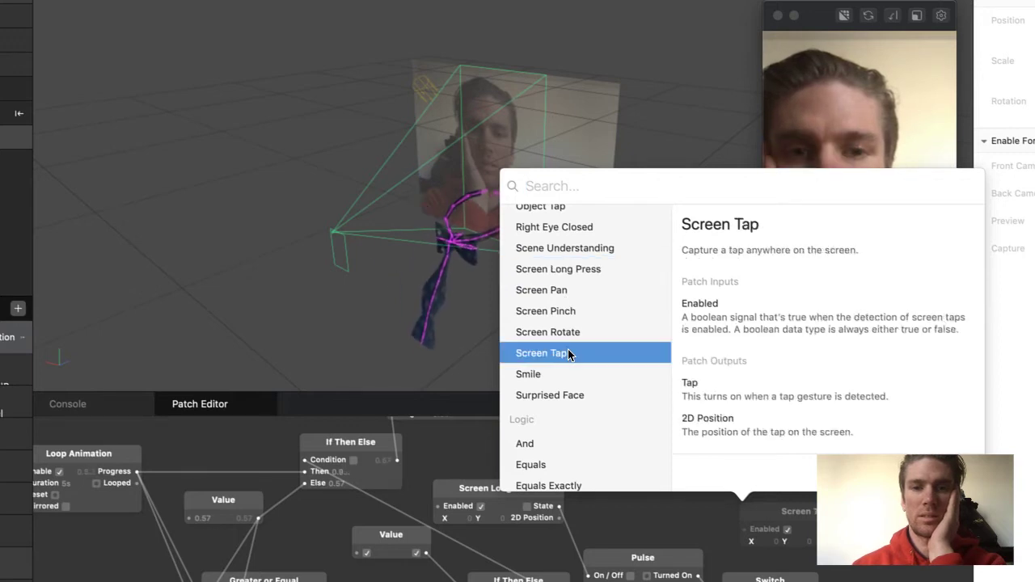
scroll(568, 354, "down", 5)
scroll(568, 354, "down", 2)
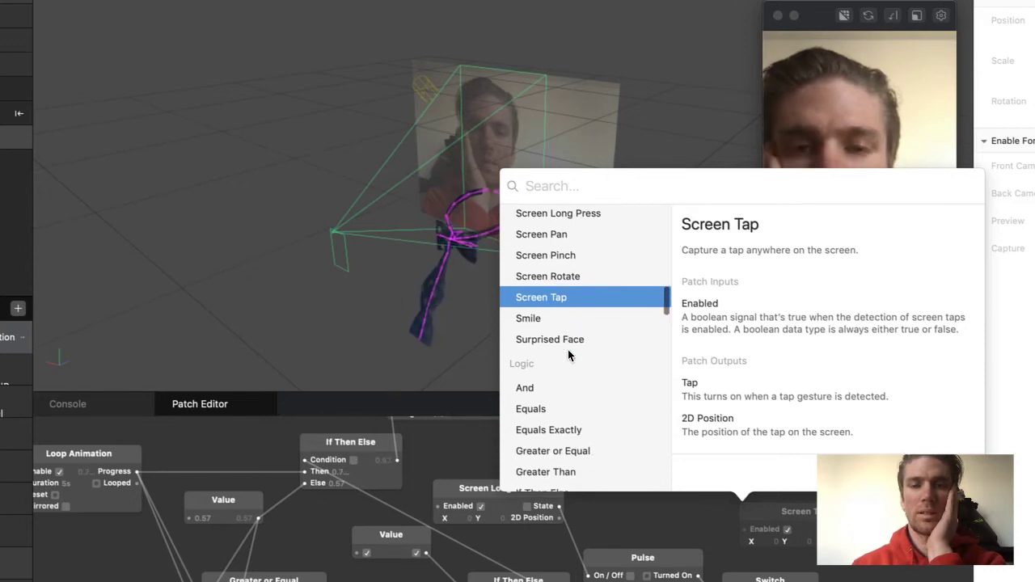
scroll(567, 354, "down", 5)
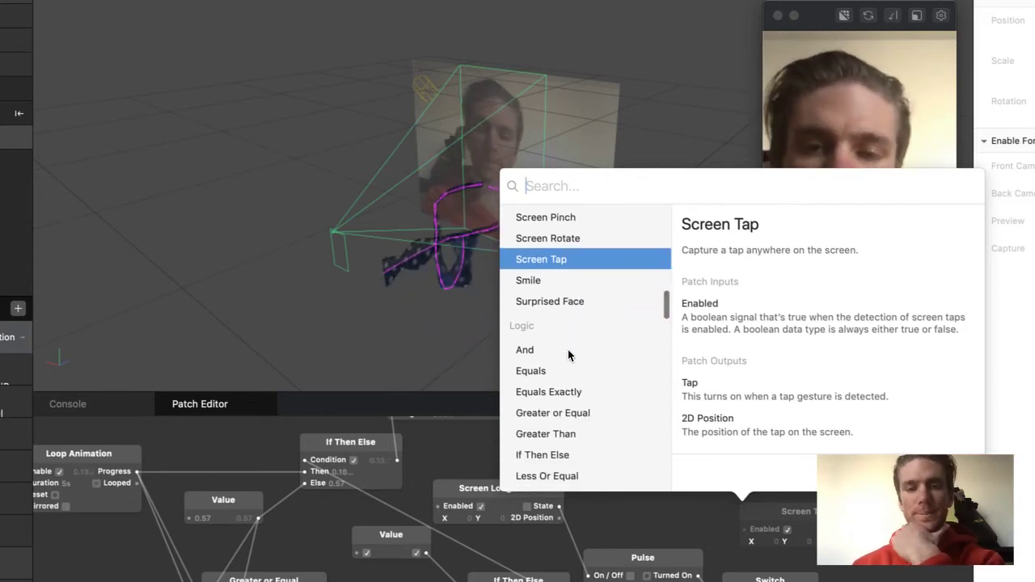
scroll(568, 353, "down", 3)
scroll(567, 354, "up", 10)
scroll(568, 354, "up", 6)
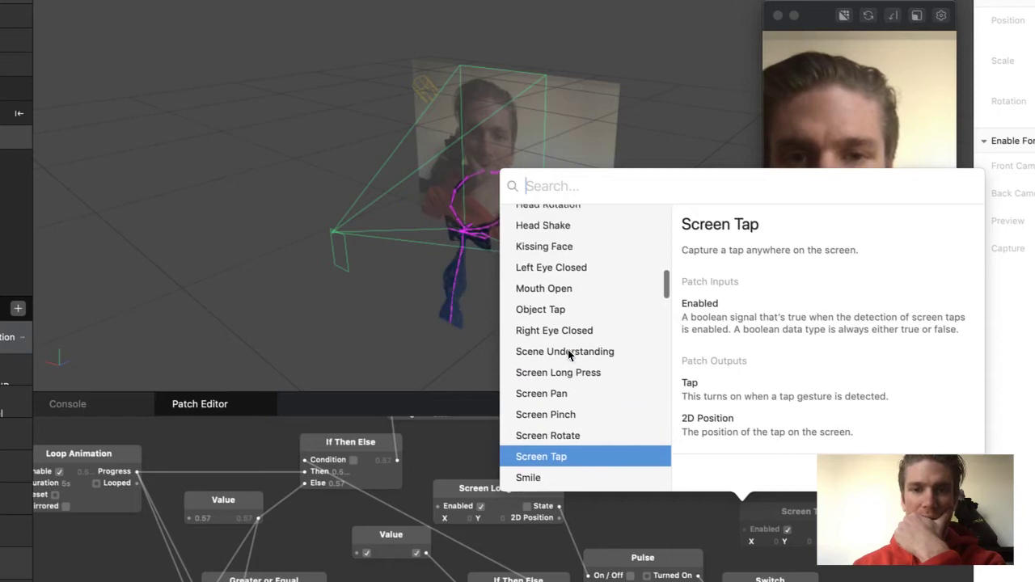
scroll(568, 353, "up", 12)
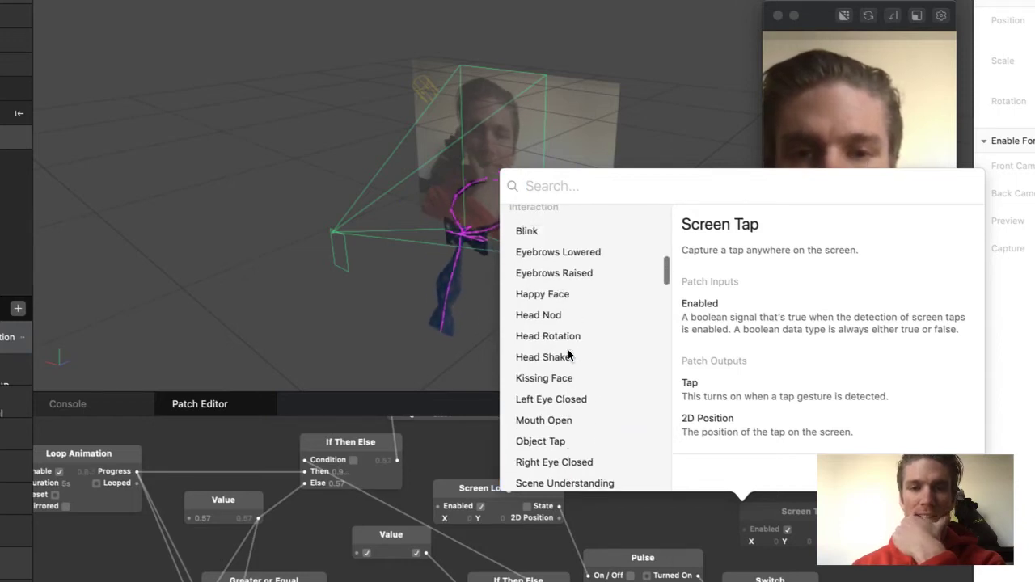
scroll(567, 354, "up", 7)
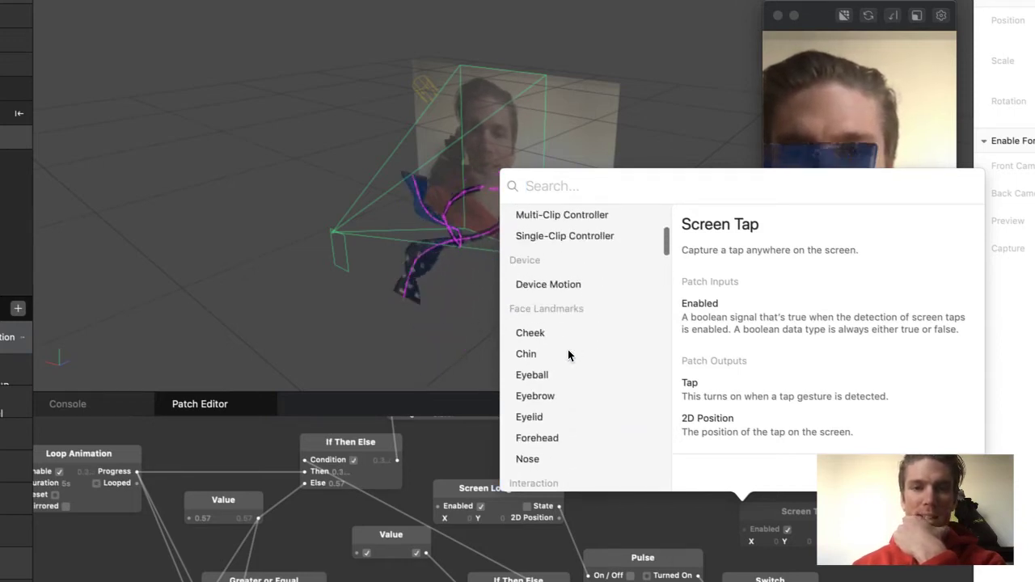
scroll(568, 354, "up", 4)
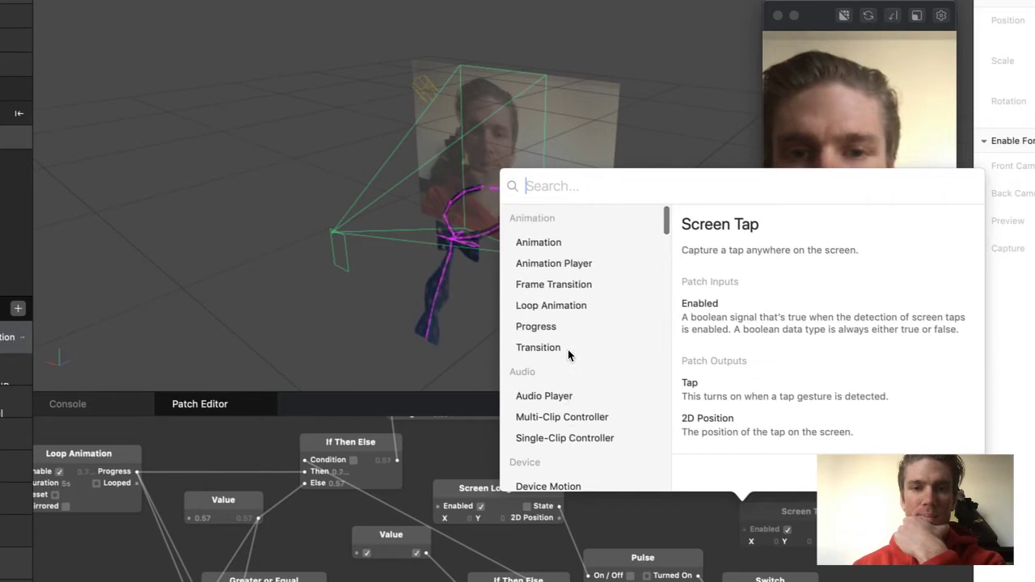
Step: Add an Object Tap patch above the Switch patch
scroll(568, 353, "down", 20)
scroll(568, 353, "down", 1)
scroll(568, 354, "up", 7)
scroll(568, 353, "down", 3)
scroll(567, 353, "down", 2)
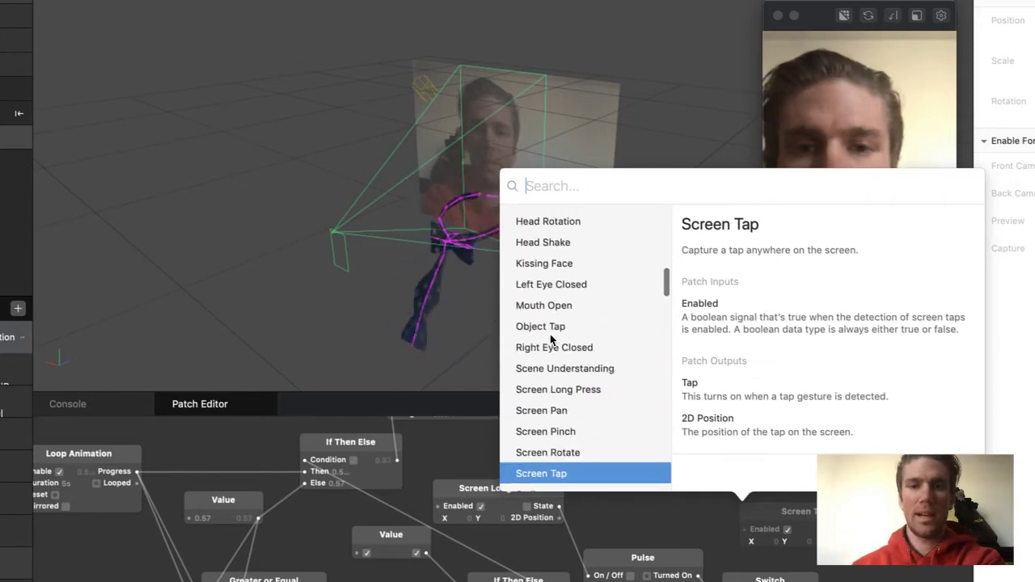
left_click(583, 326)
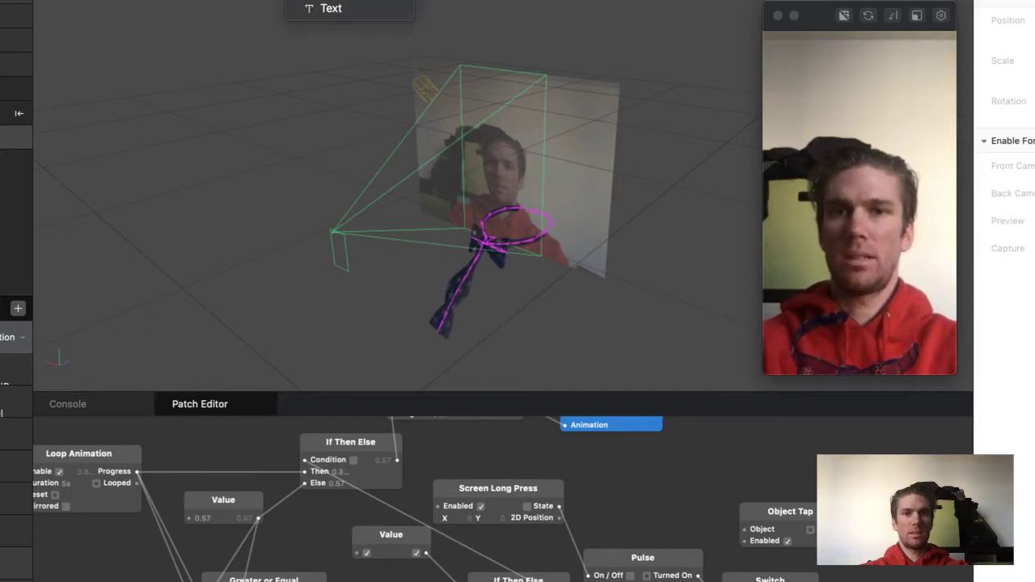
Step: Add a rectangle to the scene and select it
left_click(306, 8)
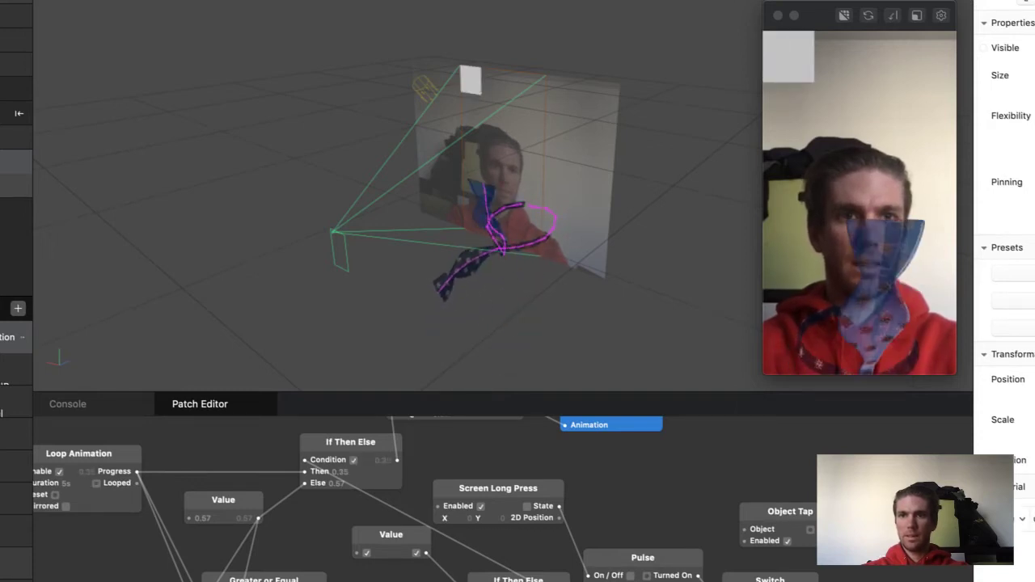
left_click(16, 162)
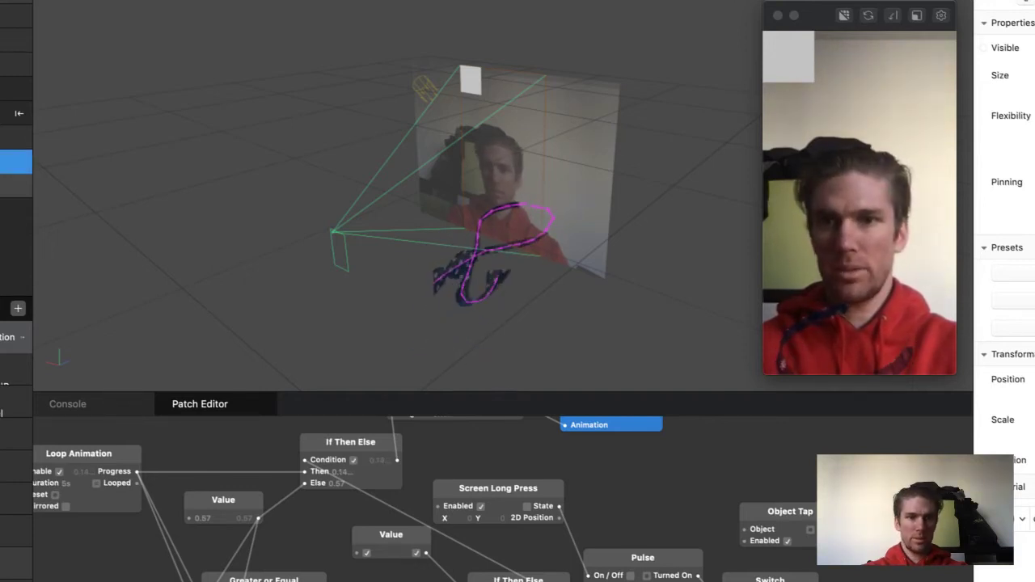
Step: Try to add the rectangle to the patch graph as an object patch for Object Tap
left_click_drag(288, 185, 669, 523)
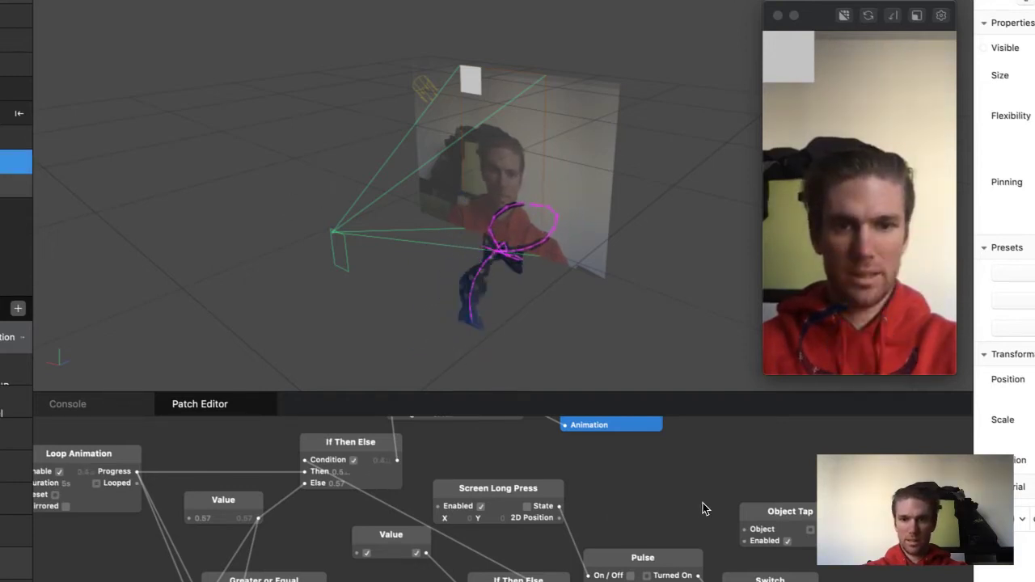
scroll(707, 504, "up", 2)
scroll(704, 504, "down", 3)
scroll(705, 504, "down", 3)
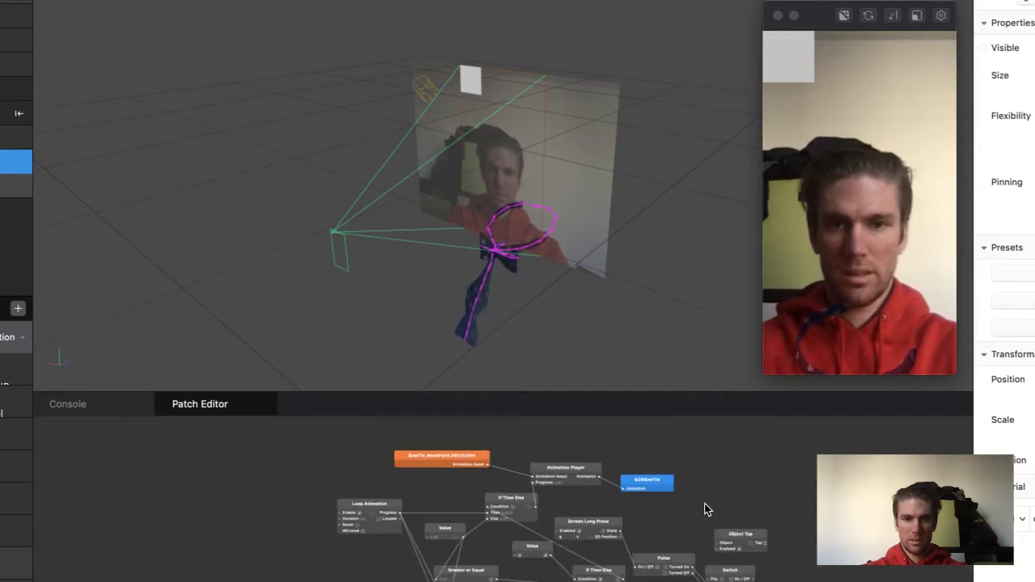
left_click_drag(3, 160, 771, 491)
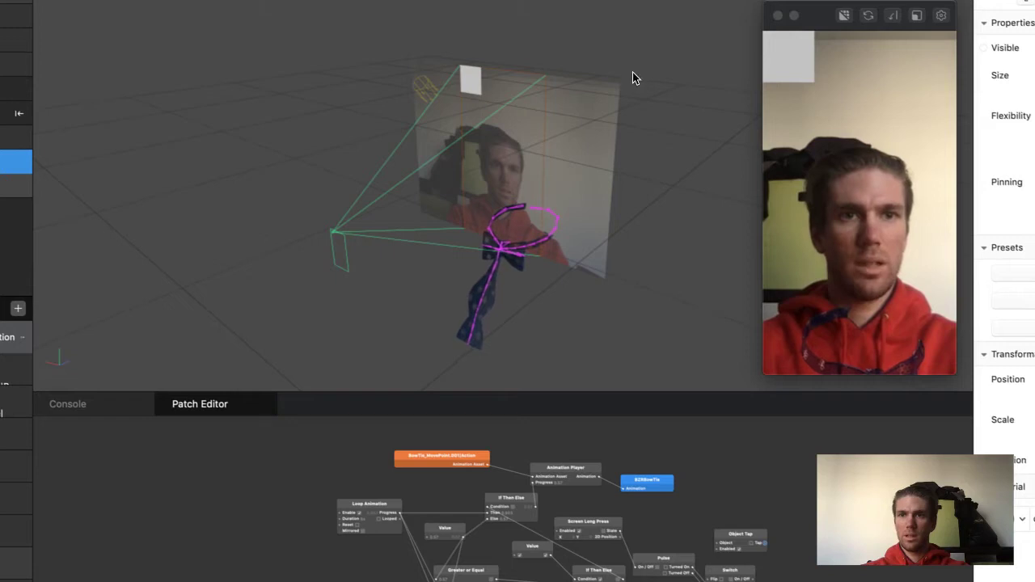
left_click(4, 137)
left_click(4, 162)
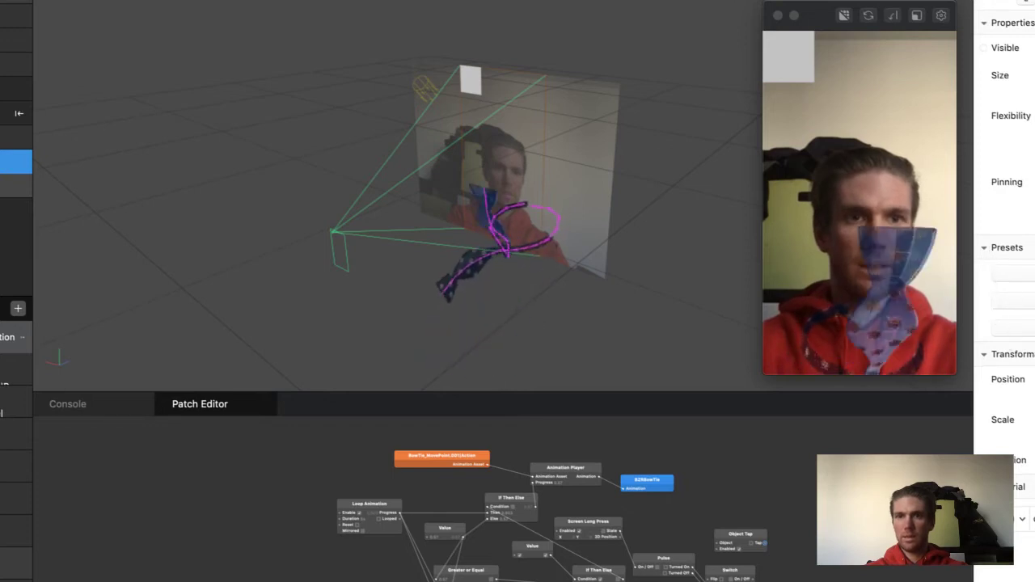
left_click(4, 138)
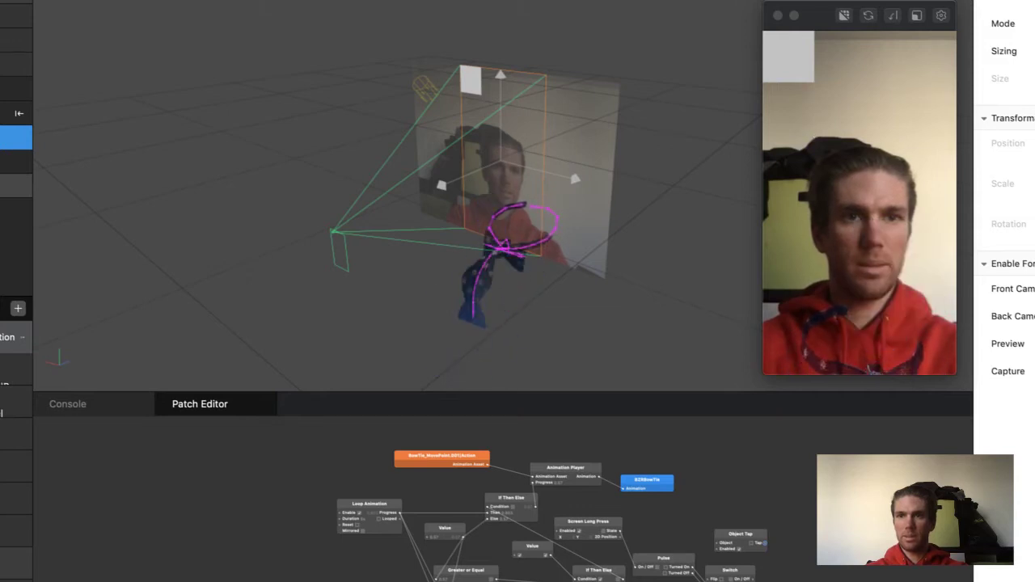
left_click(16, 162)
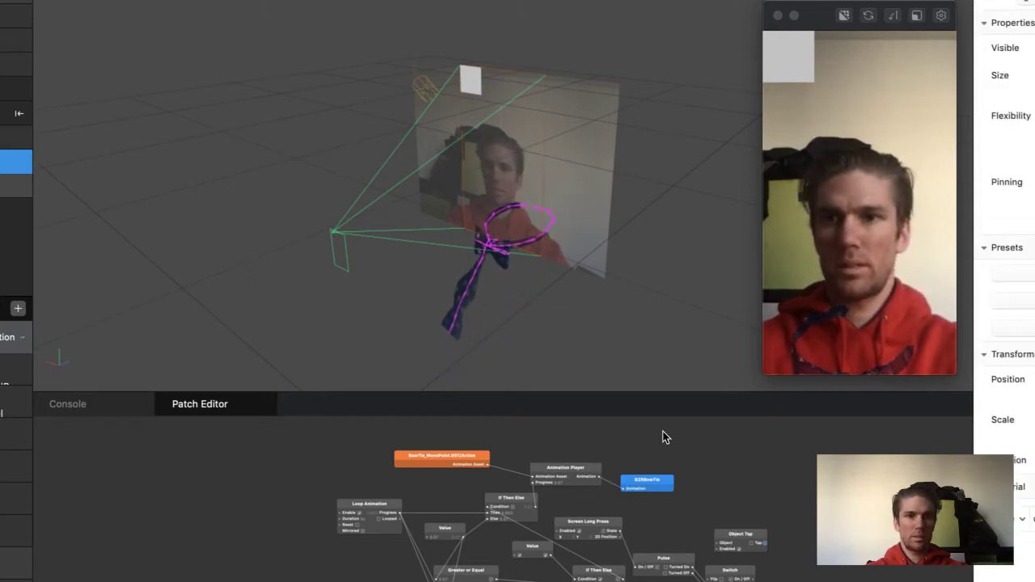
Step: Test adding the head occluder to the patch graph as an object patch, and delete that patch
left_click(17, 89)
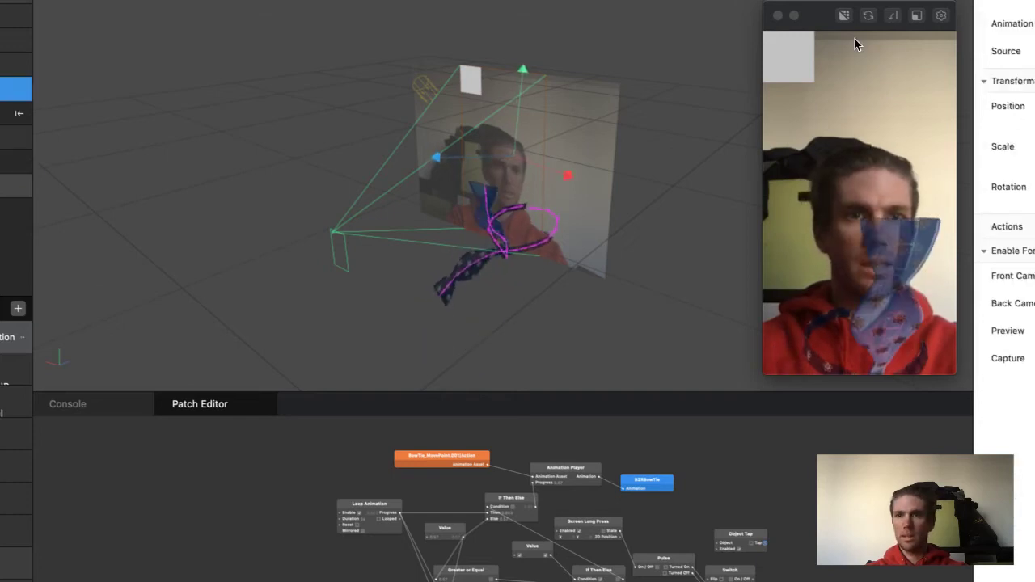
left_click_drag(17, 89, 147, 531)
left_click(162, 537)
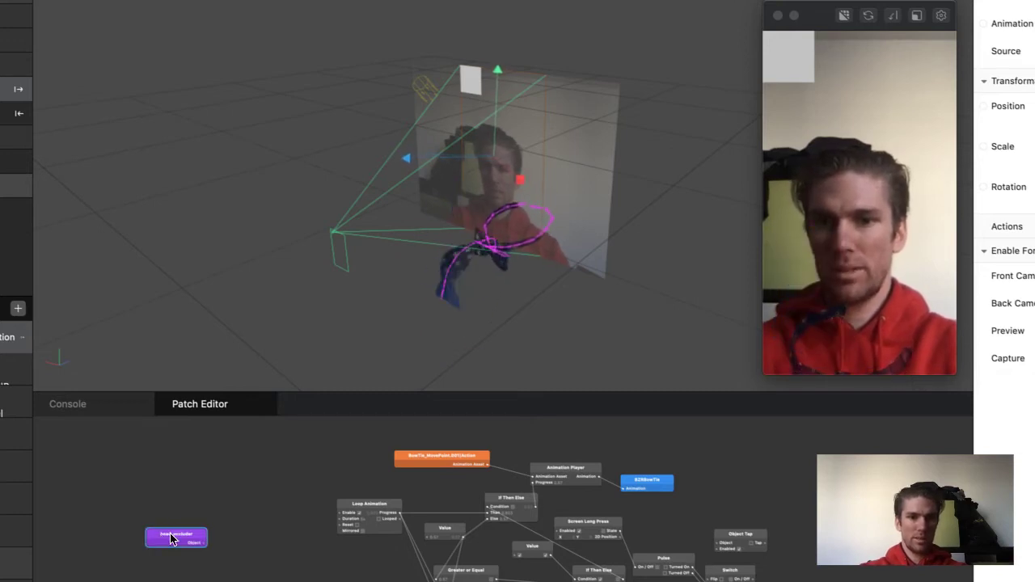
key("Delete")
Step: Examine the rectangle's layer and child-object options for a way to use it as a tappable object
left_click(16, 162)
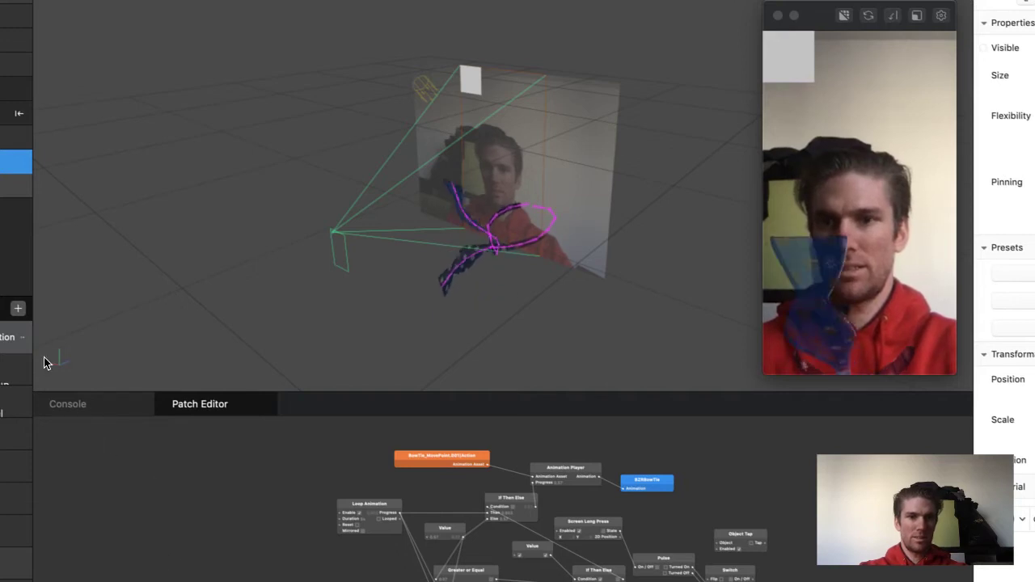
scroll(16, 364, "up", 5)
scroll(16, 364, "down", 4)
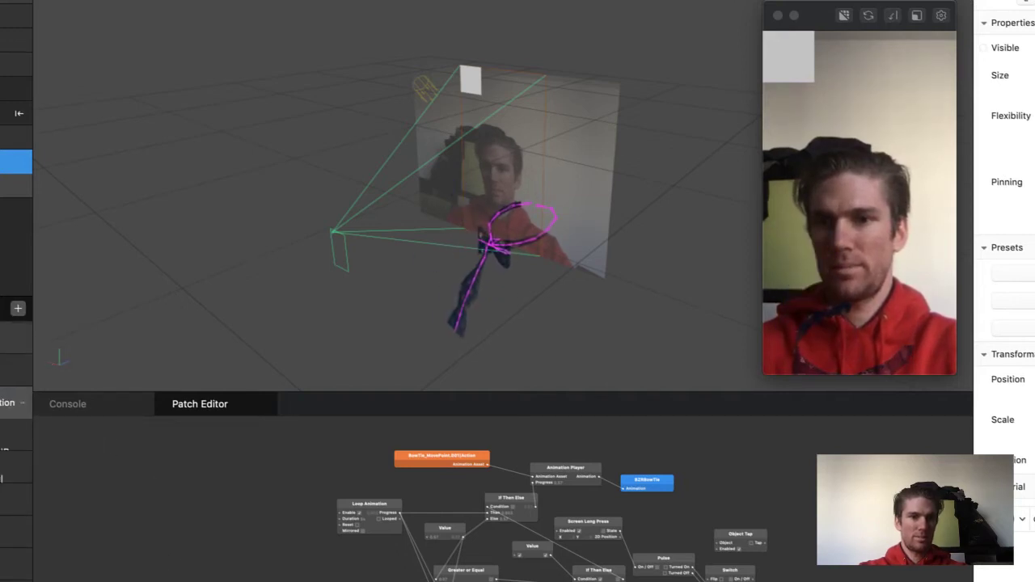
scroll(16, 445, "down", 5)
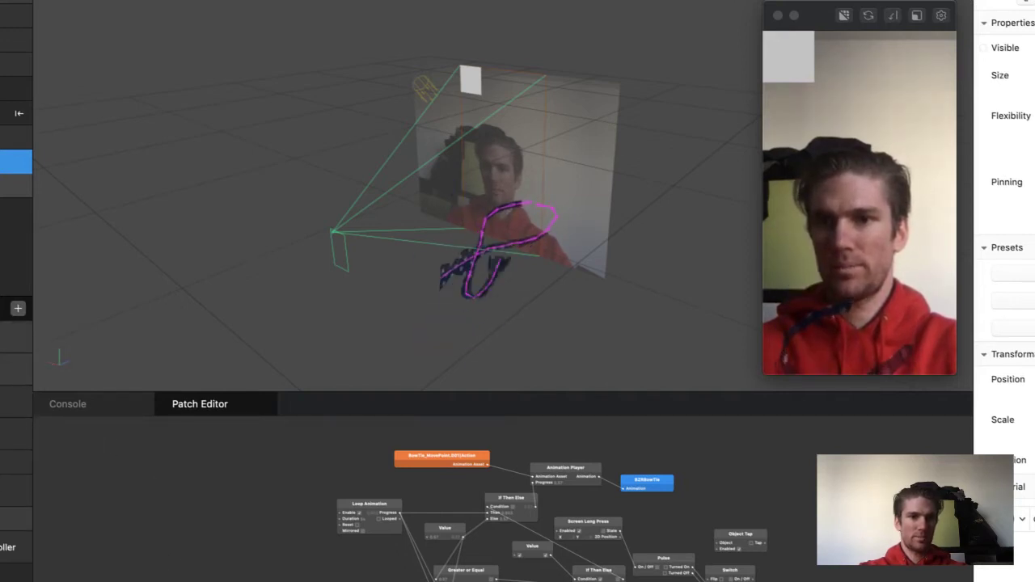
scroll(16, 445, "down", 2)
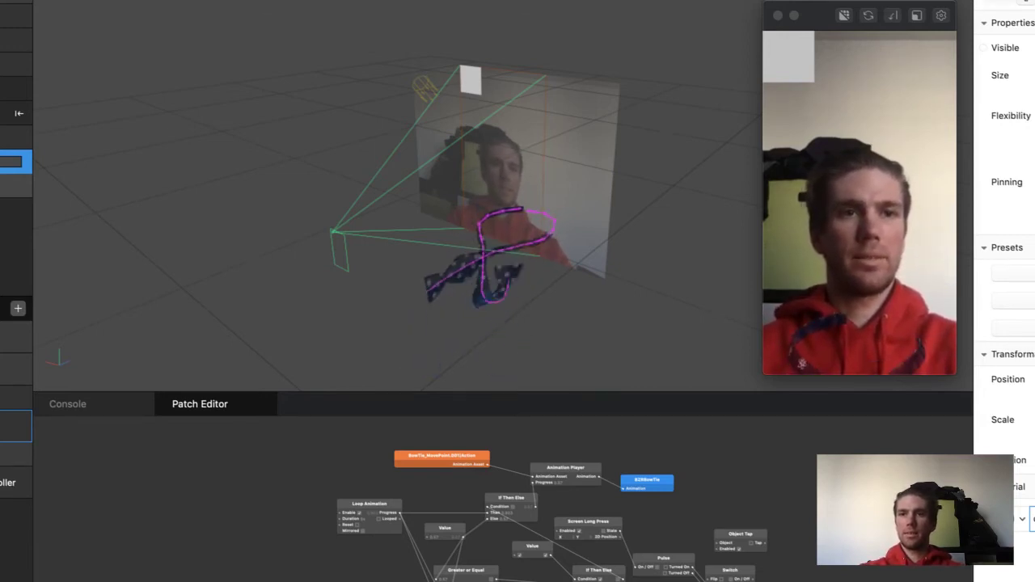
left_click(4, 137)
left_click(4, 162)
right_click(4, 157)
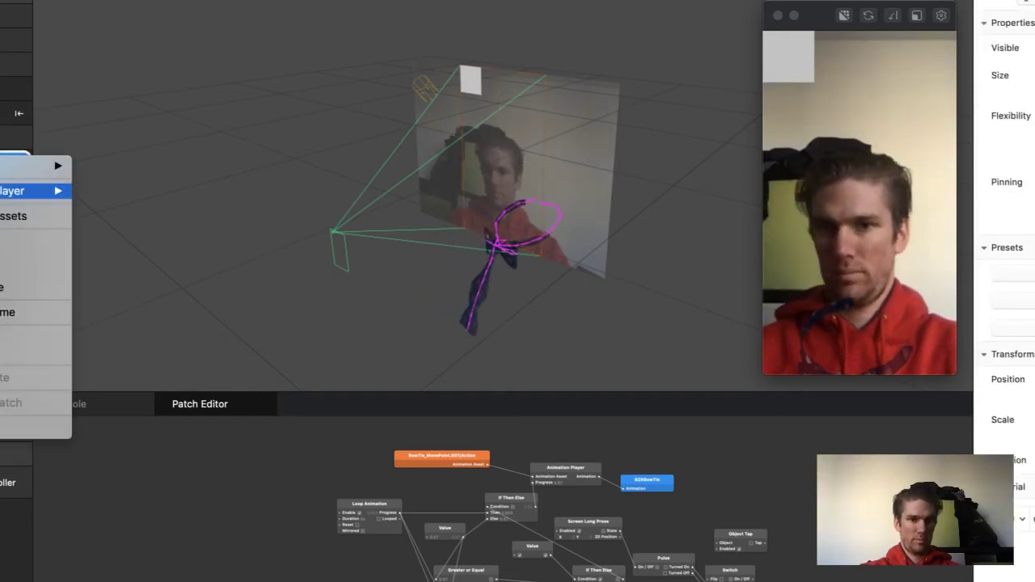
mouse_move(4, 191)
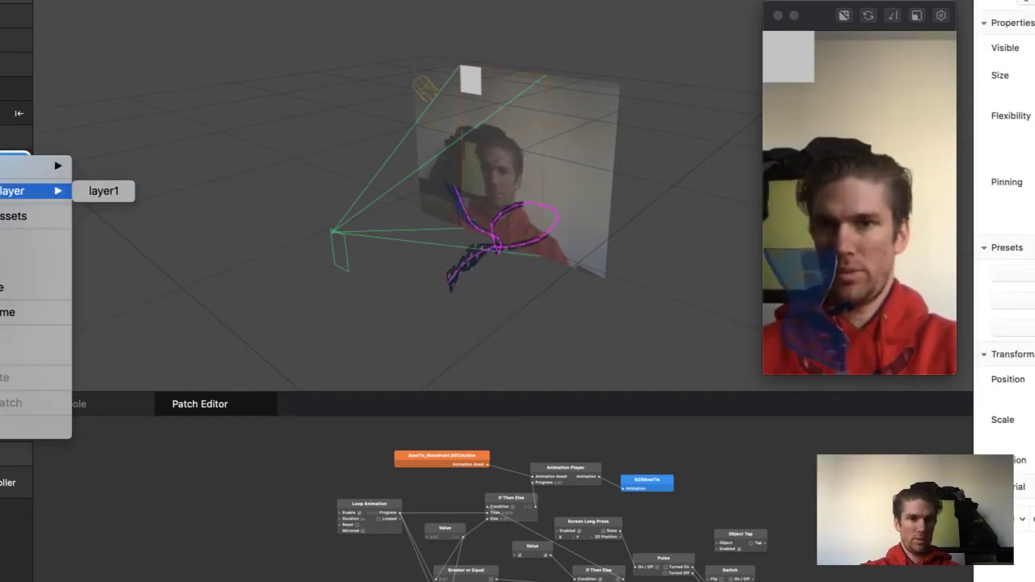
mouse_move(32, 166)
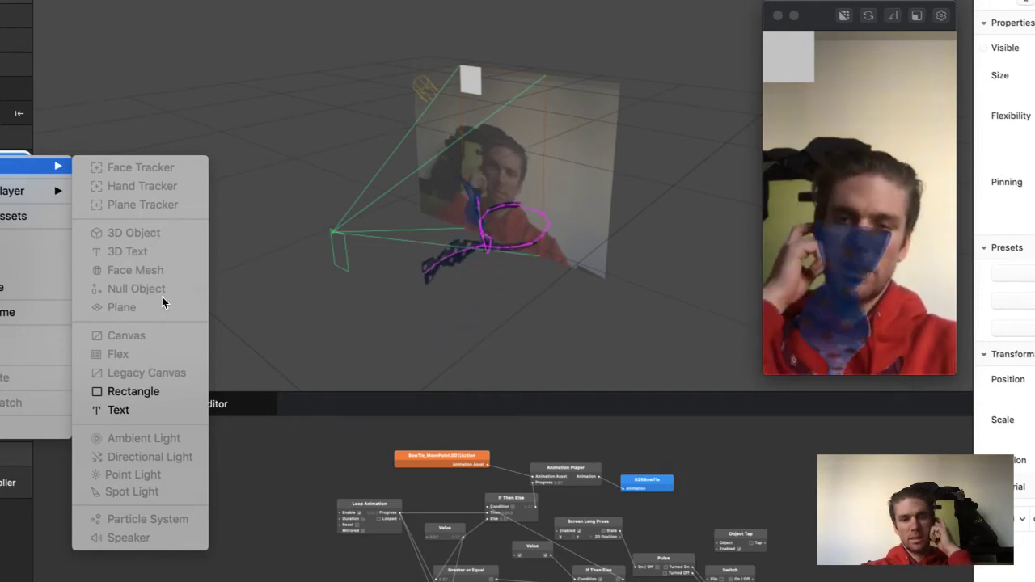
key("Escape")
Step: Add a plane to the scene and place it in the patch graph as an object patch above Object Tap
left_click(16, 186)
left_click(63, 0)
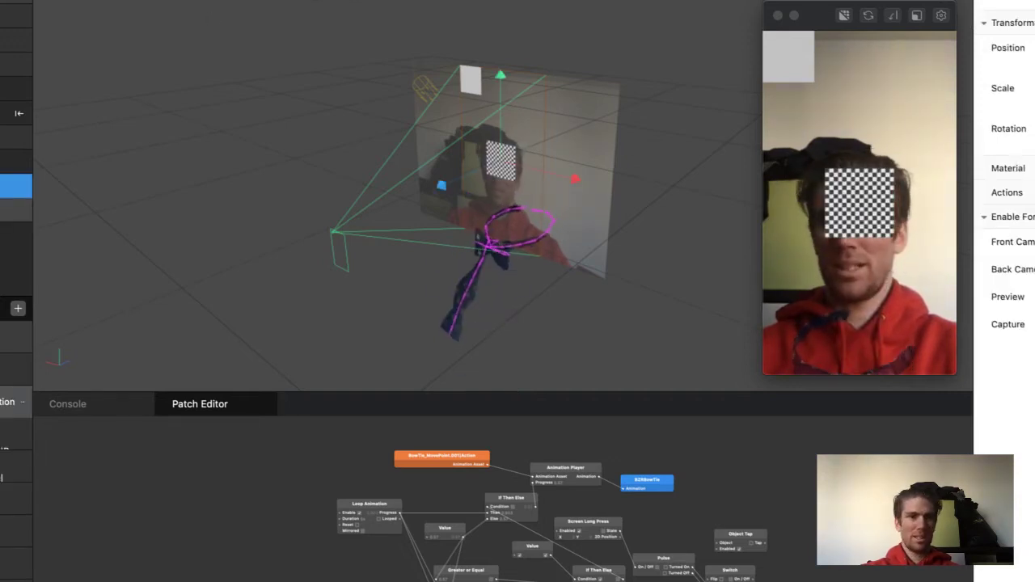
key("Return")
left_click_drag(16, 186, 730, 477)
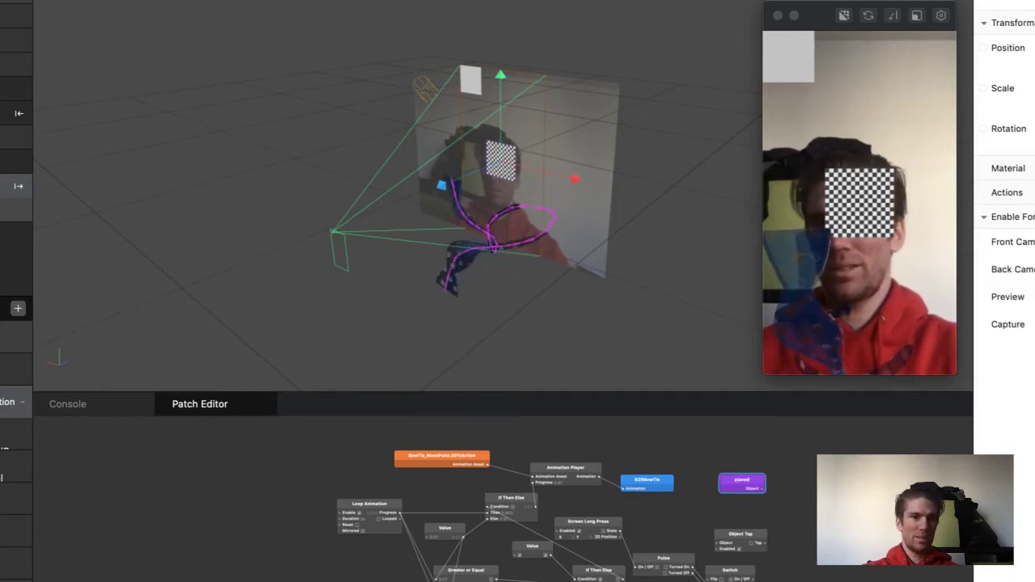
Step: Delete the canvas containing the rectangle from the scene
left_click(16, 162)
left_click(16, 138)
right_click(6, 140)
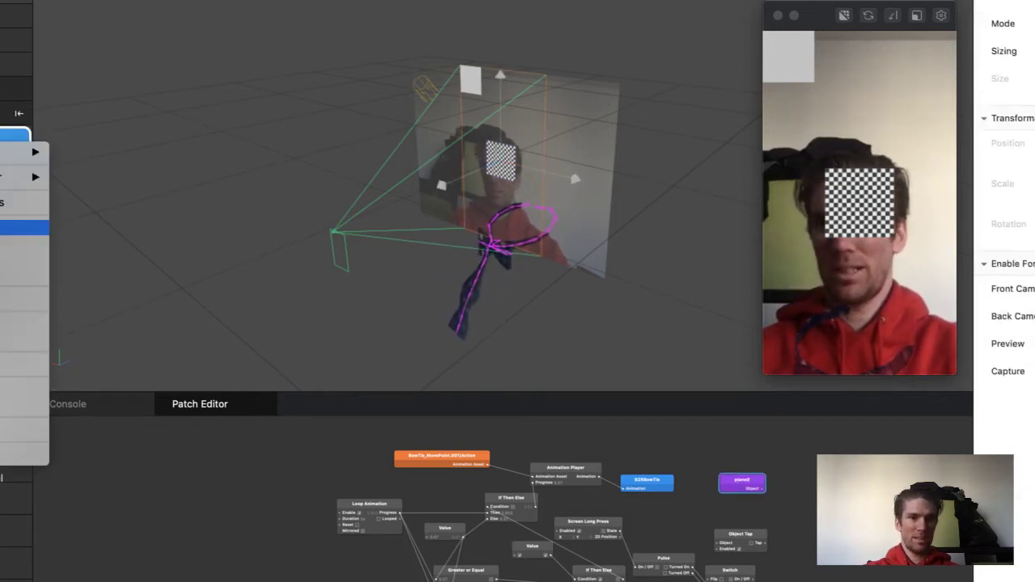
left_click(24, 339)
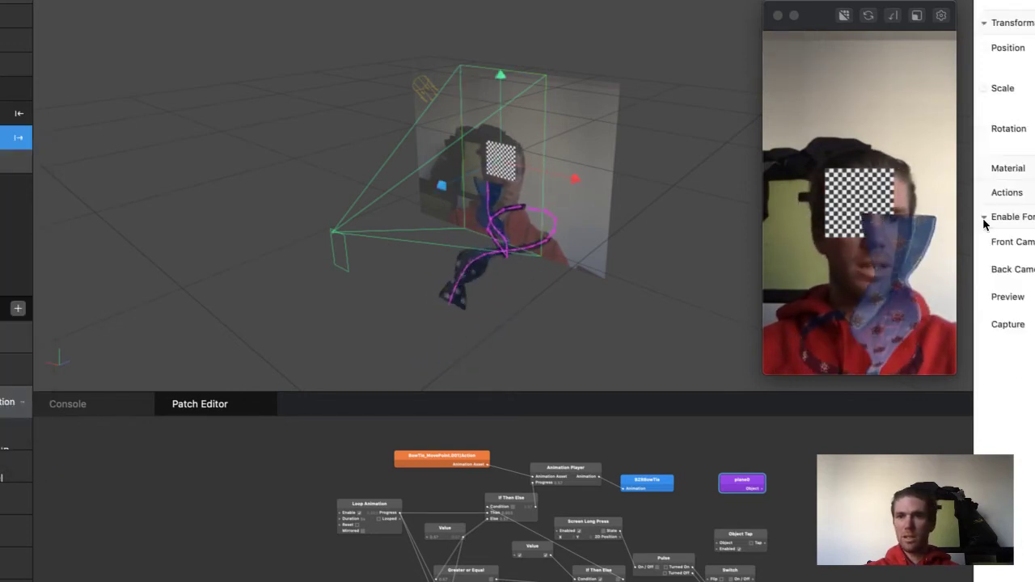
Step: Select the plane and move it away from the face to the upper-left corner of the camera view
left_click(869, 208)
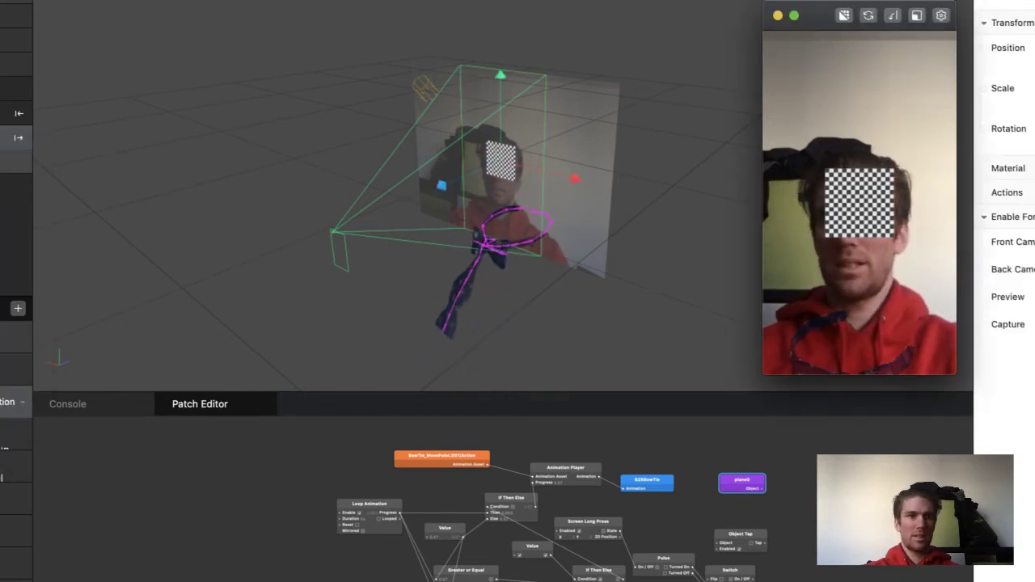
left_click(6, 139)
left_click(7, 65)
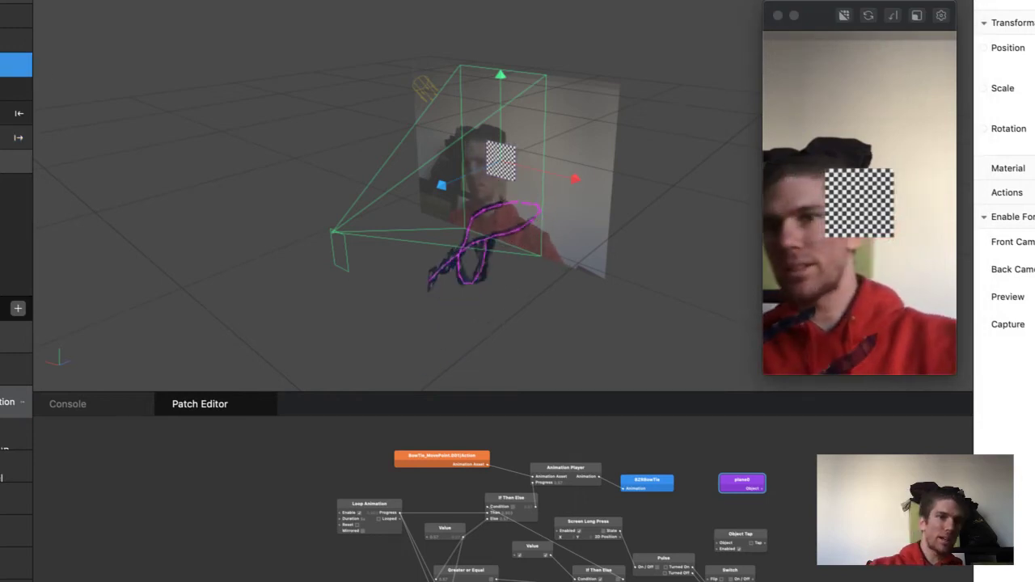
left_click(6, 89)
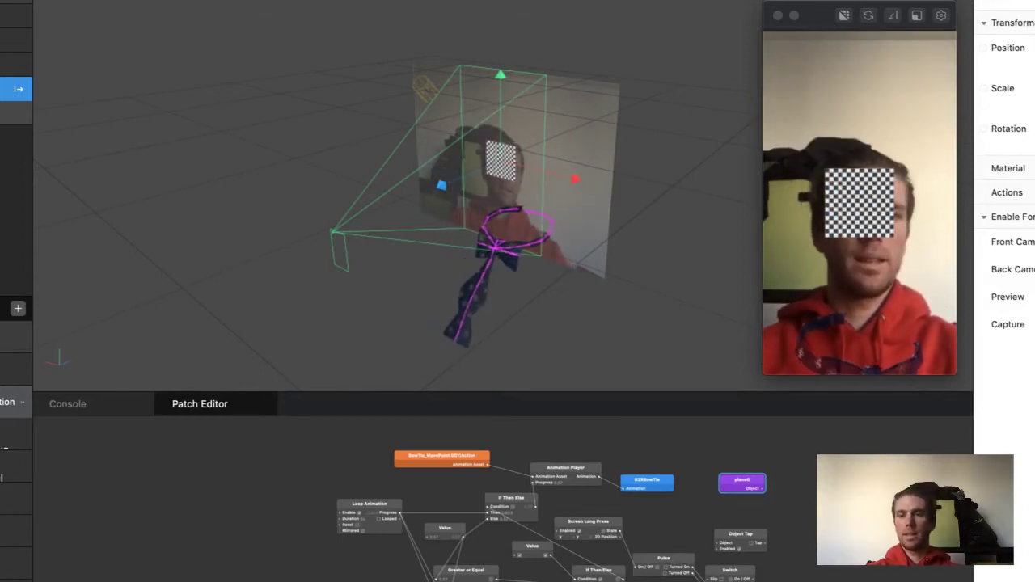
left_click(881, 178)
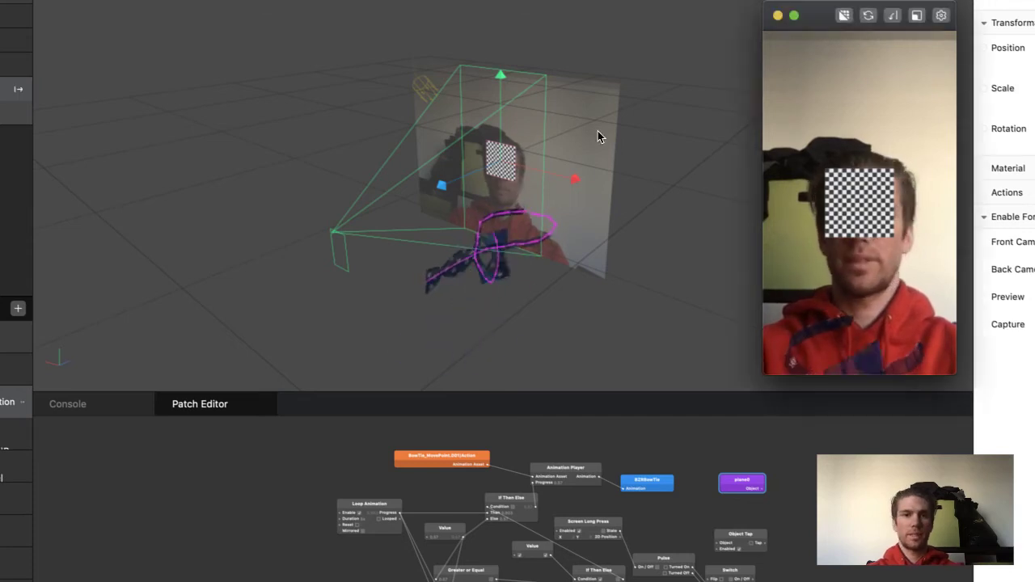
left_click_drag(503, 75, 503, 6)
left_click_drag(577, 102, 551, 104)
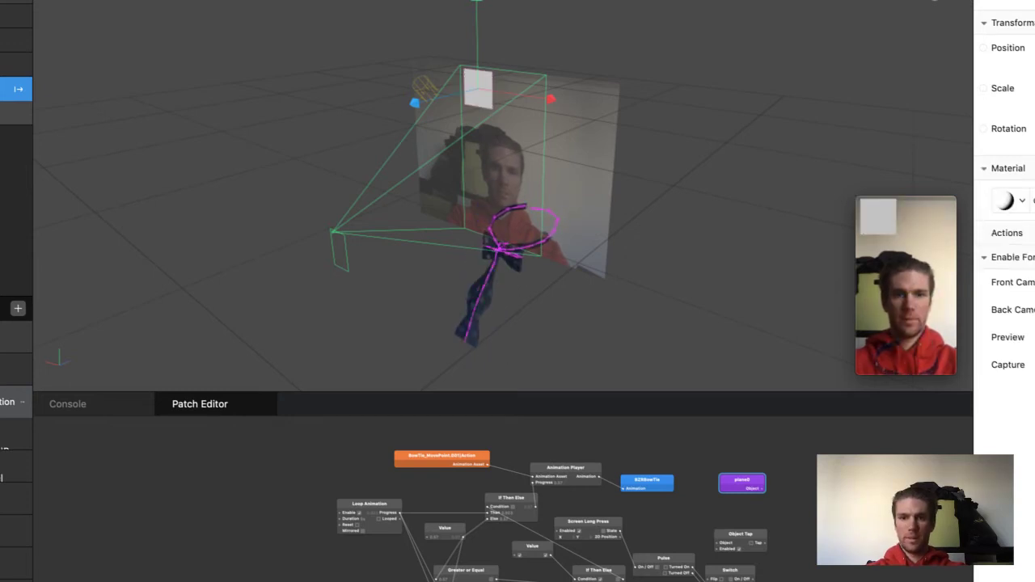
Step: Connect the plane0 patch's Object output to the Object input of Object Tap and reposition the Object Tap patch
scroll(675, 556, "up", 6)
scroll(649, 559, "right", 4)
scroll(650, 559, "up", 2)
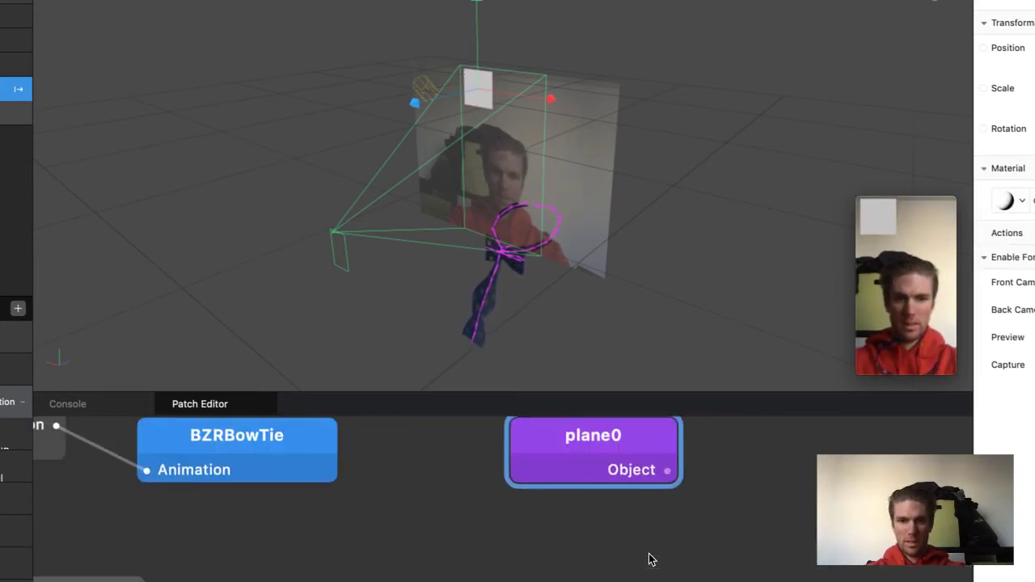
left_click_drag(665, 473, 571, 581)
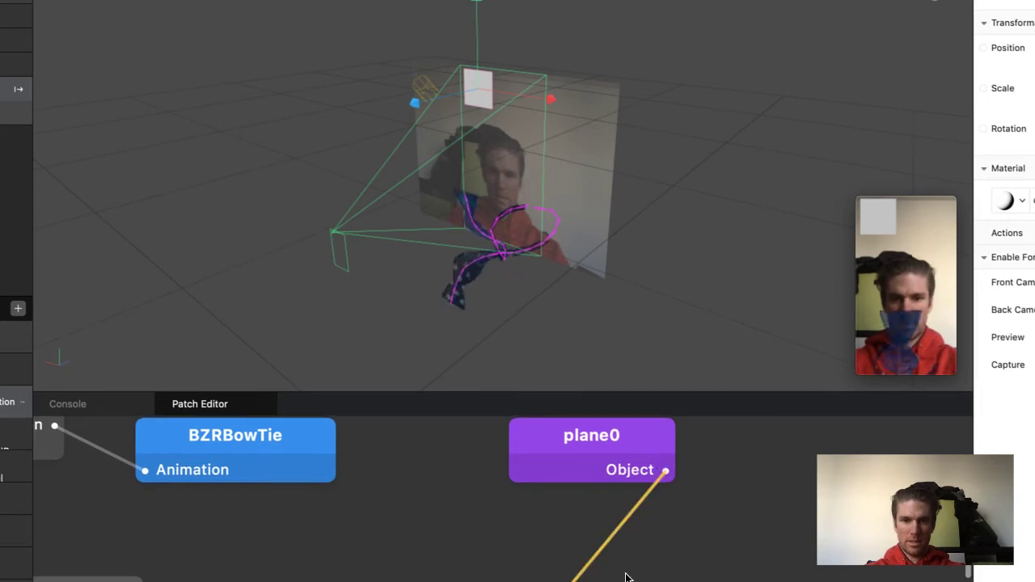
scroll(626, 577, "down", 5)
scroll(699, 542, "down", 2)
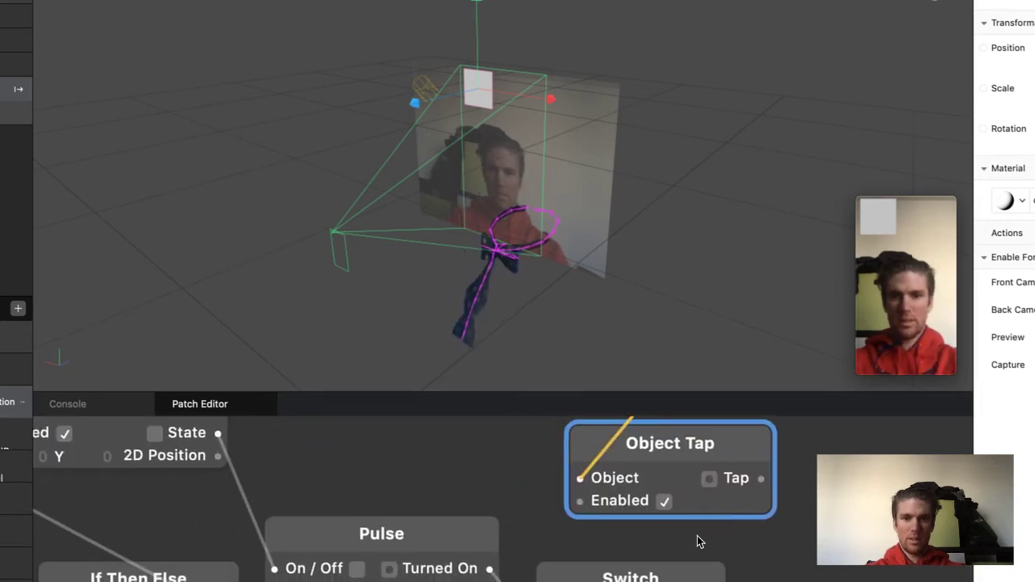
scroll(699, 541, "down", 5)
left_click_drag(673, 481, 614, 456)
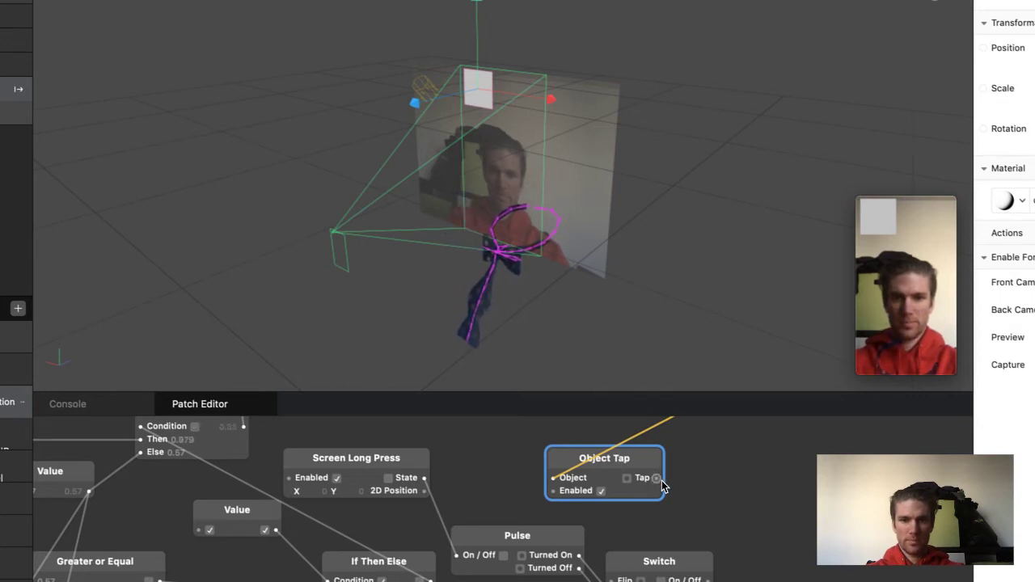
Step: Replace the Screen Long Press patch by linking Object Tap's Tap output through a Switch to Pulse's On/Off input
left_click(396, 460)
key("BackSpace")
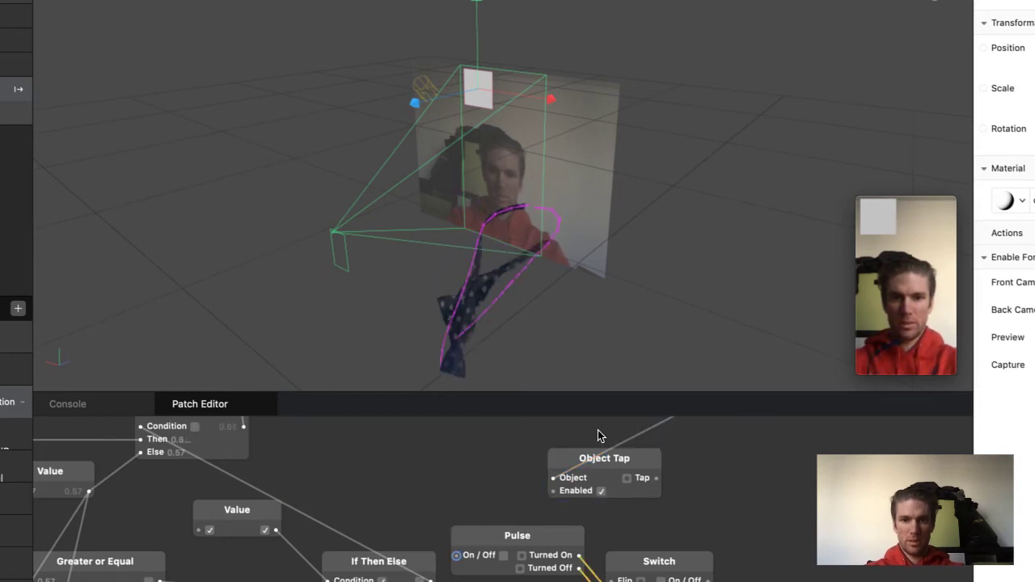
left_click_drag(656, 478, 460, 558)
left_click_drag(568, 458, 477, 462)
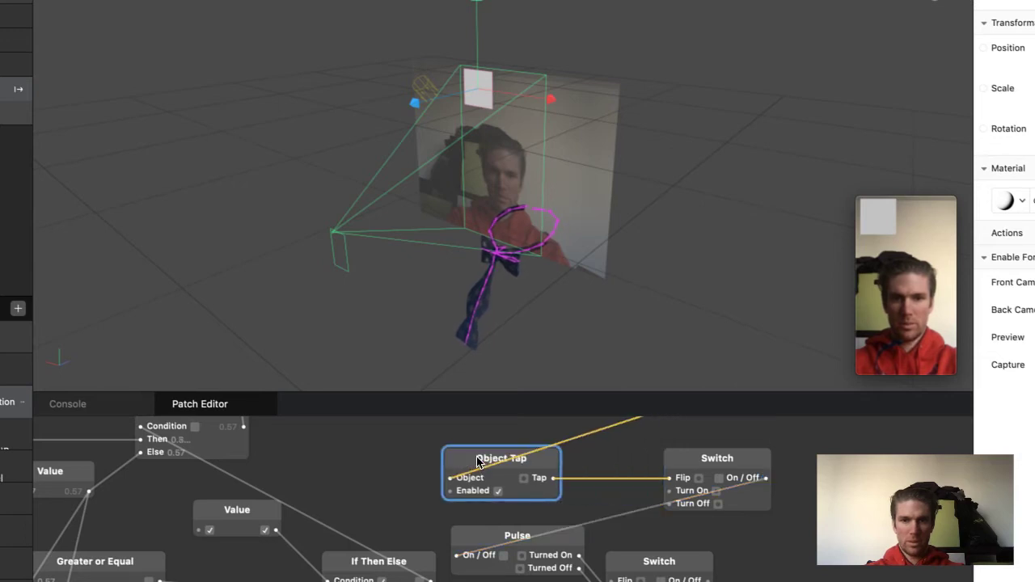
Step: Enlarge the device preview and try to toggle the bow tie animation by tapping the plane in it
scroll(481, 468, "up", 5)
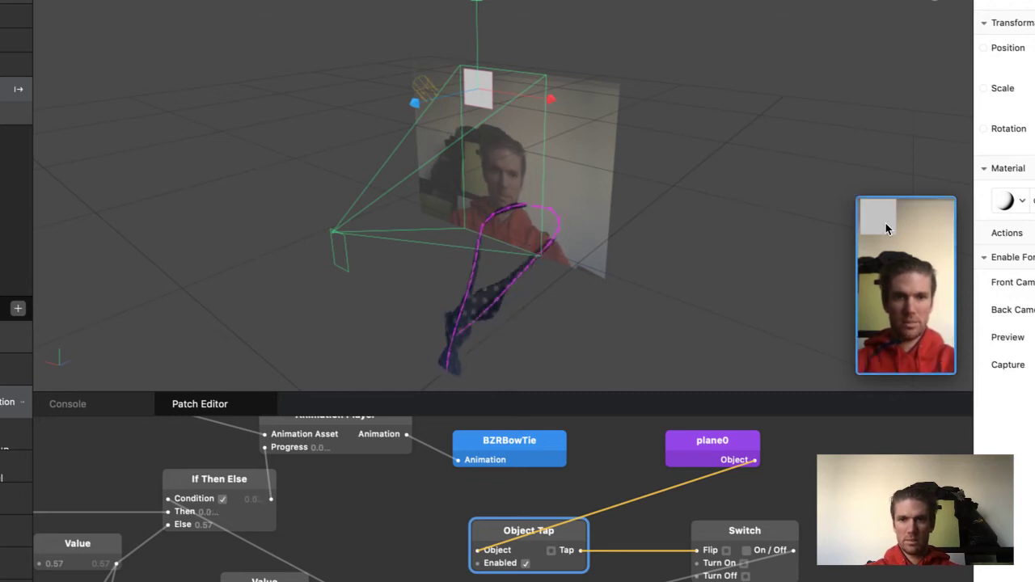
scroll(881, 224, "up", 5)
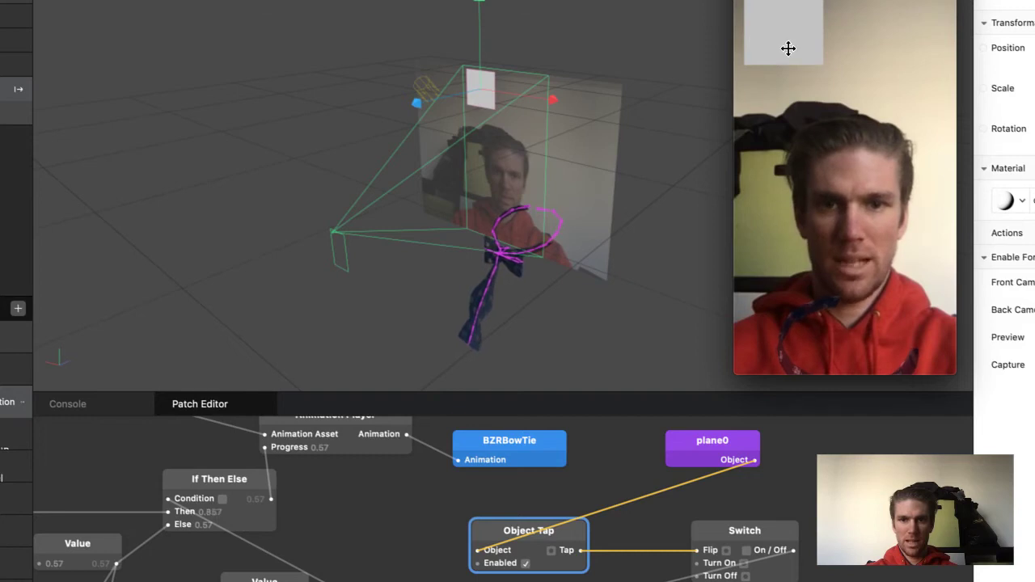
left_click(788, 46)
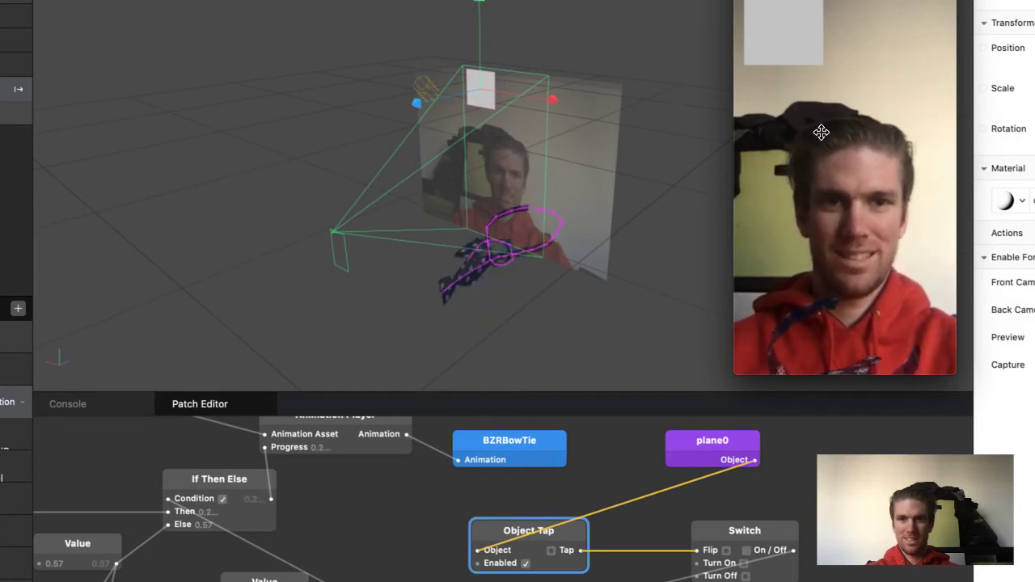
left_click(764, 44)
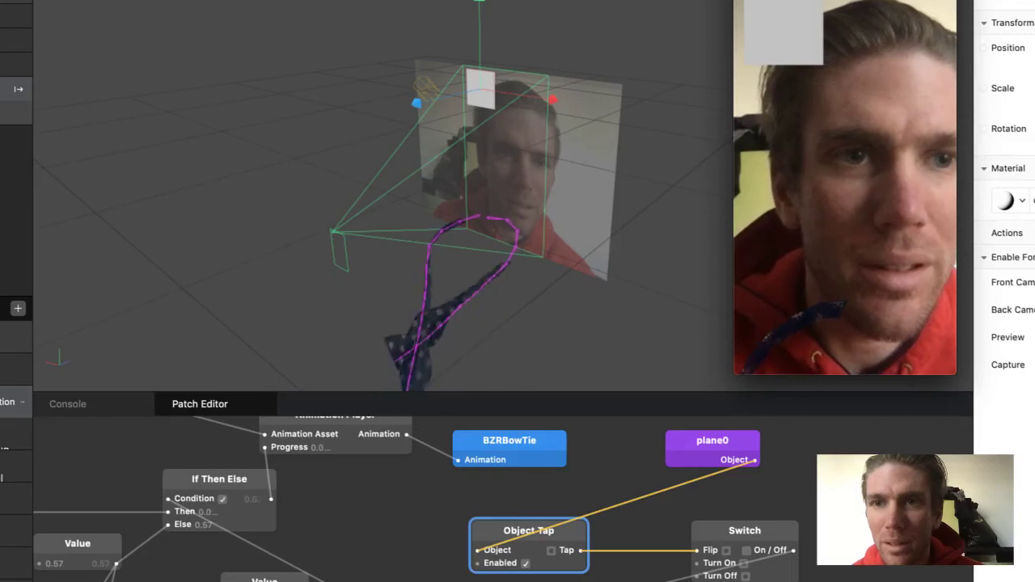
left_click(765, 44)
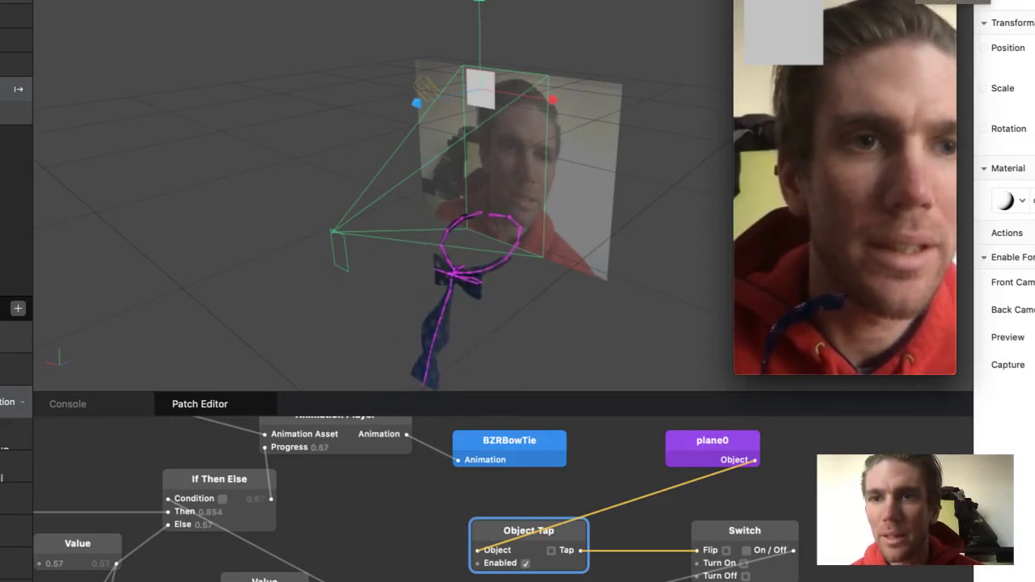
Step: Change the device preview's interaction mode from Simulate Orbit to Simulate Touch
left_click(945, 1)
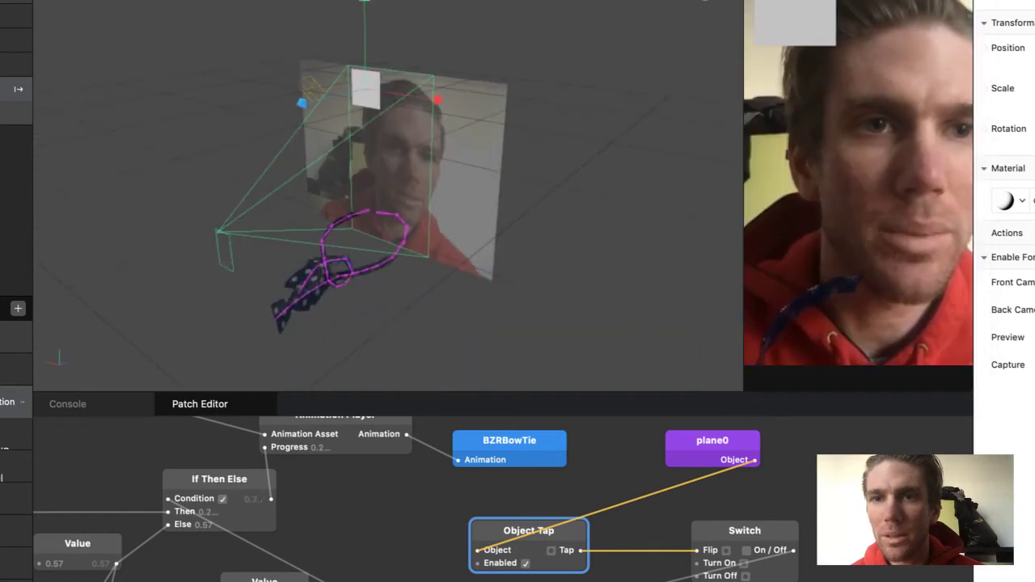
left_click(955, 1)
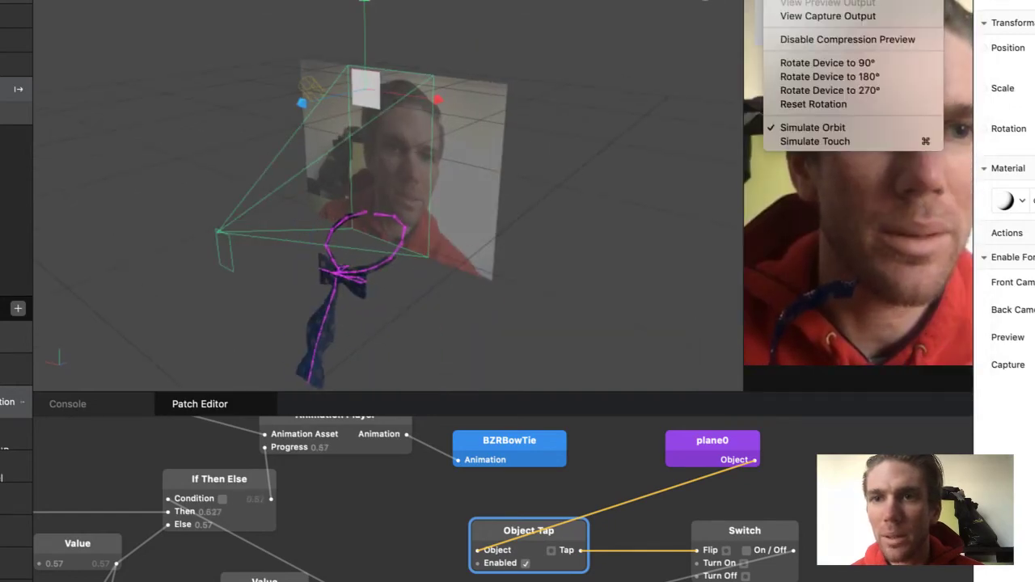
left_click(850, 1)
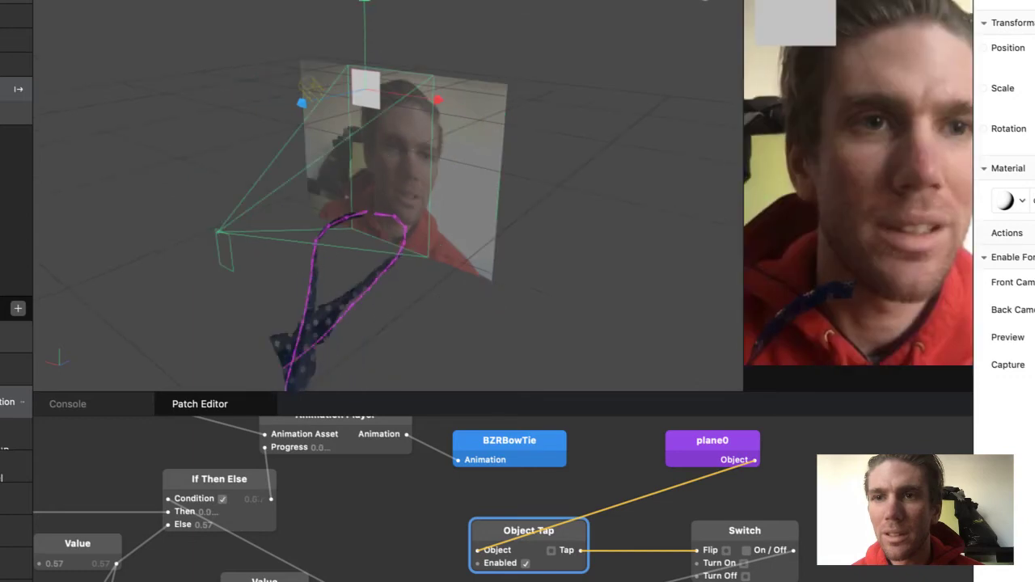
left_click(963, 4)
left_click(950, 2)
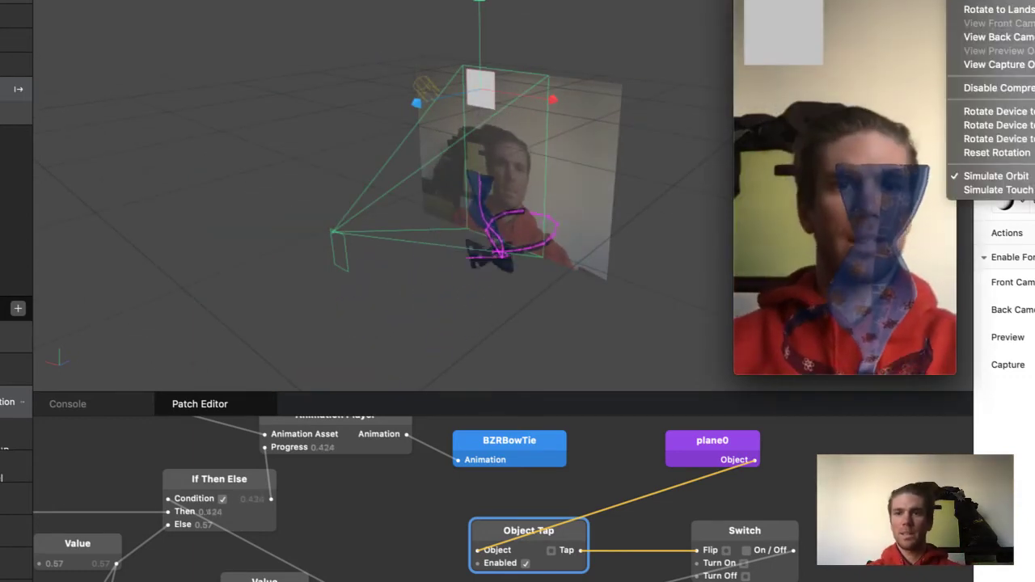
left_click(977, 189)
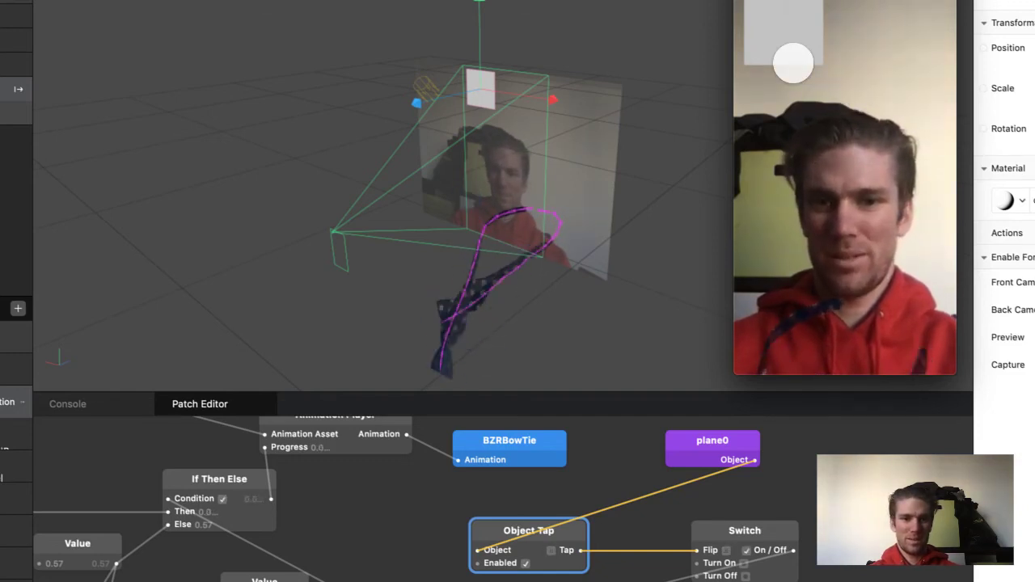
Step: Test the bow tie animation toggle by tapping the plane repeatedly with simulated touch
left_click(793, 62)
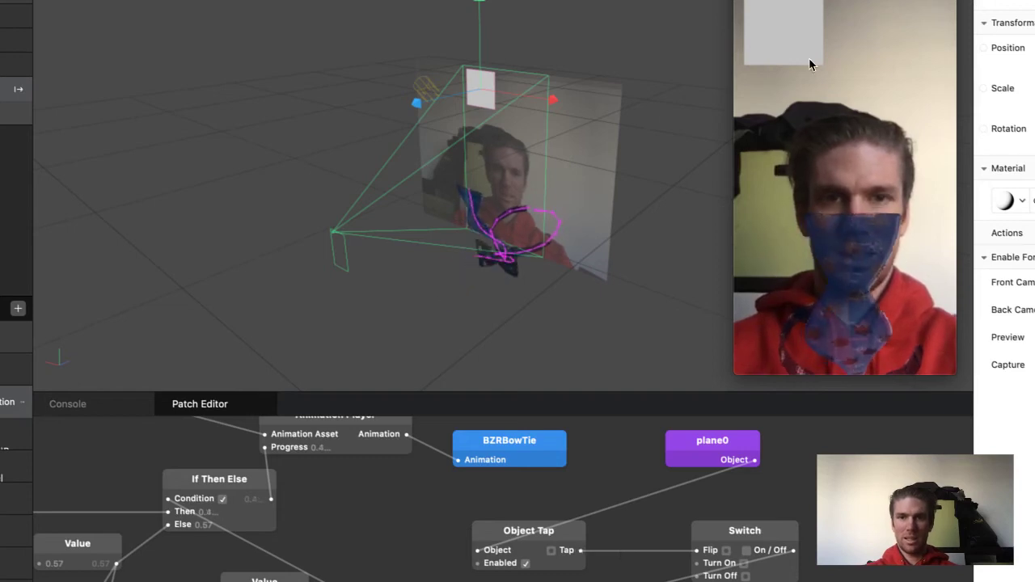
left_click(780, 55)
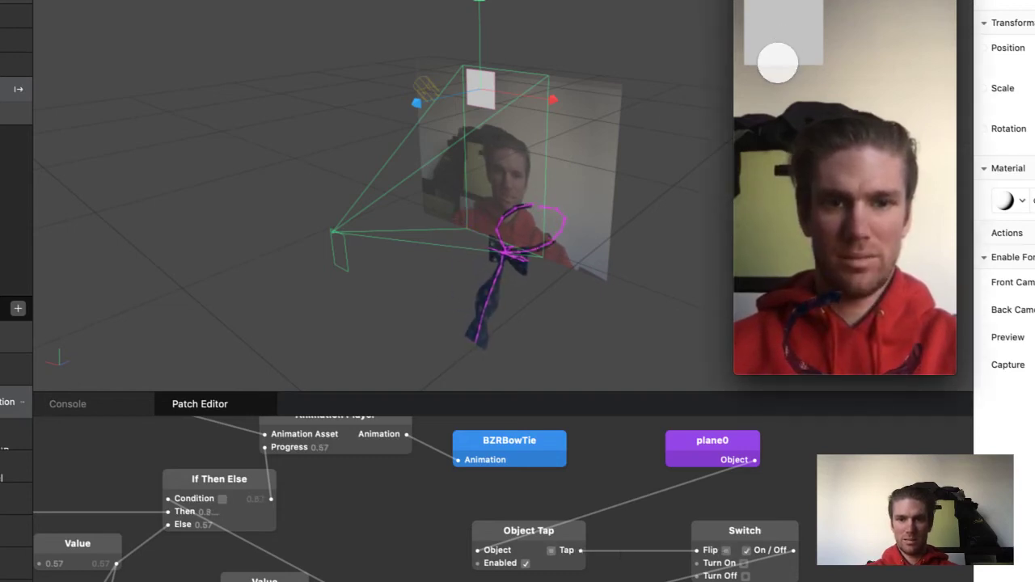
left_click(778, 62)
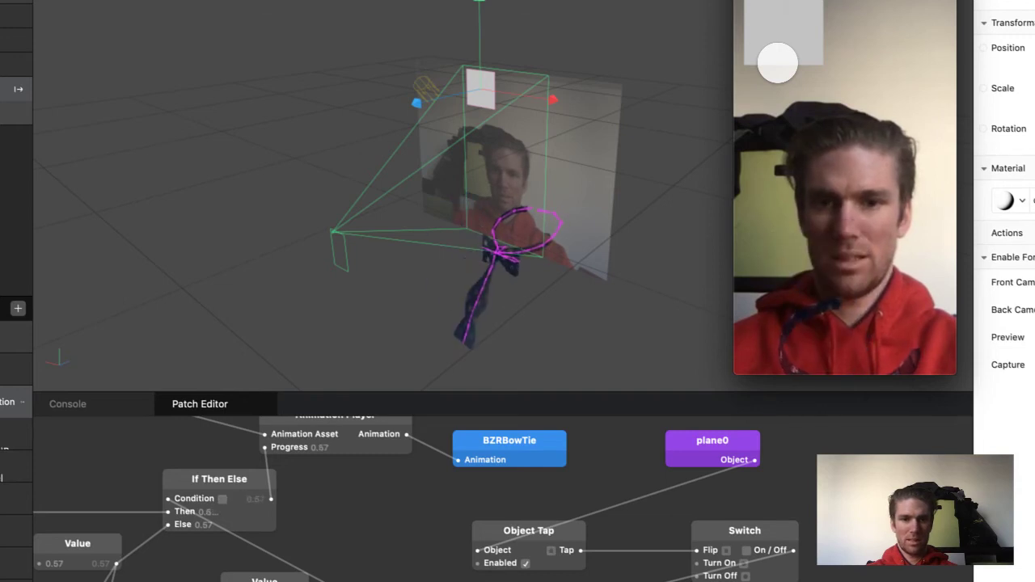
Step: Check that further taps on the plane in the device preview start and stop the bow tie animation
left_click(775, 49)
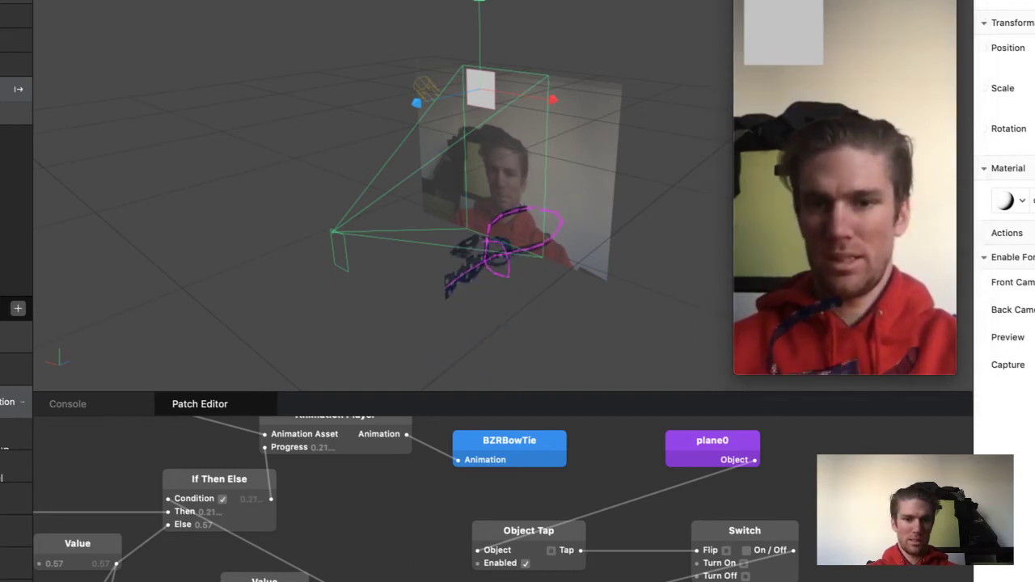
left_click(763, 64)
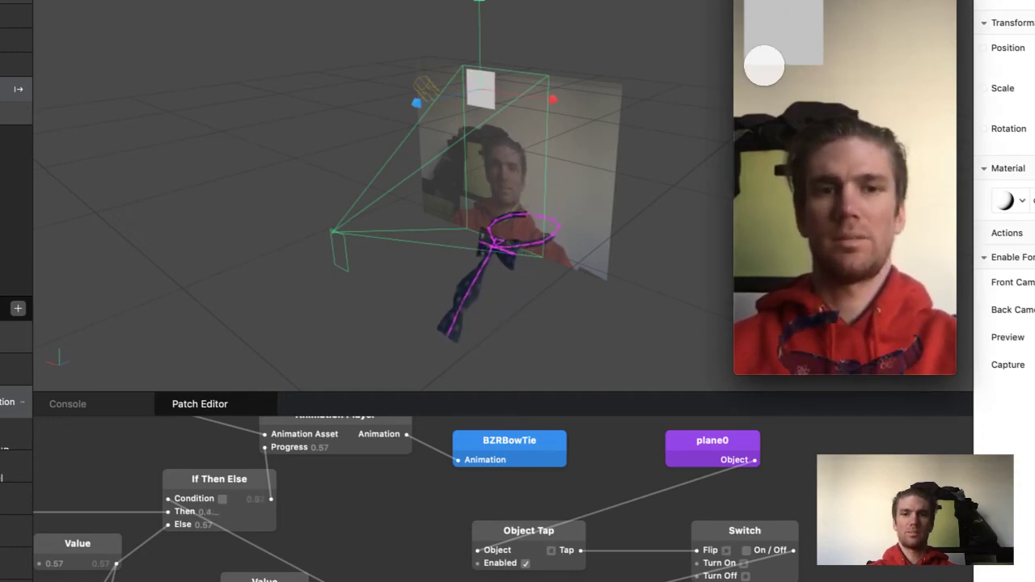
left_click(764, 64)
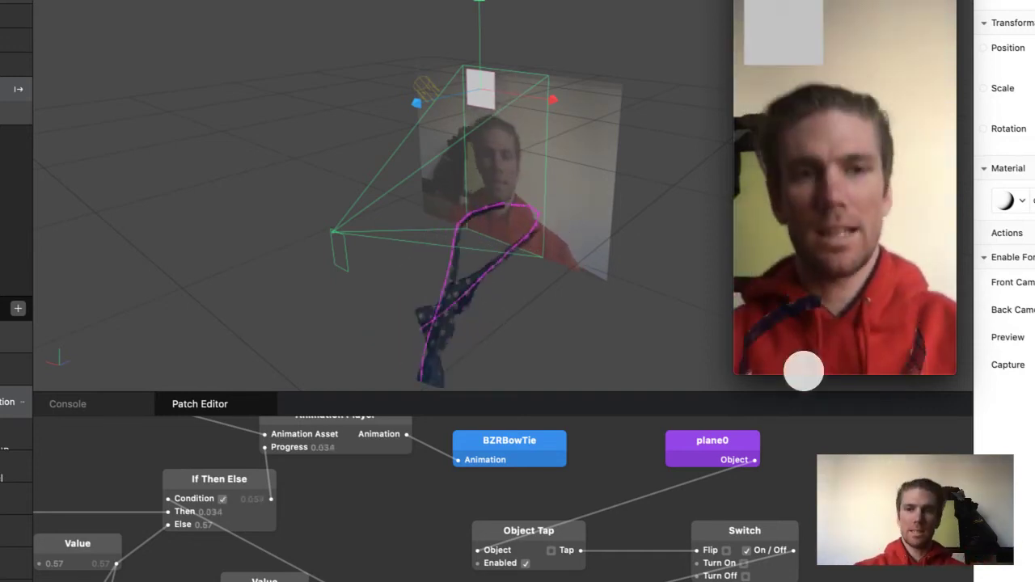
Step: Open the plane's material properties and test another tap on the plane in the enlarged device preview
scroll(12, 485, "down", 1)
left_click(6, 517)
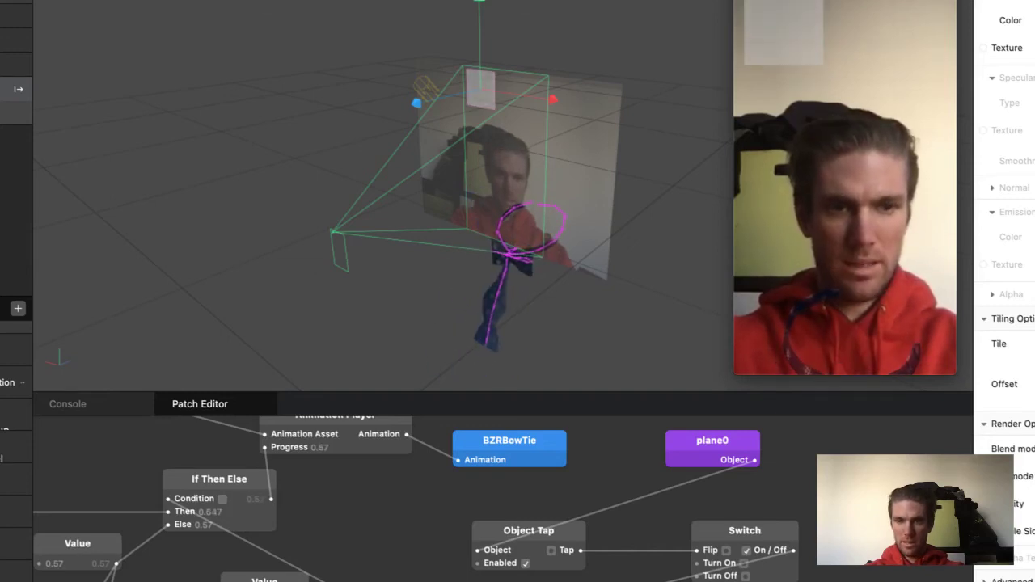
left_click(724, 198)
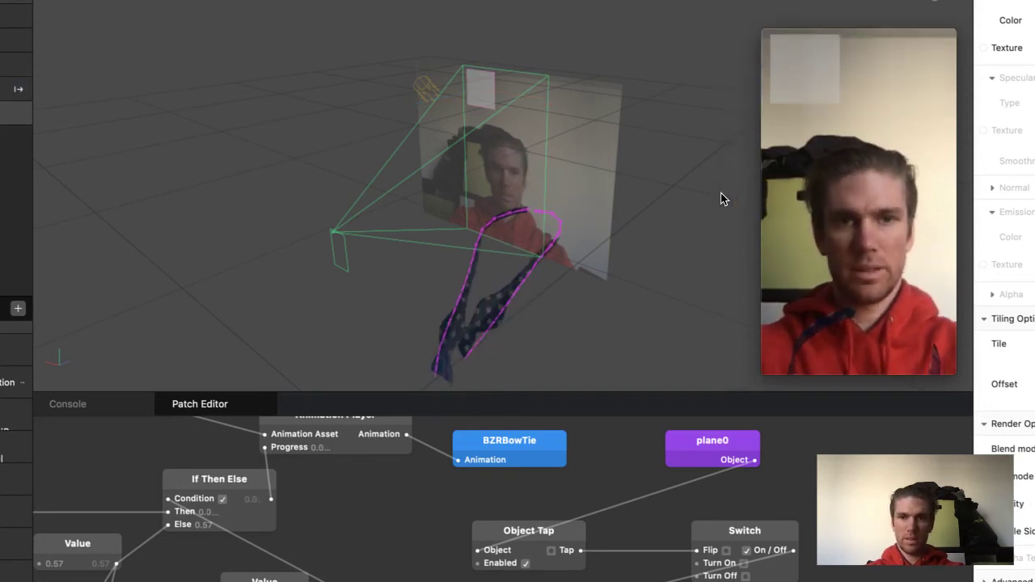
left_click(865, 180)
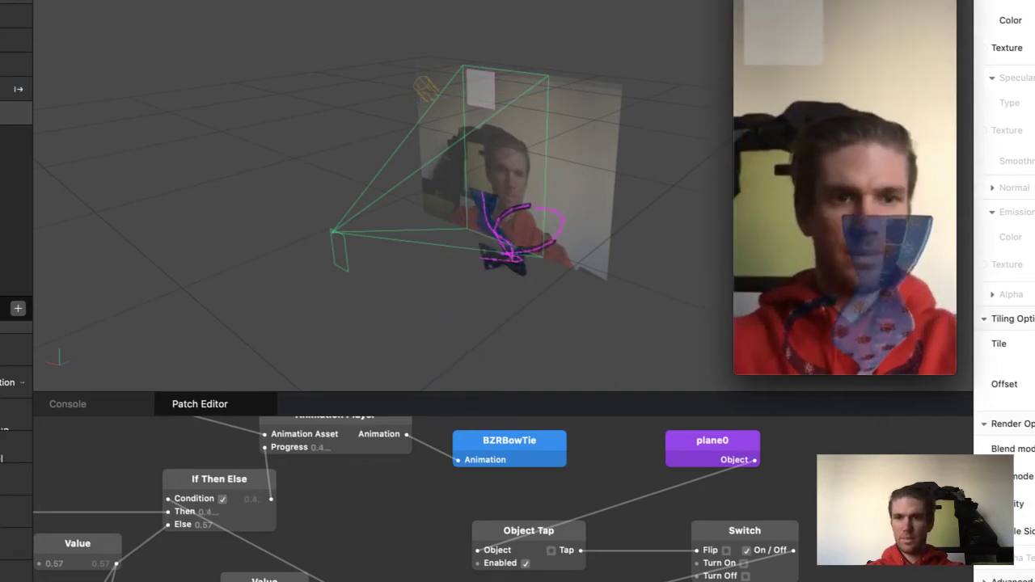
left_click(776, 27)
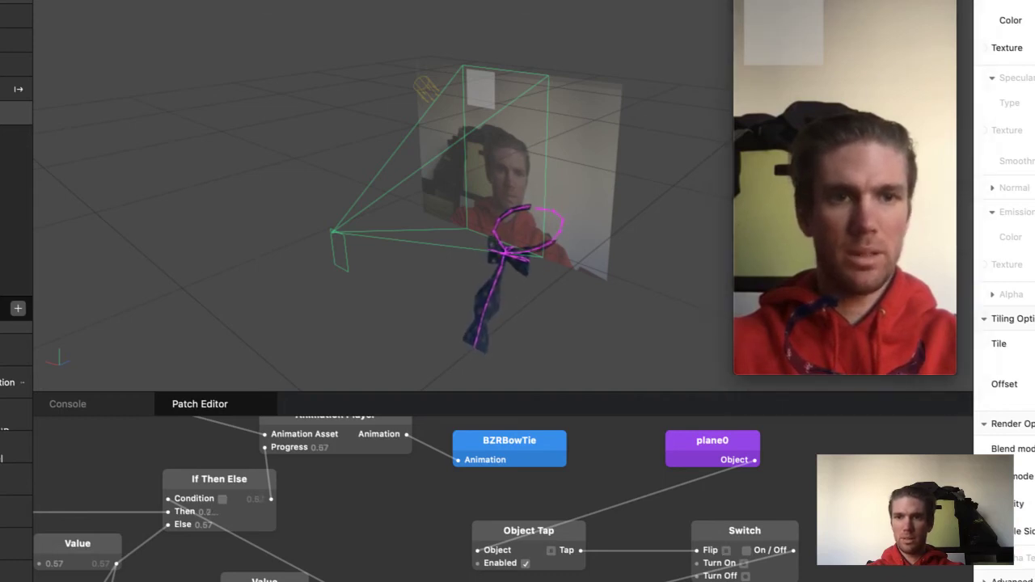
Step: Set the color of the plane's material to green using the color wheel
left_click(24, 90)
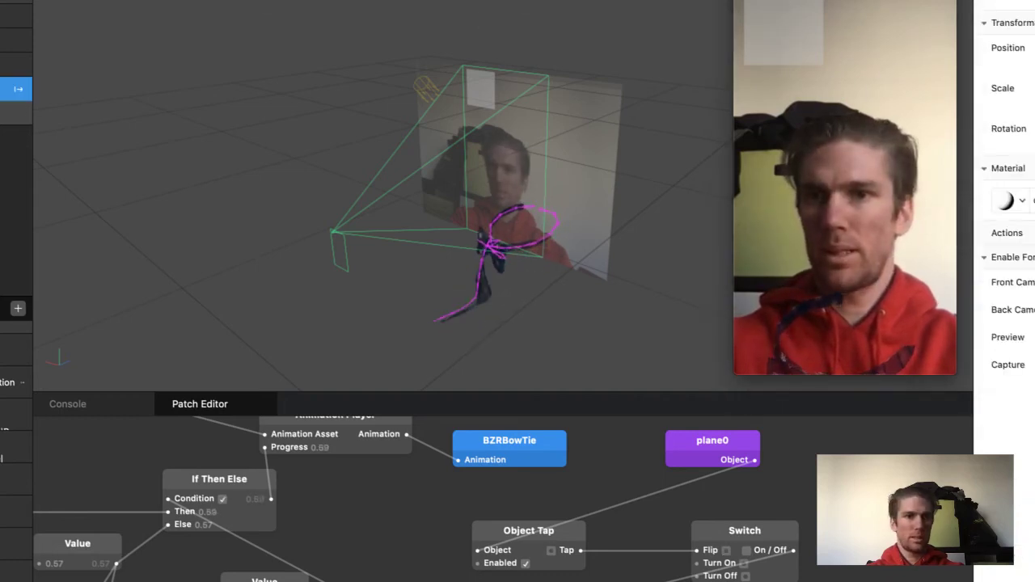
left_click(1033, 201)
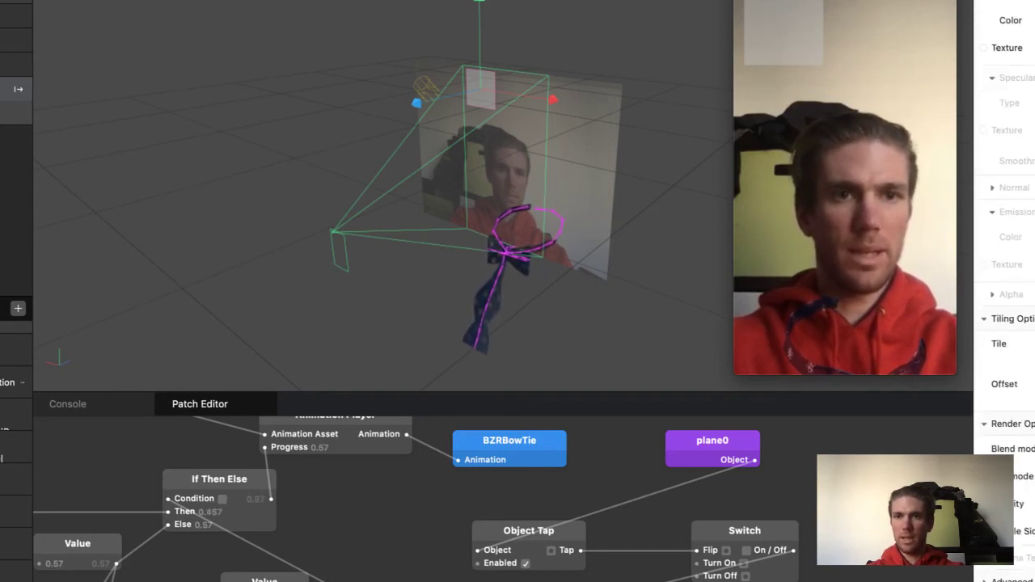
left_click(1034, 21)
left_click_drag(518, 493, 391, 436)
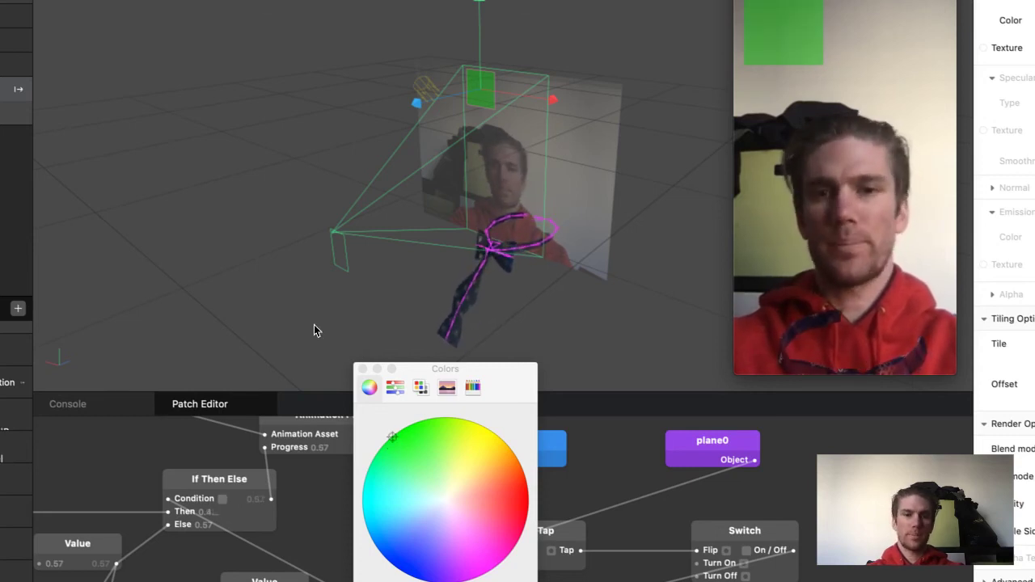
left_click(362, 370)
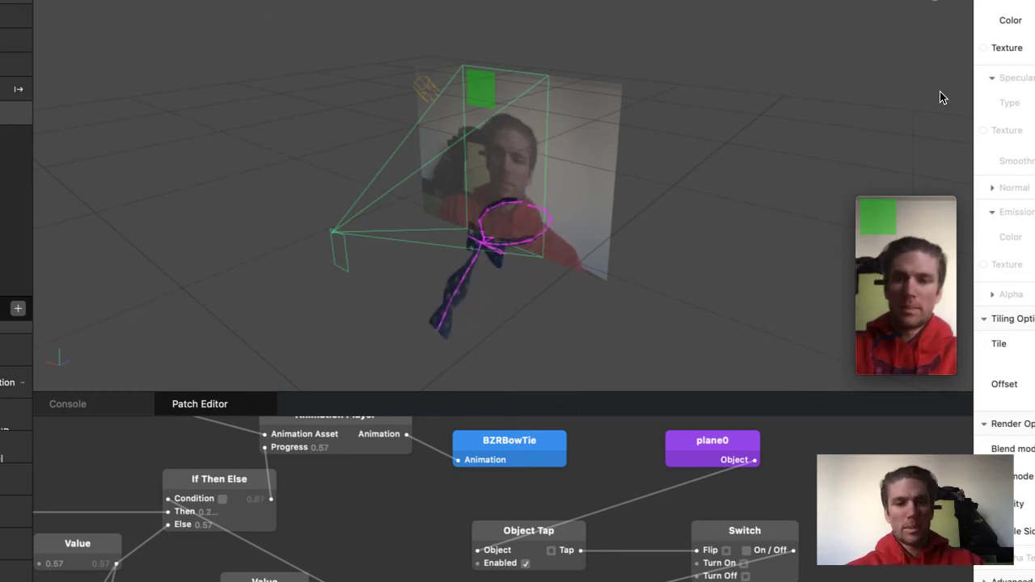
Step: Set the Loop Animation patch's duration to 10 seconds
scroll(381, 564, "down", 4)
scroll(117, 555, "up", 6)
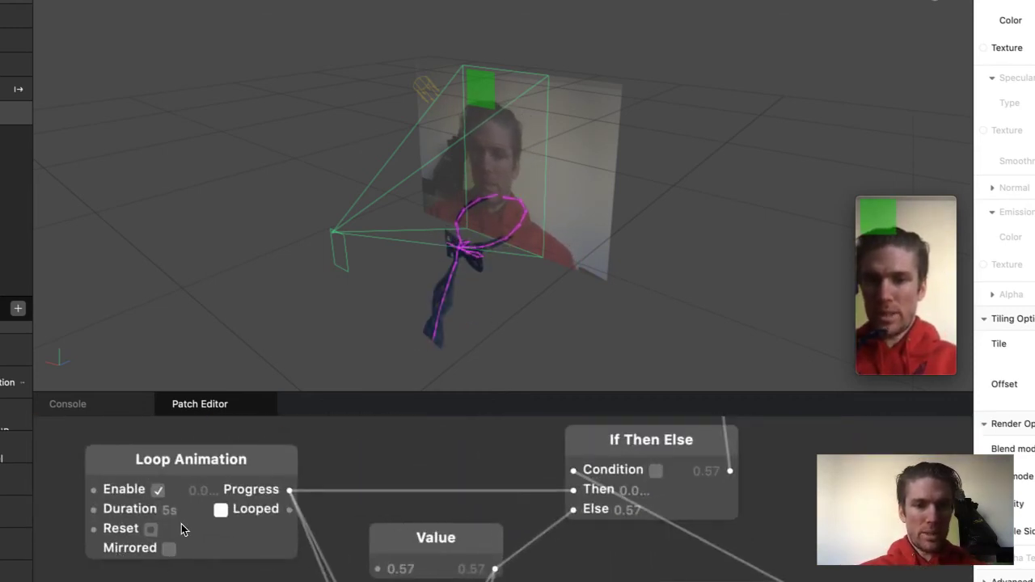
left_click(174, 519)
left_click(171, 511)
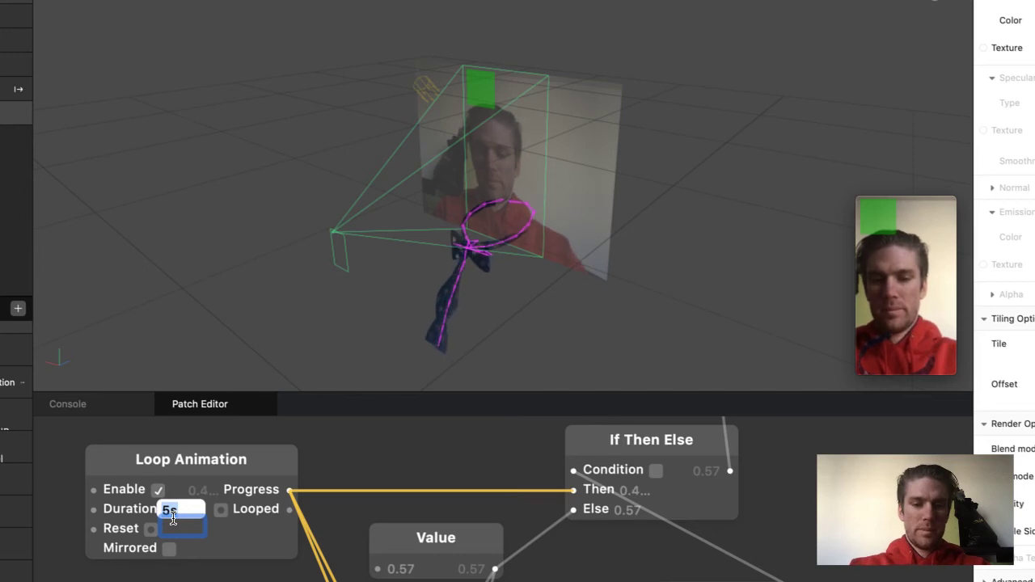
type("10")
key("Return")
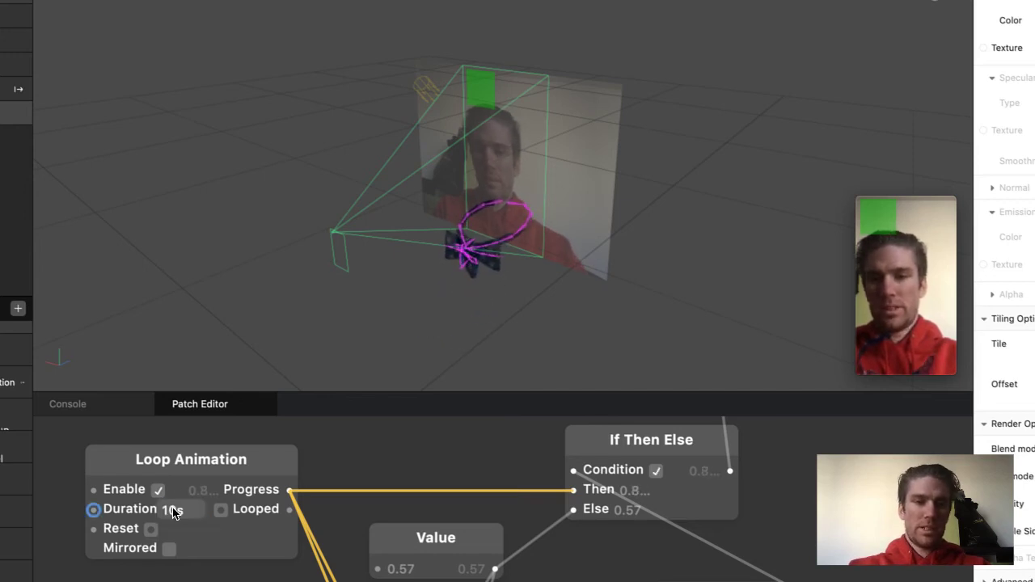